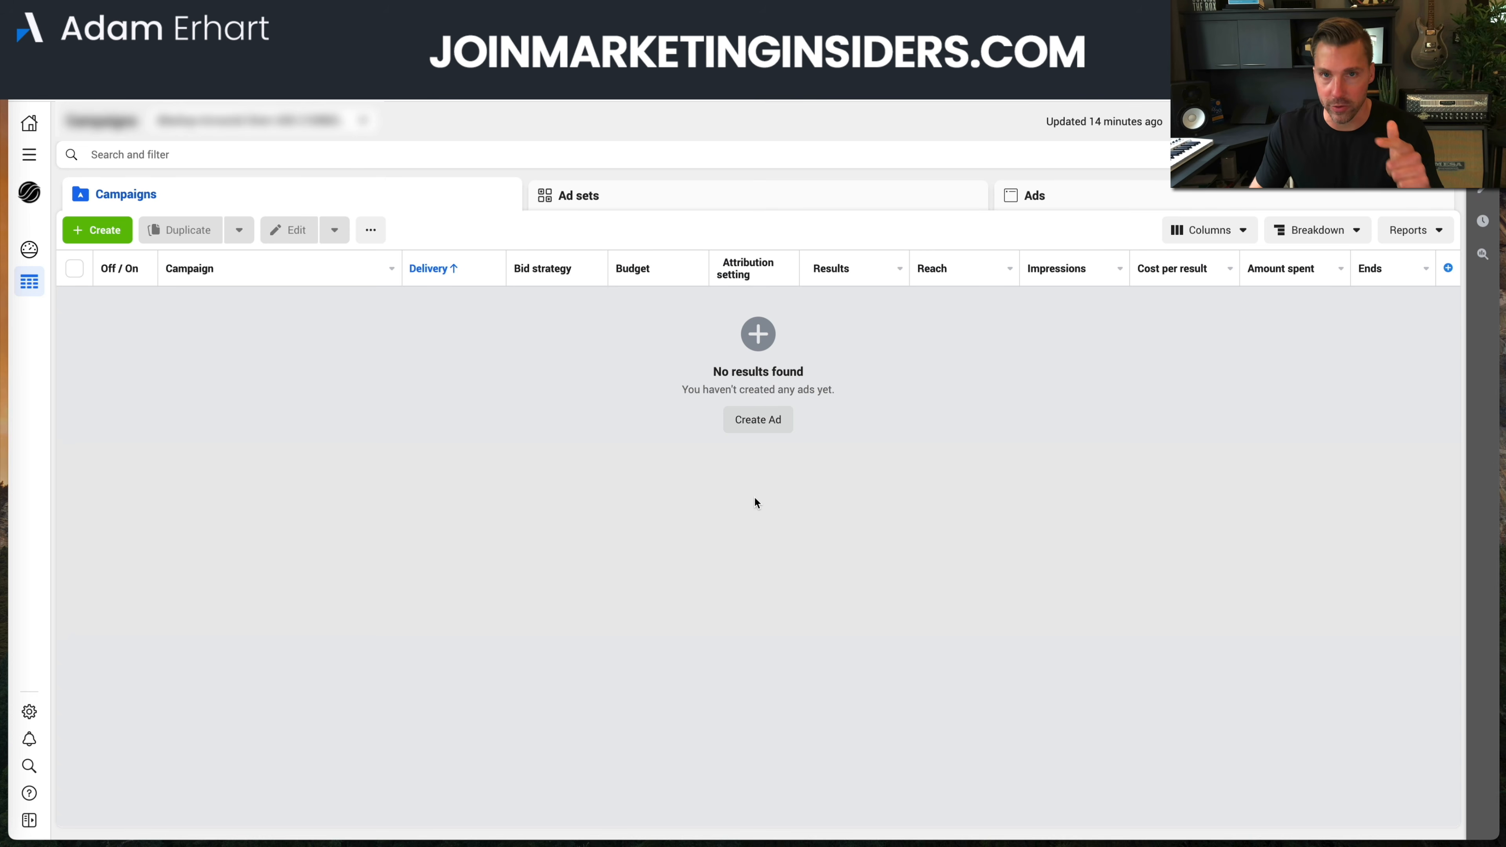
Create a new auction campaign with the Leads objective
click(772, 420)
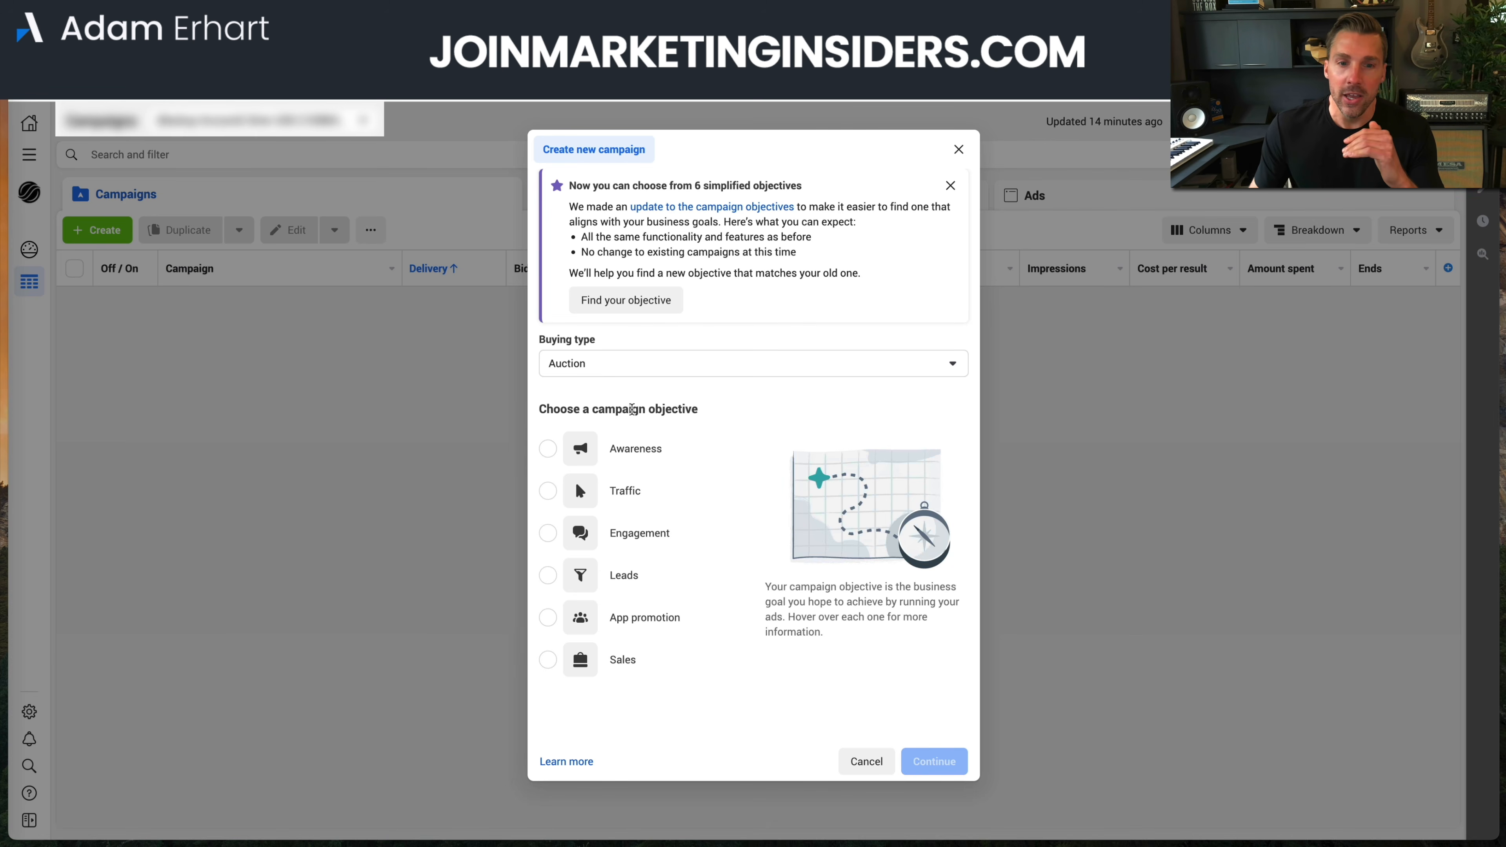
mouse_move(637, 449)
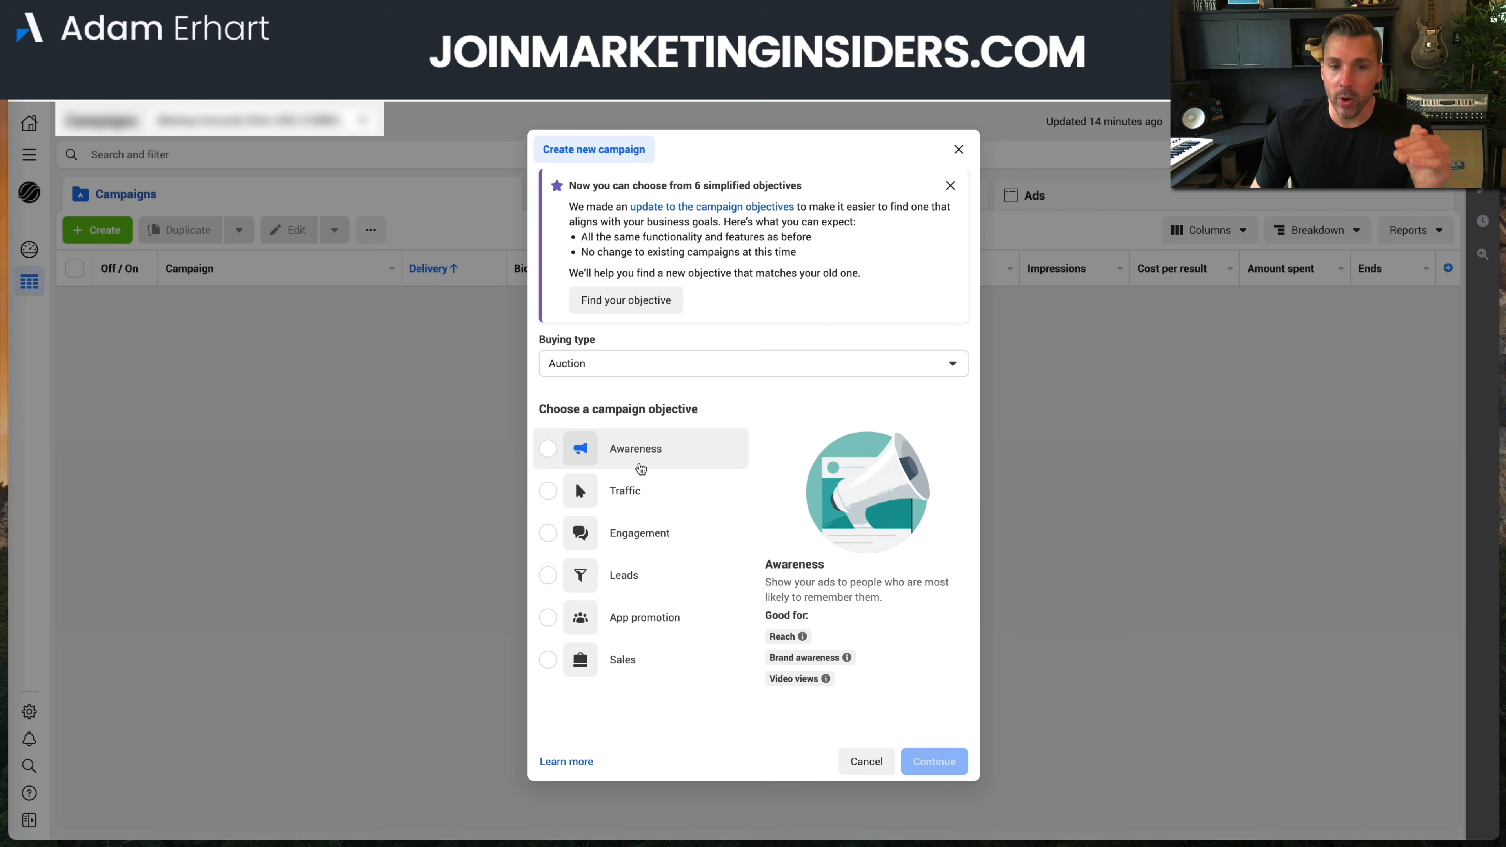
mouse_move(623, 582)
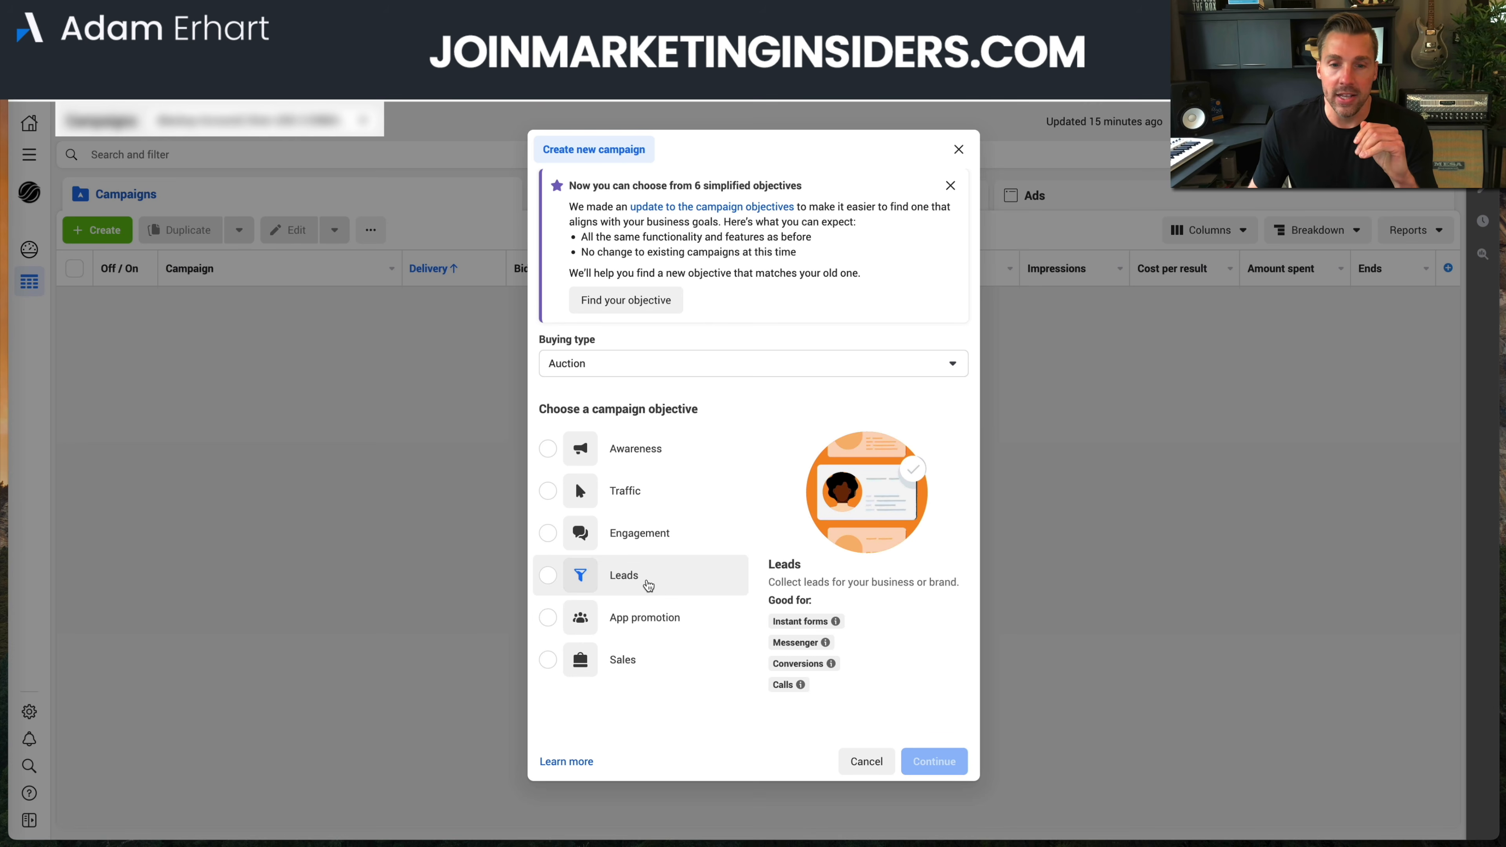
click(648, 586)
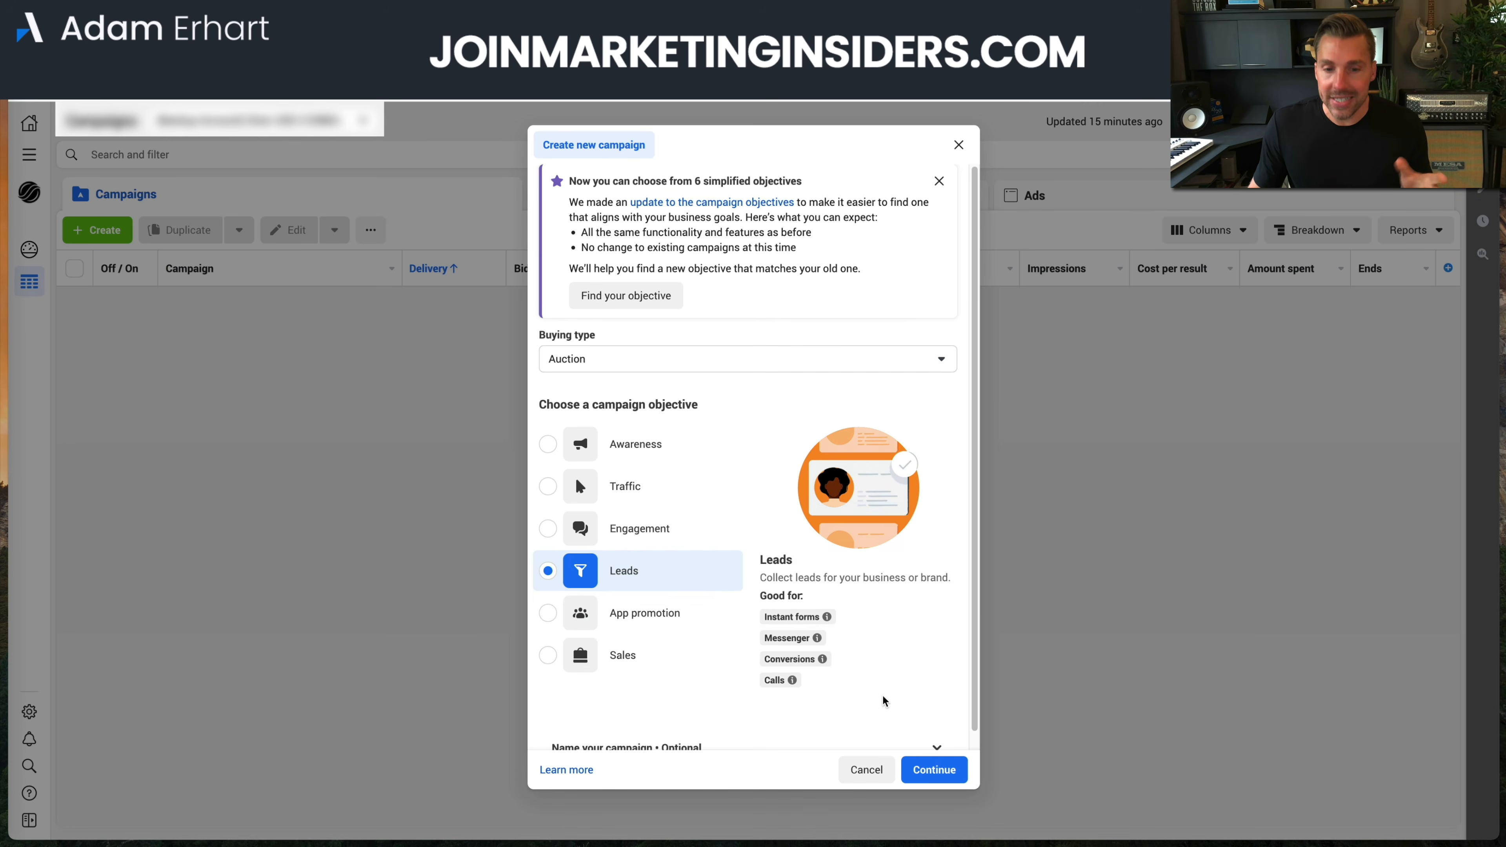
scroll(887, 677, down, 1)
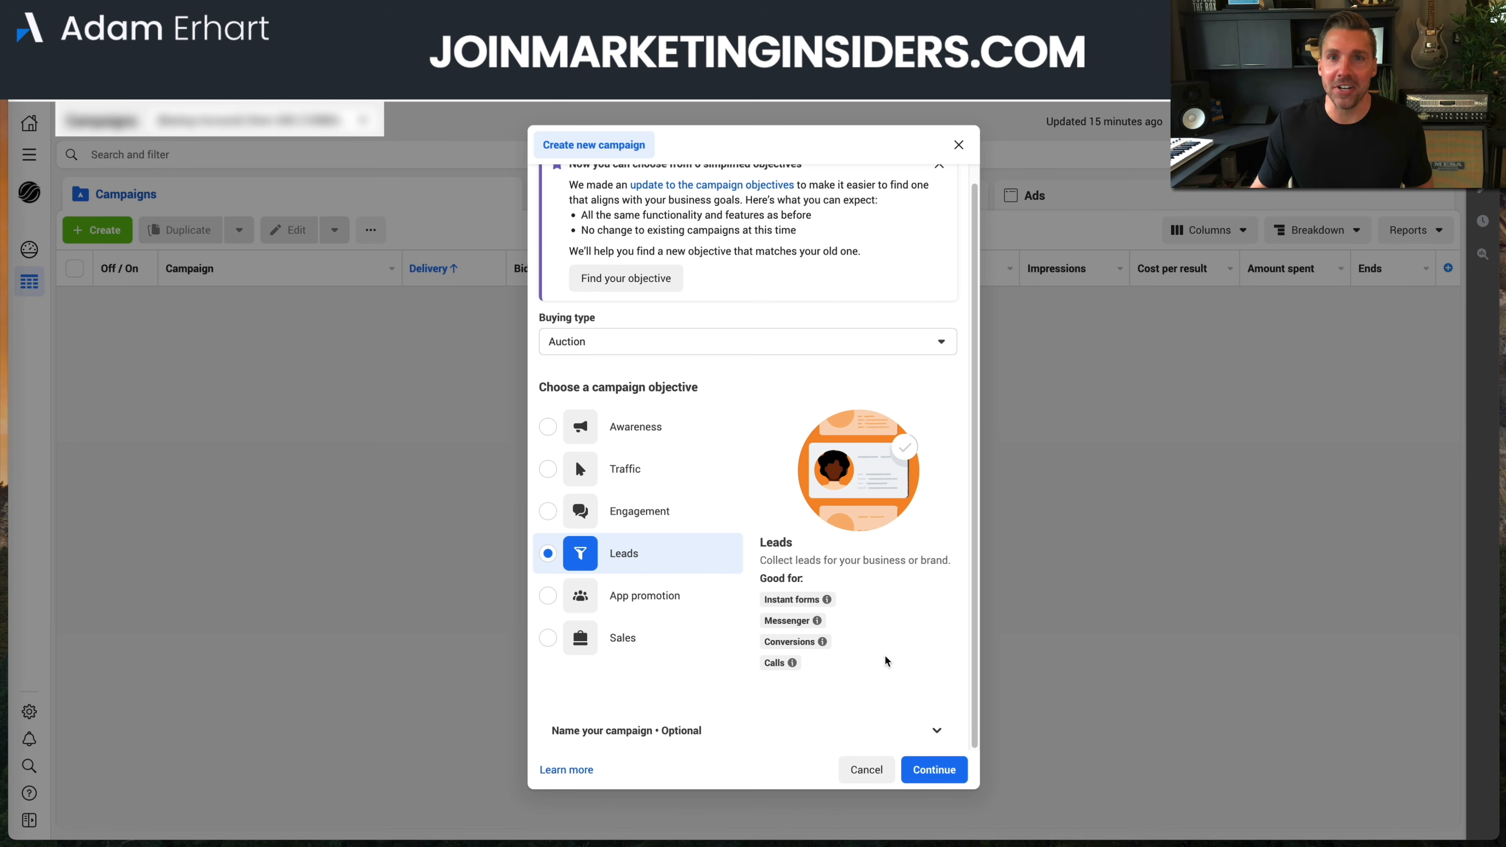
click(945, 770)
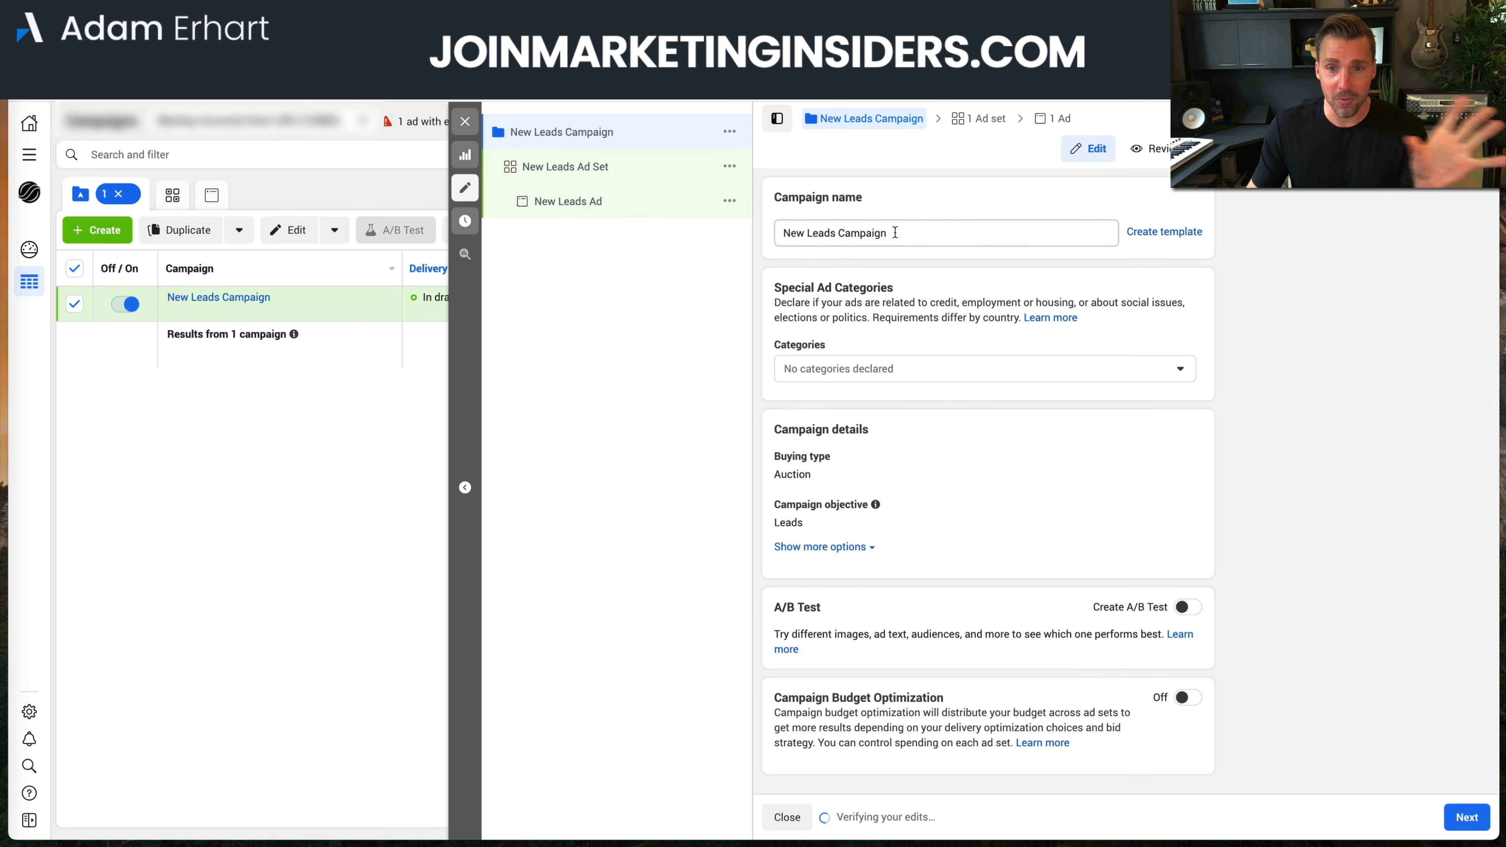
Check the special ad category options, declare none, and continue to the ad set settings
click(912, 364)
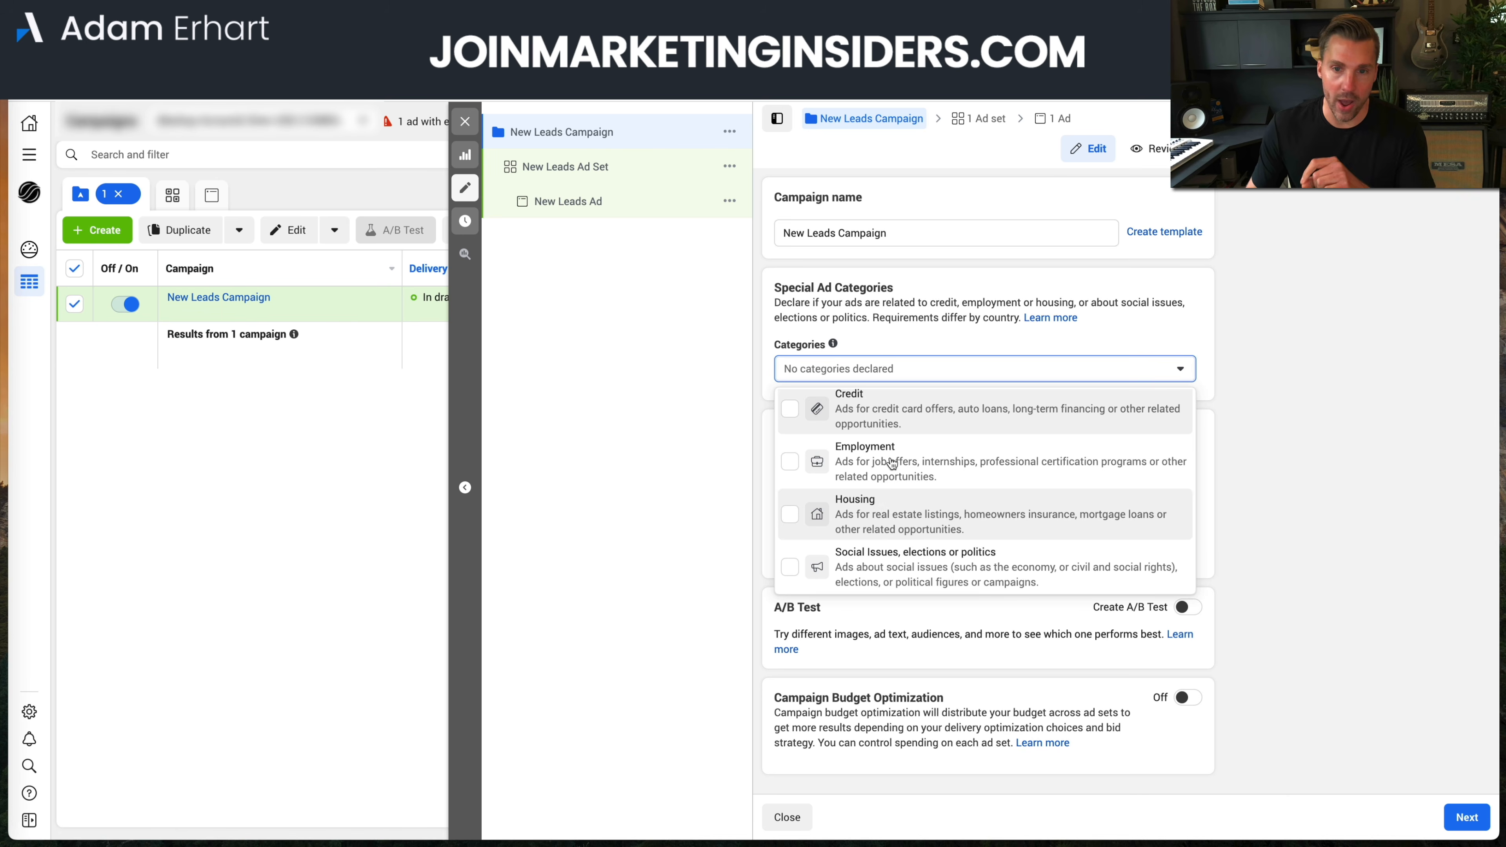
click(905, 333)
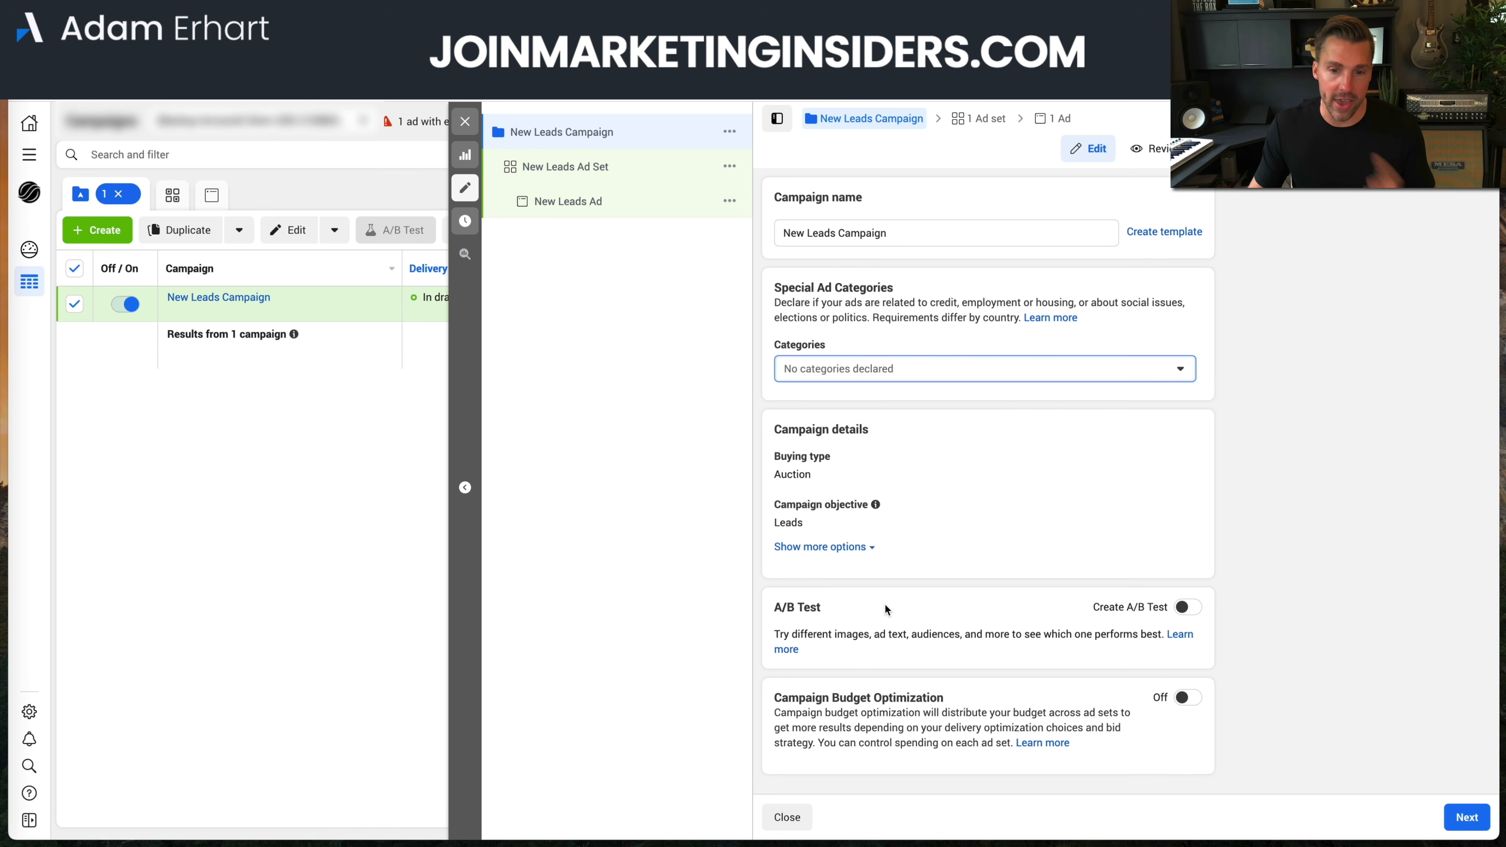
click(1468, 831)
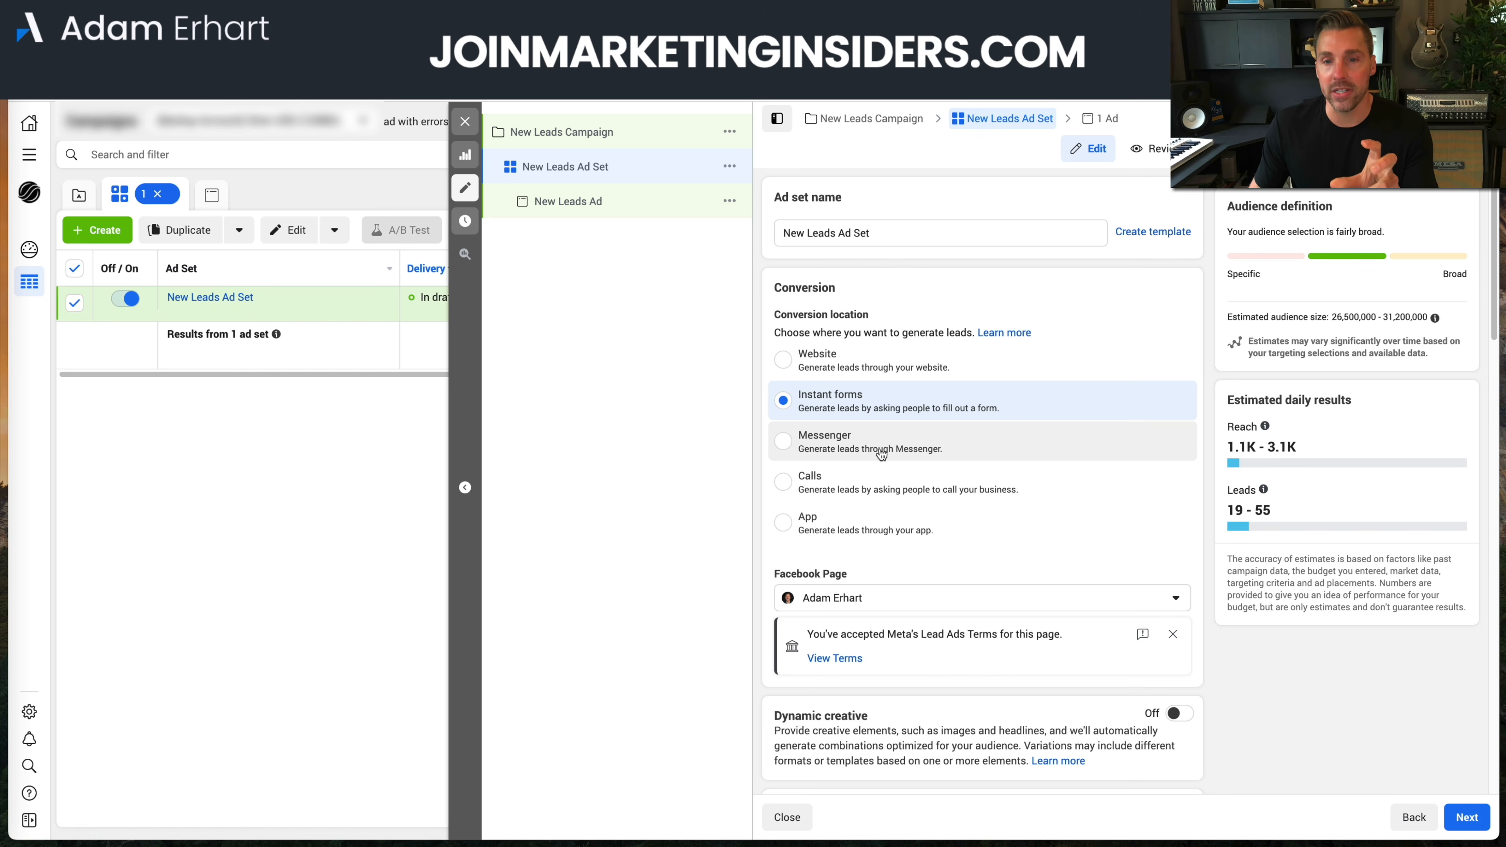
Choose Instant forms as the ad set's conversion location and dismiss the Lead Ads Terms notice
click(789, 482)
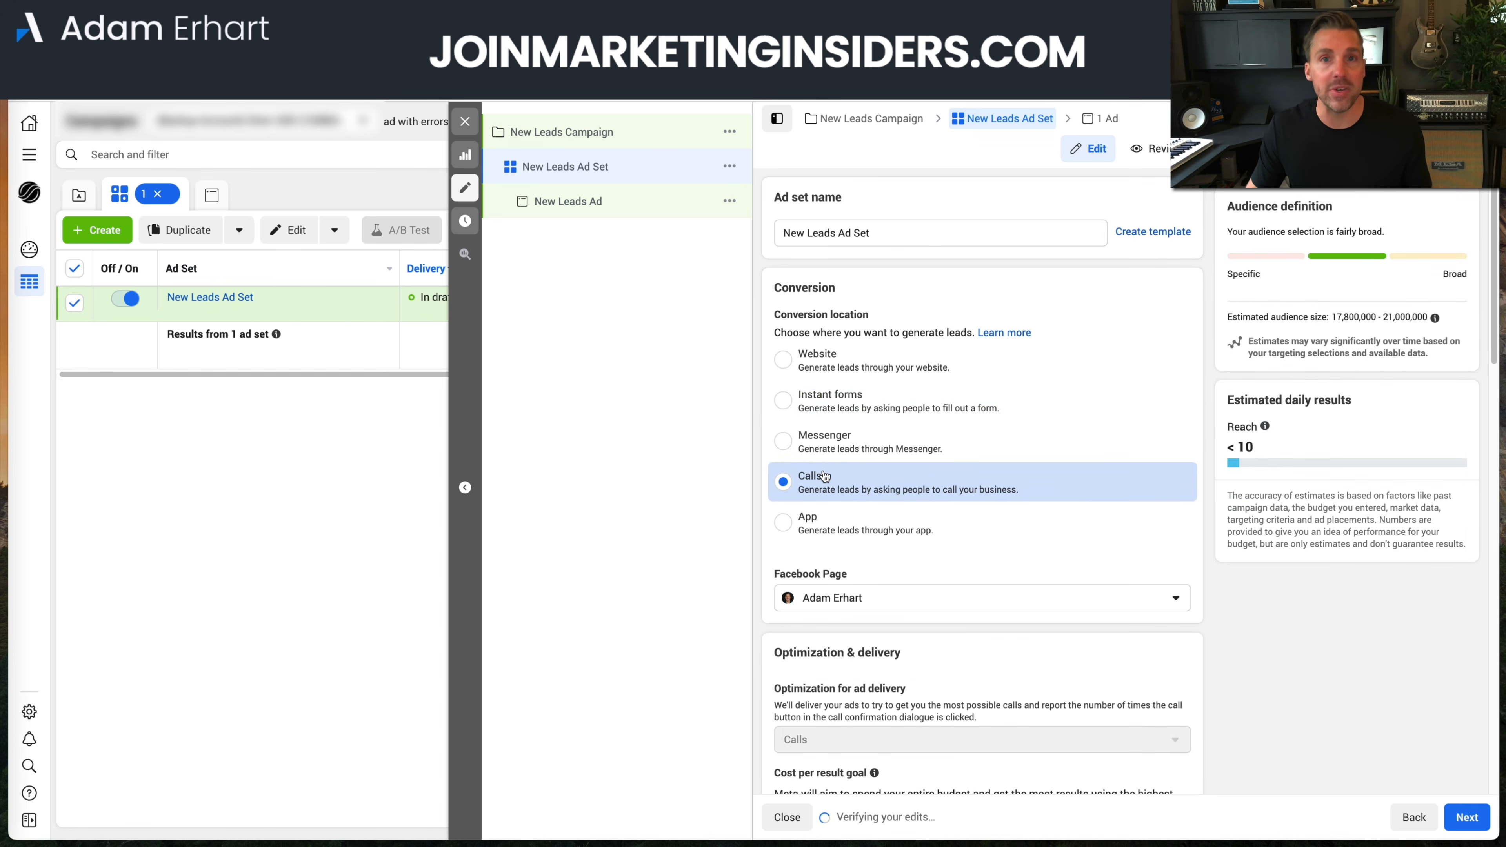
click(859, 406)
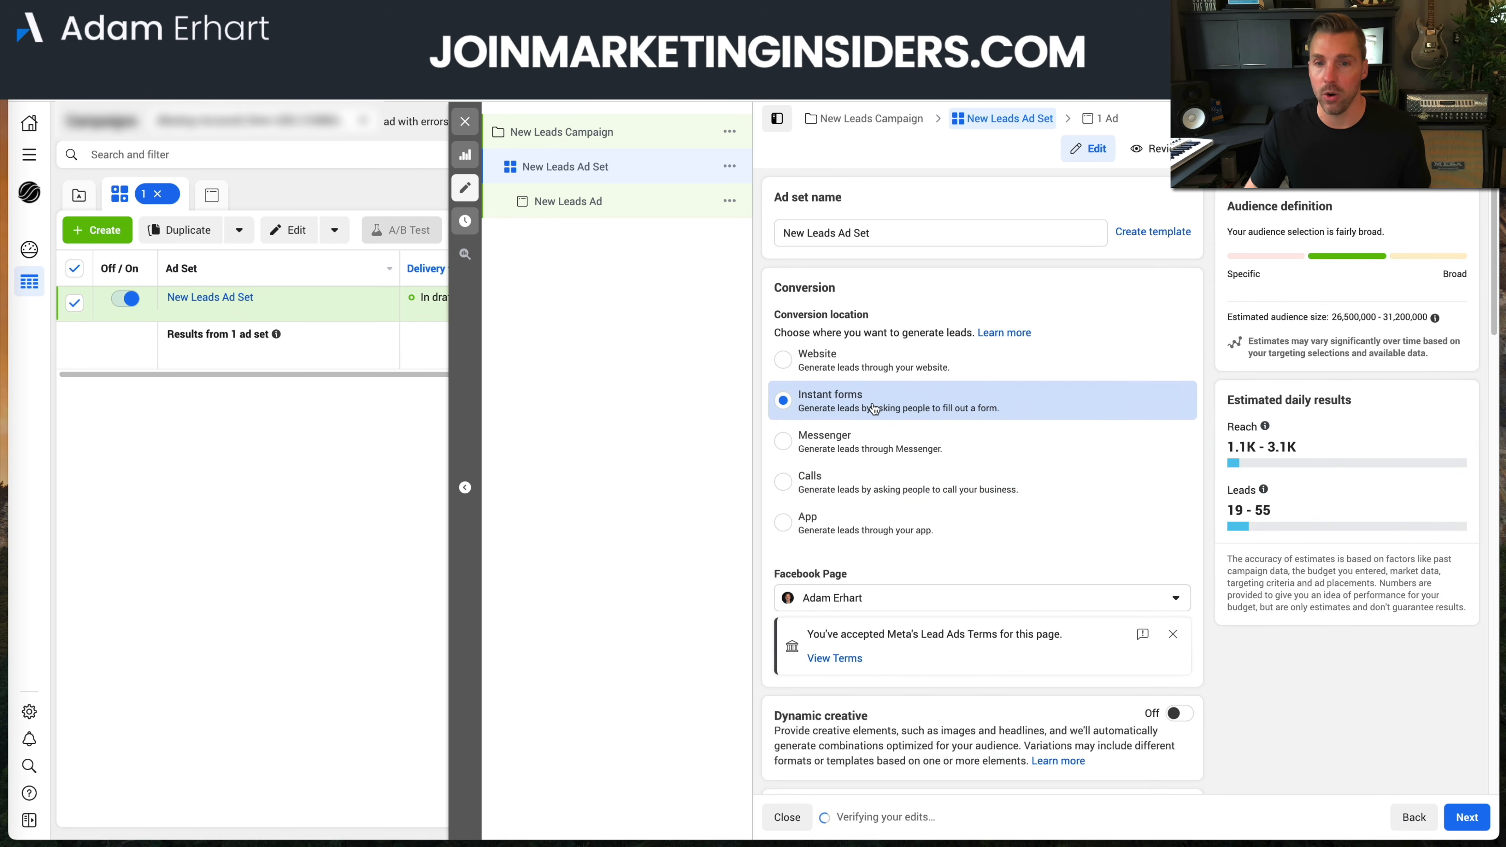
scroll(901, 398, down, 1)
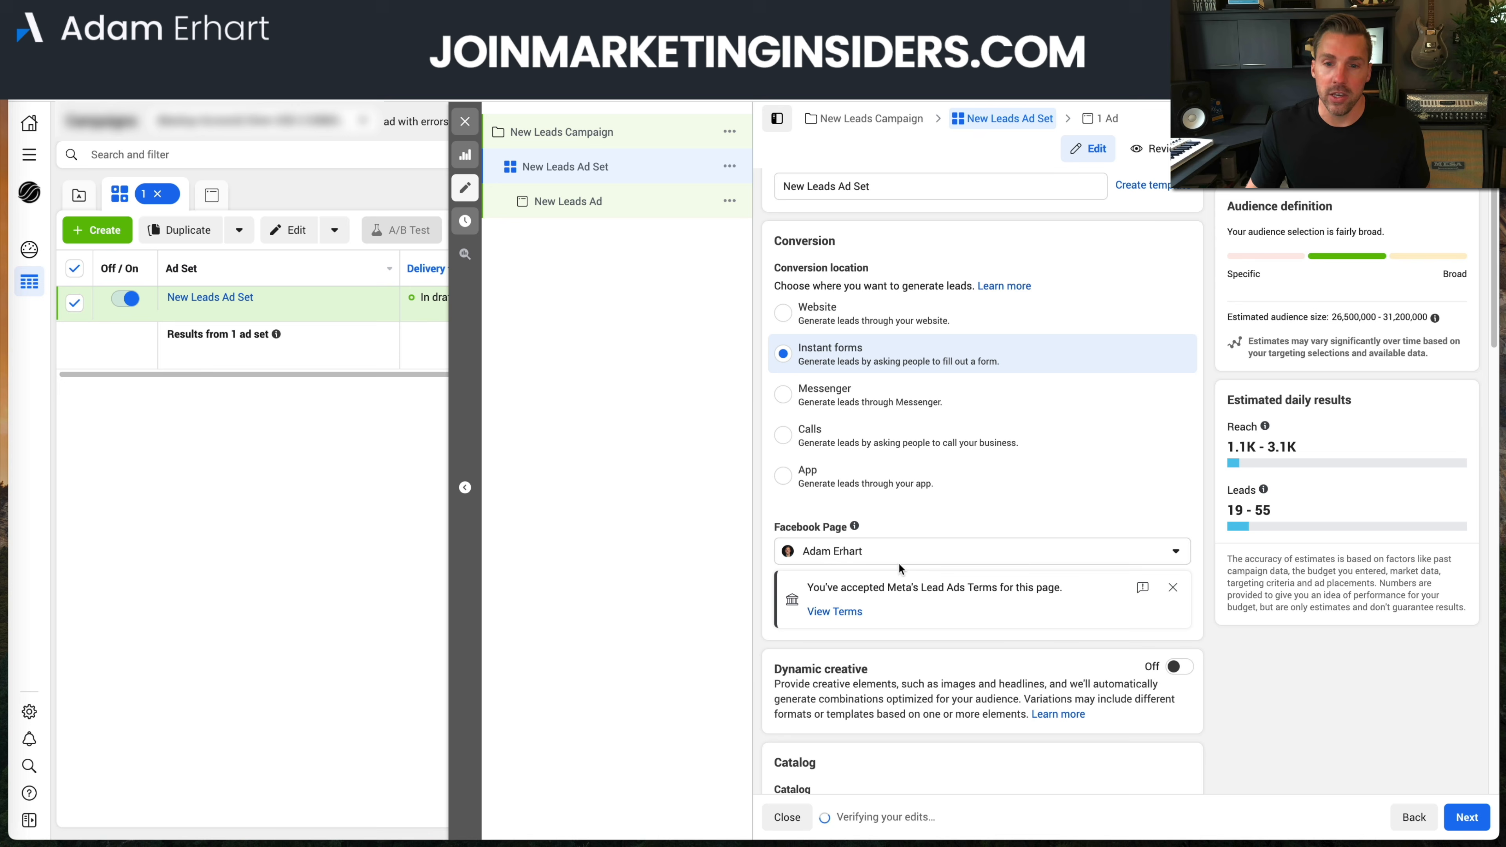
click(1173, 587)
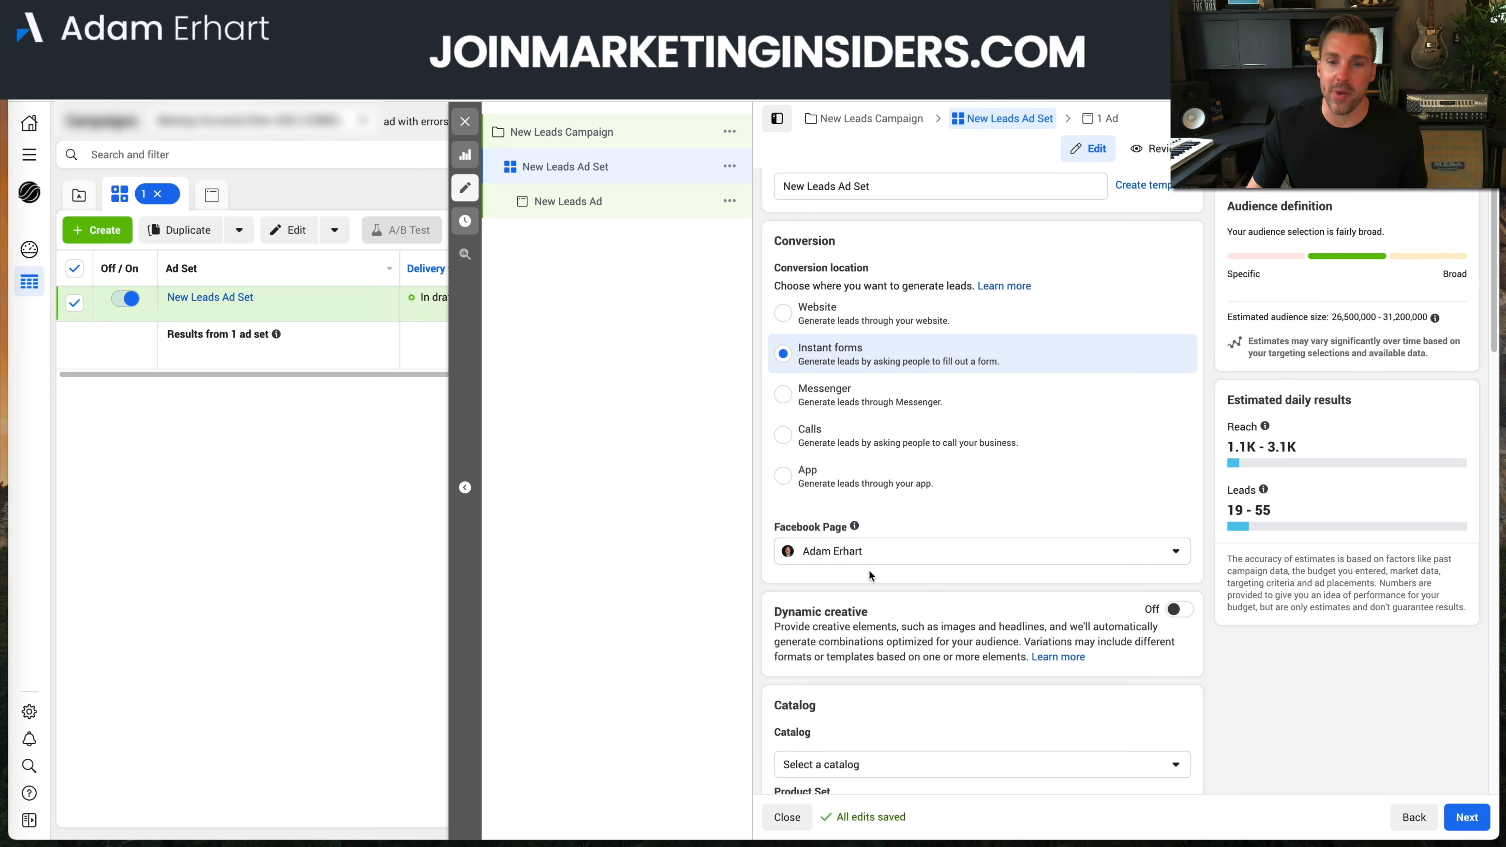
Compare the ad delivery optimization options and choose Leads
scroll(1137, 493, down, 2)
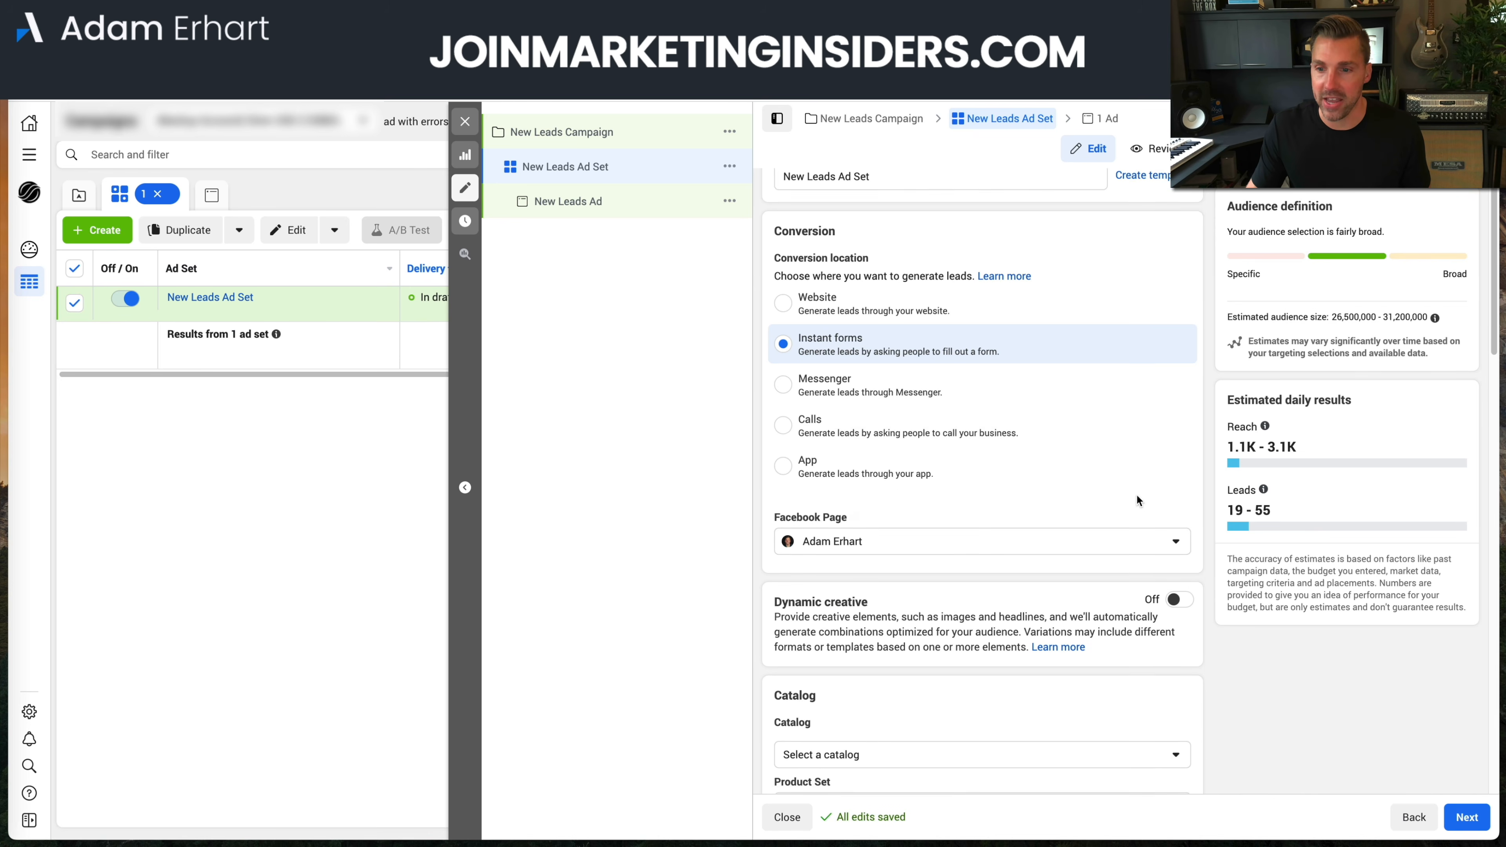
scroll(1138, 566, down, 2)
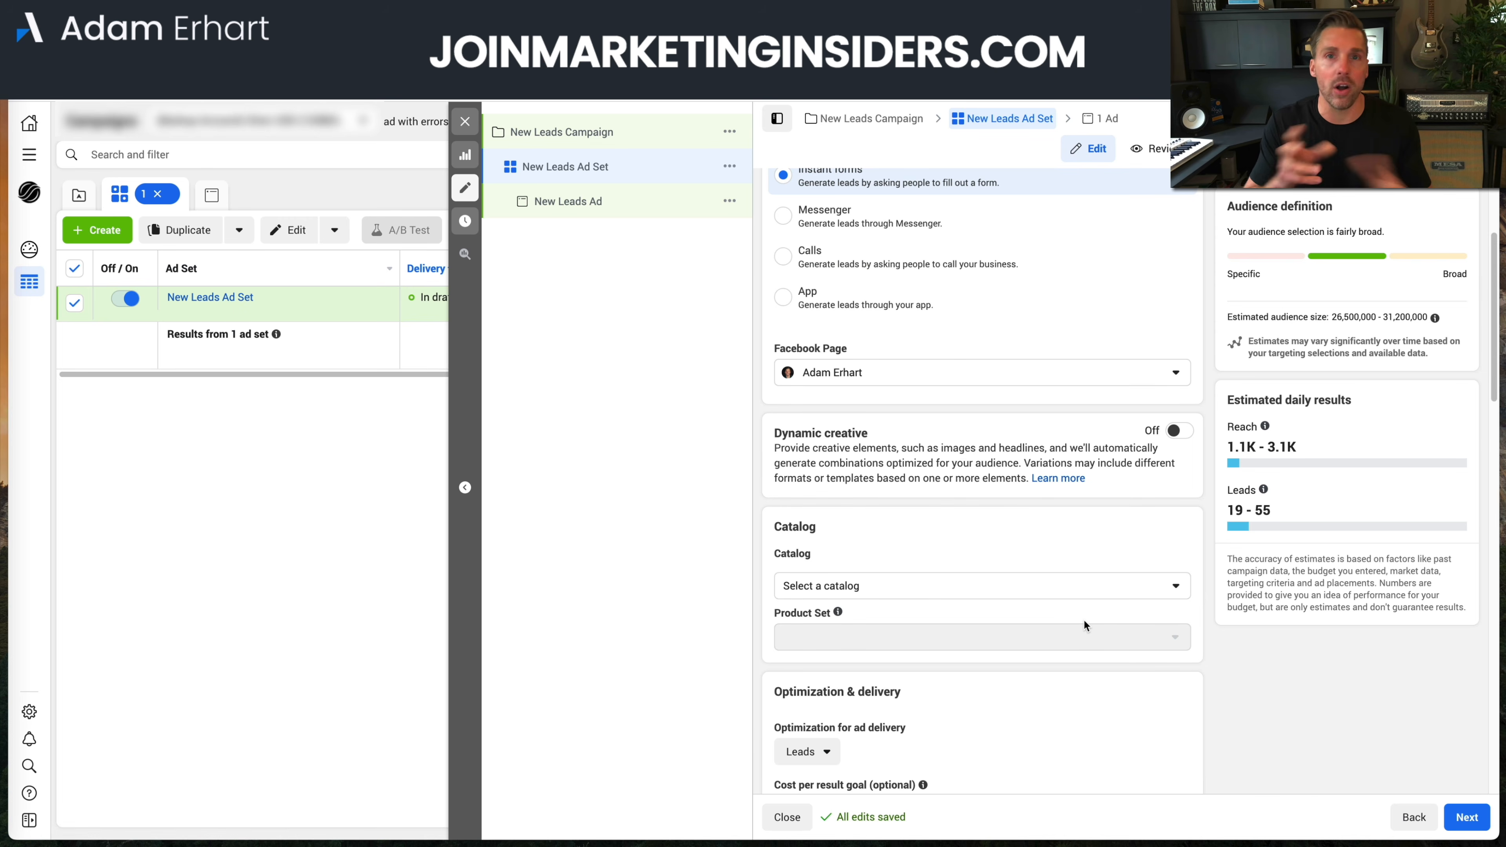
scroll(1067, 575, down, 1)
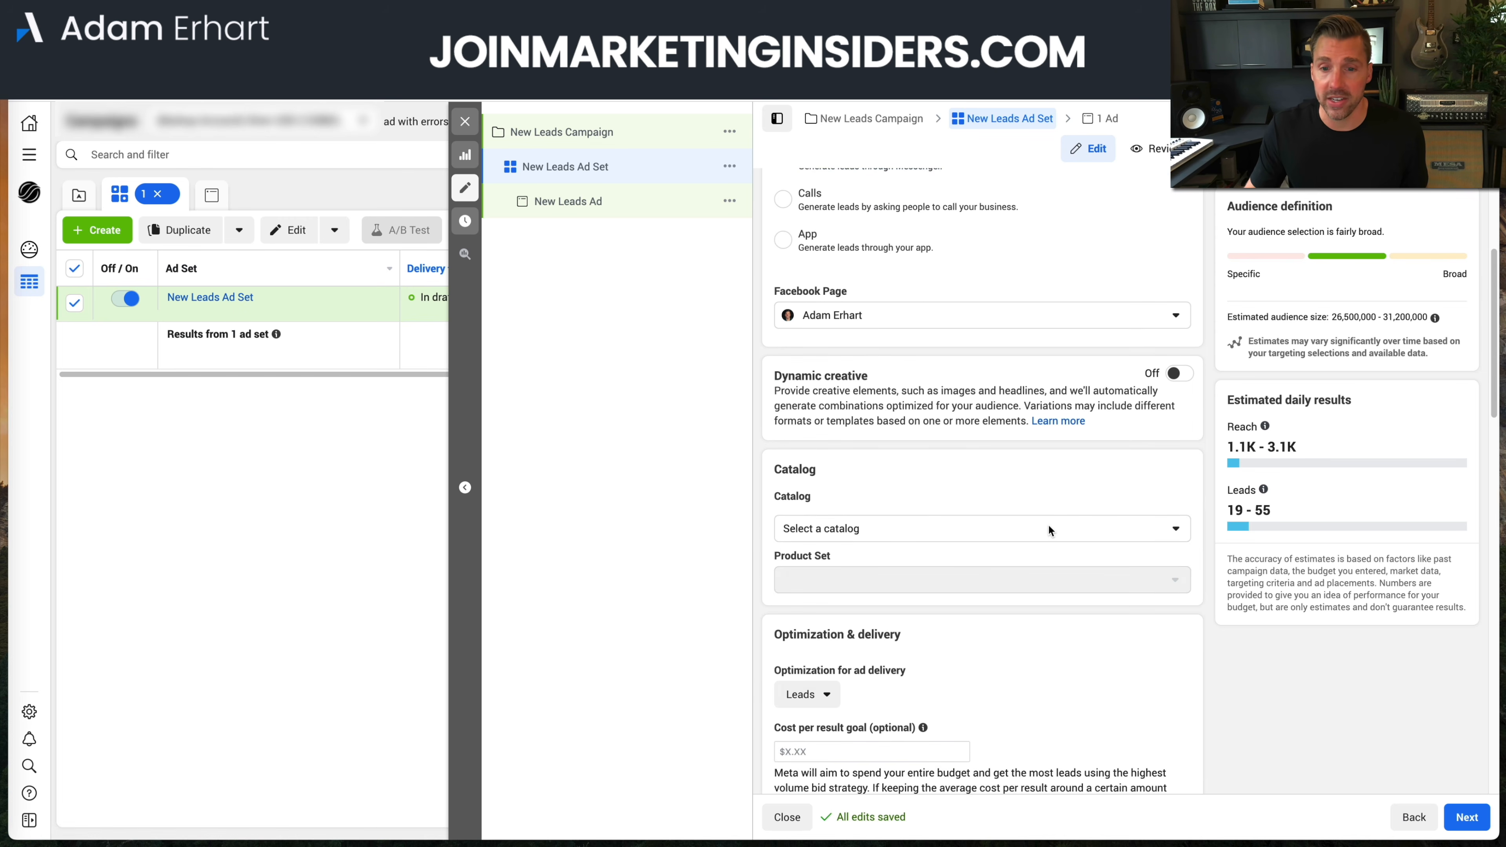
scroll(1127, 483, down, 3)
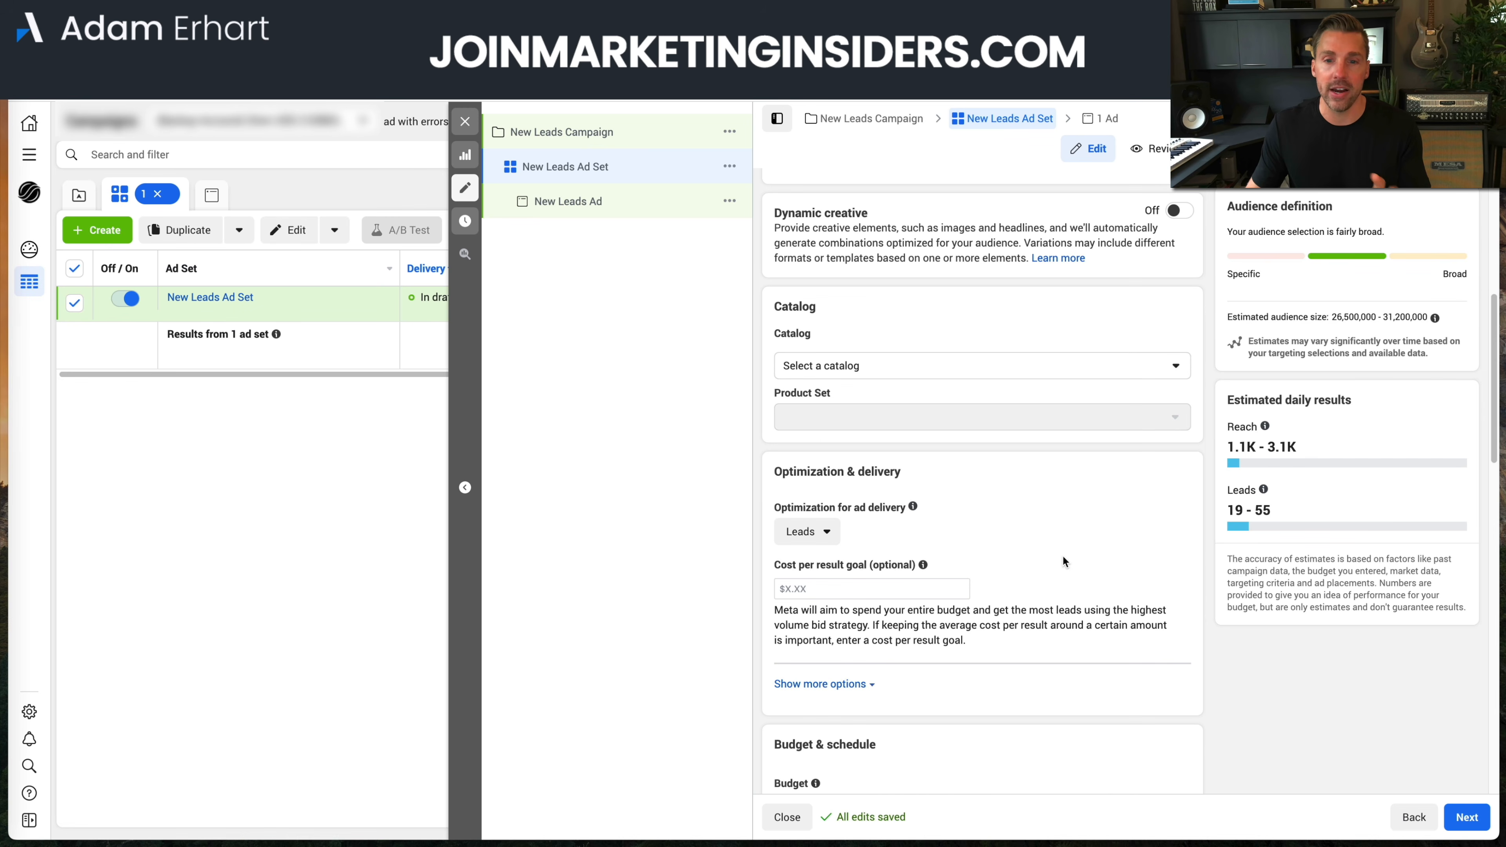
click(825, 532)
scroll(949, 534, down, 1)
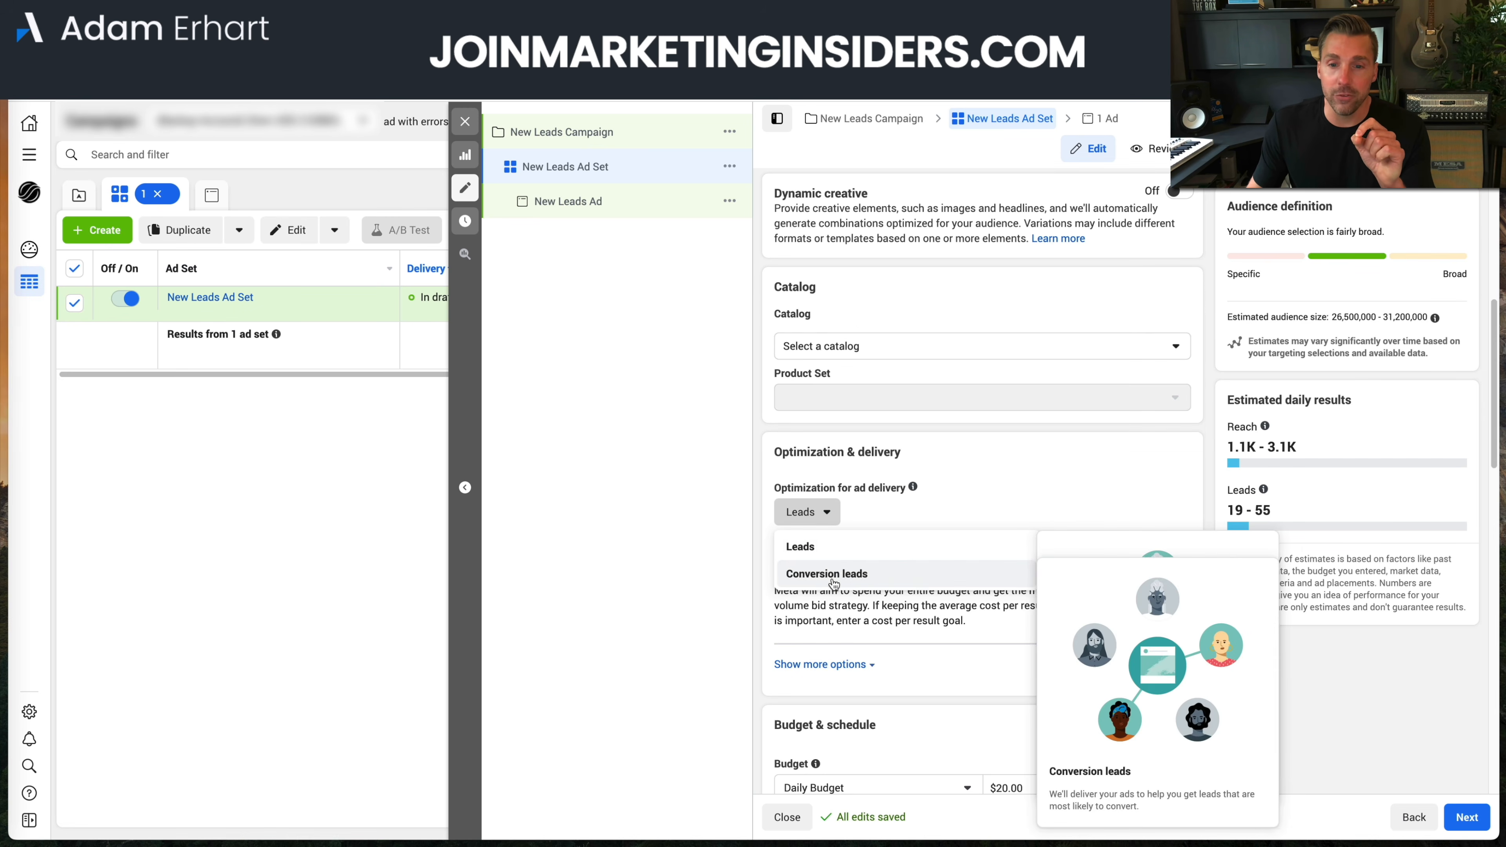
mouse_move(830, 549)
mouse_move(825, 575)
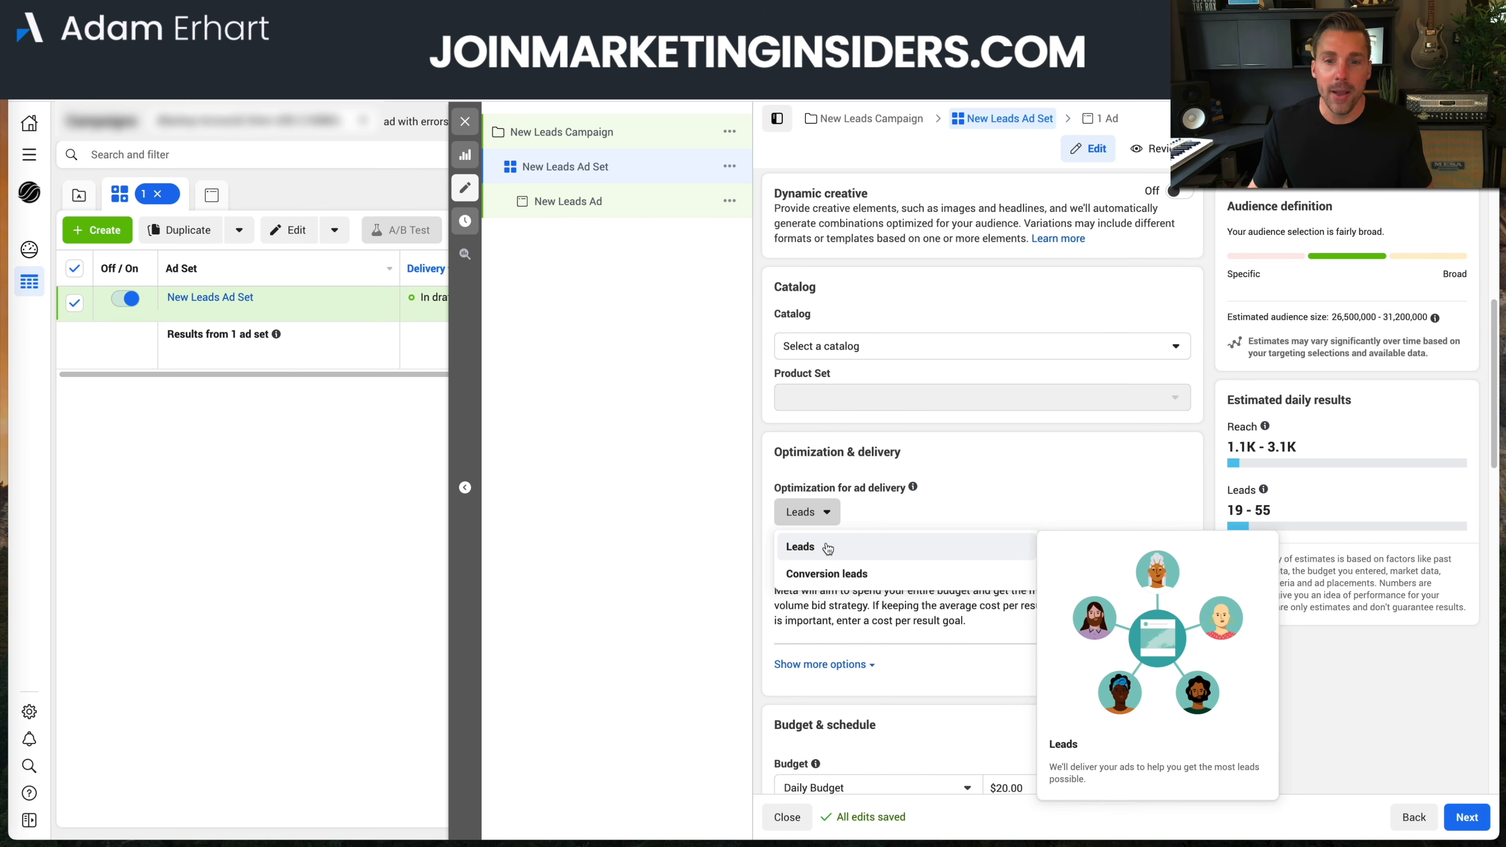
click(827, 547)
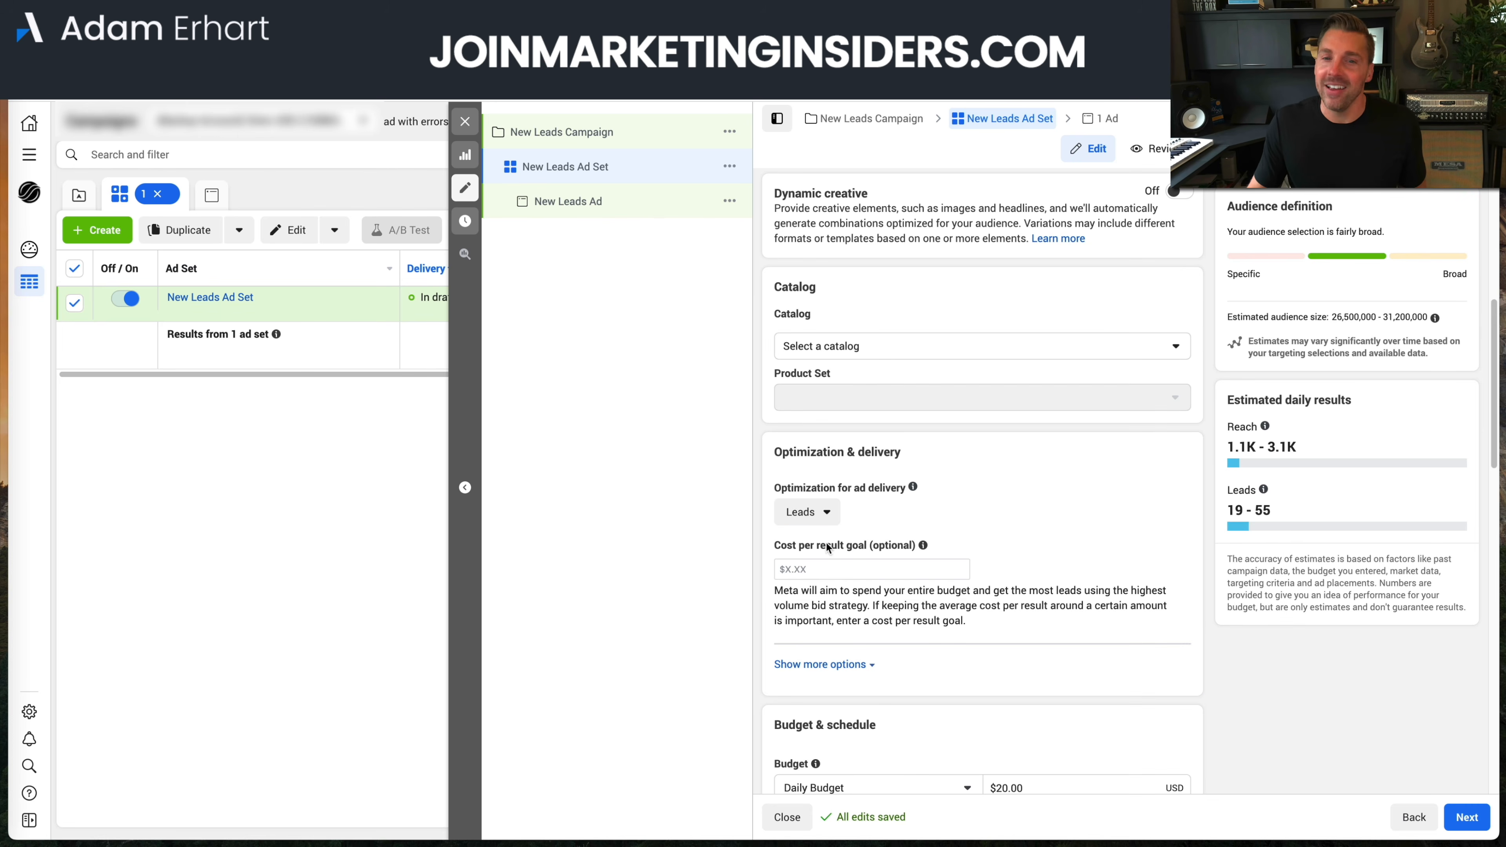
Examine the ad set's cost per result goal, daily budget, start and end dates, ad scheduling and audience creation options
scroll(824, 522, down, 1)
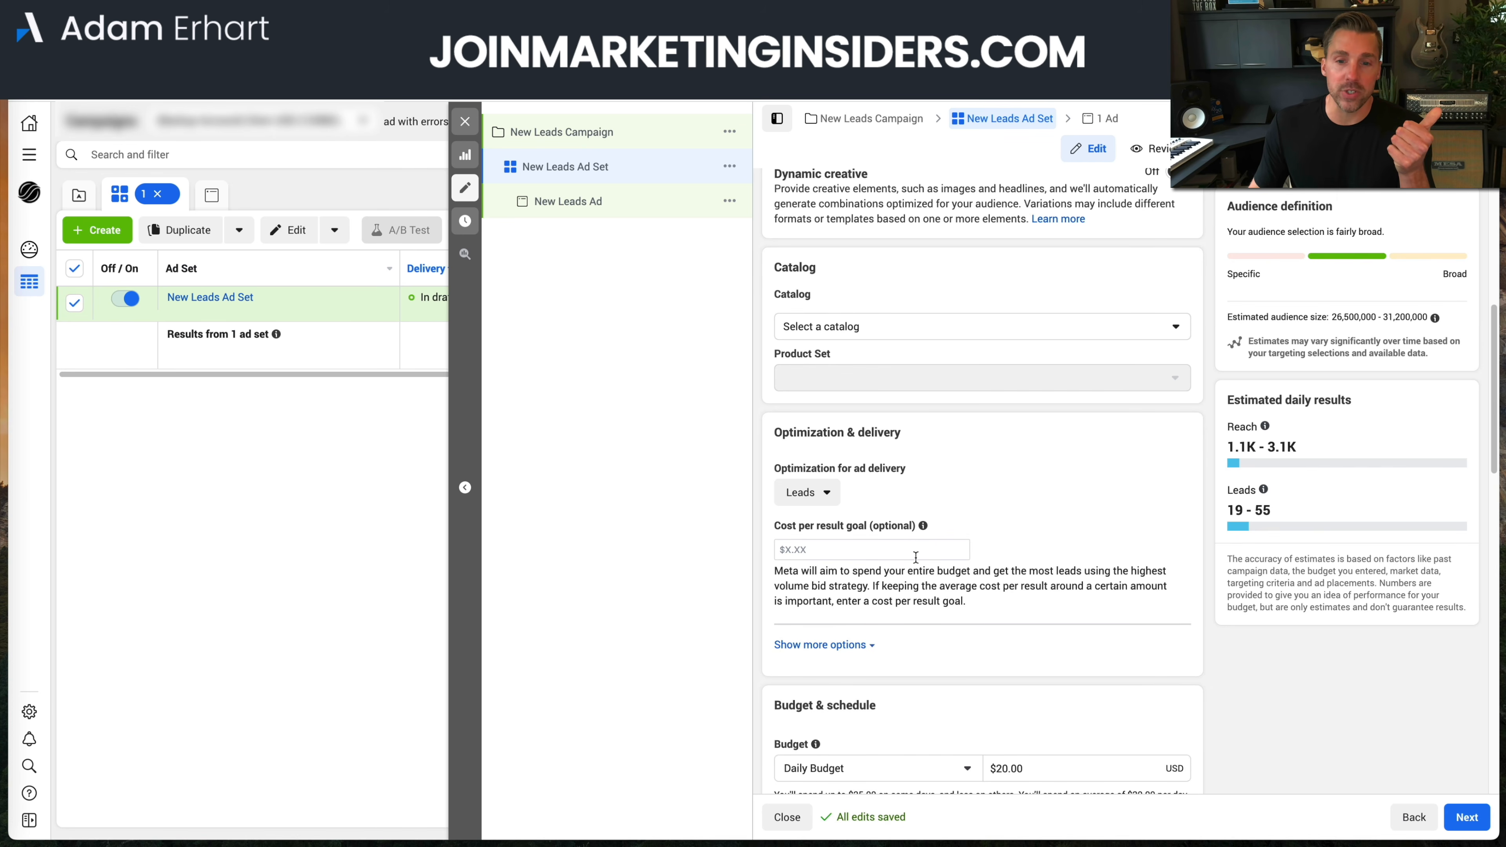
scroll(972, 561, down, 2)
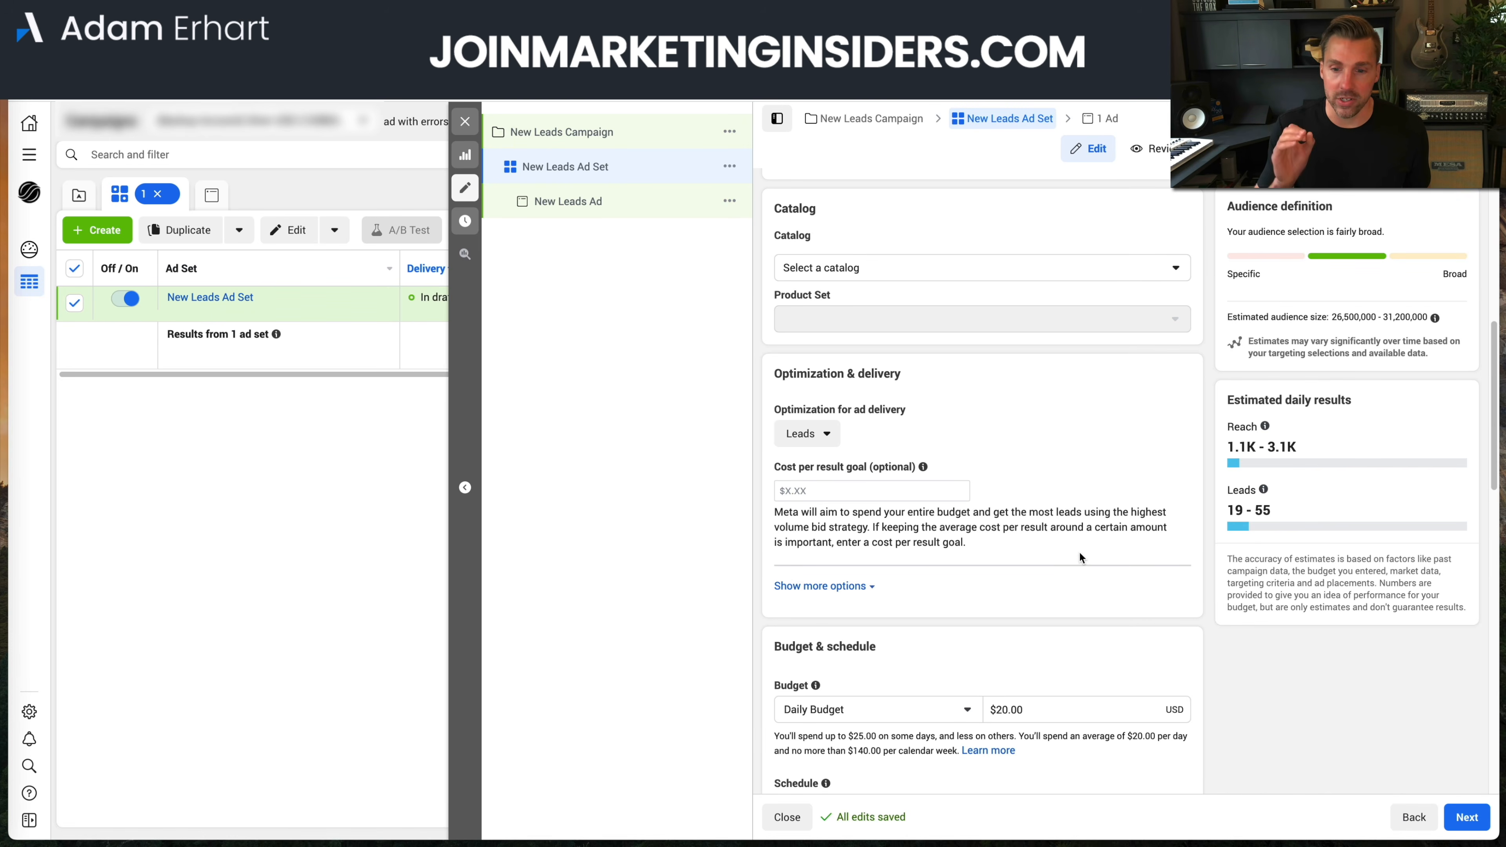
scroll(876, 428, down, 5)
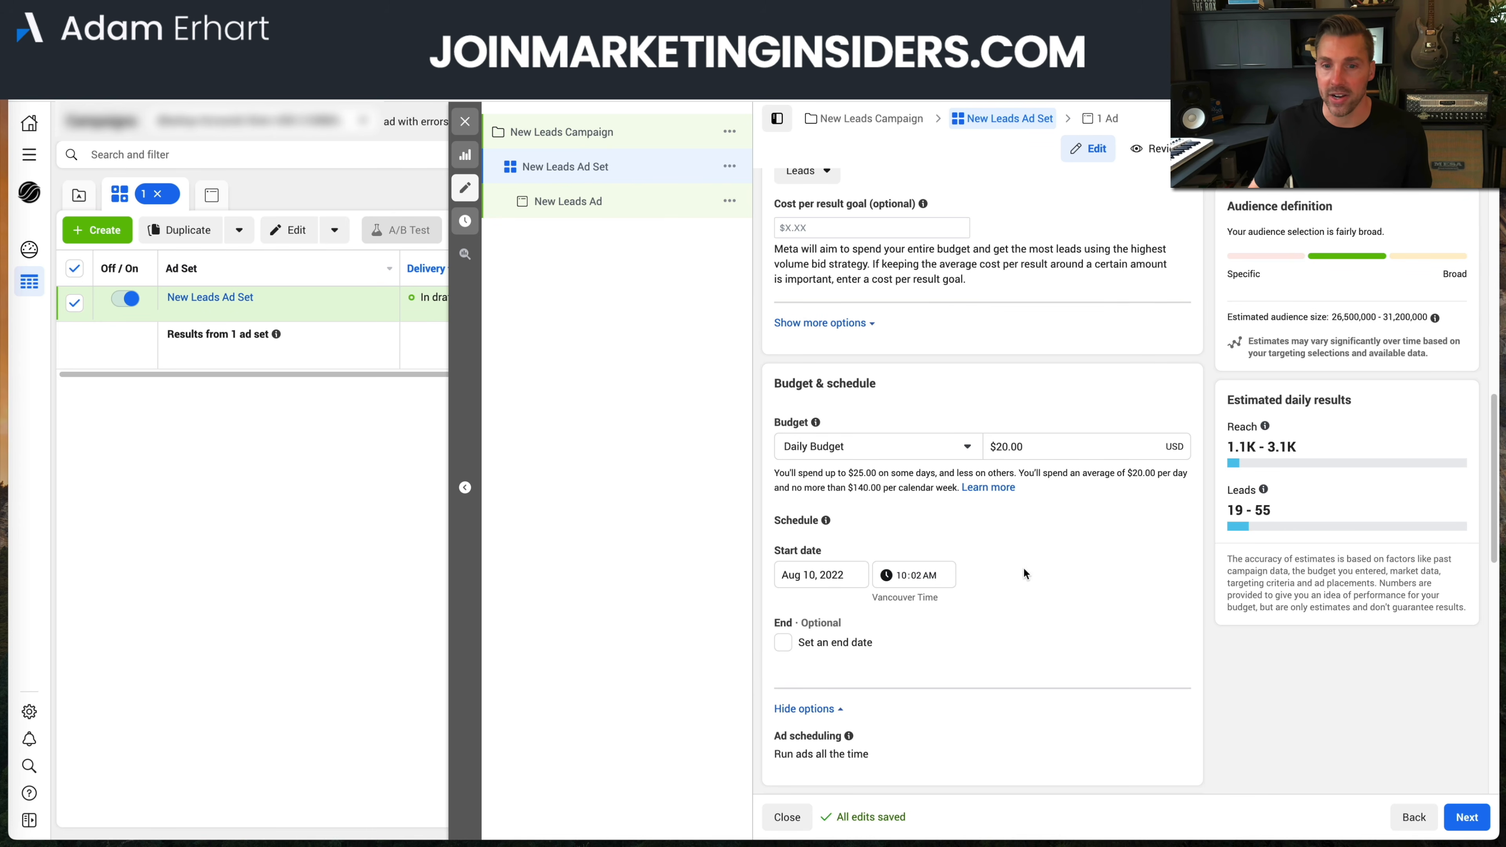
scroll(1022, 566, down, 1)
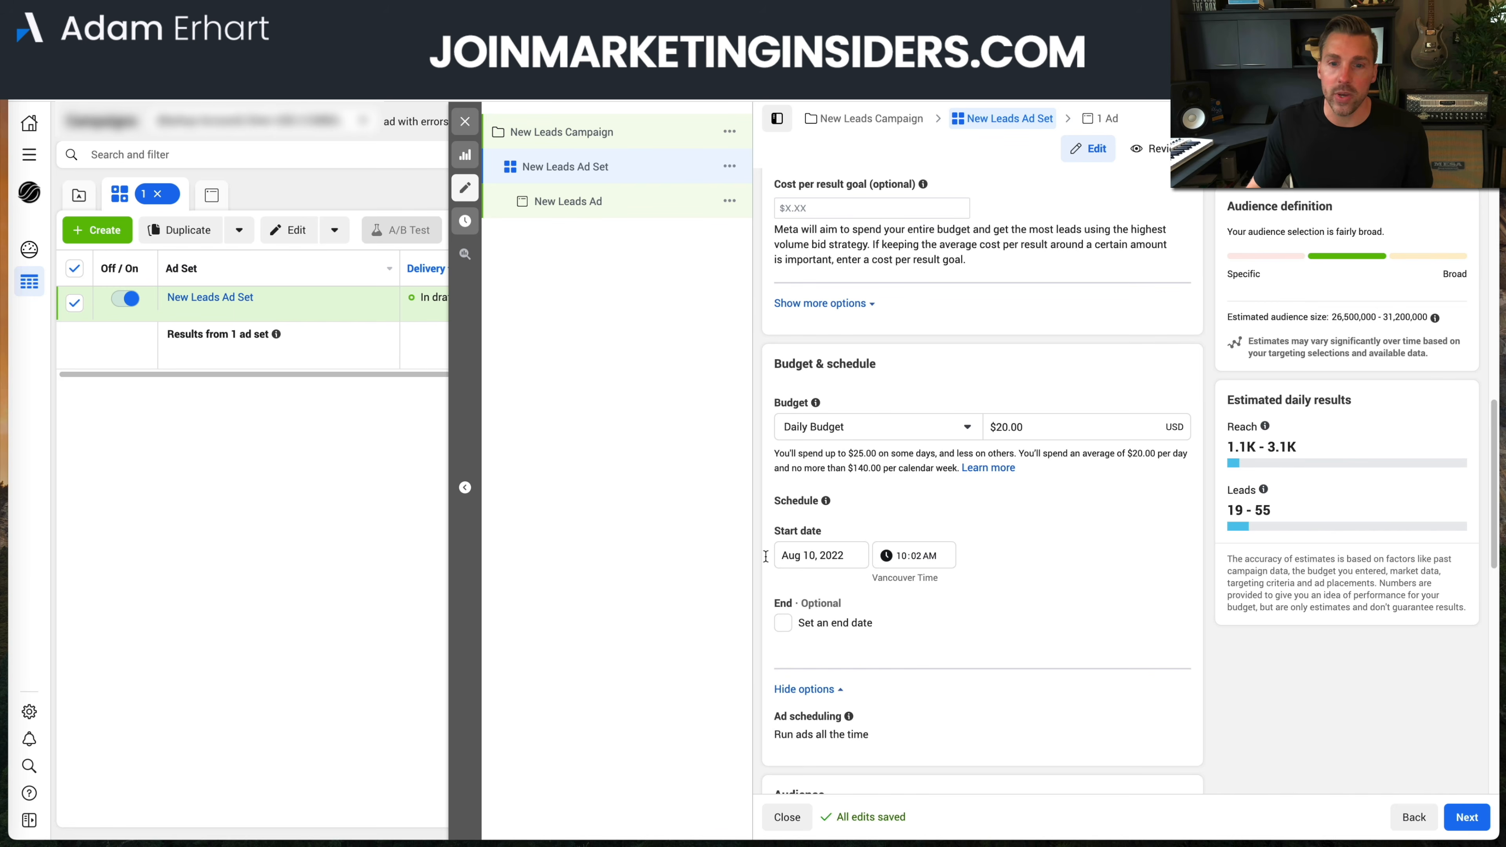
scroll(1093, 573, down, 2)
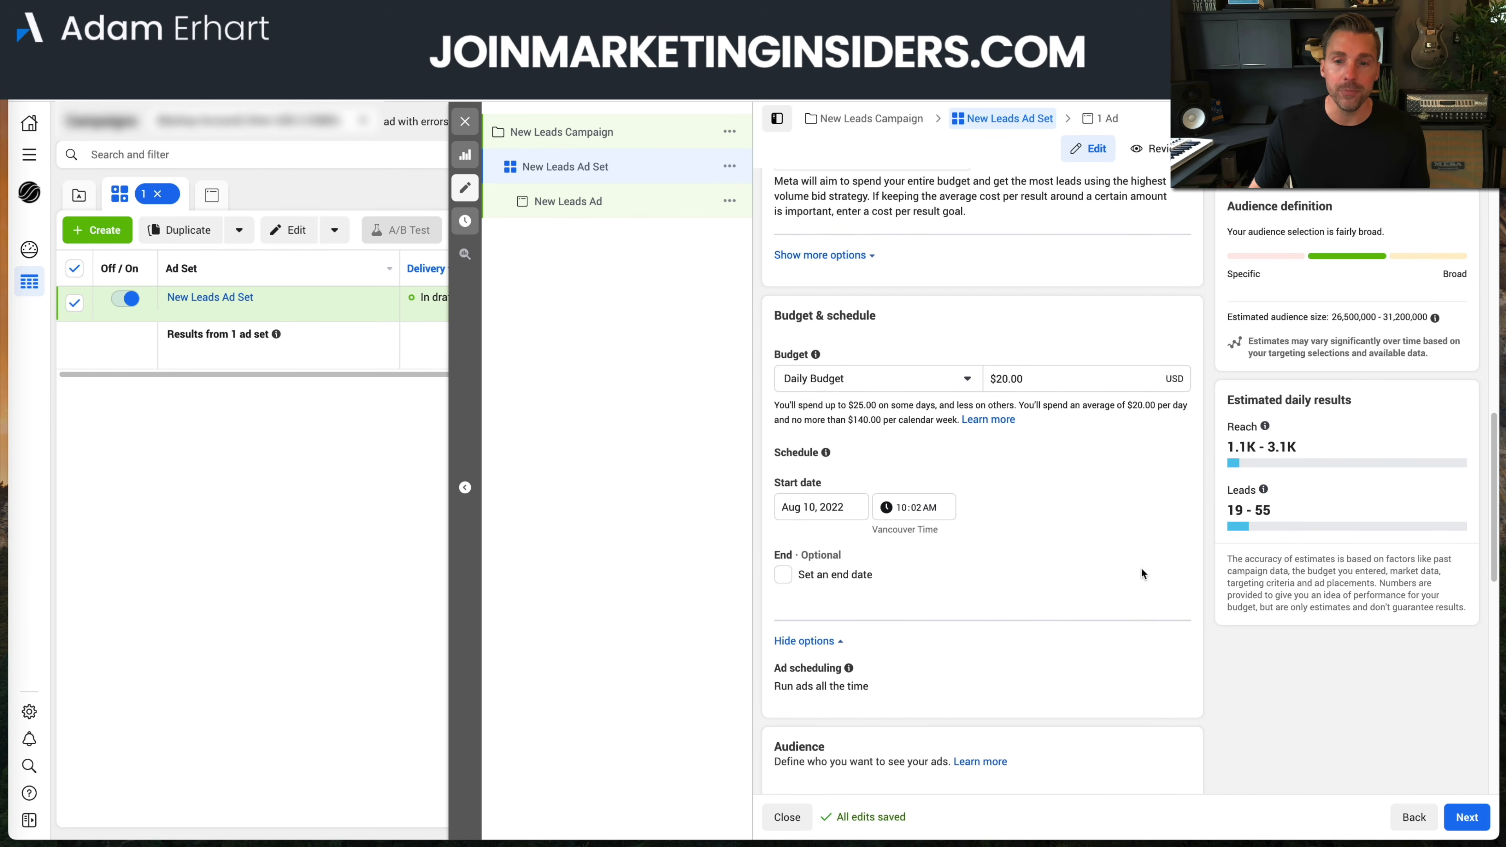
scroll(1142, 569, down, 3)
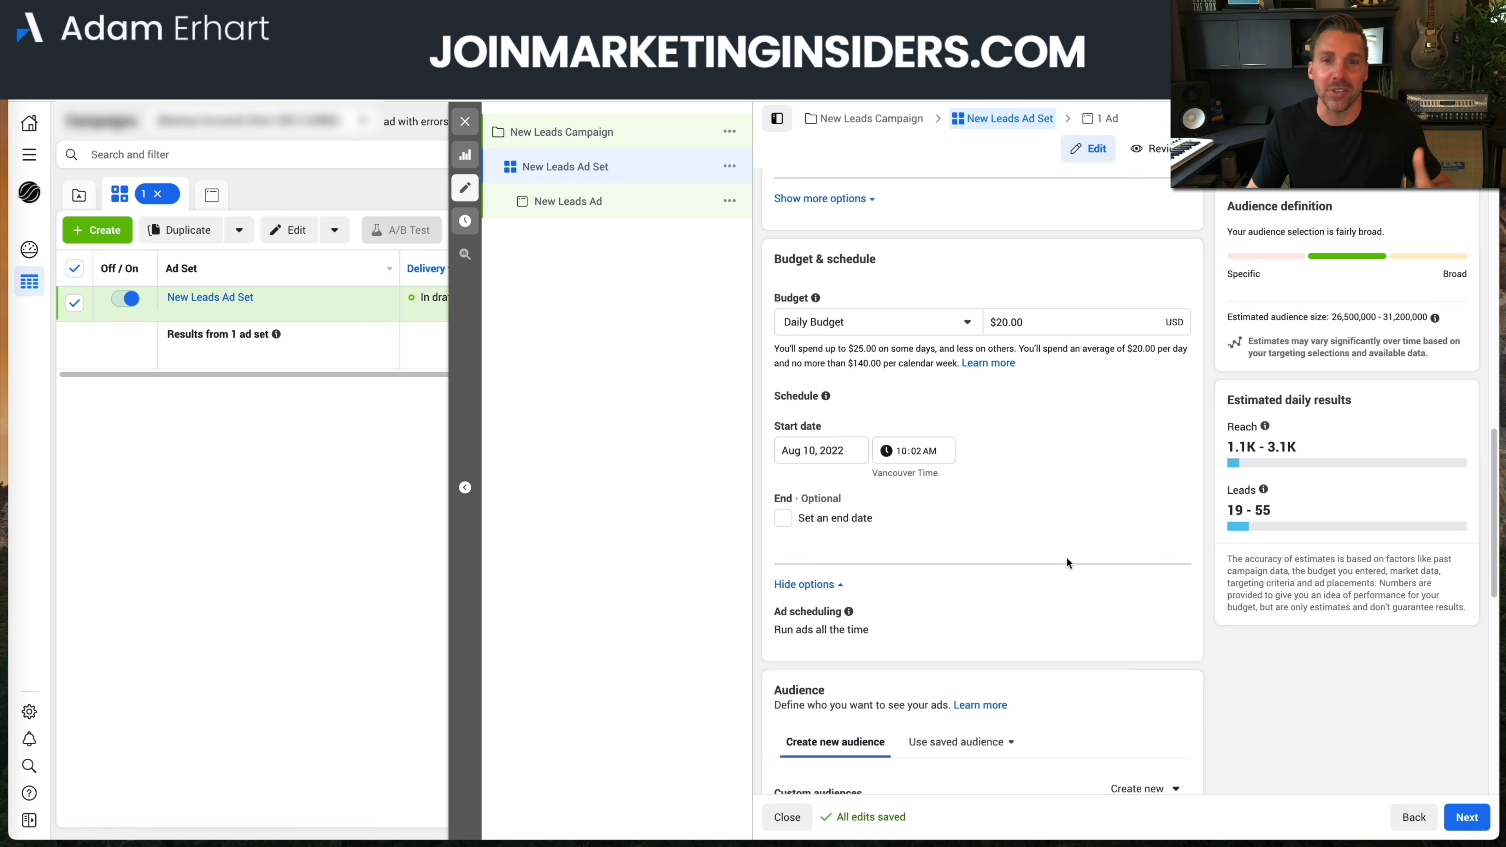
scroll(1067, 559, down, 4)
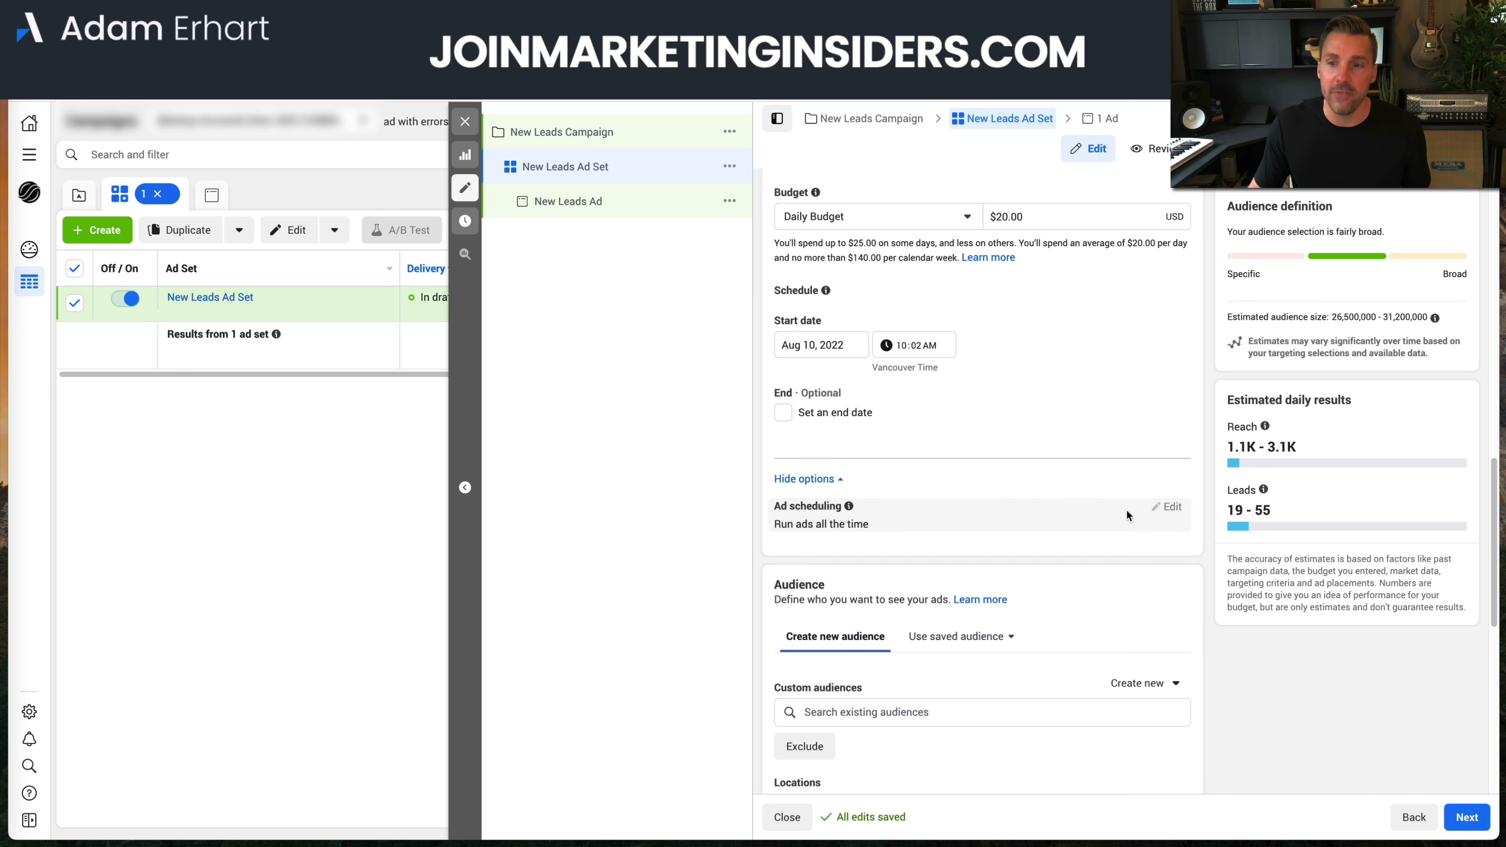
mouse_move(1173, 510)
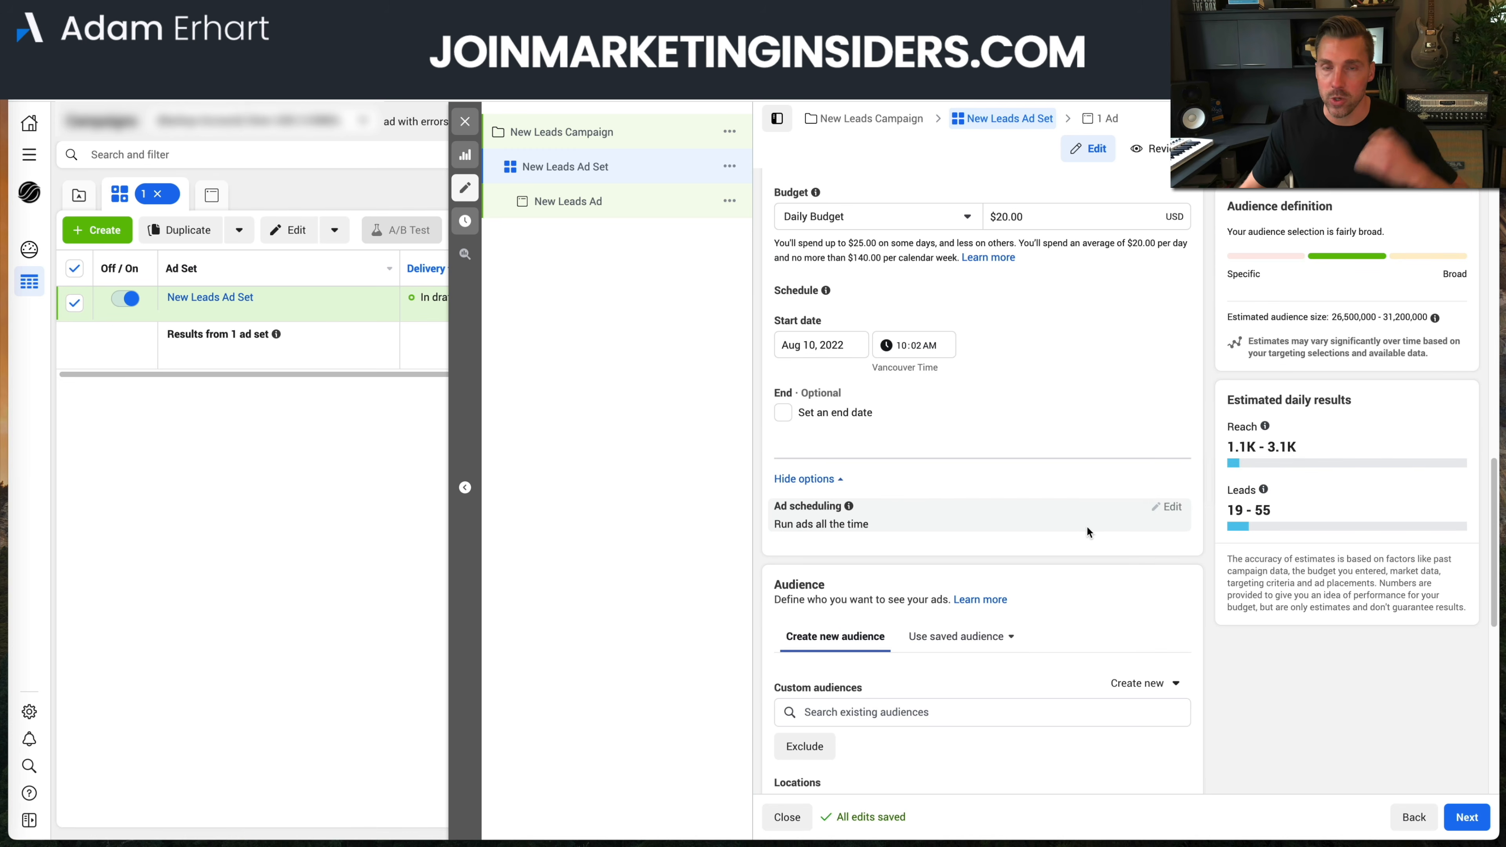
scroll(1087, 530, down, 1)
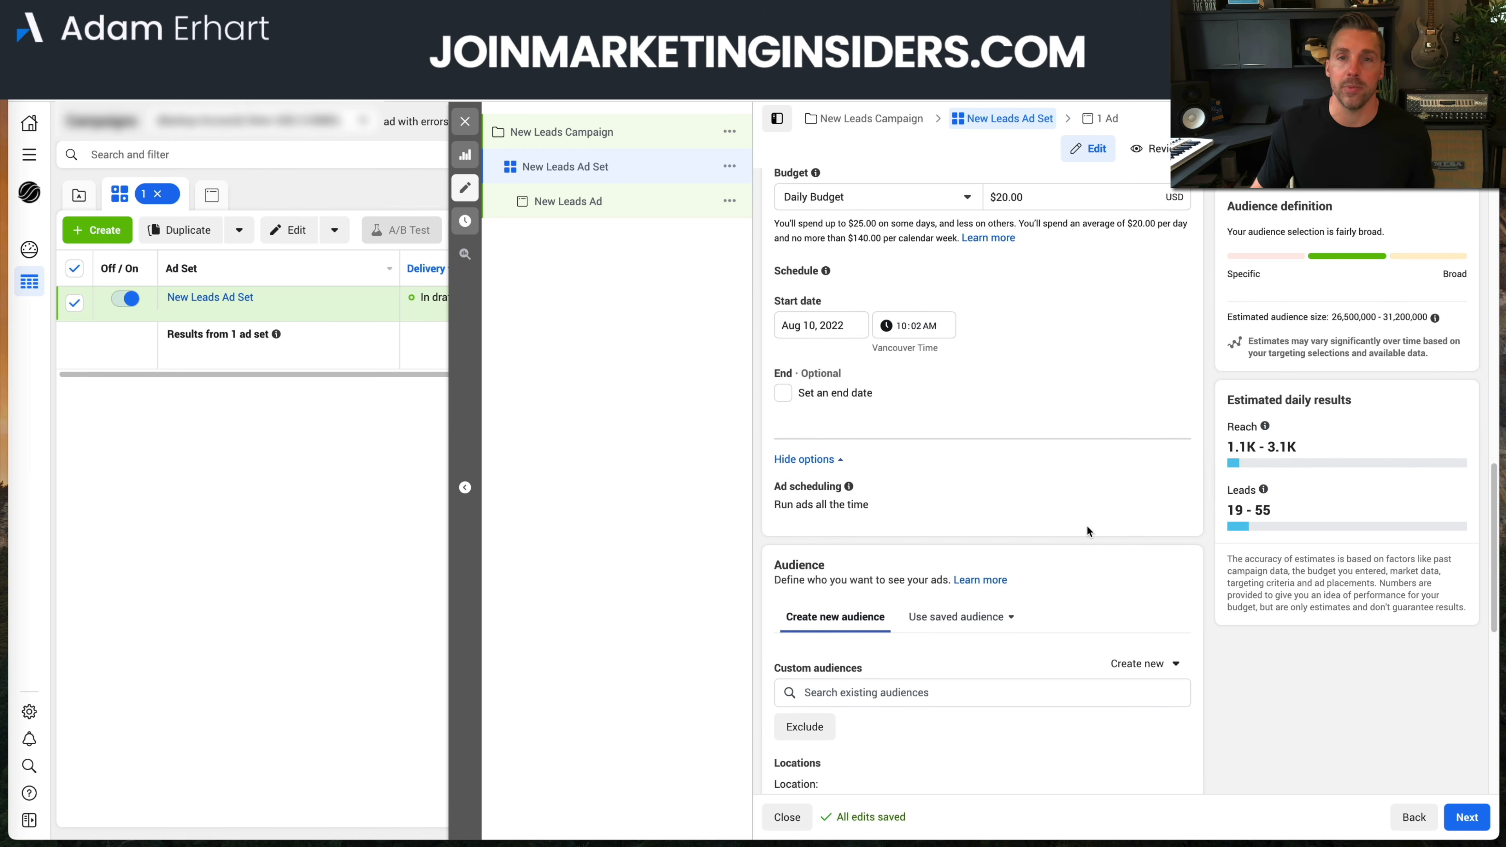
scroll(1088, 530, down, 5)
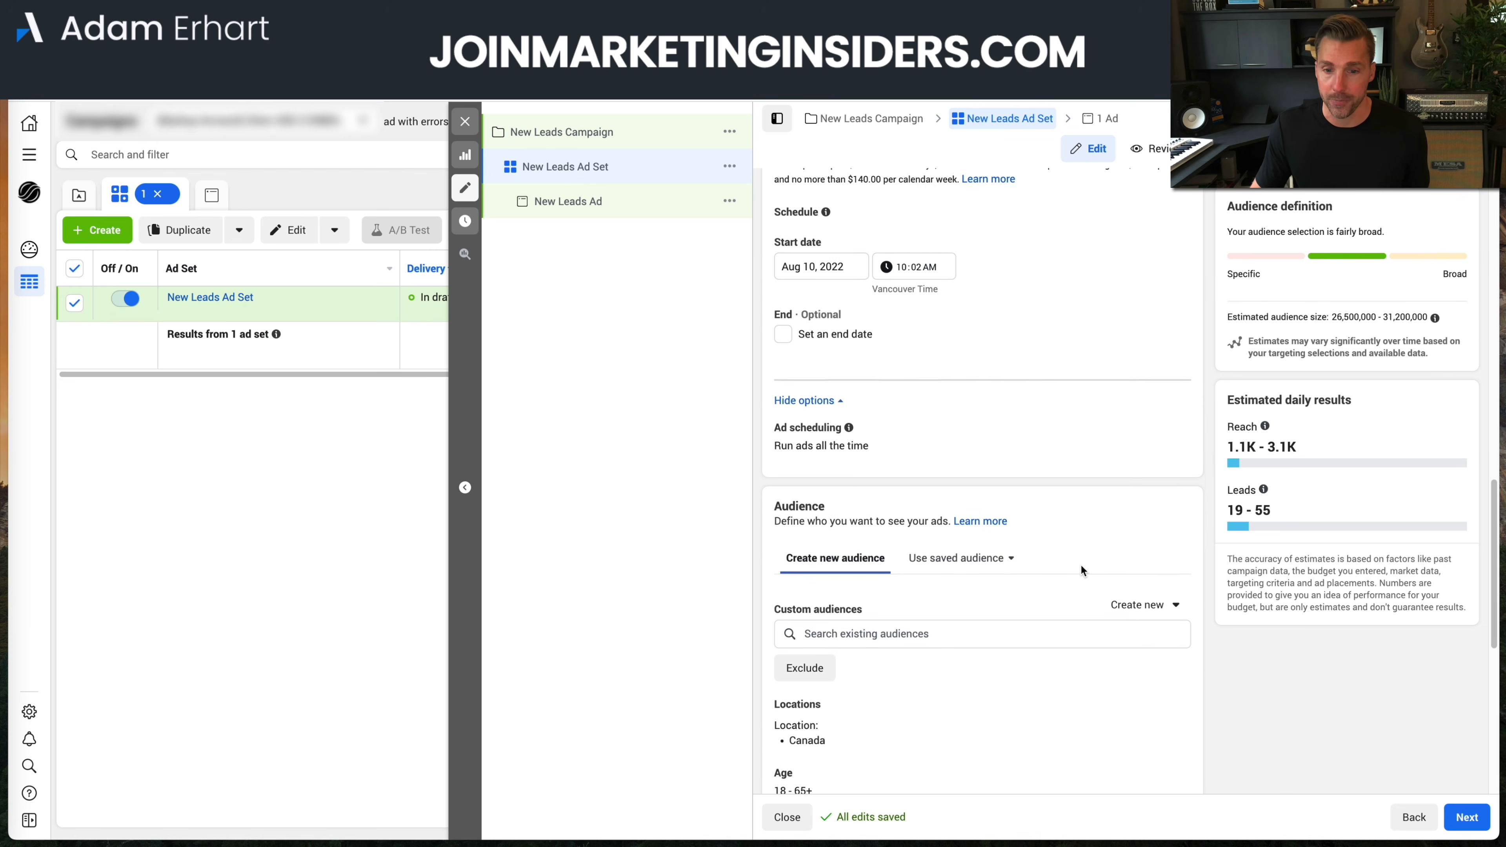
scroll(857, 474, down, 1)
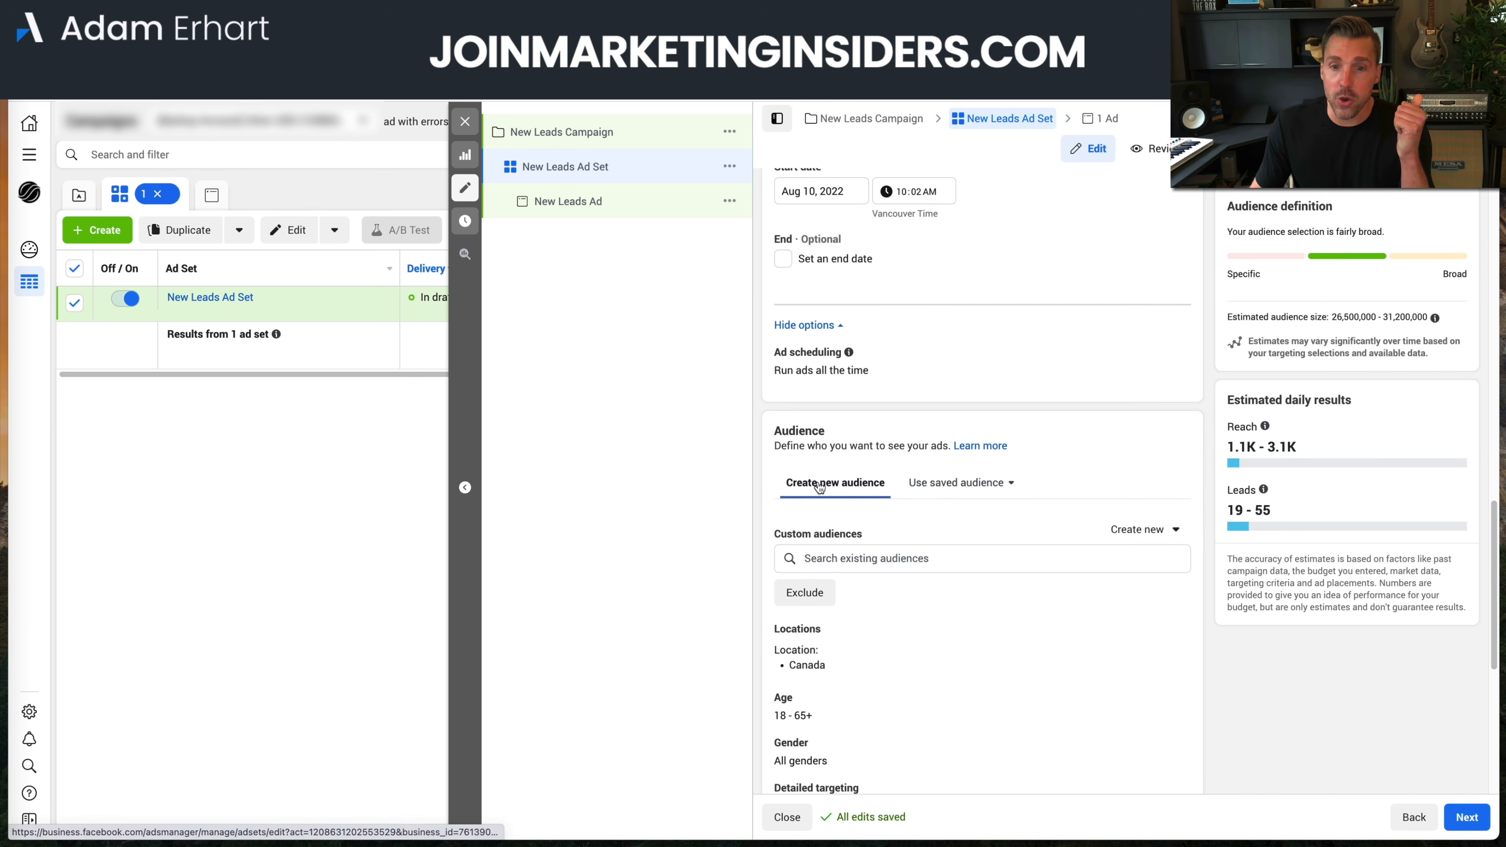
Review the audience's location type options and add United States to the included locations
scroll(935, 598, down, 7)
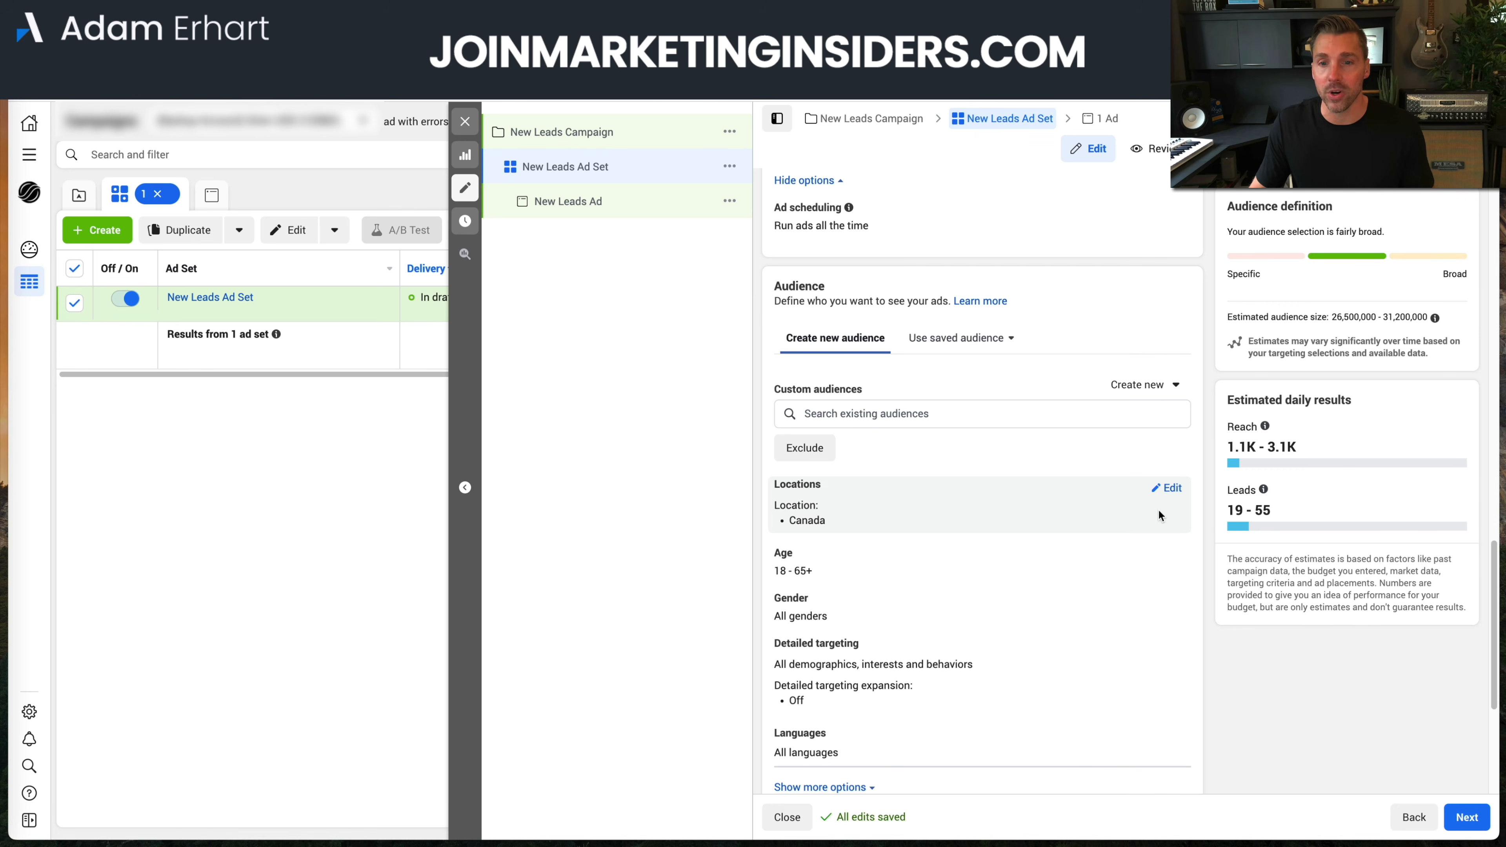
click(1167, 488)
click(935, 509)
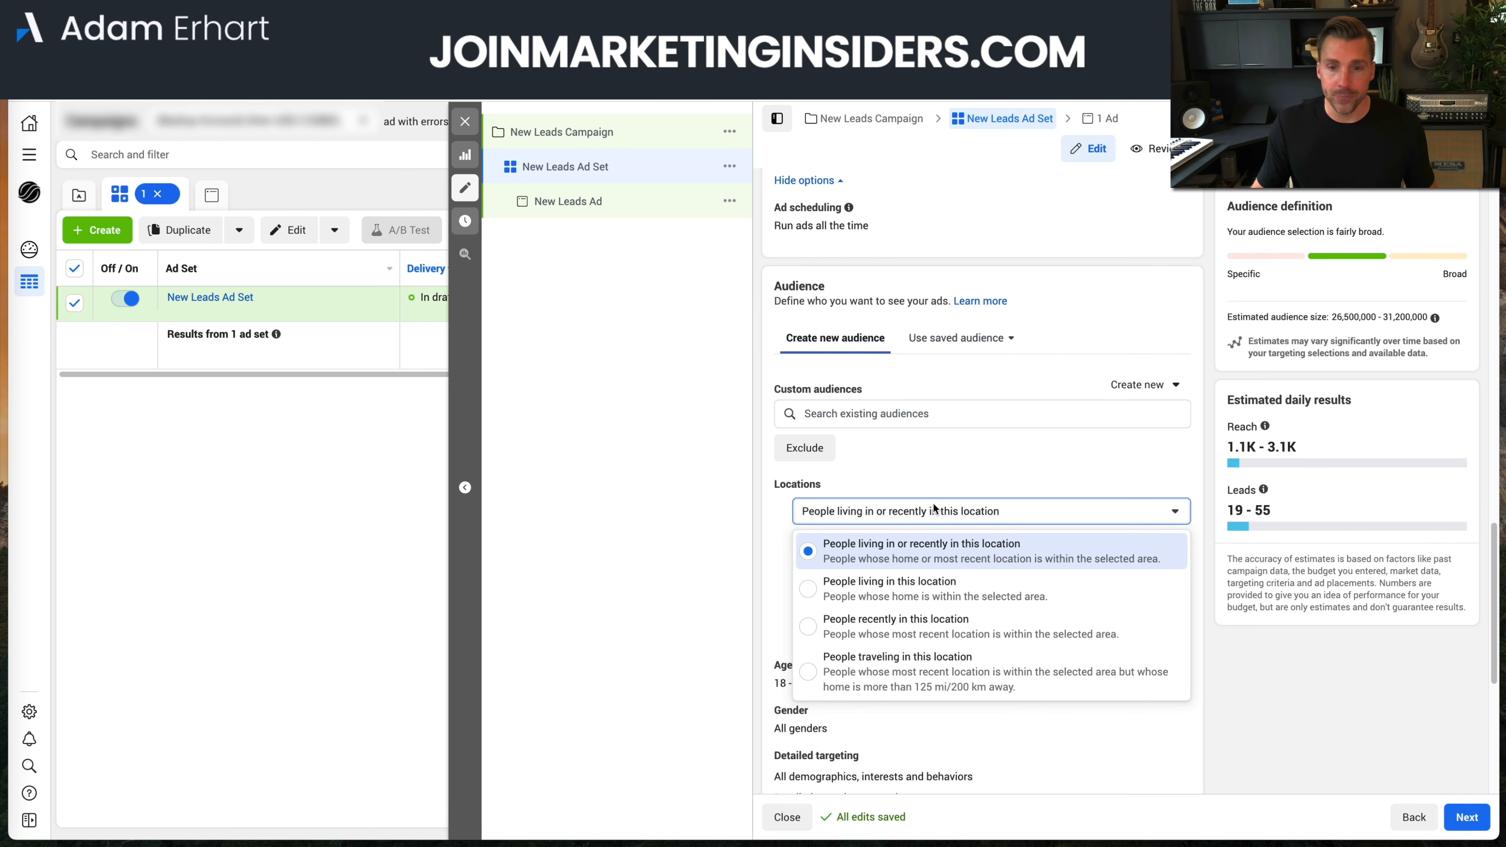
click(935, 509)
click(940, 617)
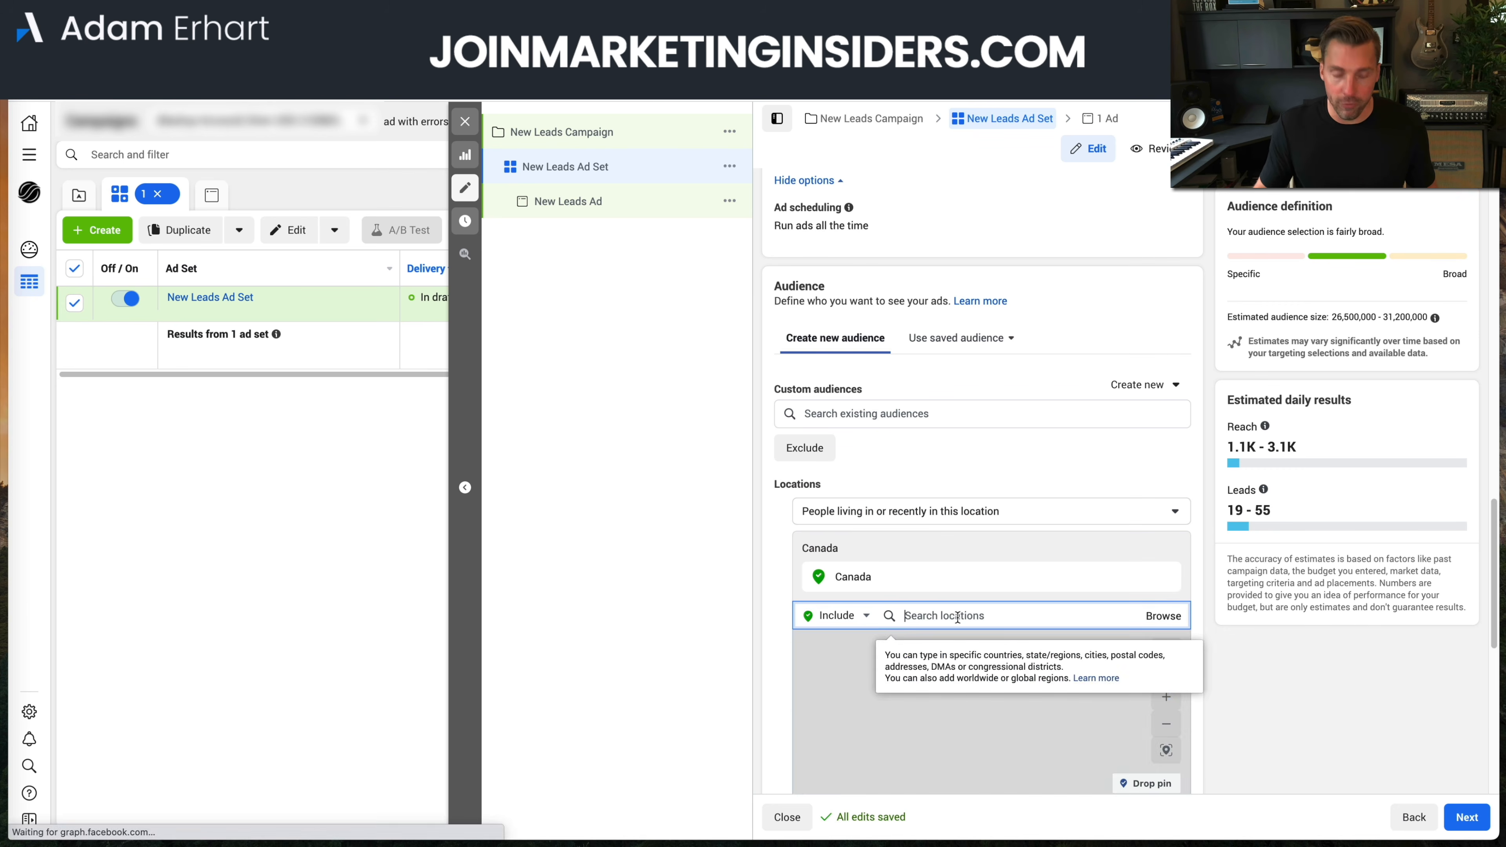
text(united states)
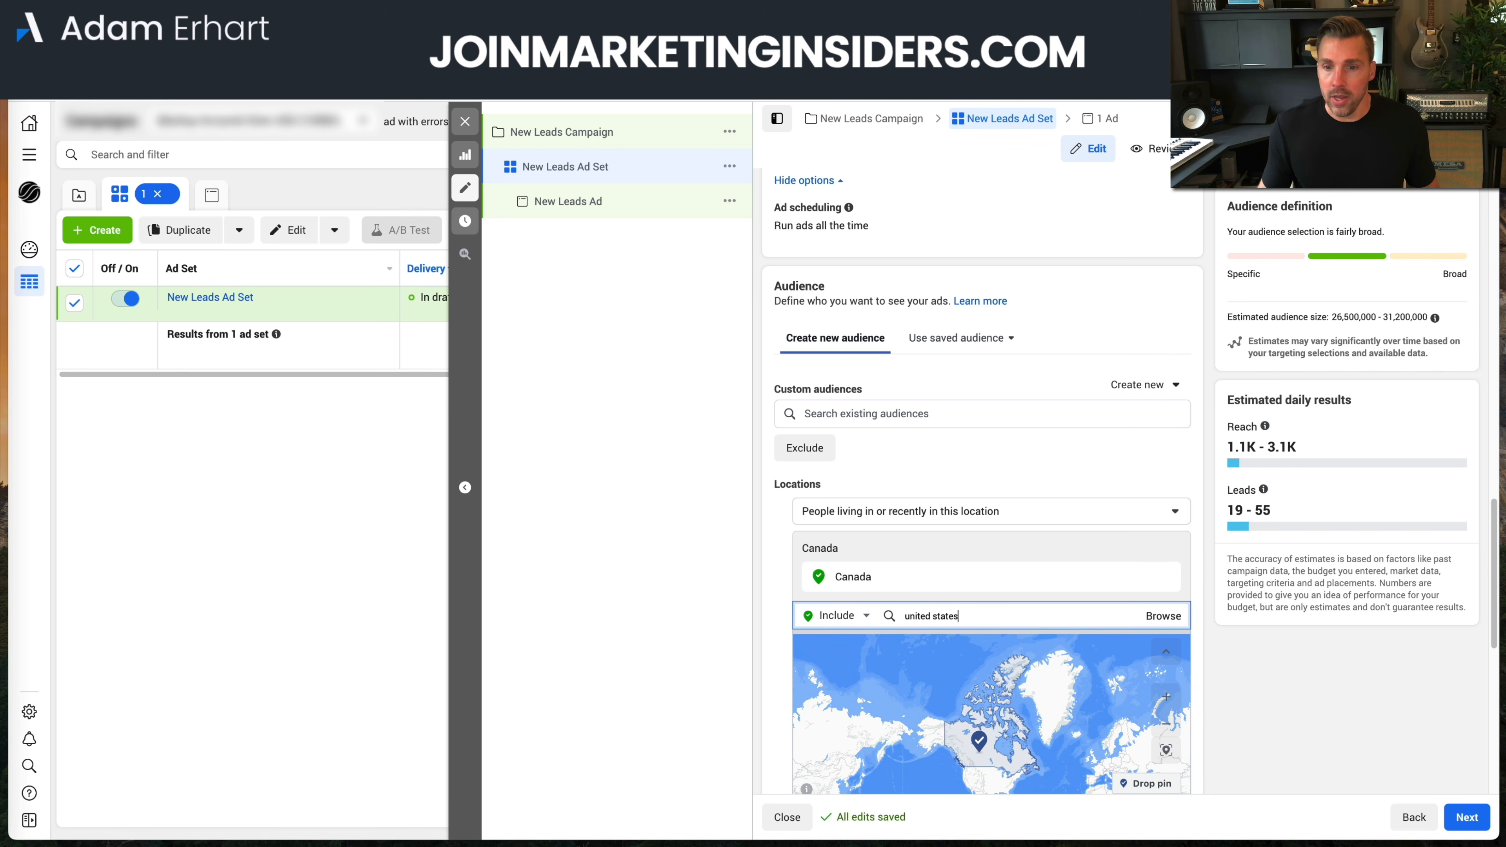
click(926, 649)
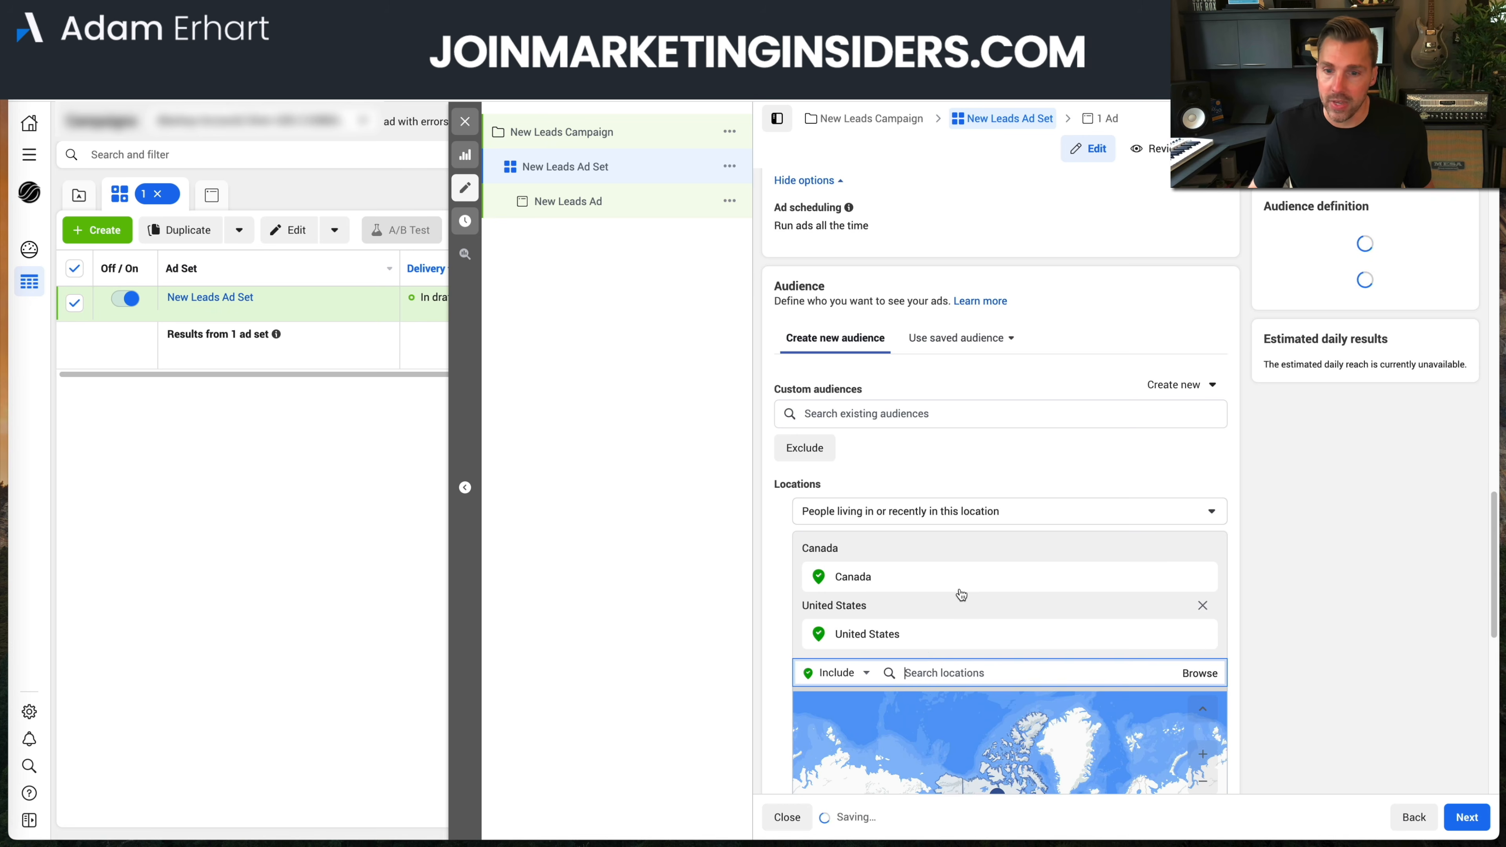
scroll(780, 519, down, 2)
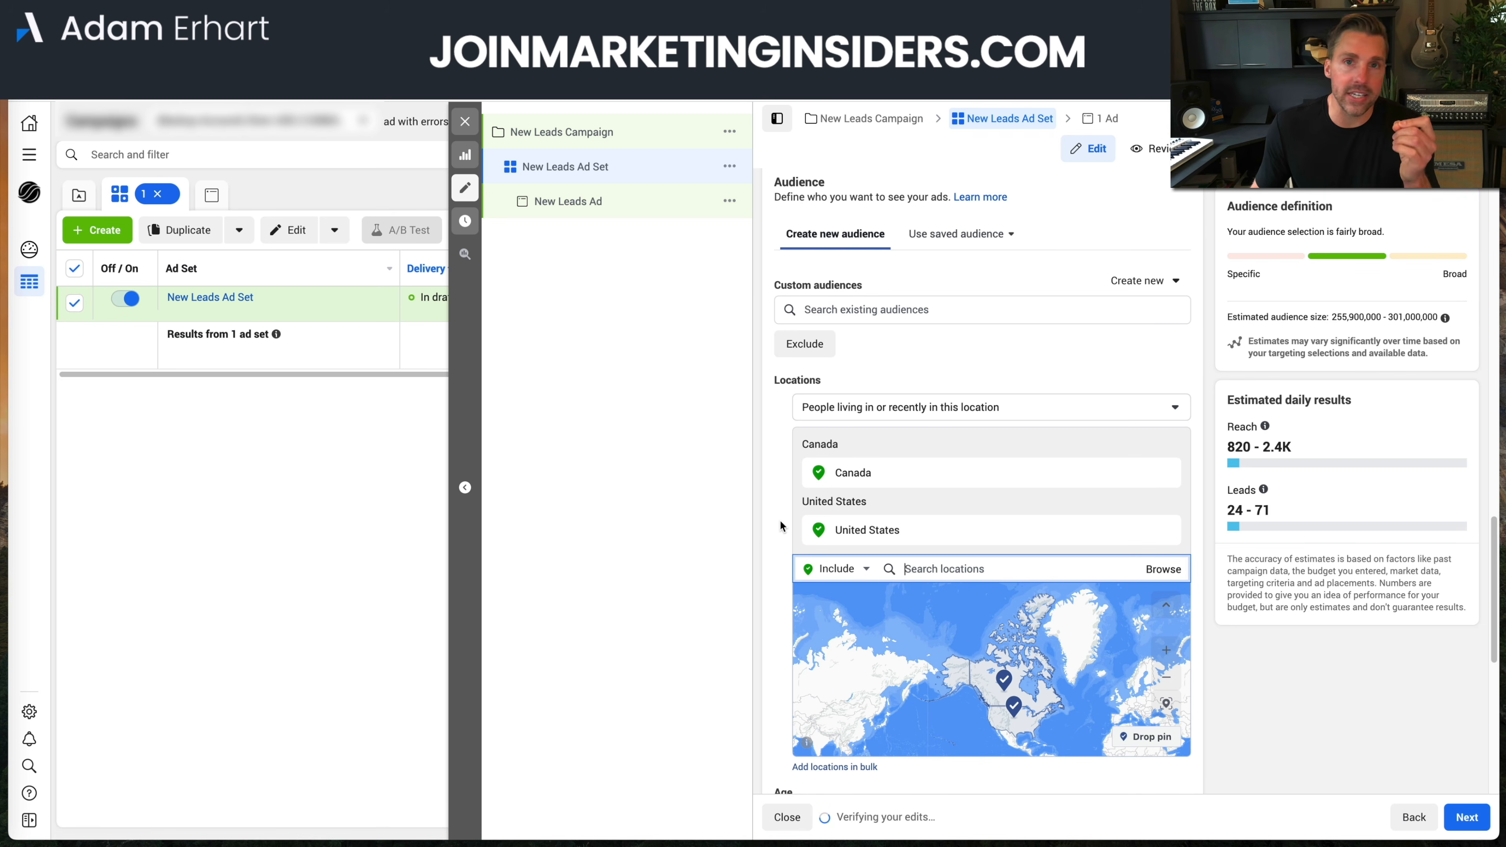
scroll(780, 520, down, 1)
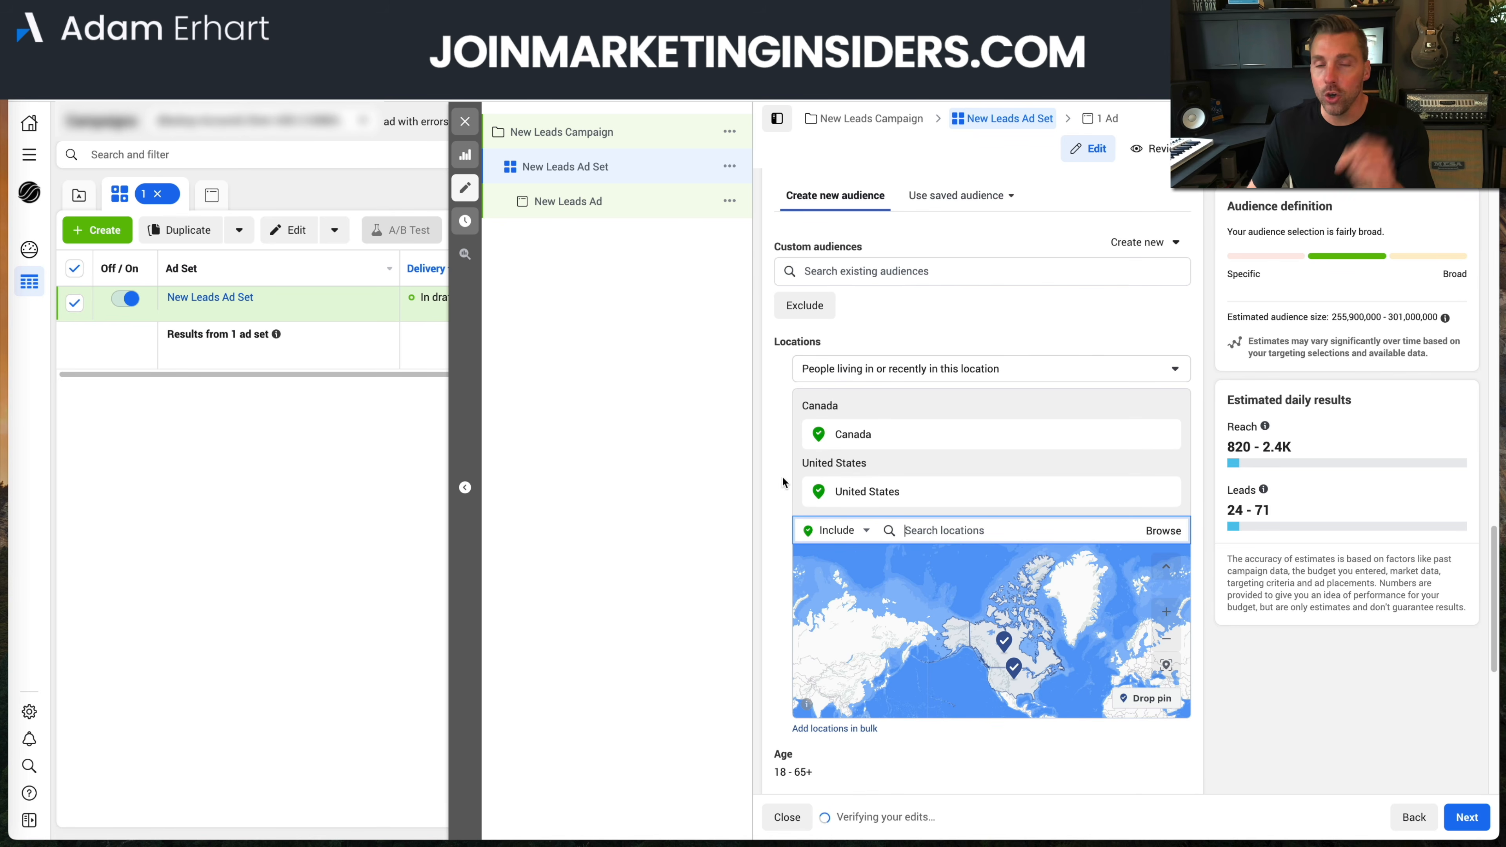
Remove Canada from the audience's included locations and check the estimated audience size
mouse_move(928, 434)
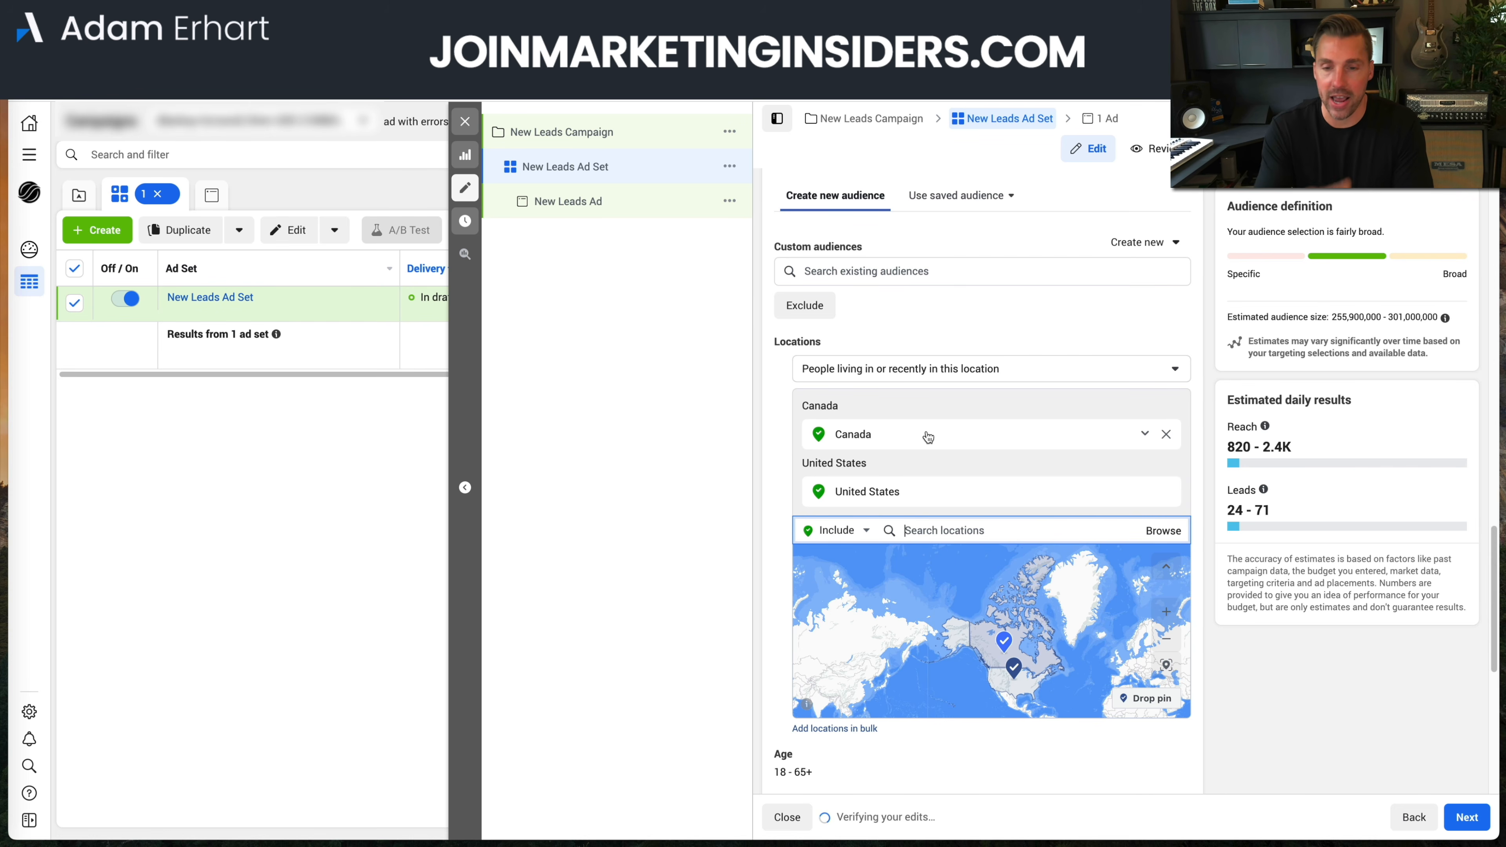
scroll(773, 445, down, 1)
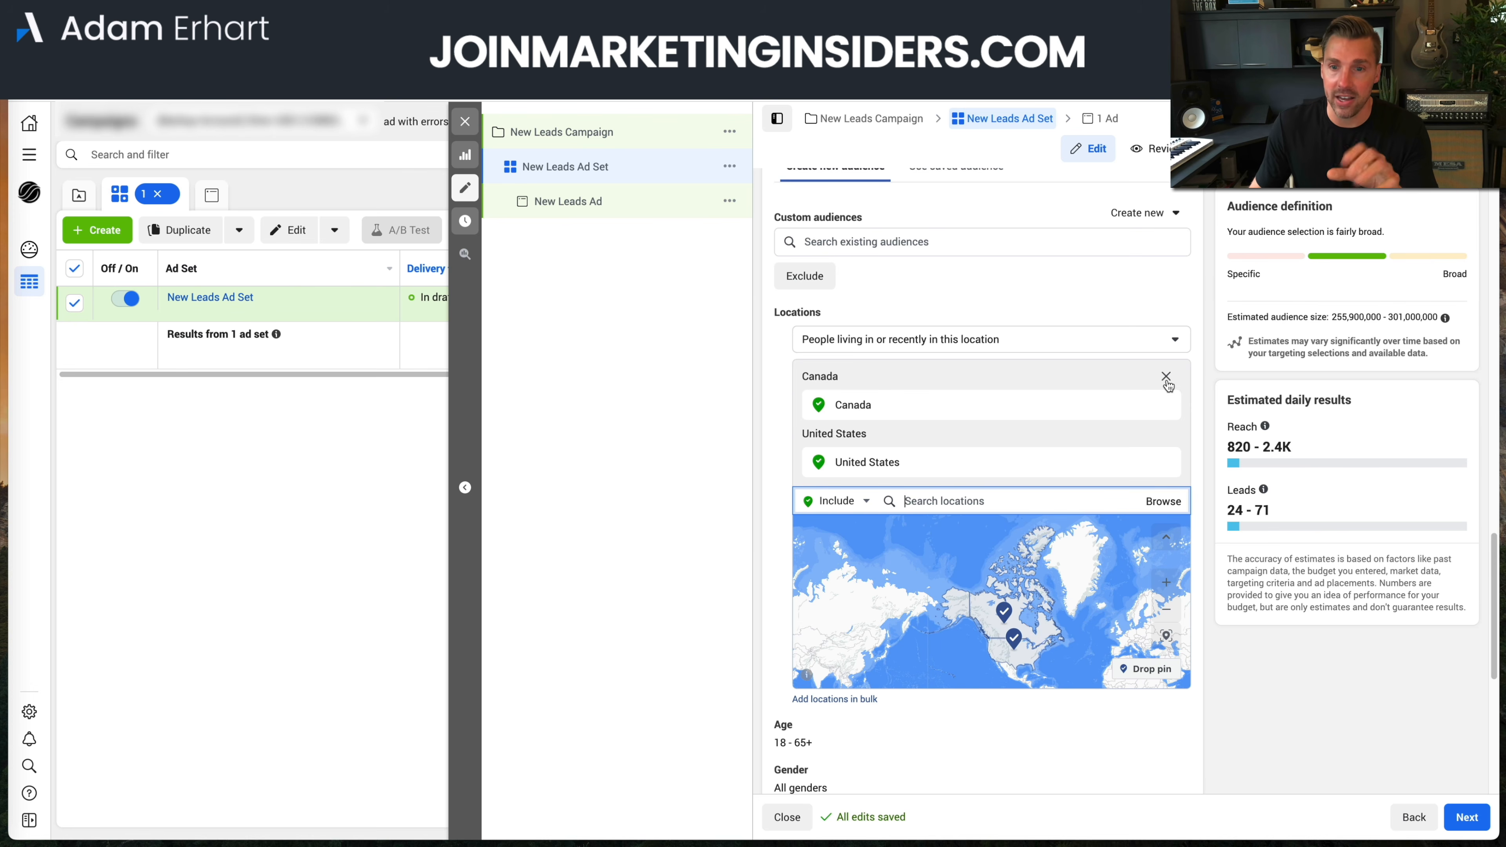
click(1167, 383)
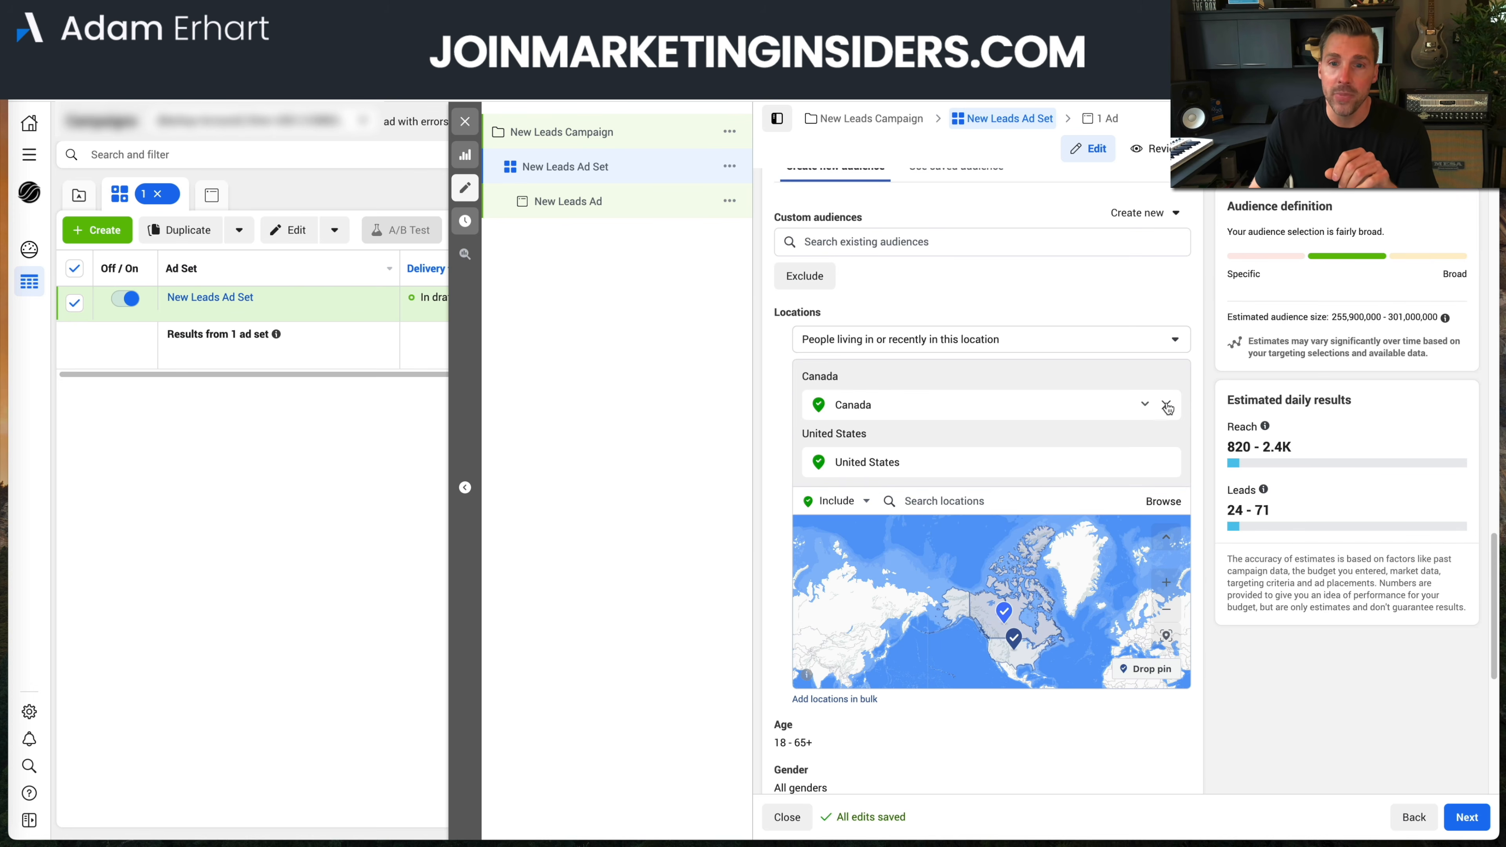
click(1167, 406)
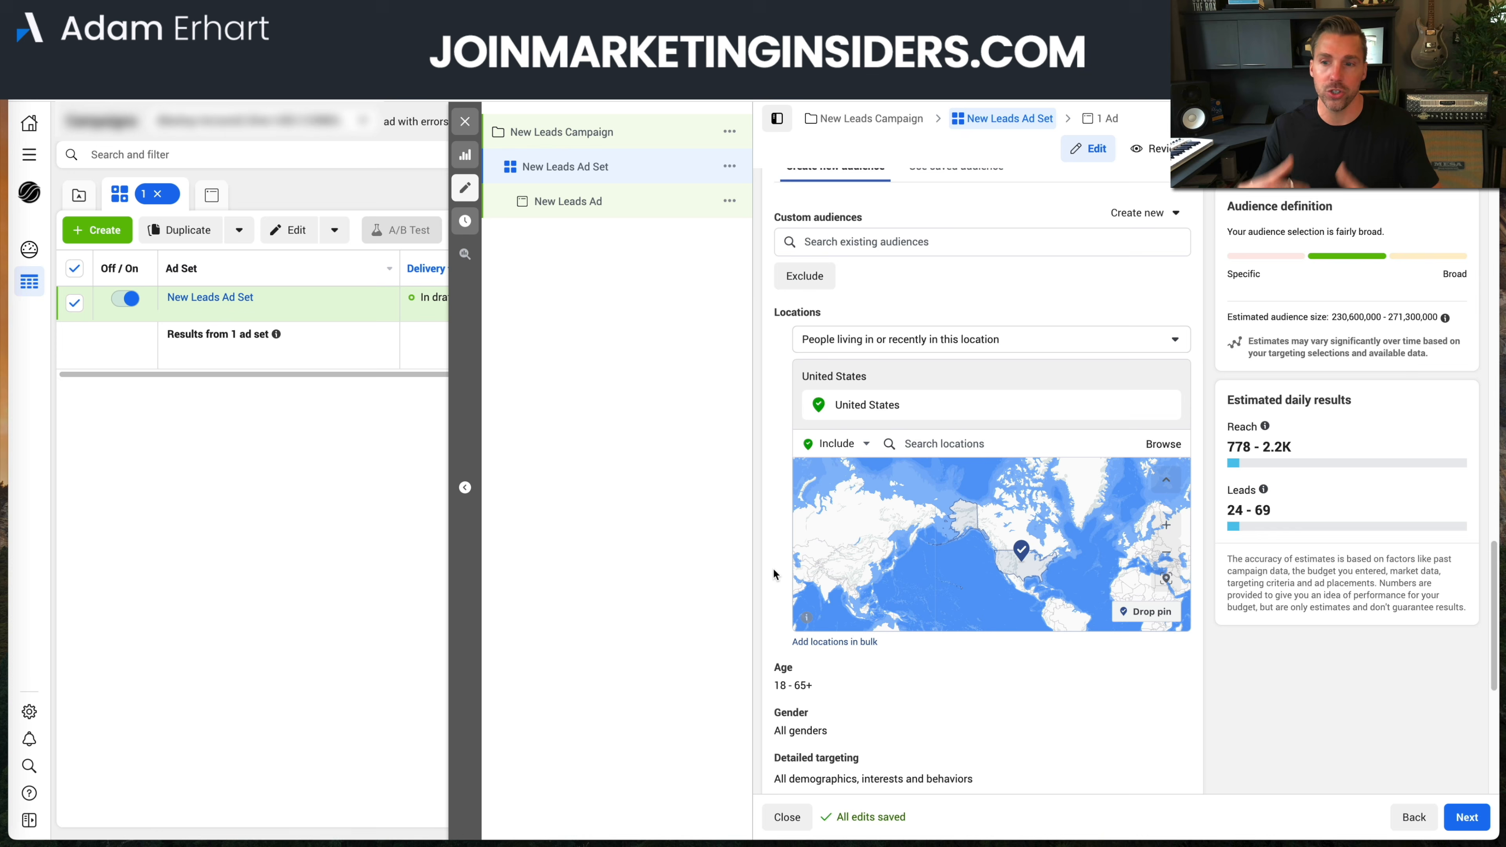
scroll(773, 575, down, 2)
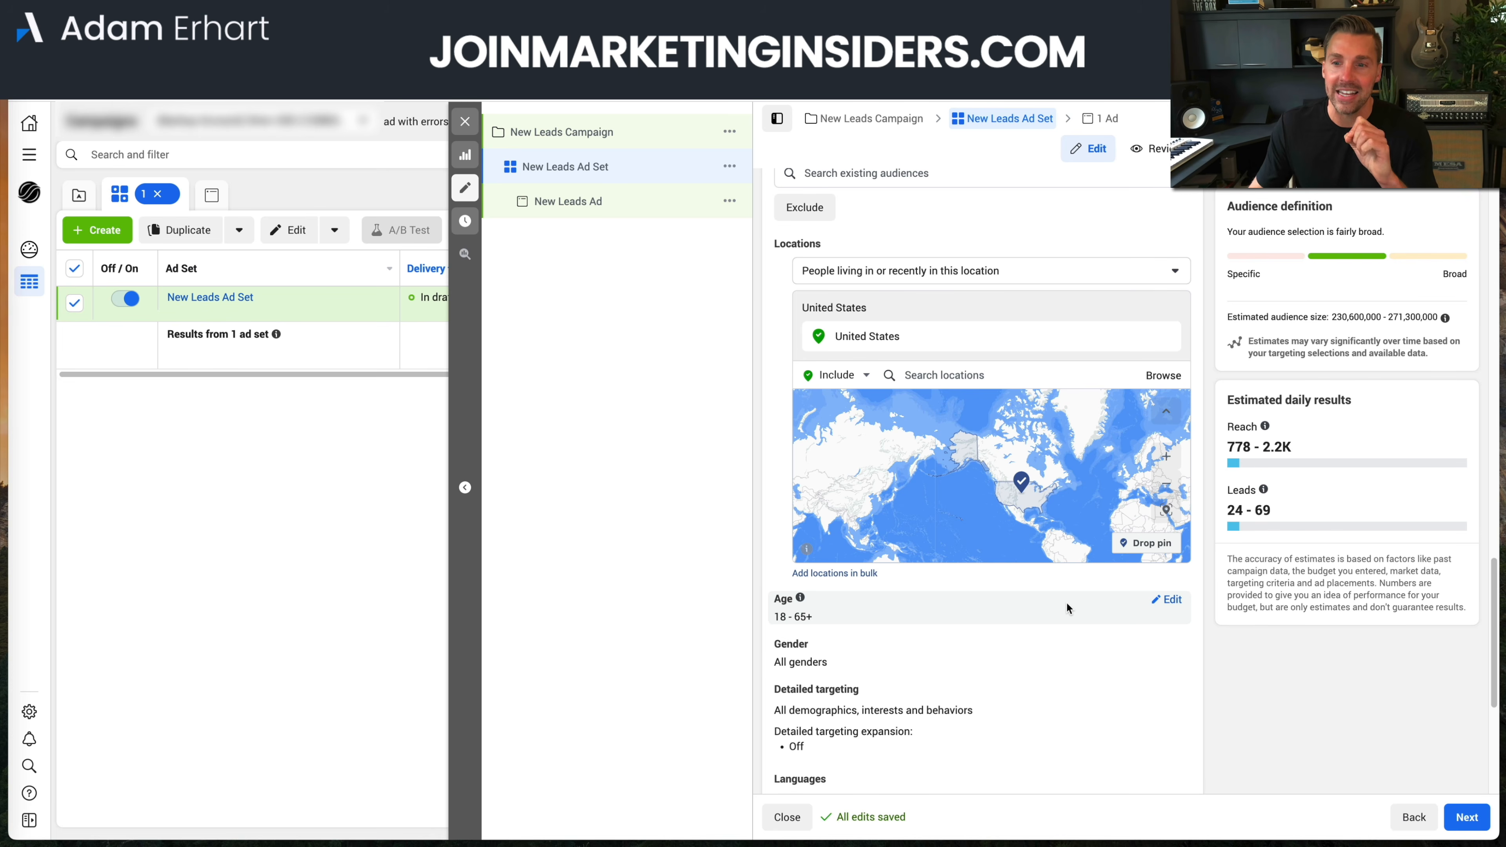
scroll(1008, 632, down, 1)
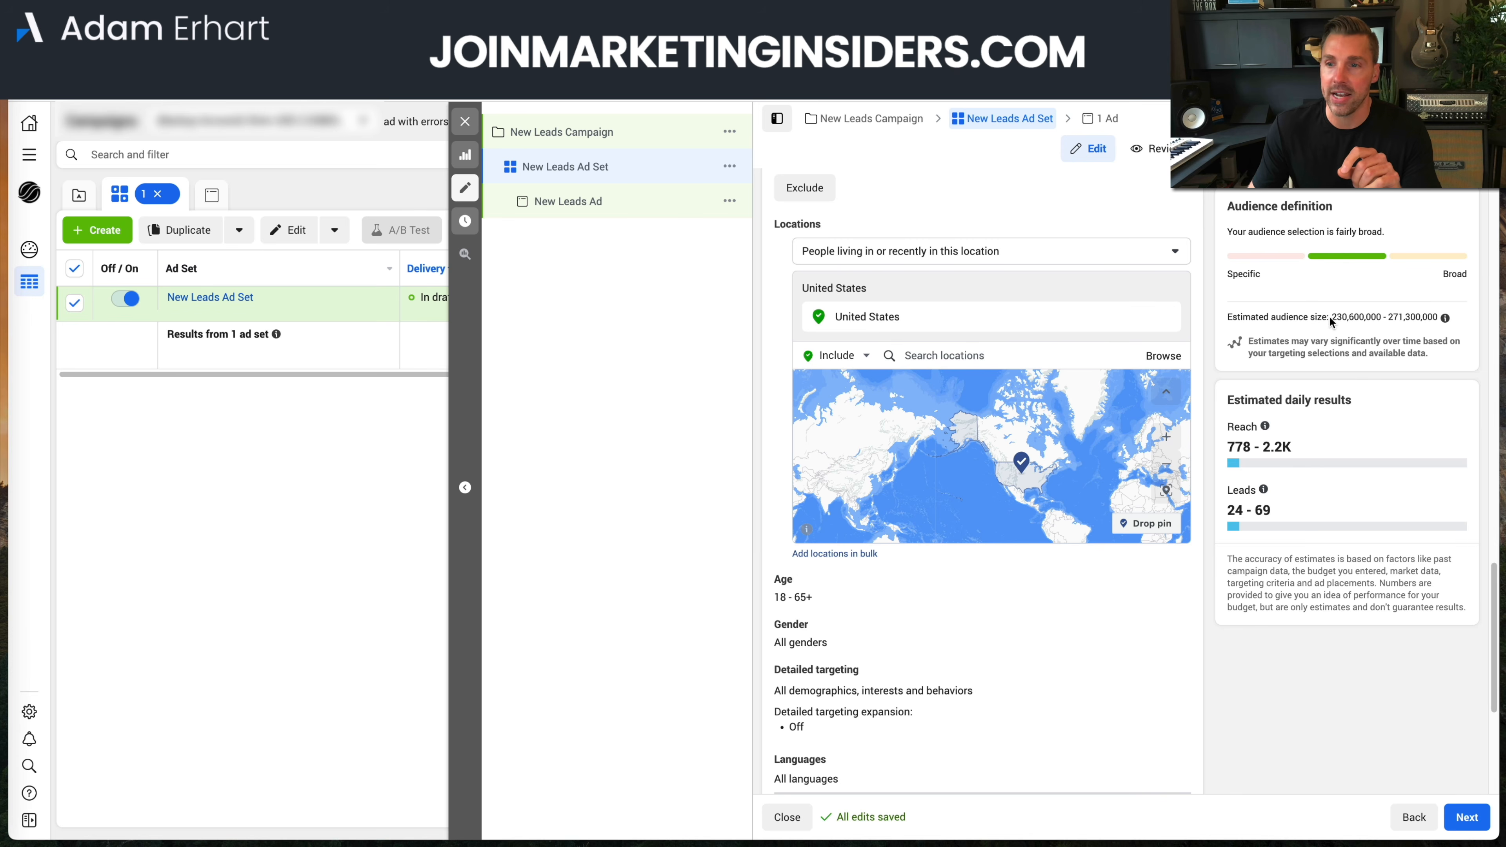
drag(1329, 316, 1443, 319)
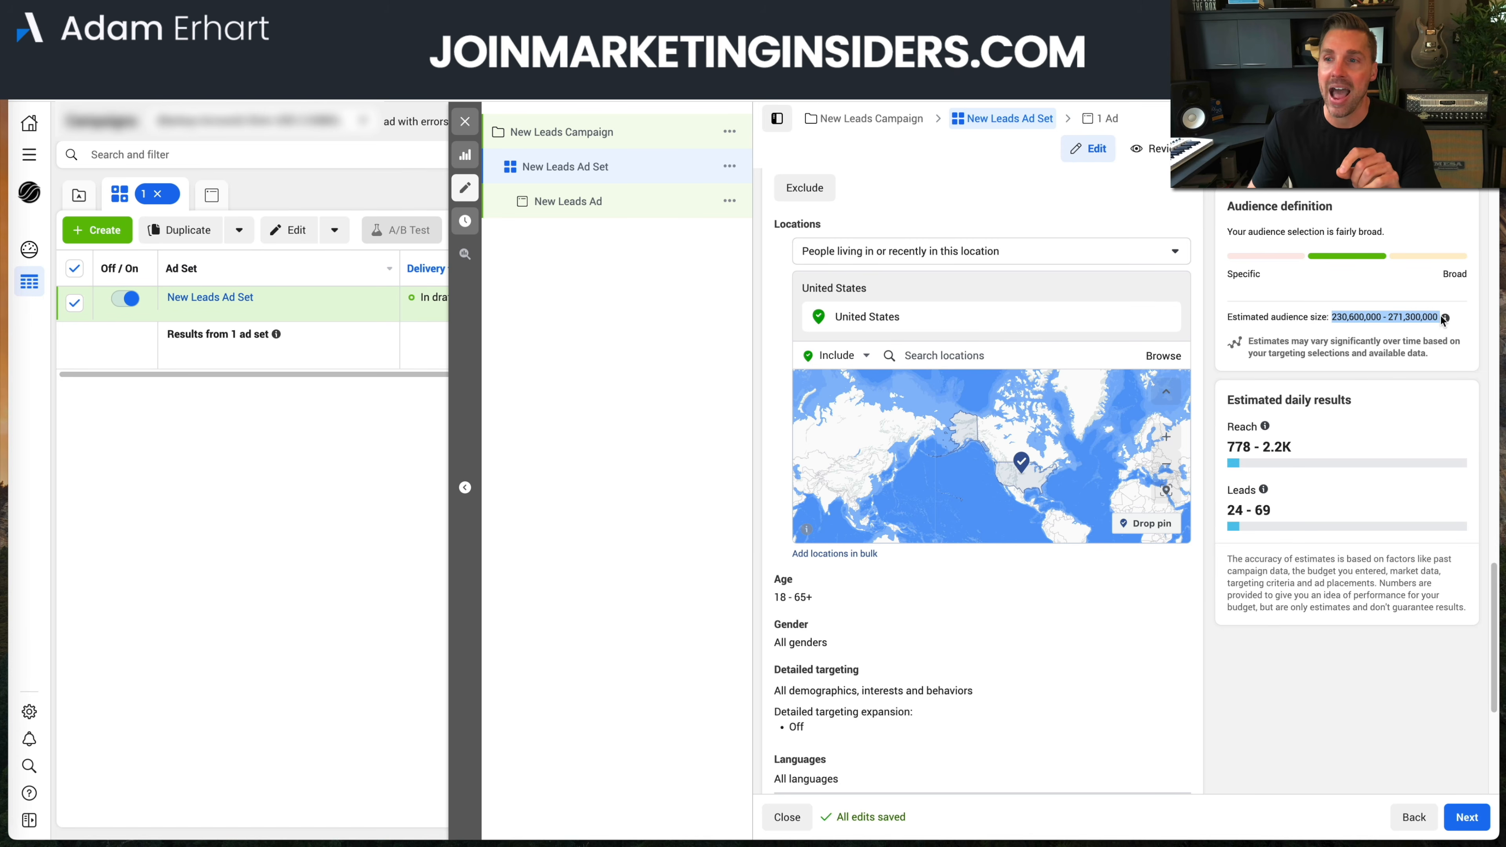
click(1418, 318)
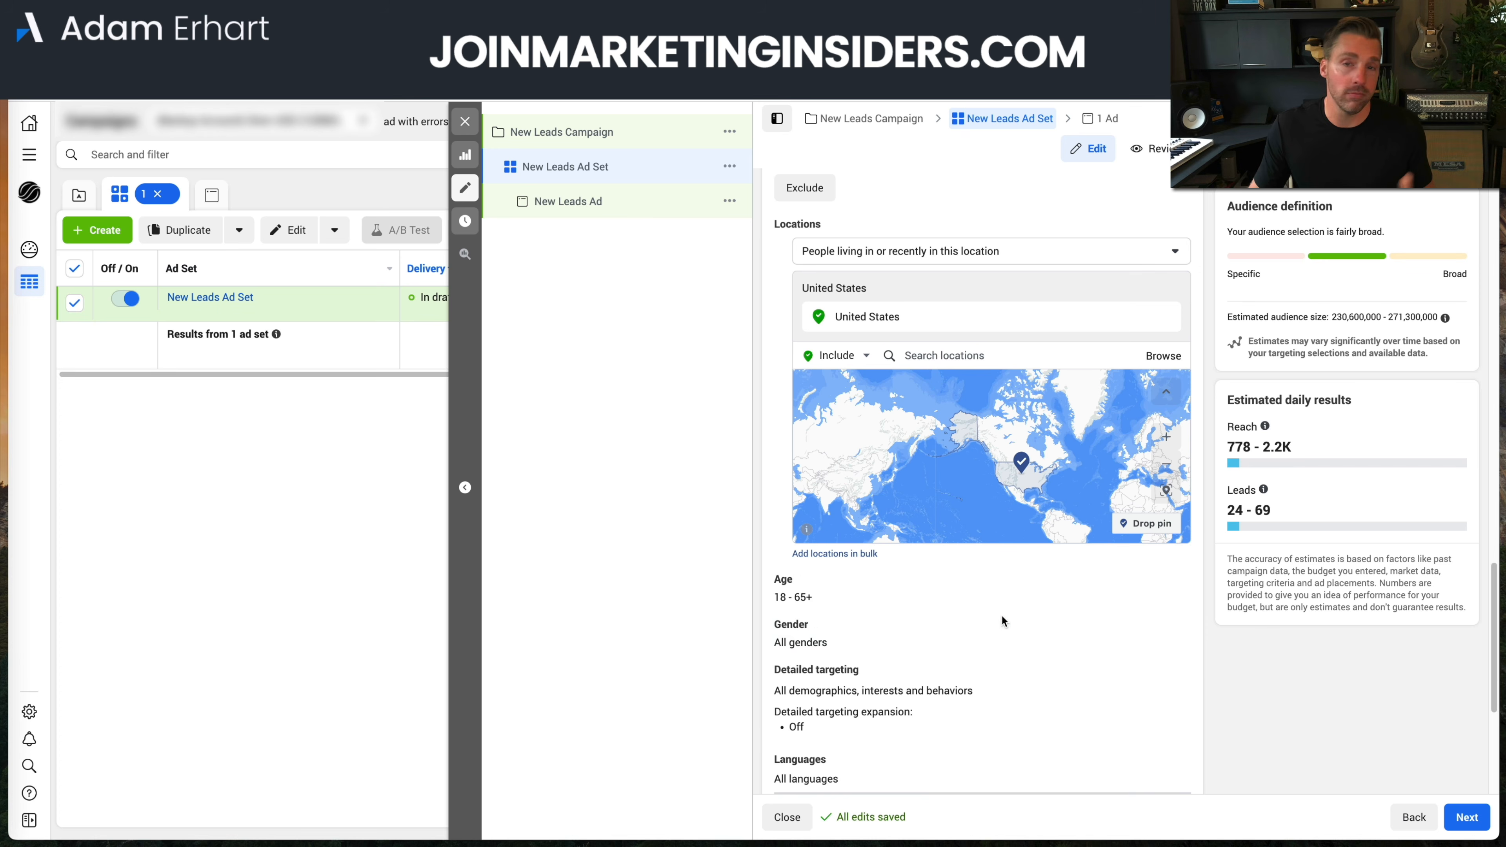
Set the audience's age range to 22 through 50
scroll(993, 617, down, 2)
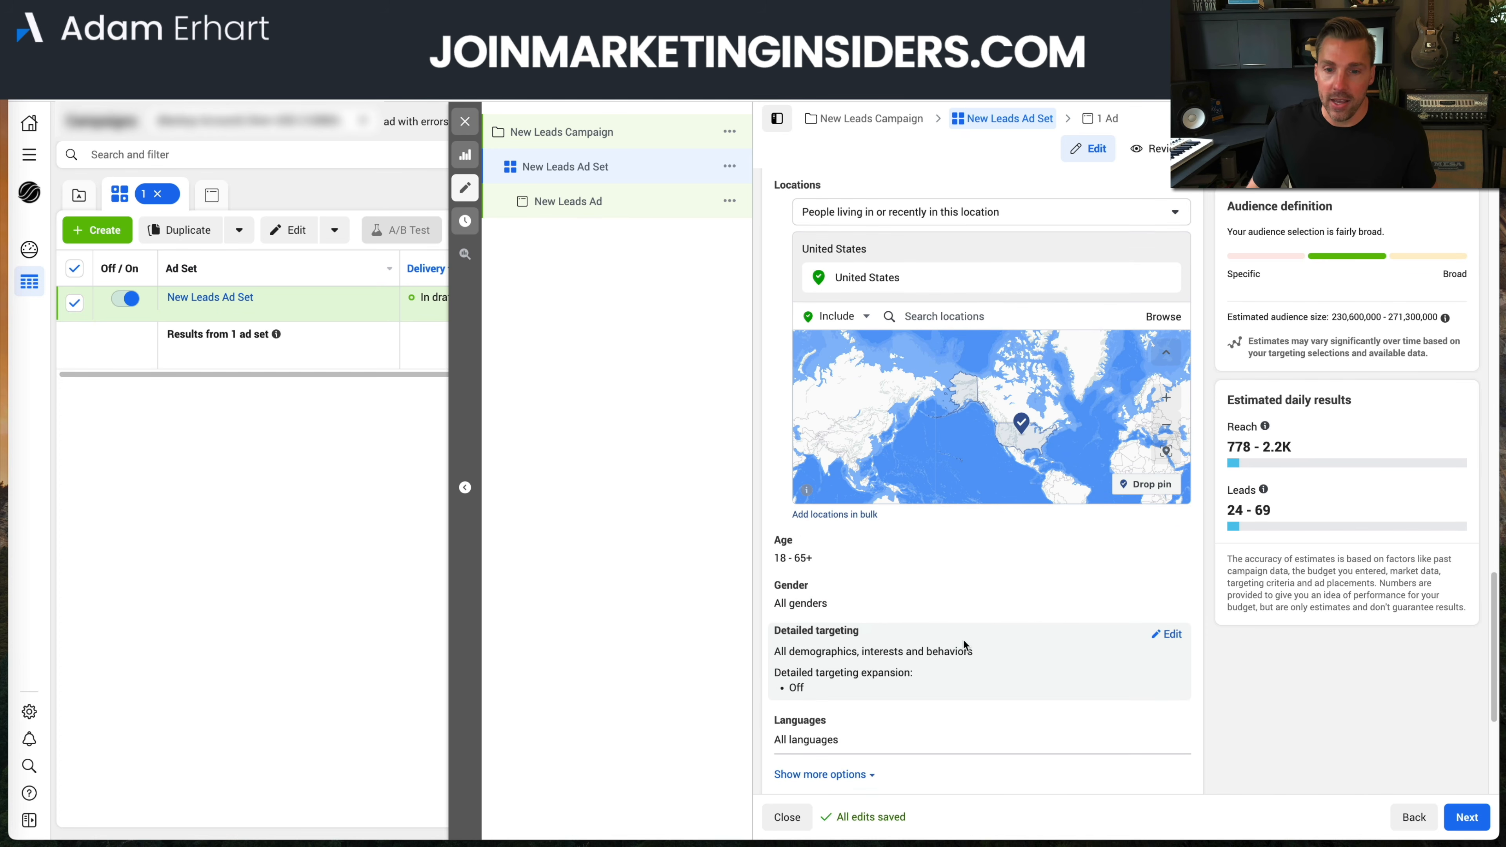
scroll(964, 646, down, 1)
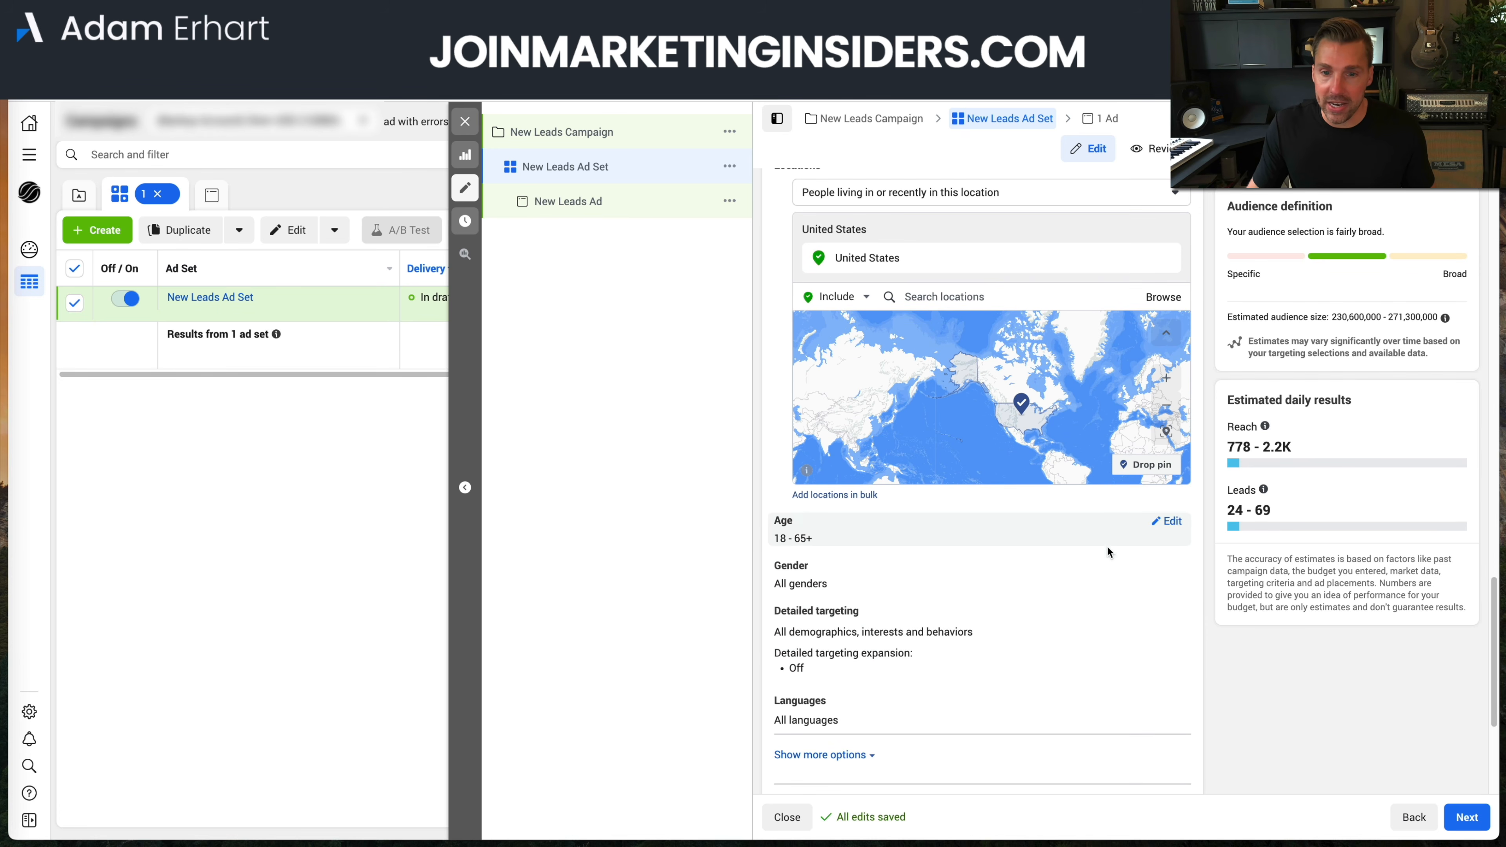
click(1165, 521)
click(823, 545)
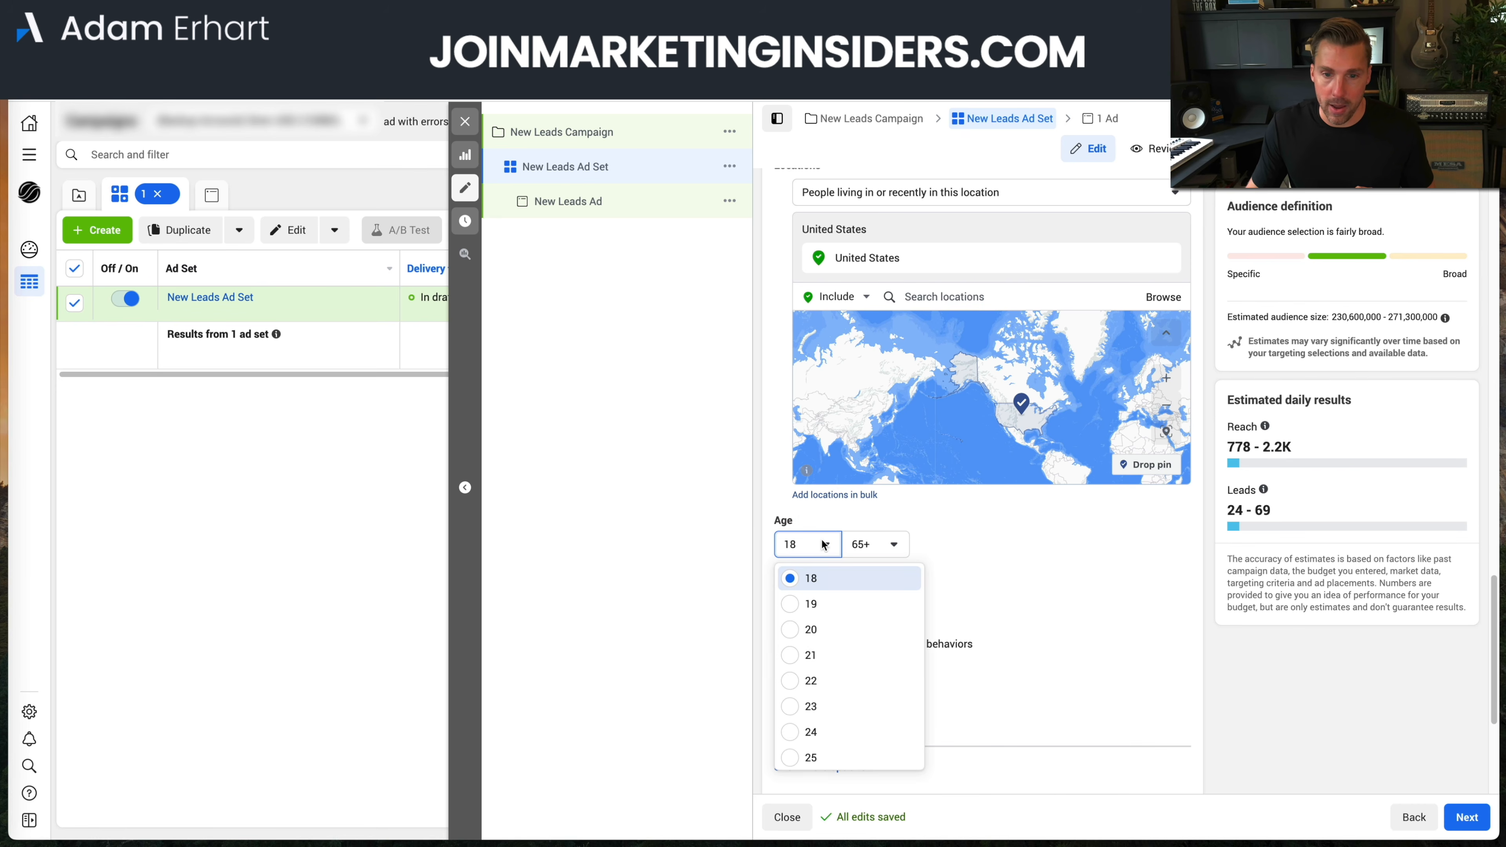
click(817, 681)
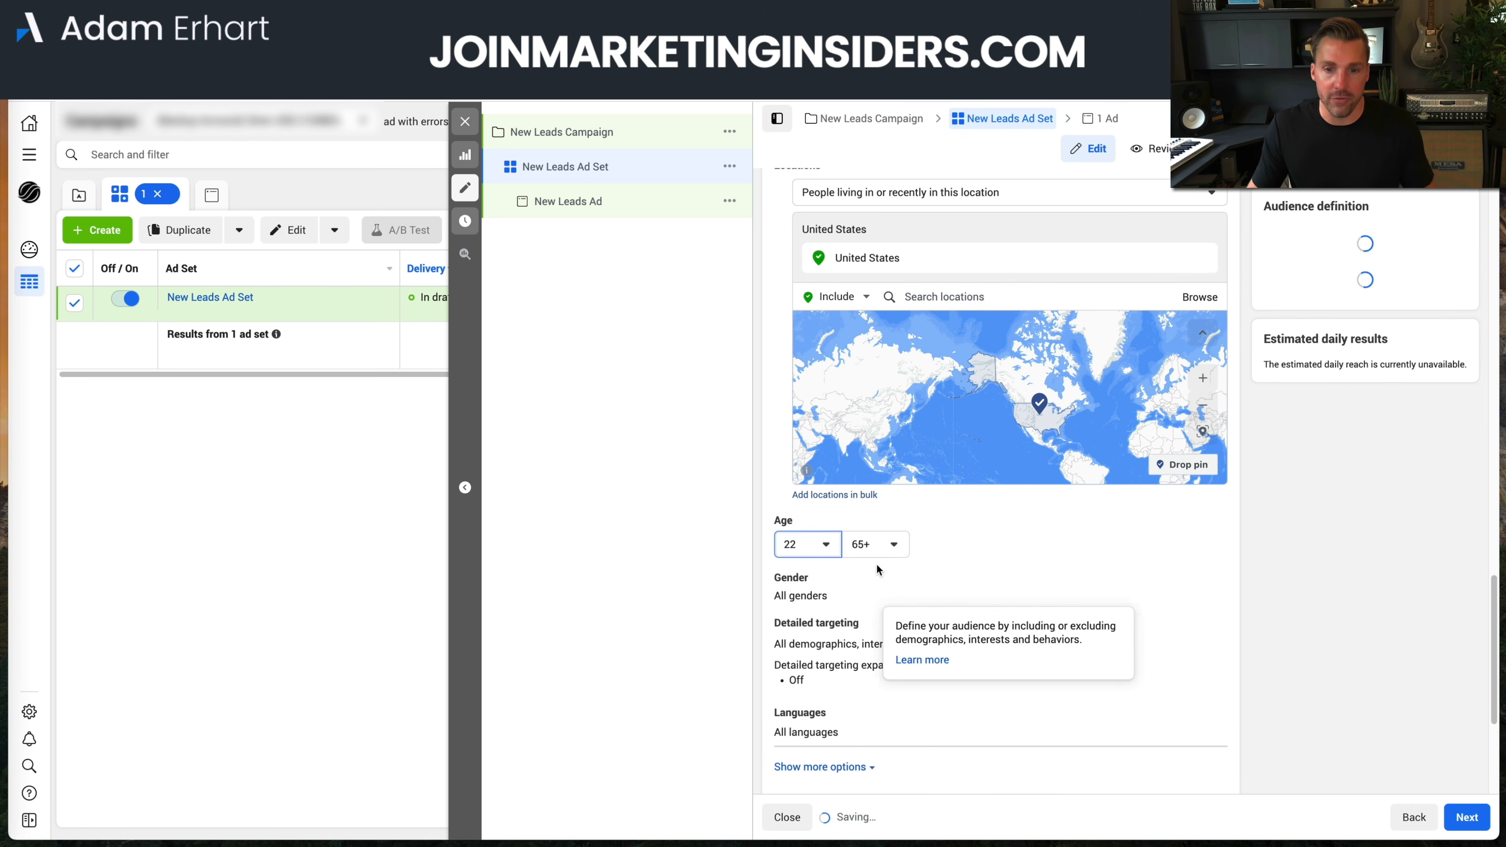
click(892, 545)
scroll(917, 711, up, 3)
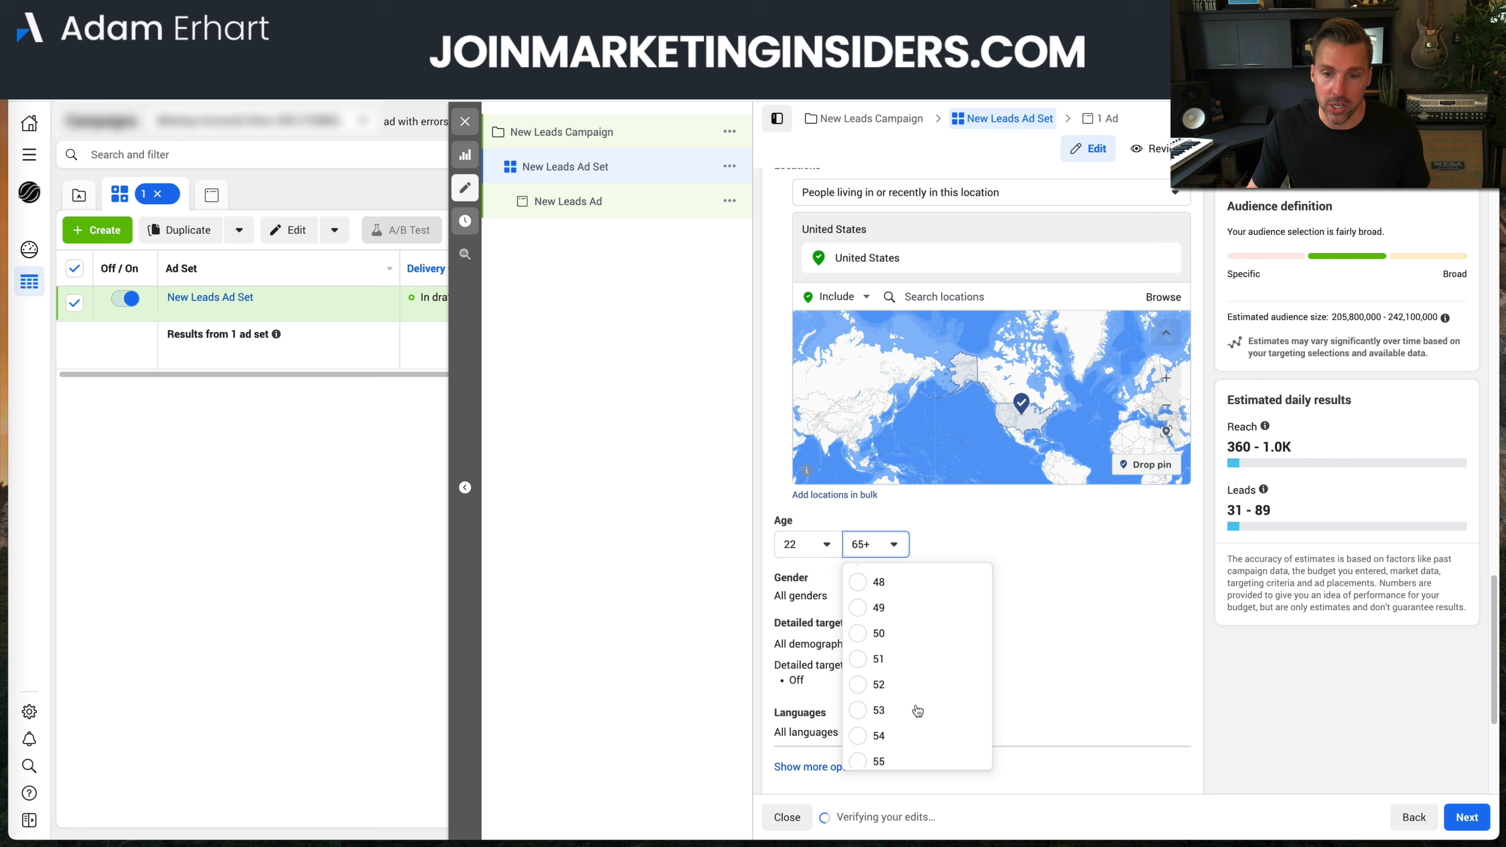
scroll(918, 711, up, 2)
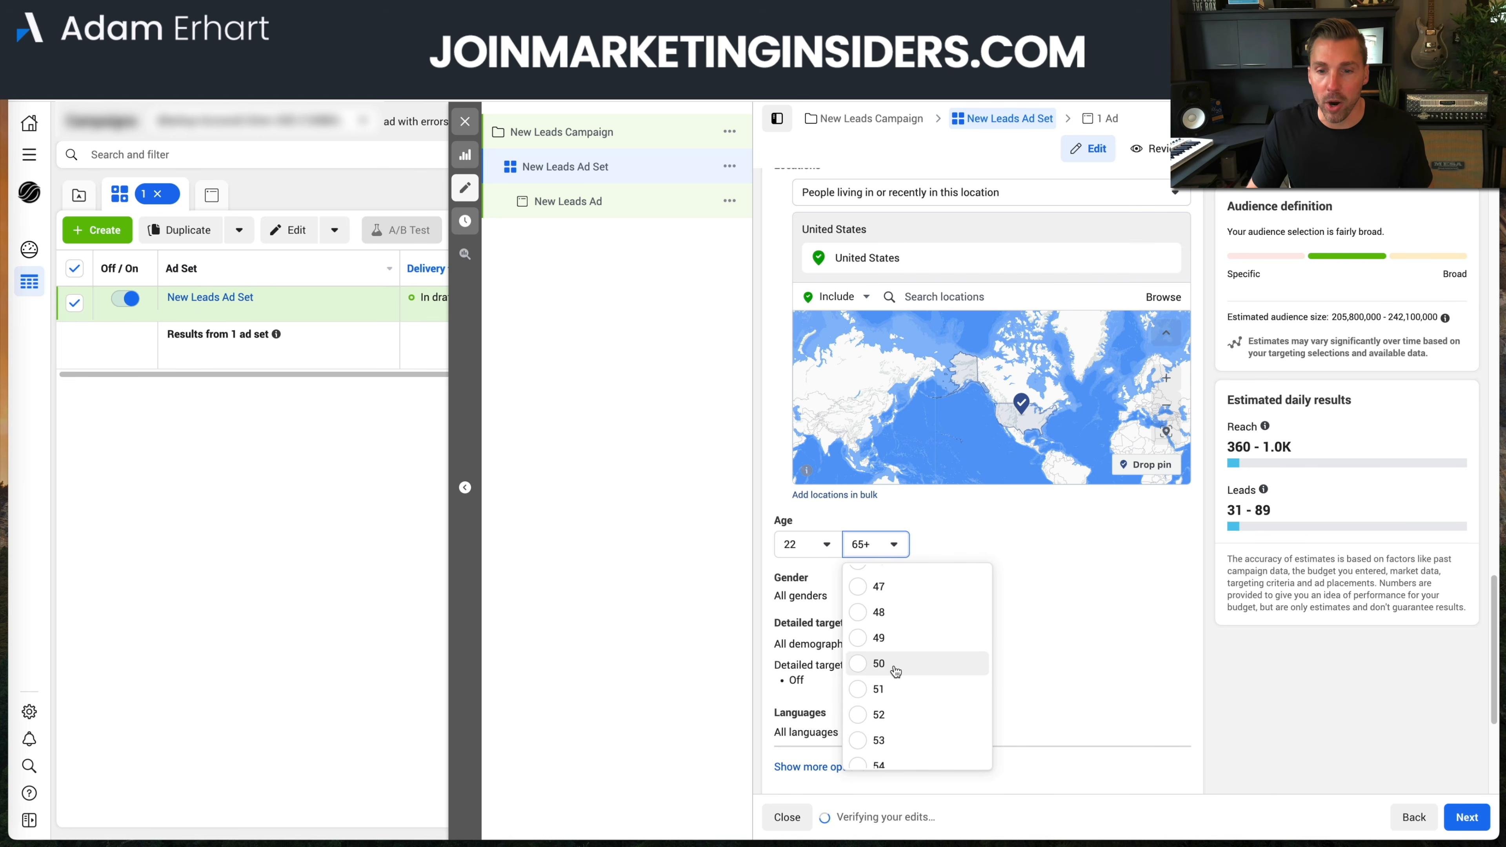
scroll(897, 673, up, 2)
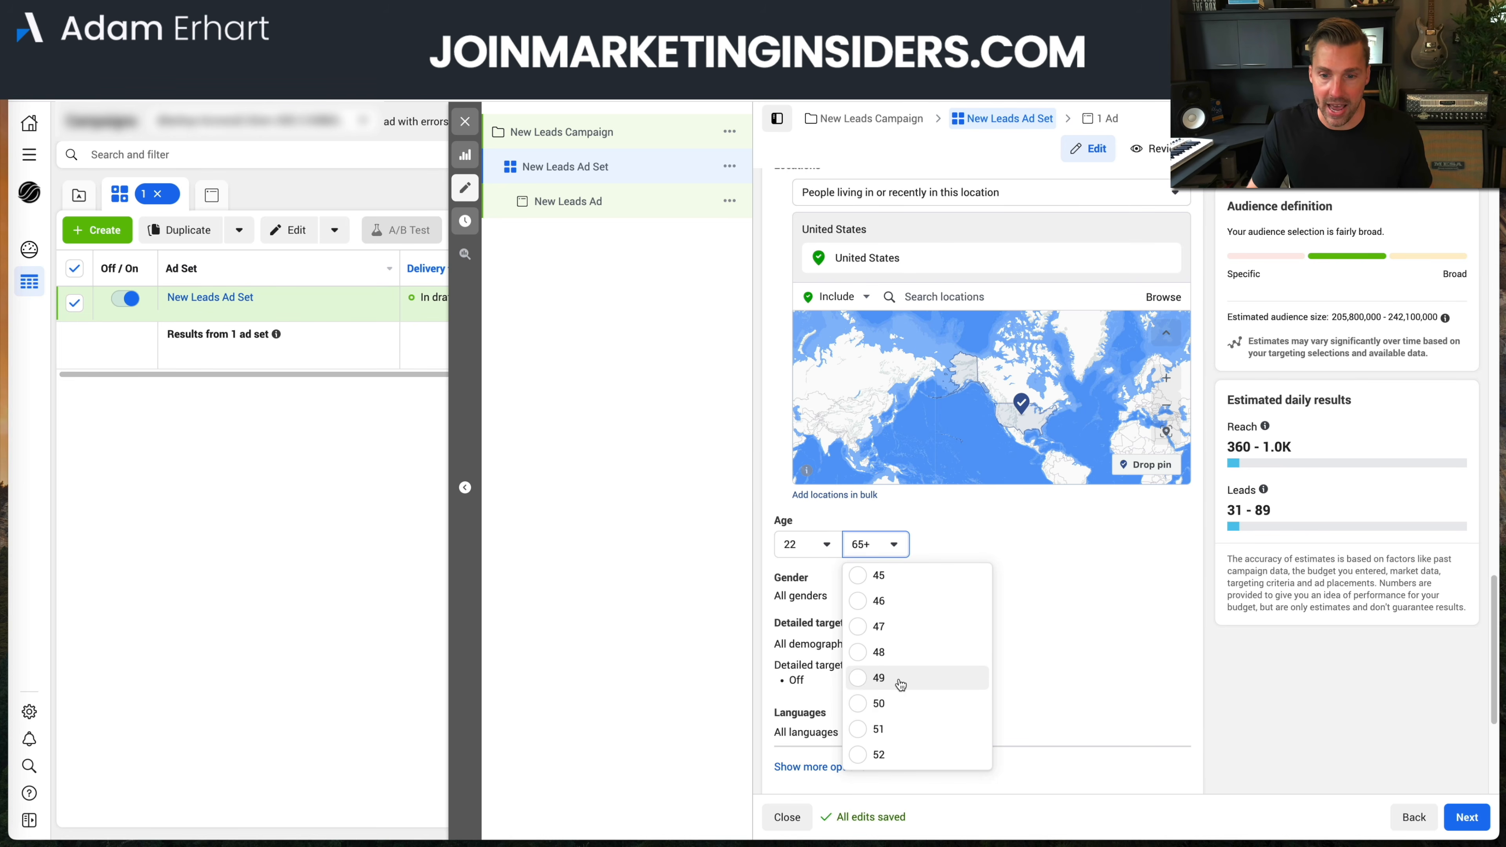
click(887, 704)
Open the audience's detailed targeting for editing and search its demographics, interests and behaviors for "business"
scroll(1026, 630, down, 1)
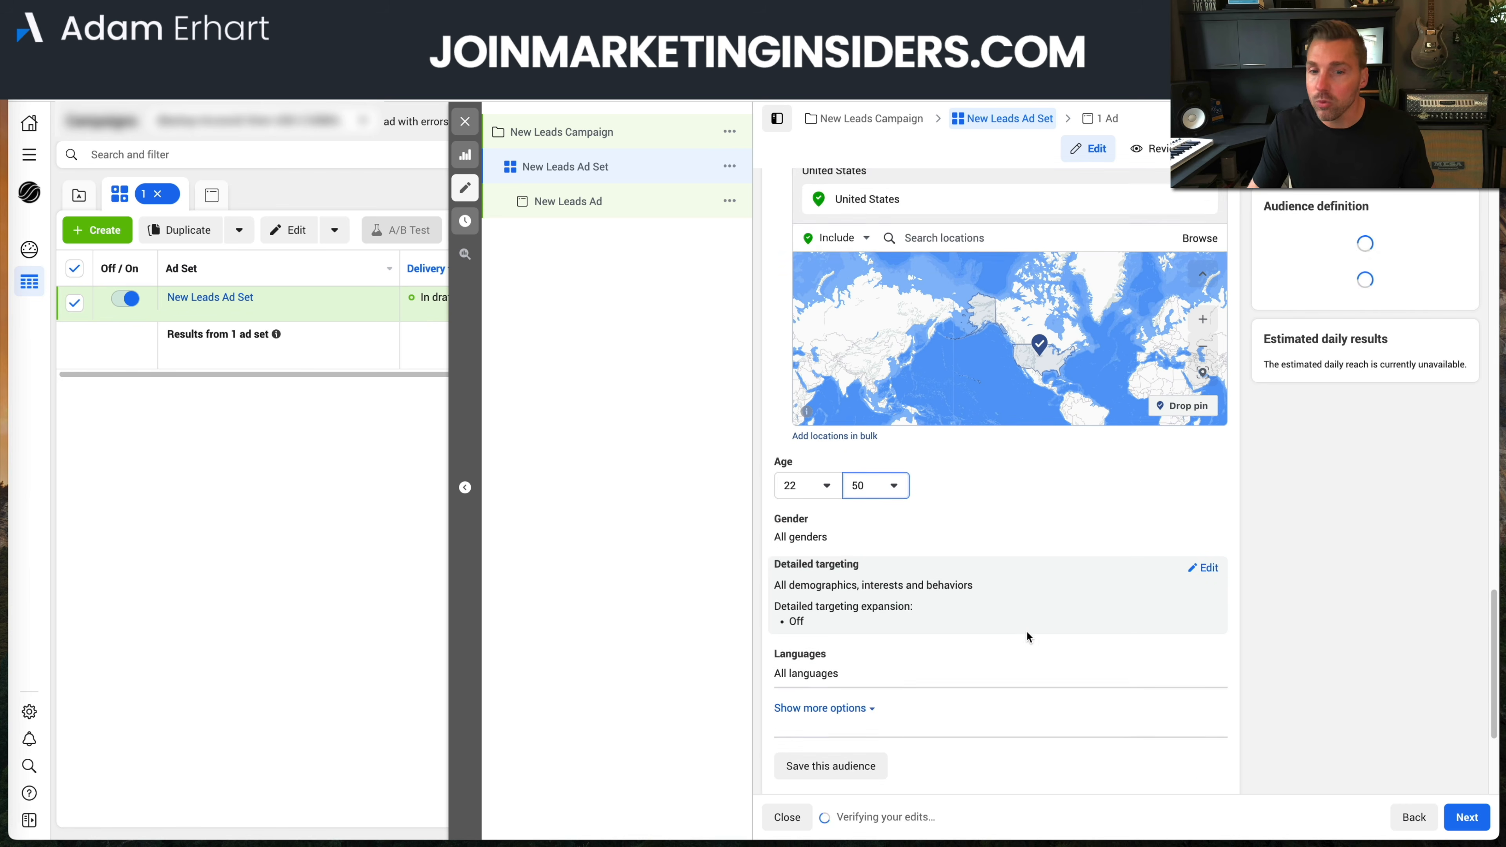
scroll(1026, 630, down, 1)
scroll(1055, 581, down, 1)
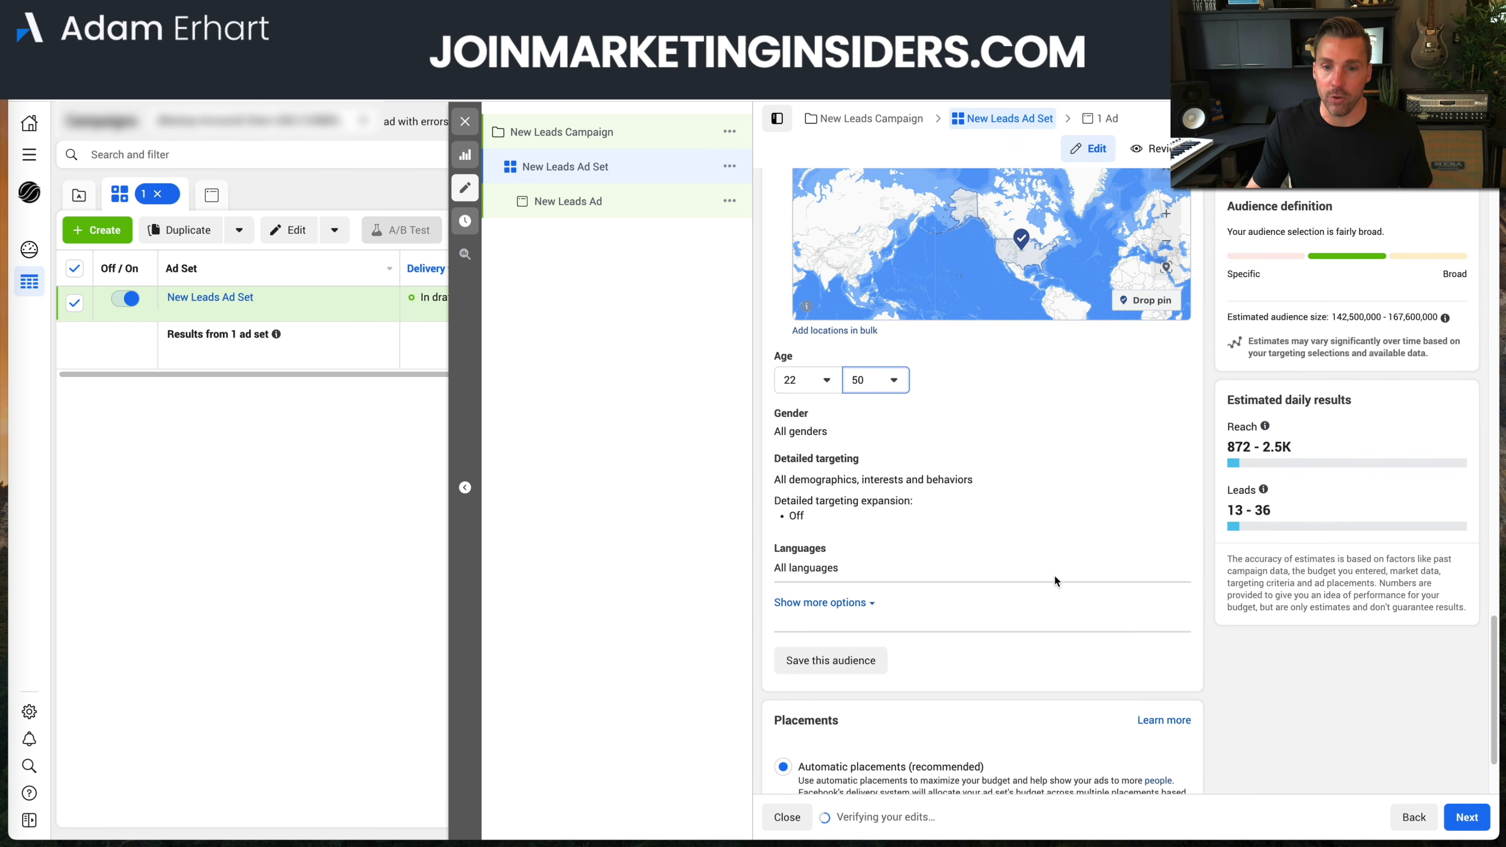
mouse_move(855, 553)
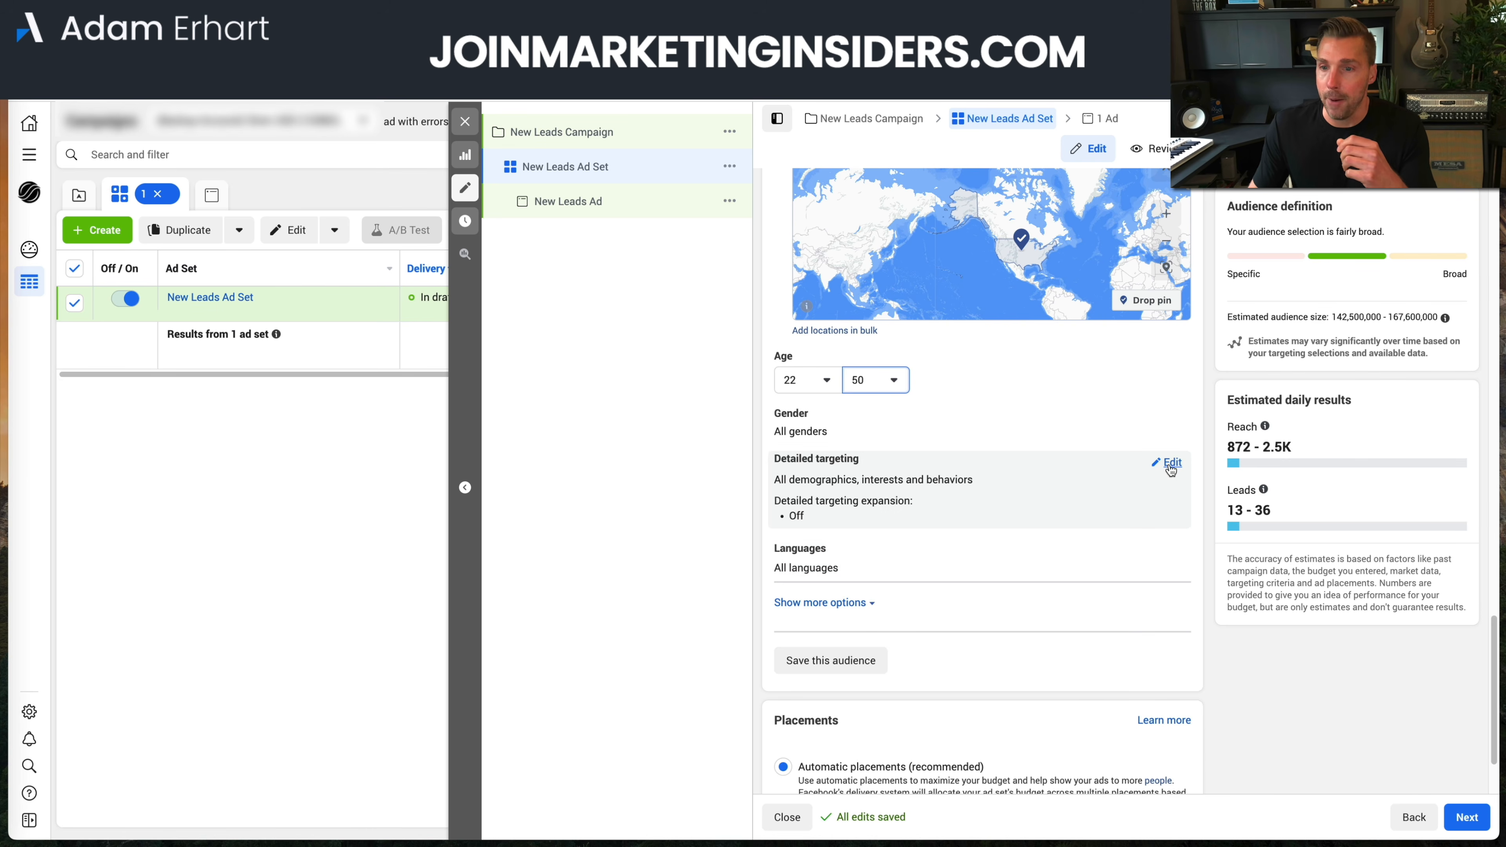
click(1170, 464)
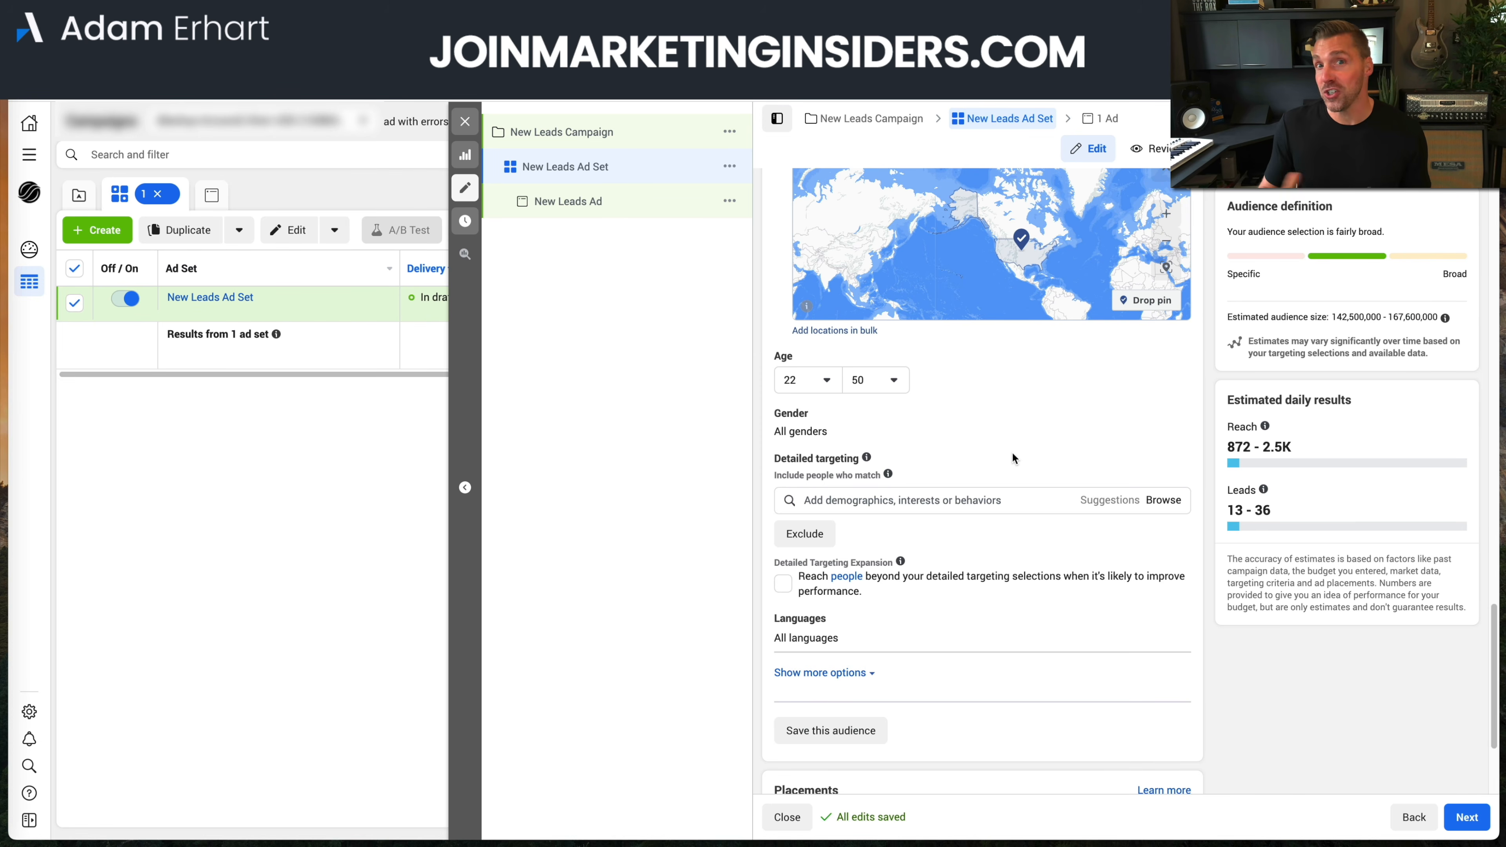
click(925, 500)
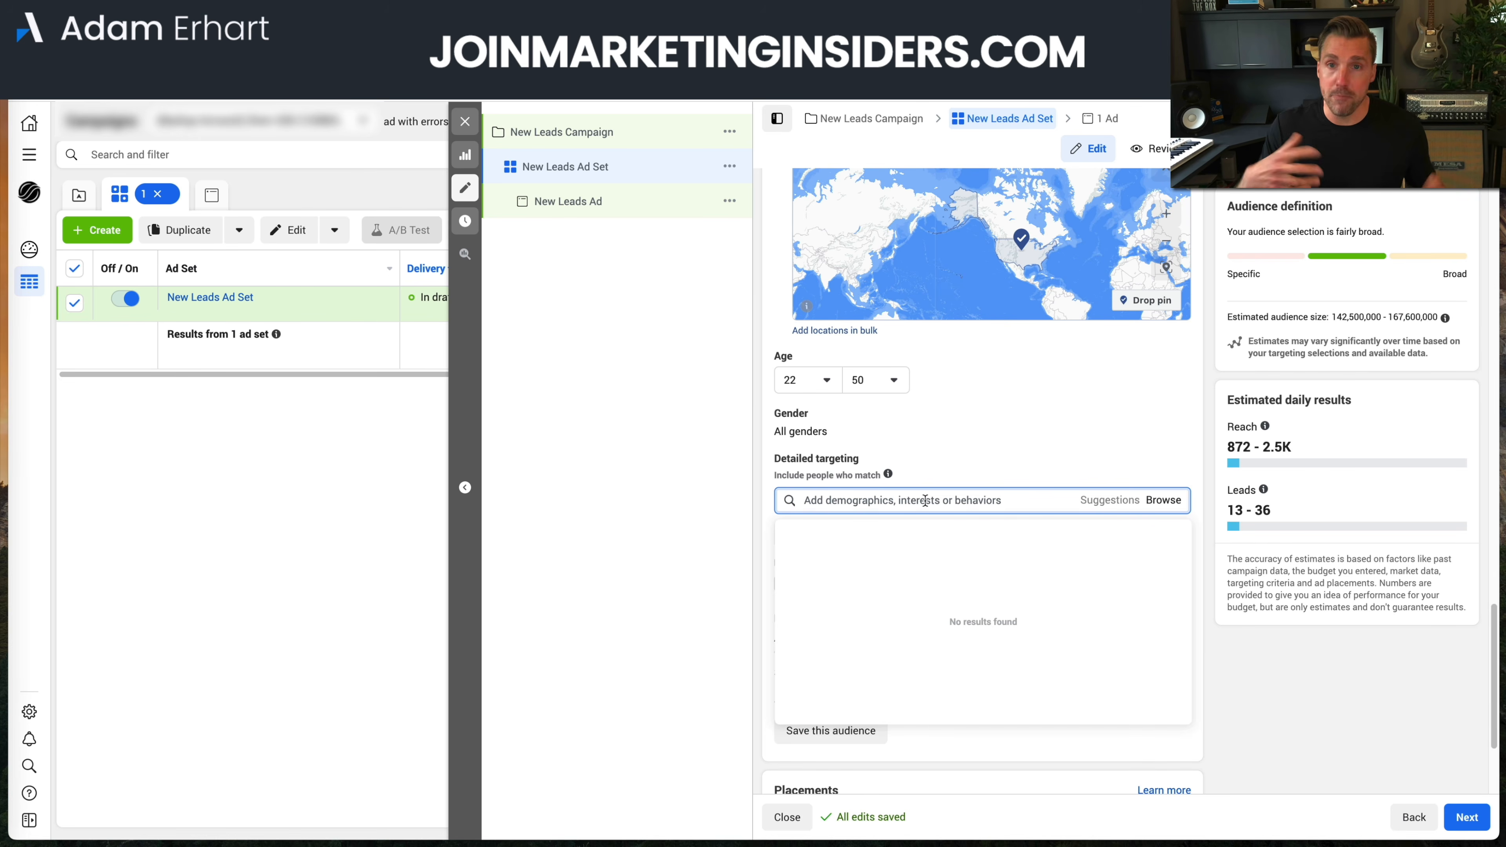
text(business)
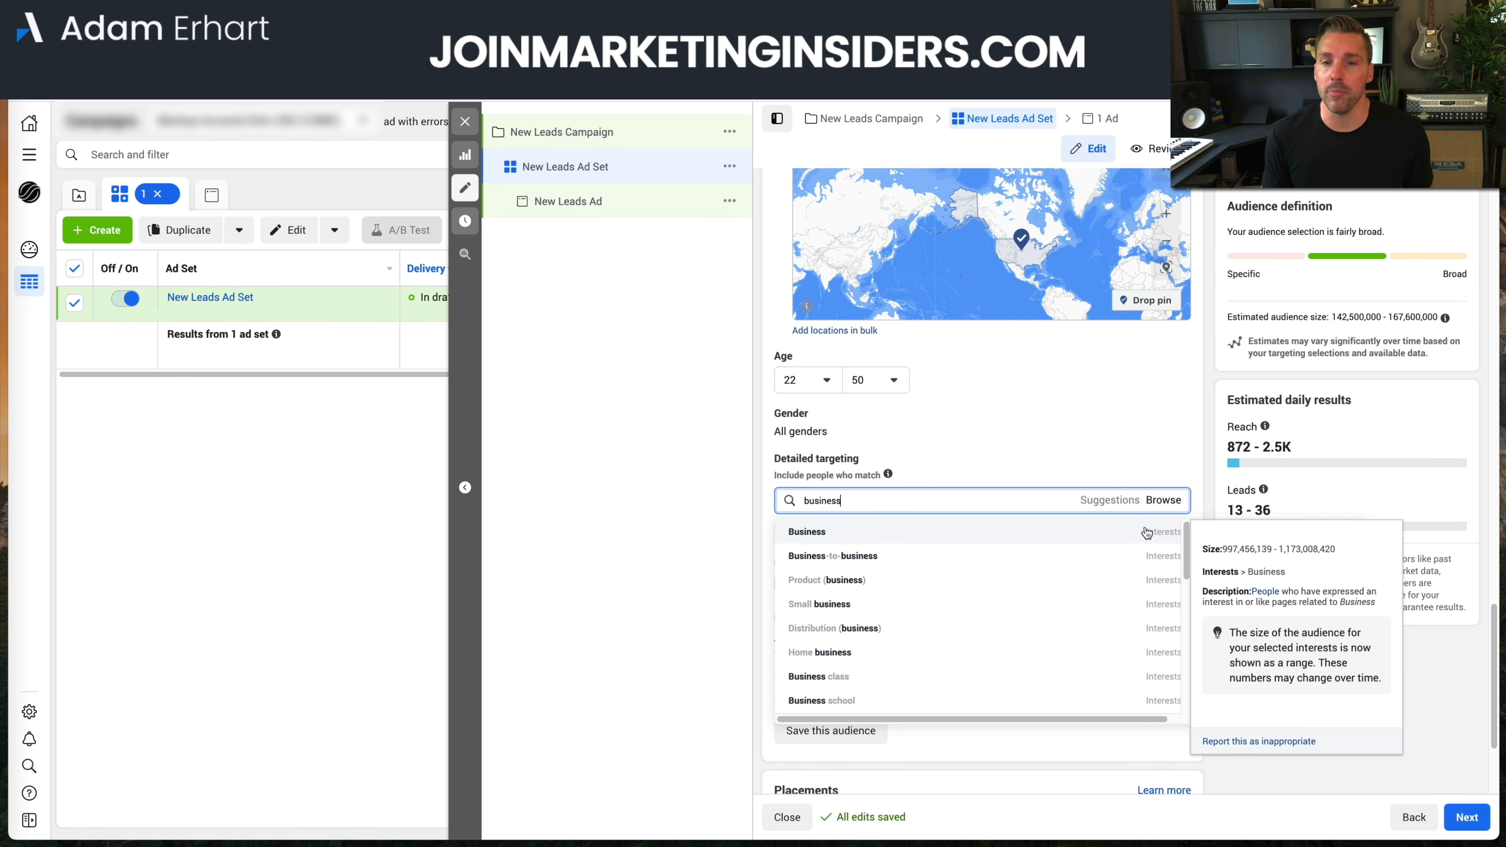
Replace the detailed targeting search term with "marketing"
key(BackSpace)
key(BackSpace)
key(BackSpace)
key(BackSpace)
key(BackSpace)
key(BackSpace)
key(BackSpace)
key(BackSpace)
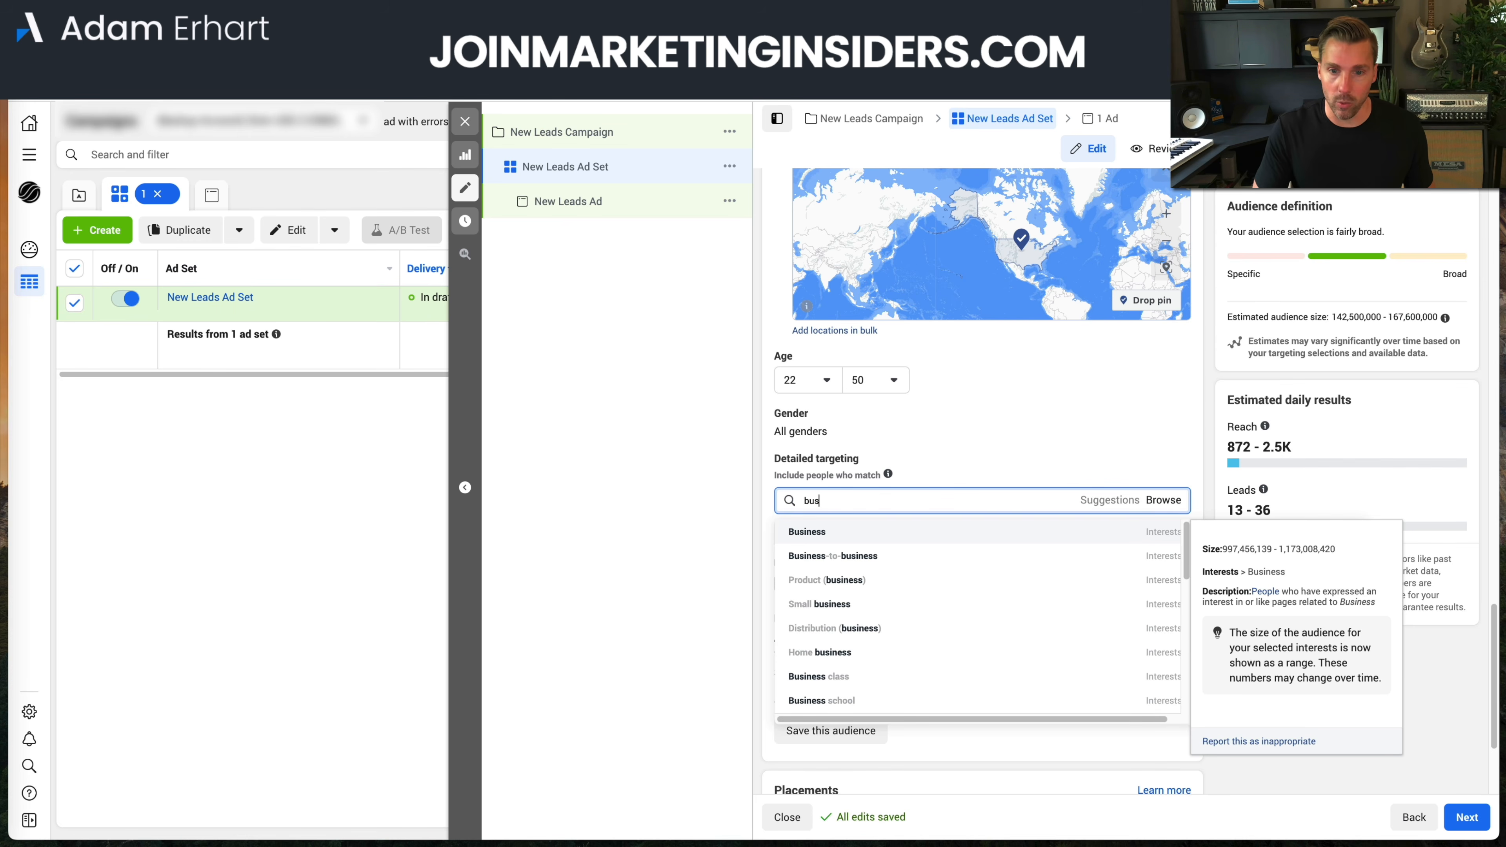
text(marketing)
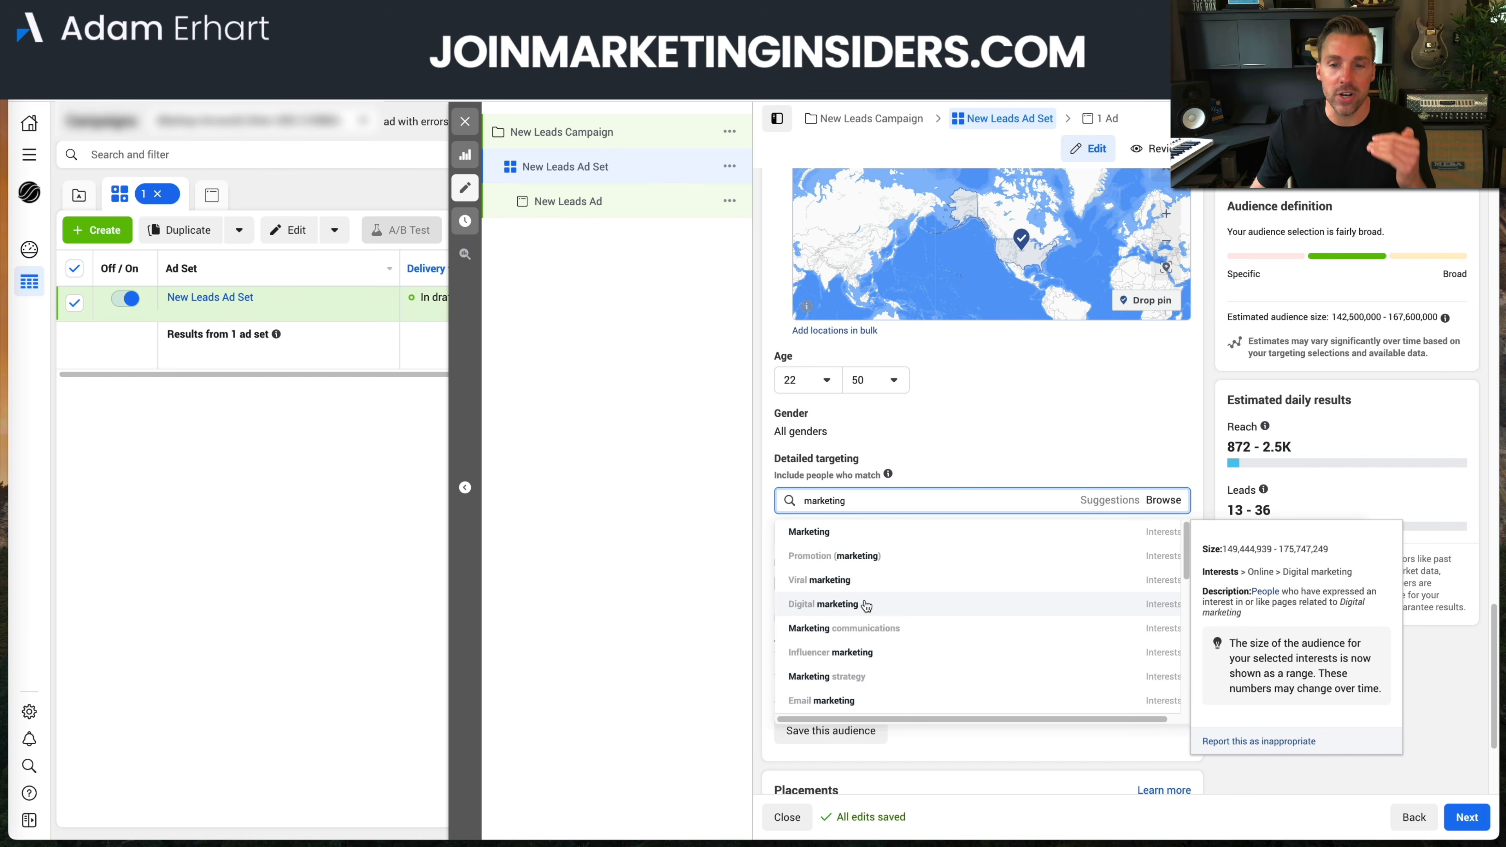
Look through the marketing-related interests and add Conversion marketing to the audience's detailed targeting
scroll(867, 605, down, 1)
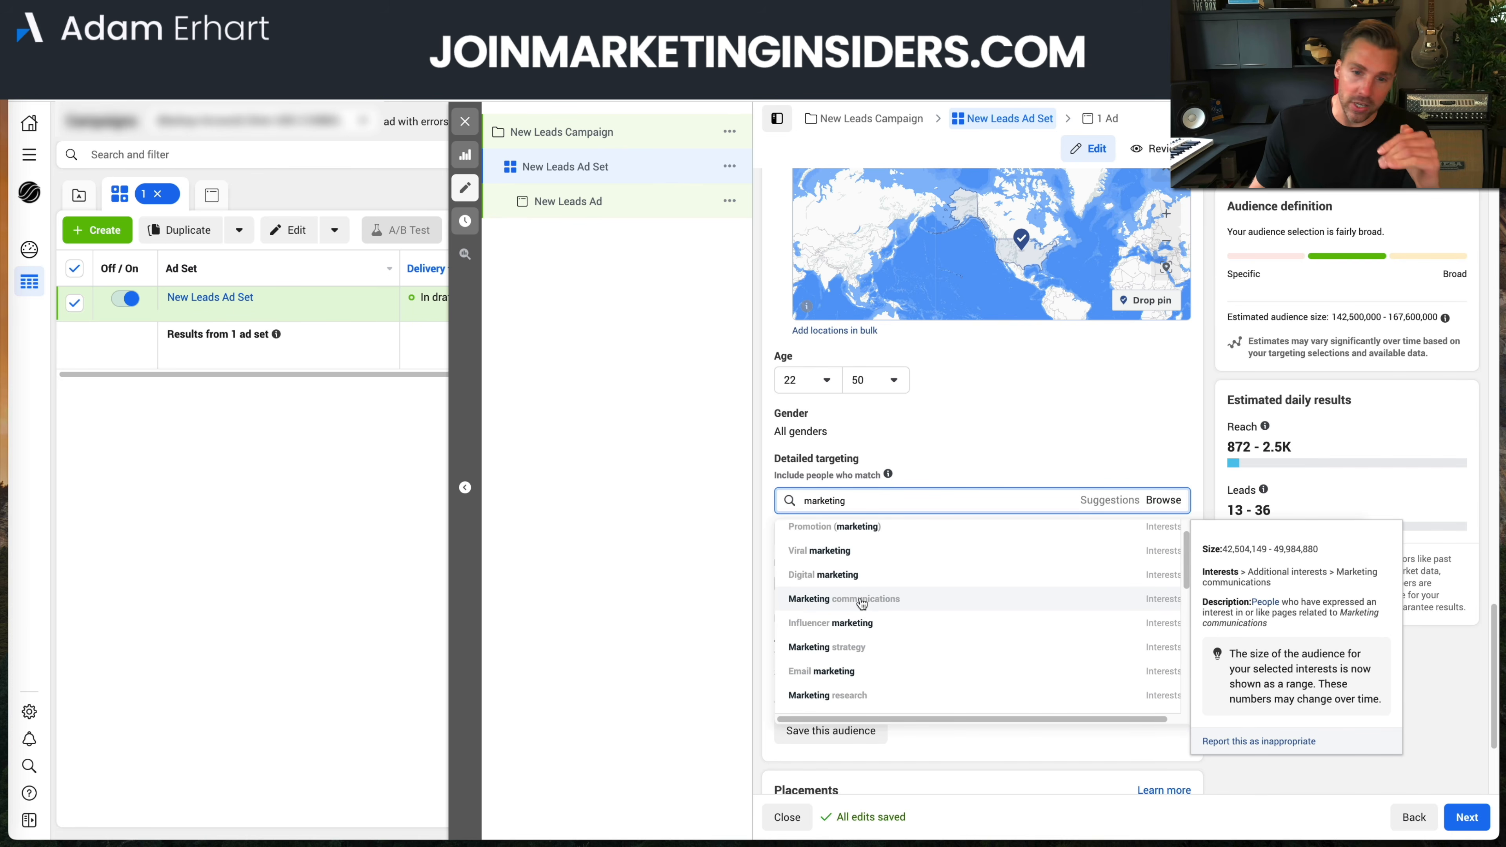
scroll(869, 608, down, 1)
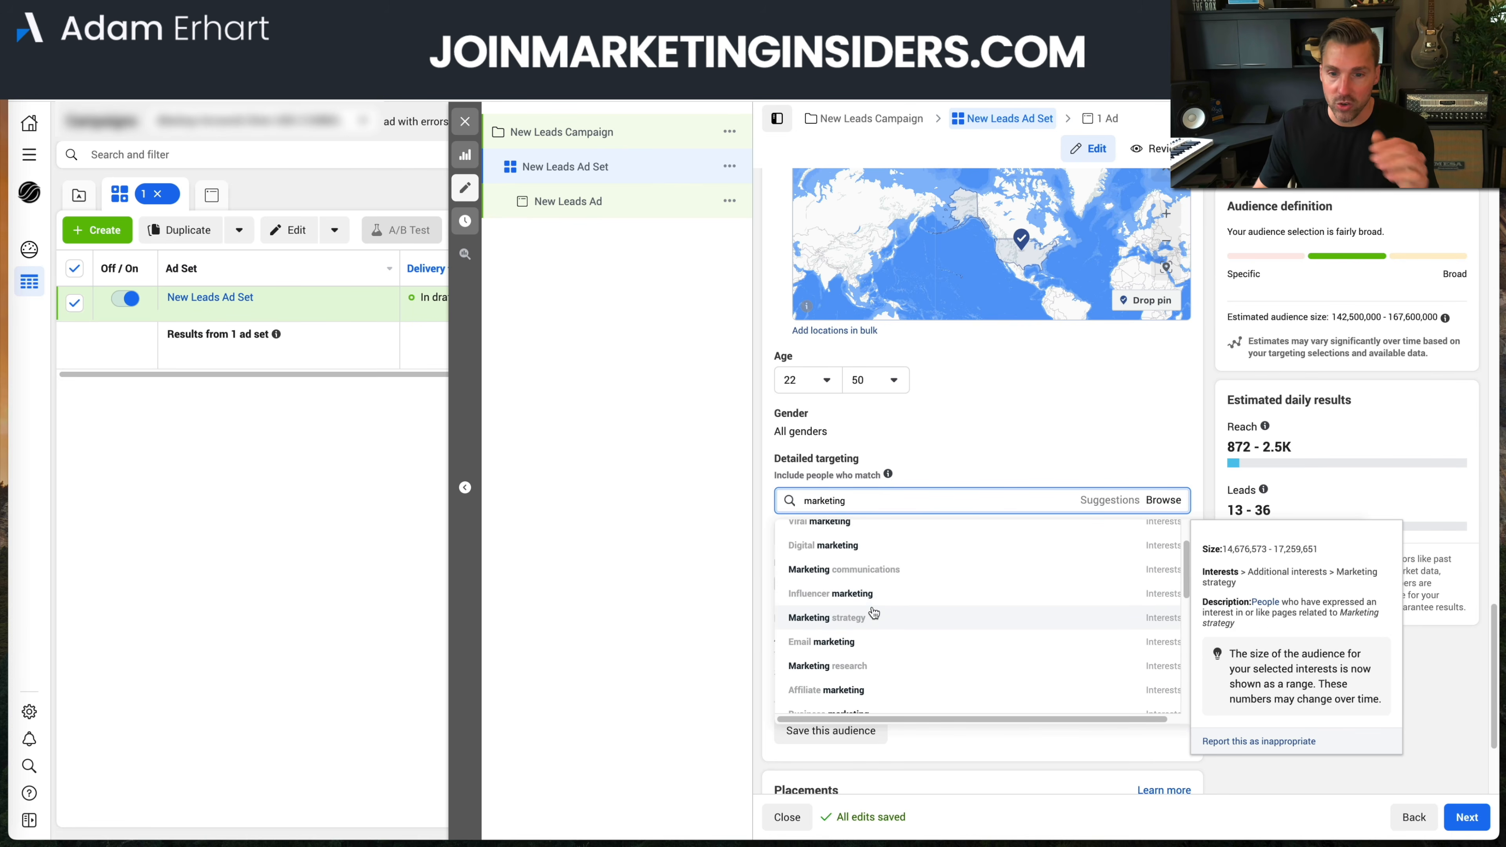
scroll(868, 615, down, 1)
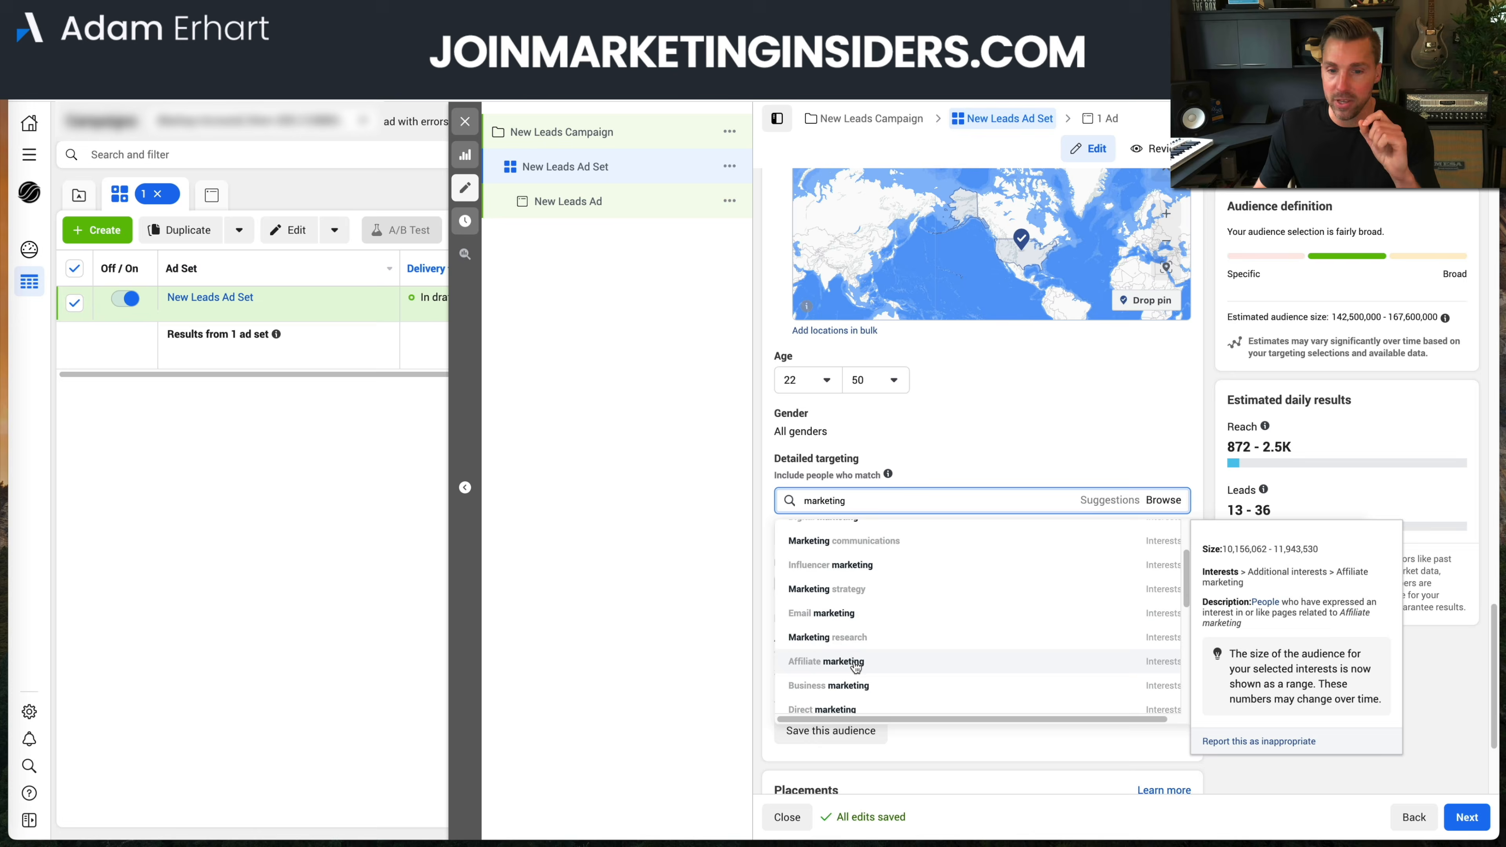
scroll(829, 632, down, 3)
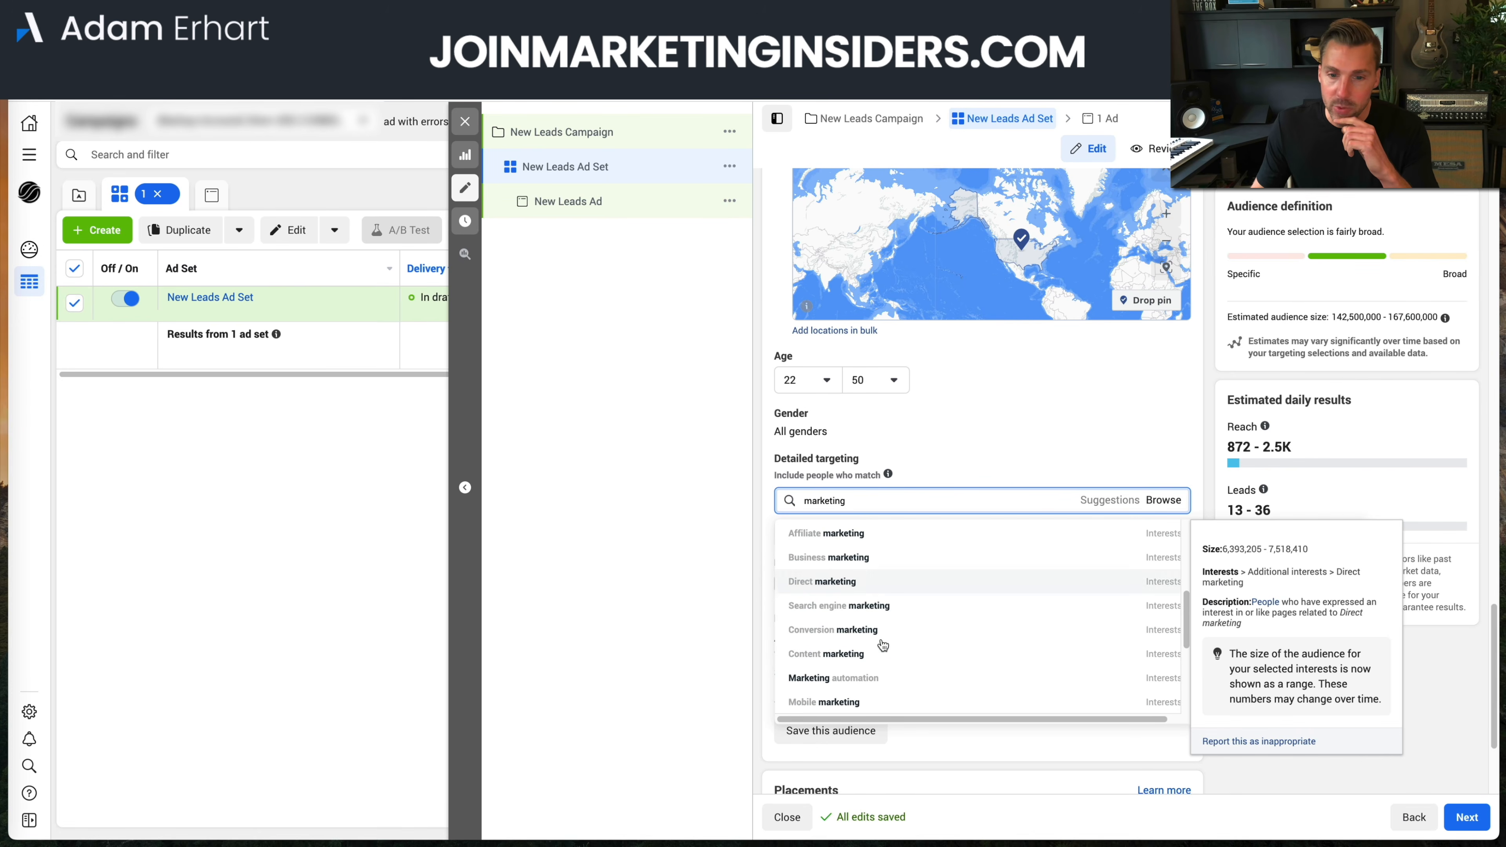
scroll(860, 584, down, 3)
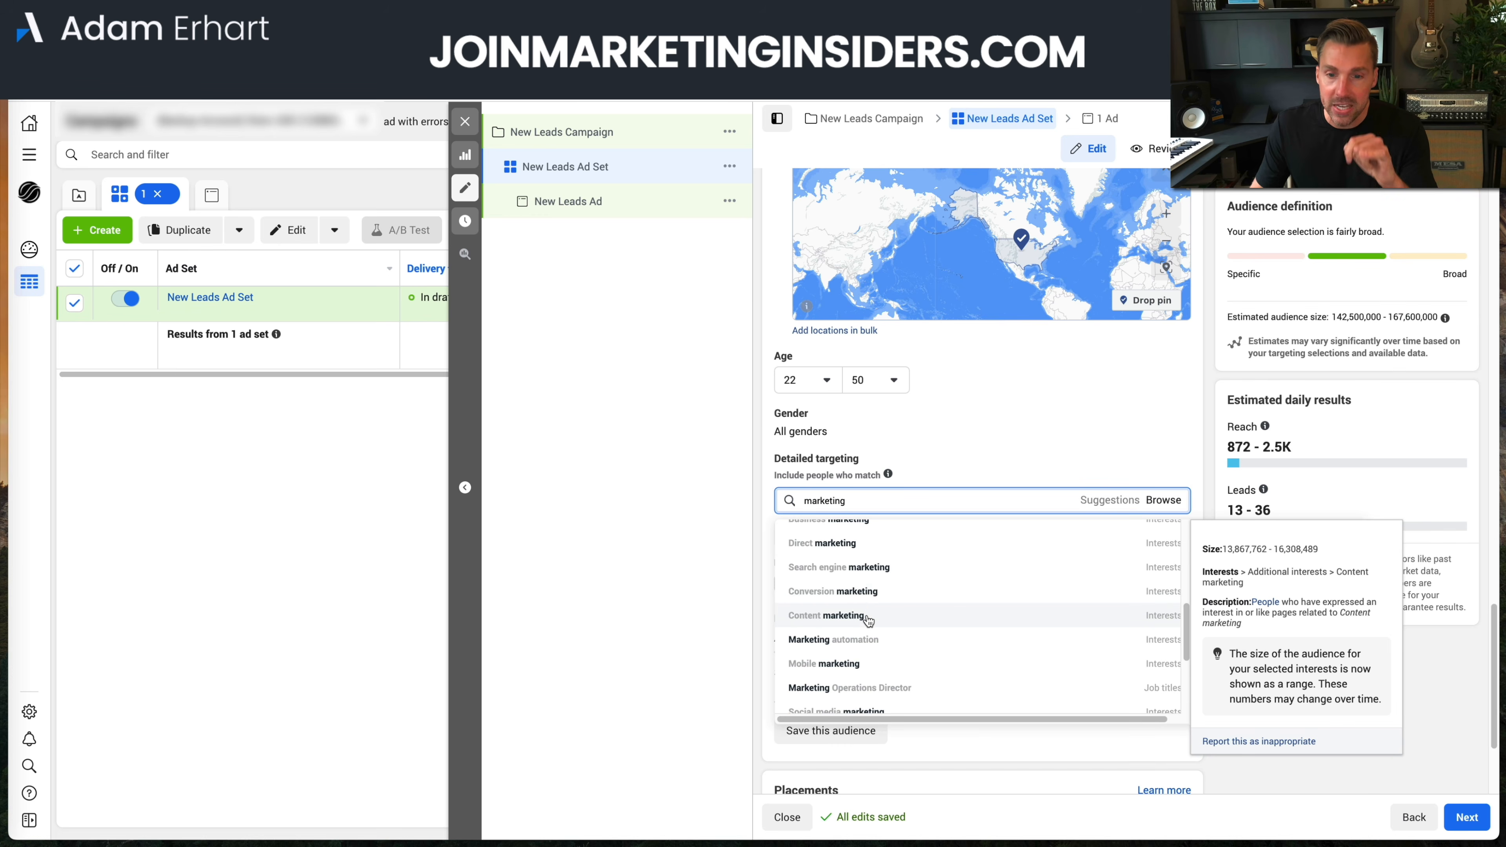
scroll(869, 596, down, 1)
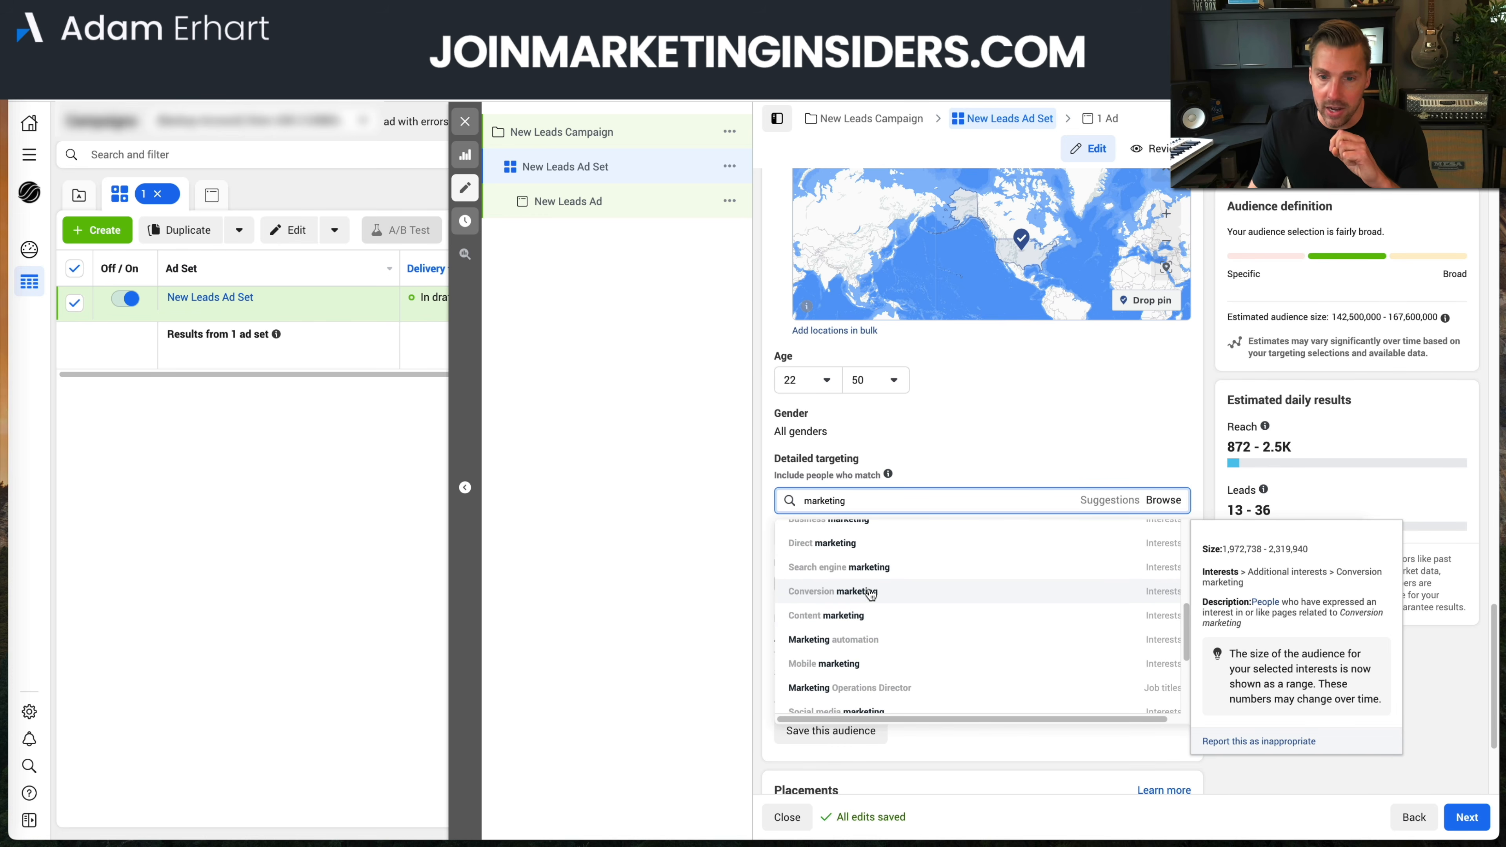
click(869, 593)
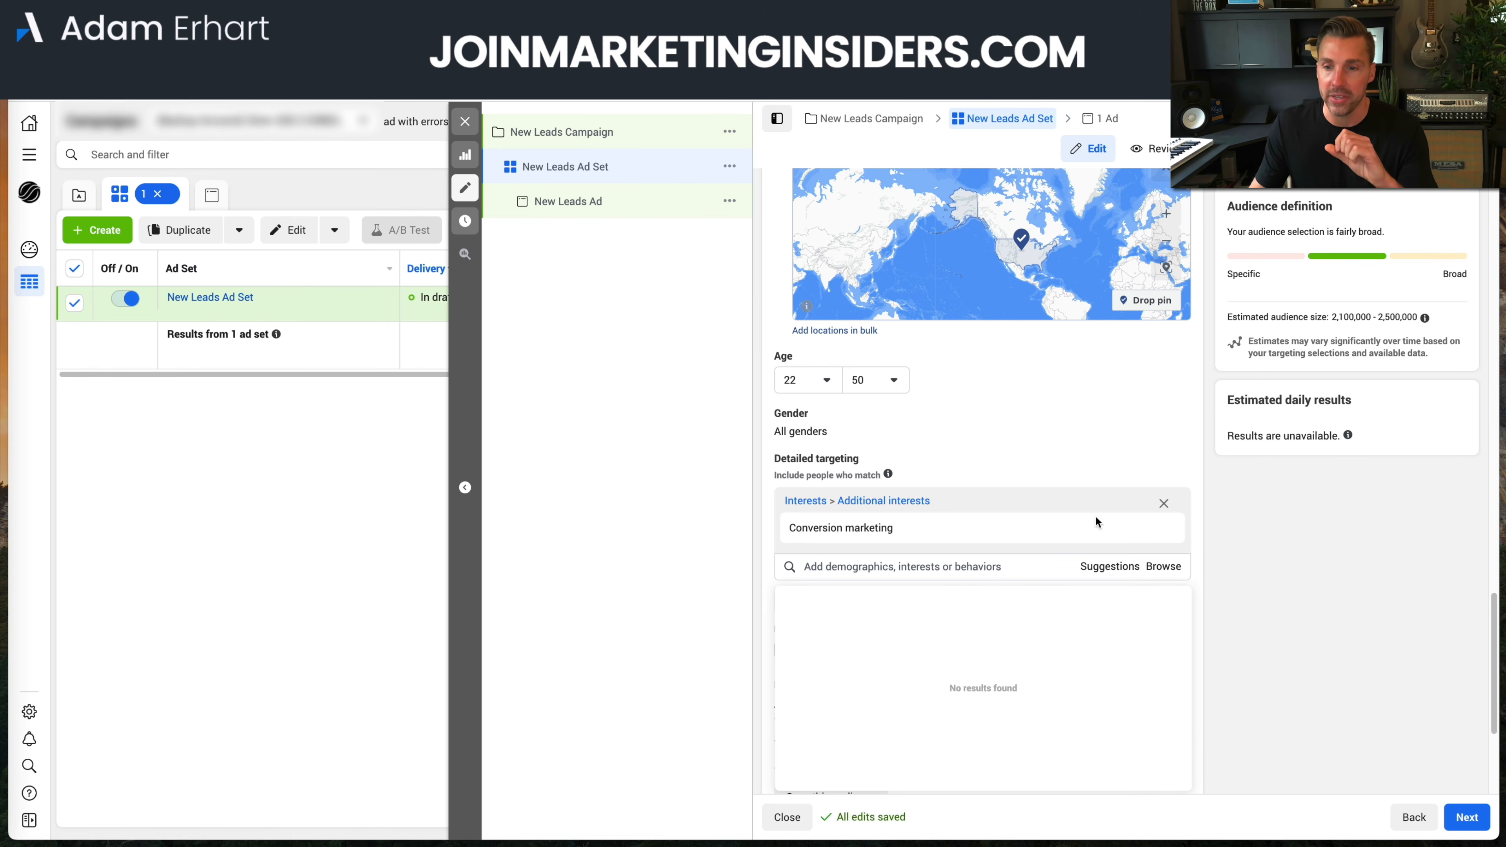
Add the suggested Lead generation interest to the audience's detailed targeting and close the suggestions
click(1110, 567)
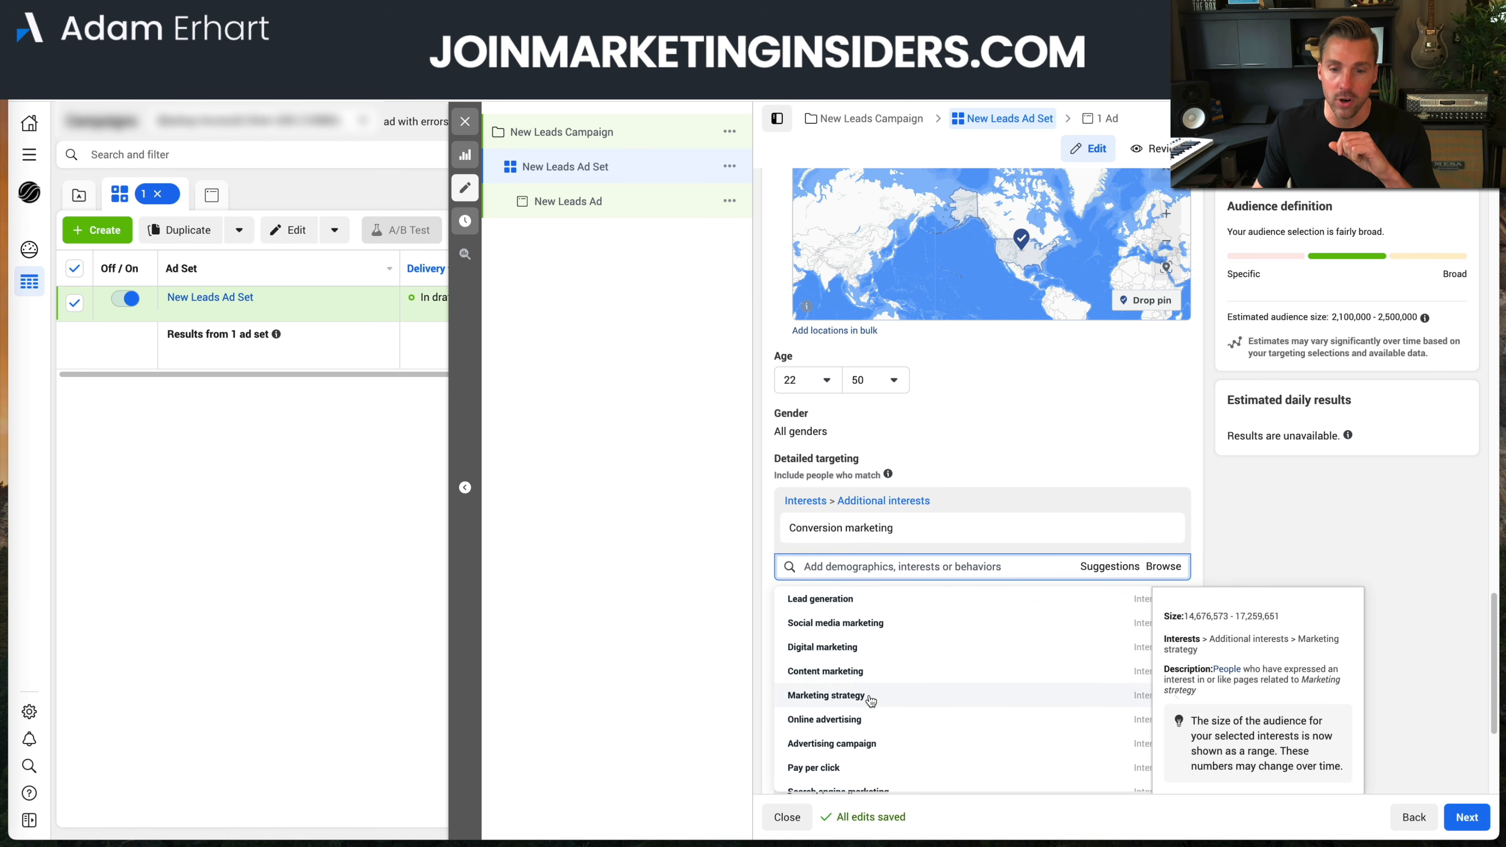
click(830, 601)
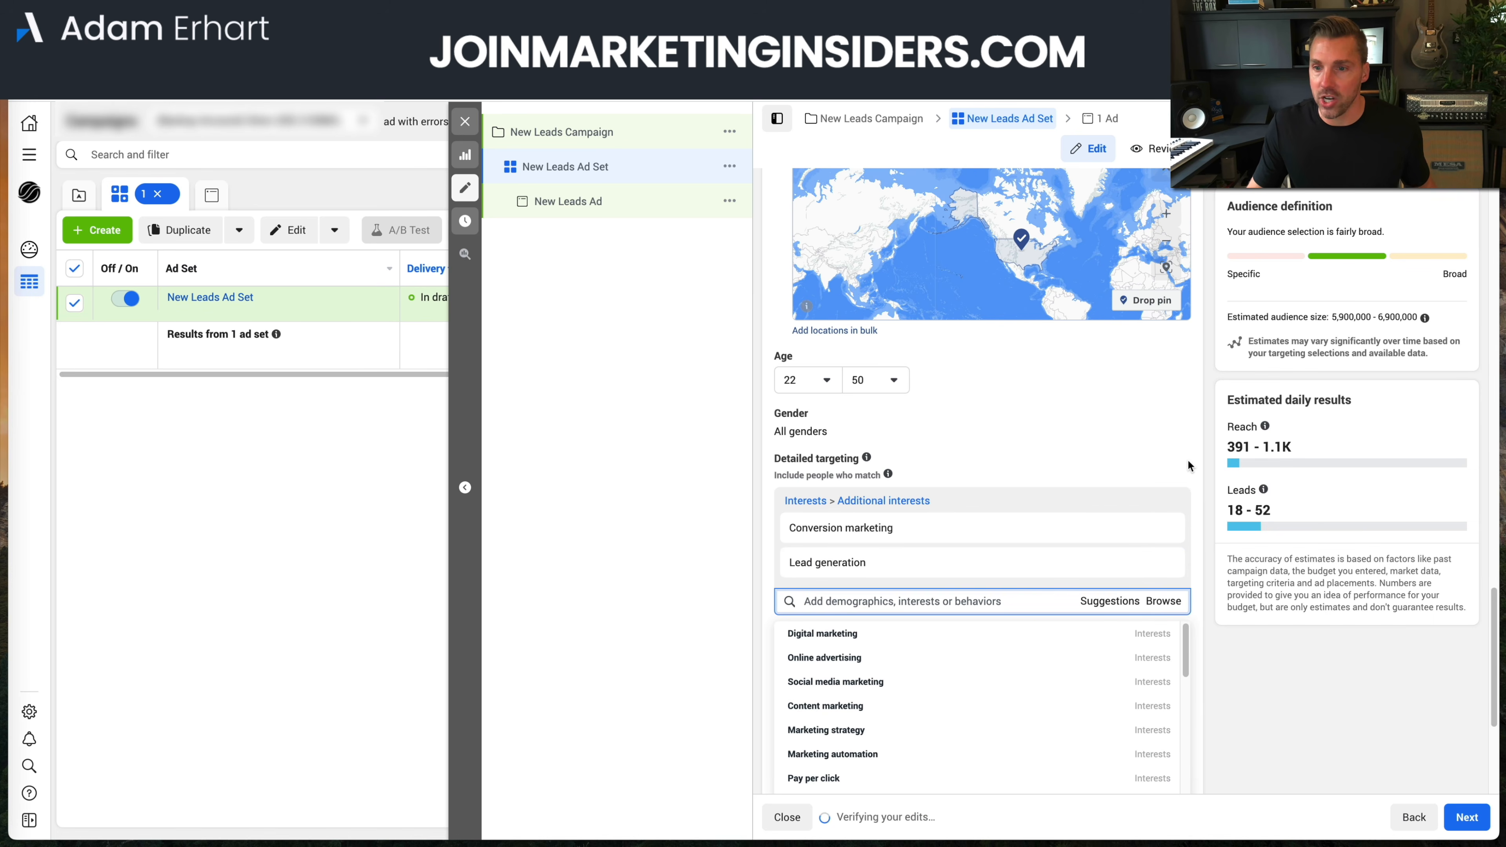
click(1189, 465)
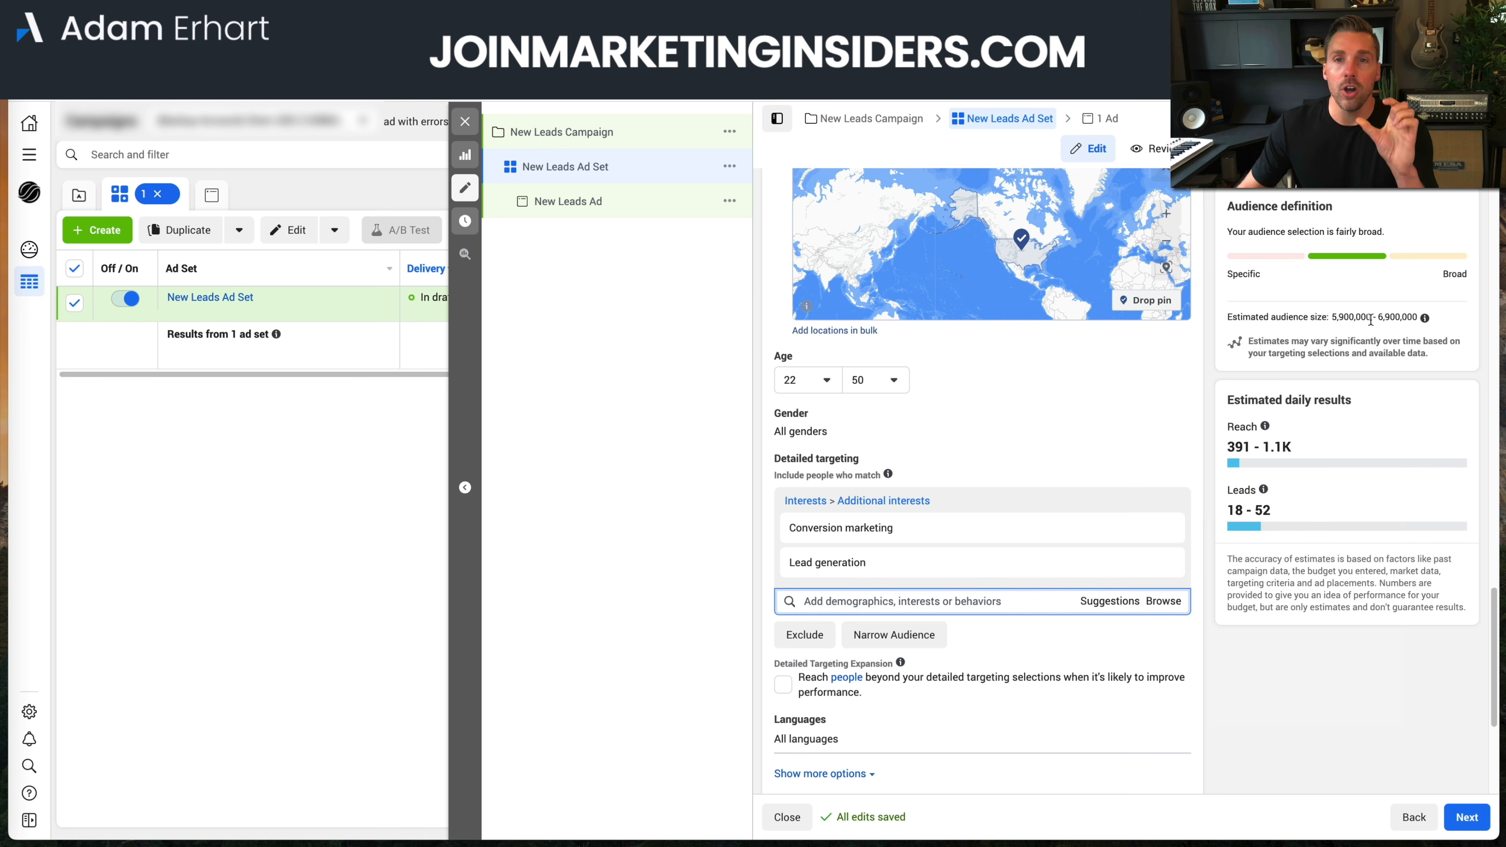
Review the audience's detailed targeting expansion, language and additional Connections options, leaving the extra options collapsed
mouse_move(898, 525)
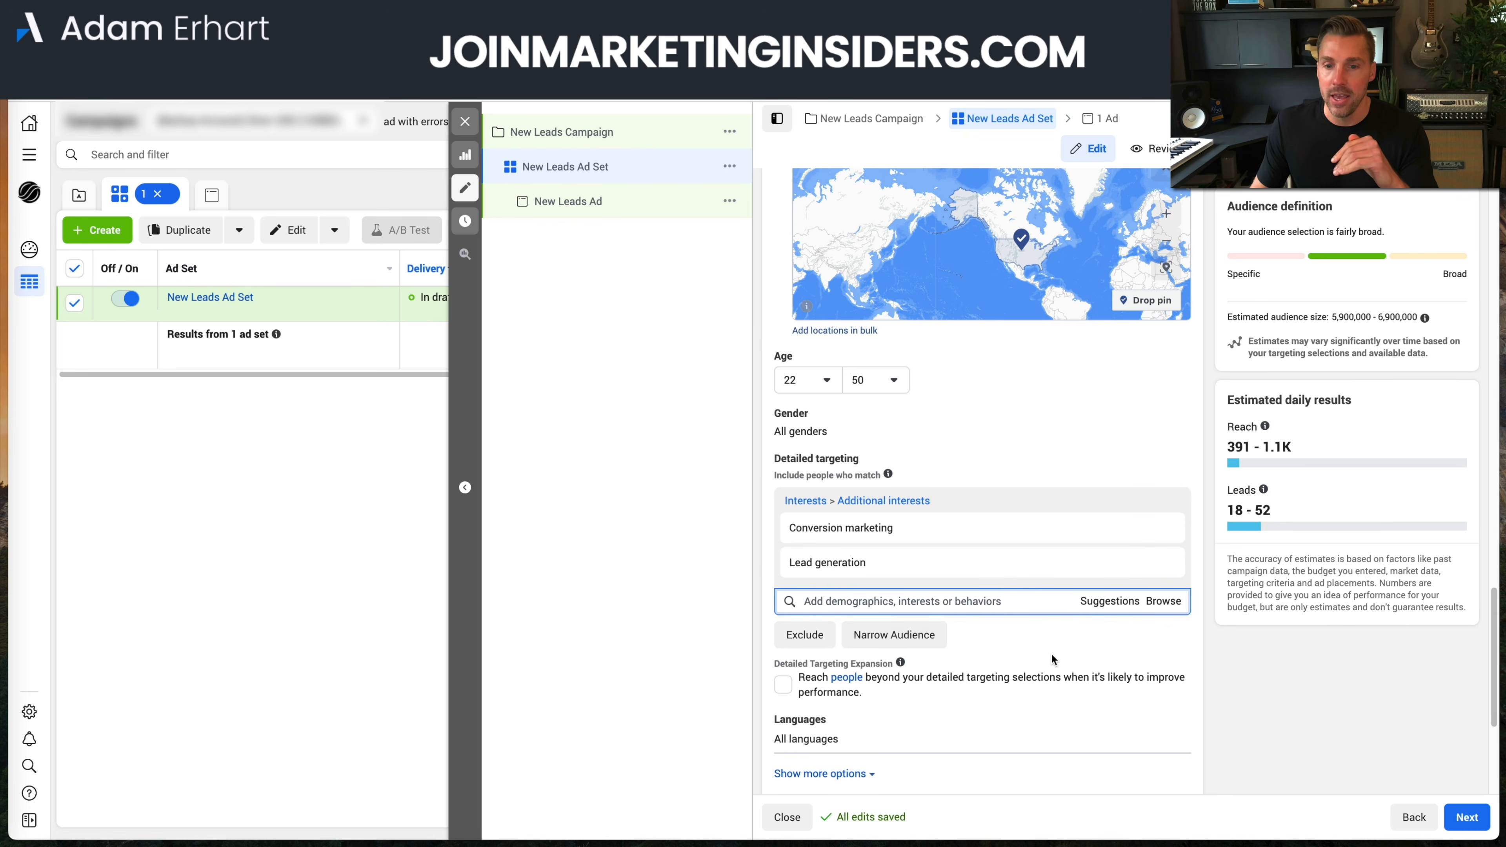
scroll(1051, 653, down, 2)
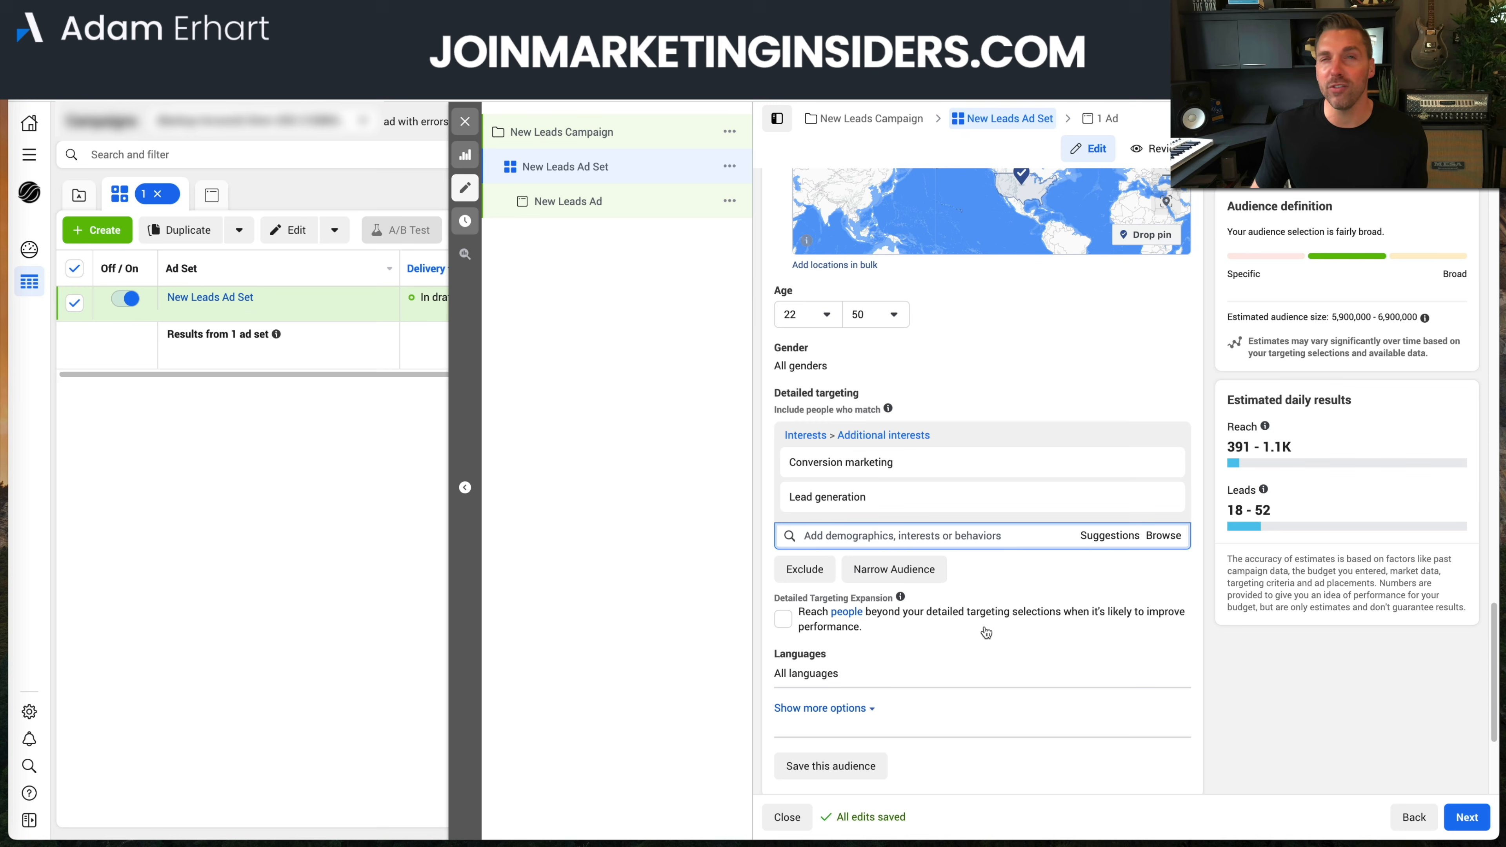
scroll(986, 632, down, 2)
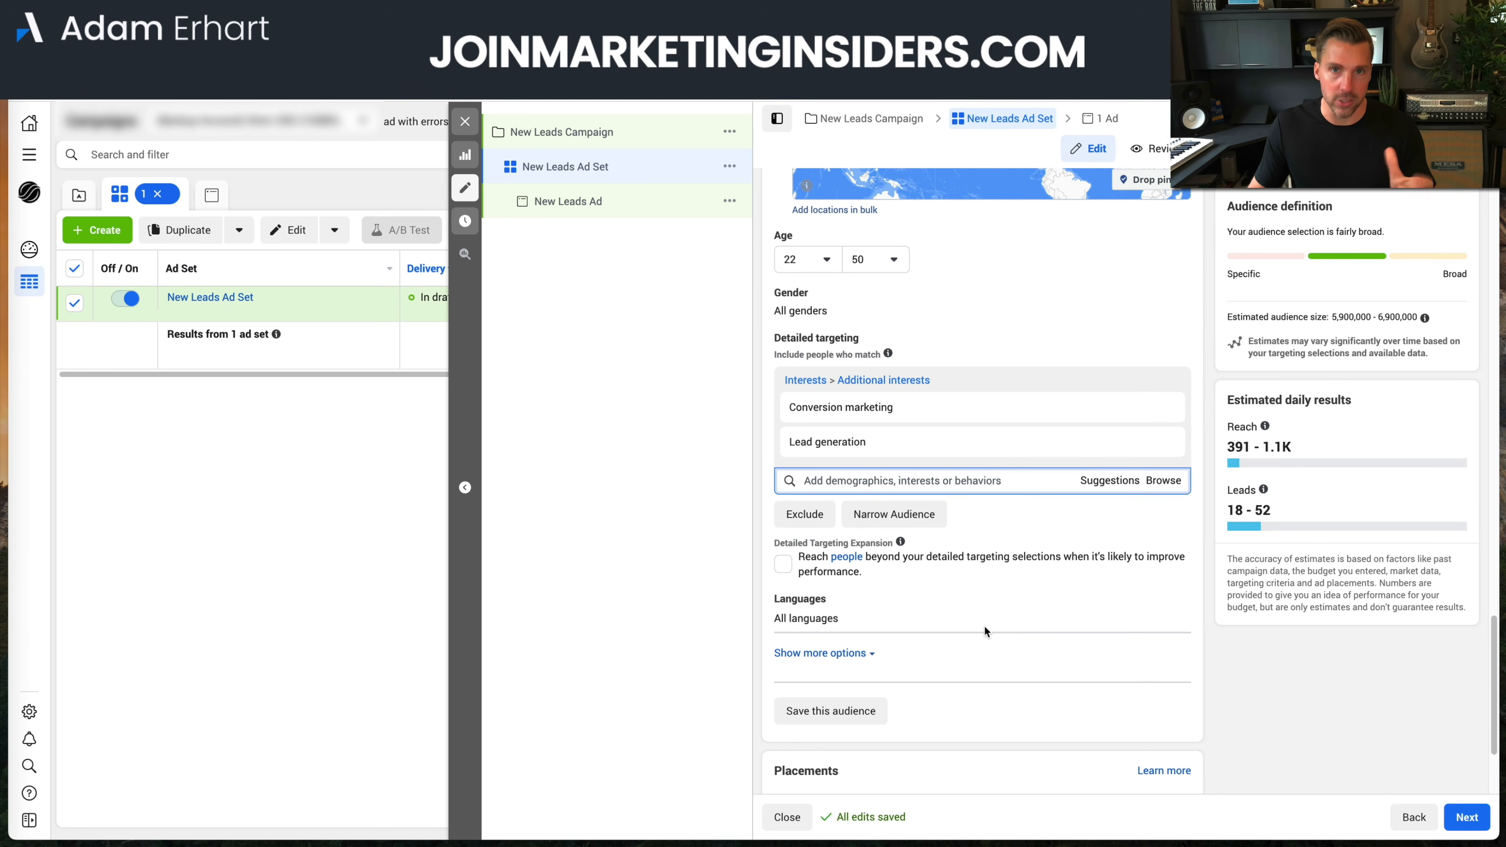
scroll(986, 630, down, 2)
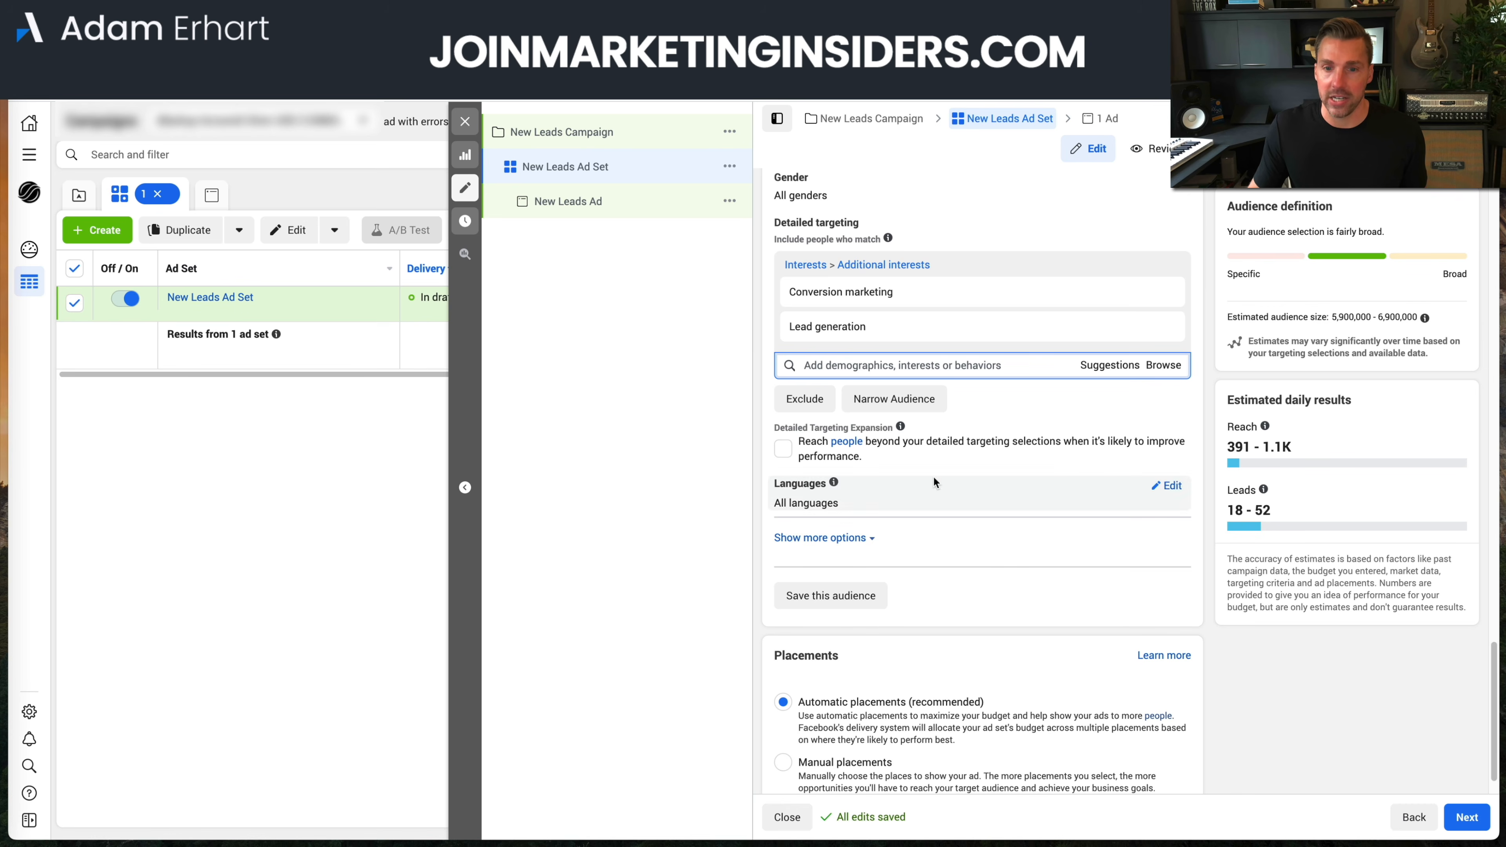
click(857, 536)
scroll(952, 587, down, 1)
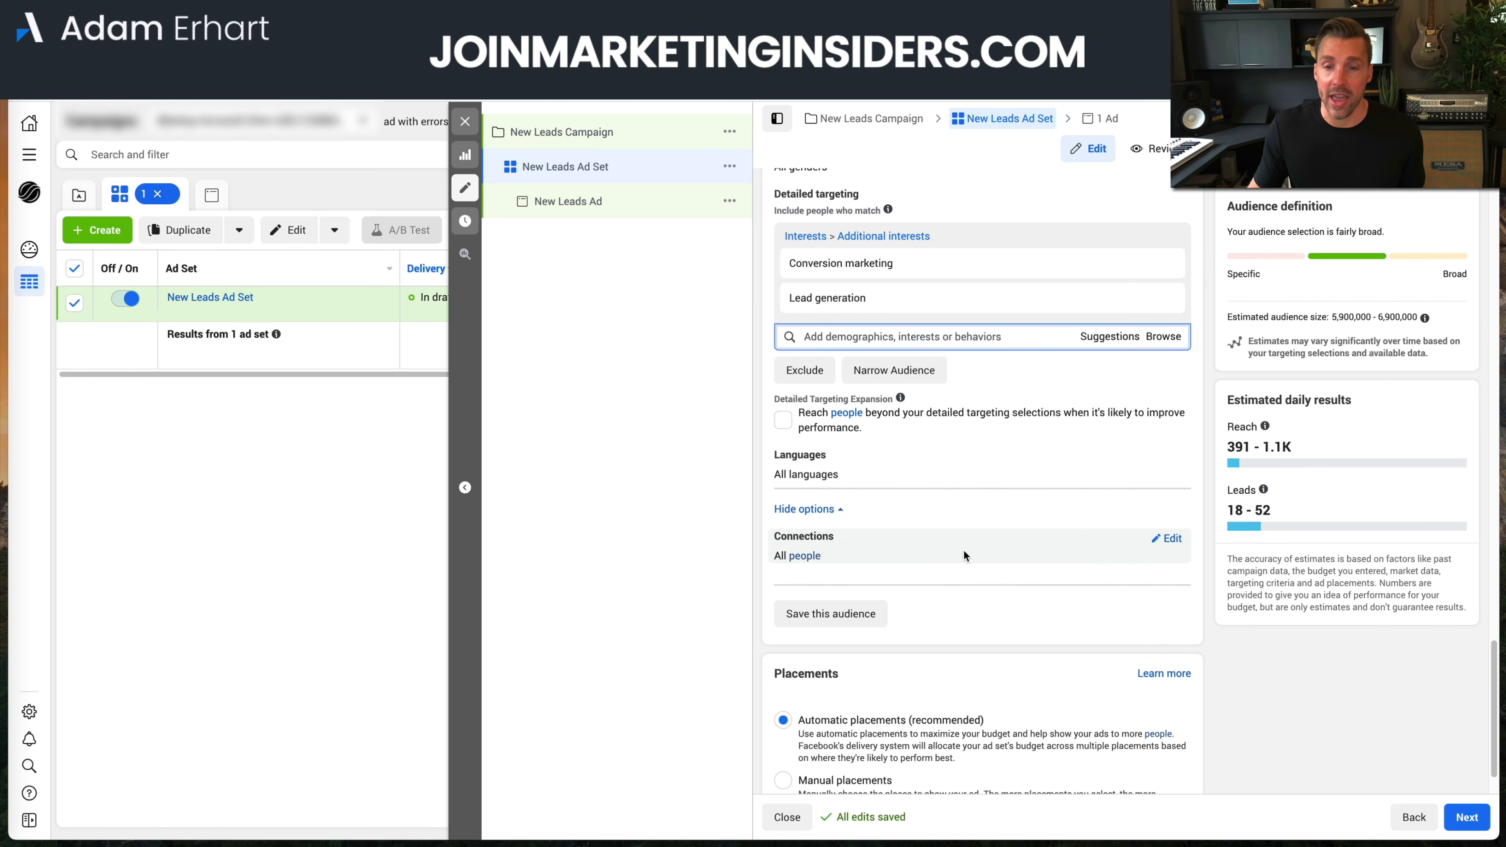
click(821, 510)
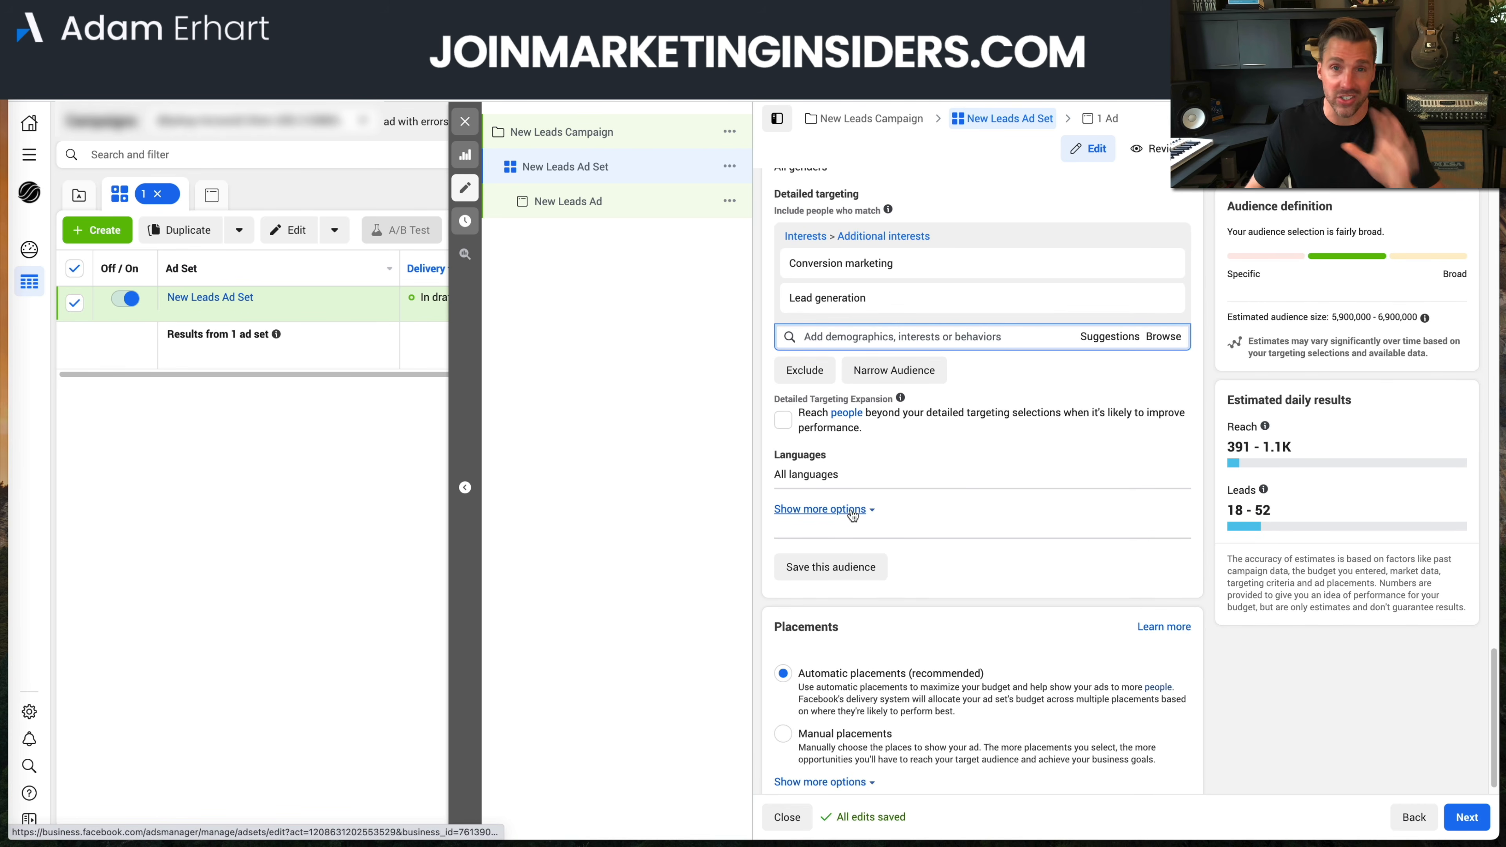
Switch the ad set to manual placements and exclude the Audience network platform
scroll(920, 527, down, 1)
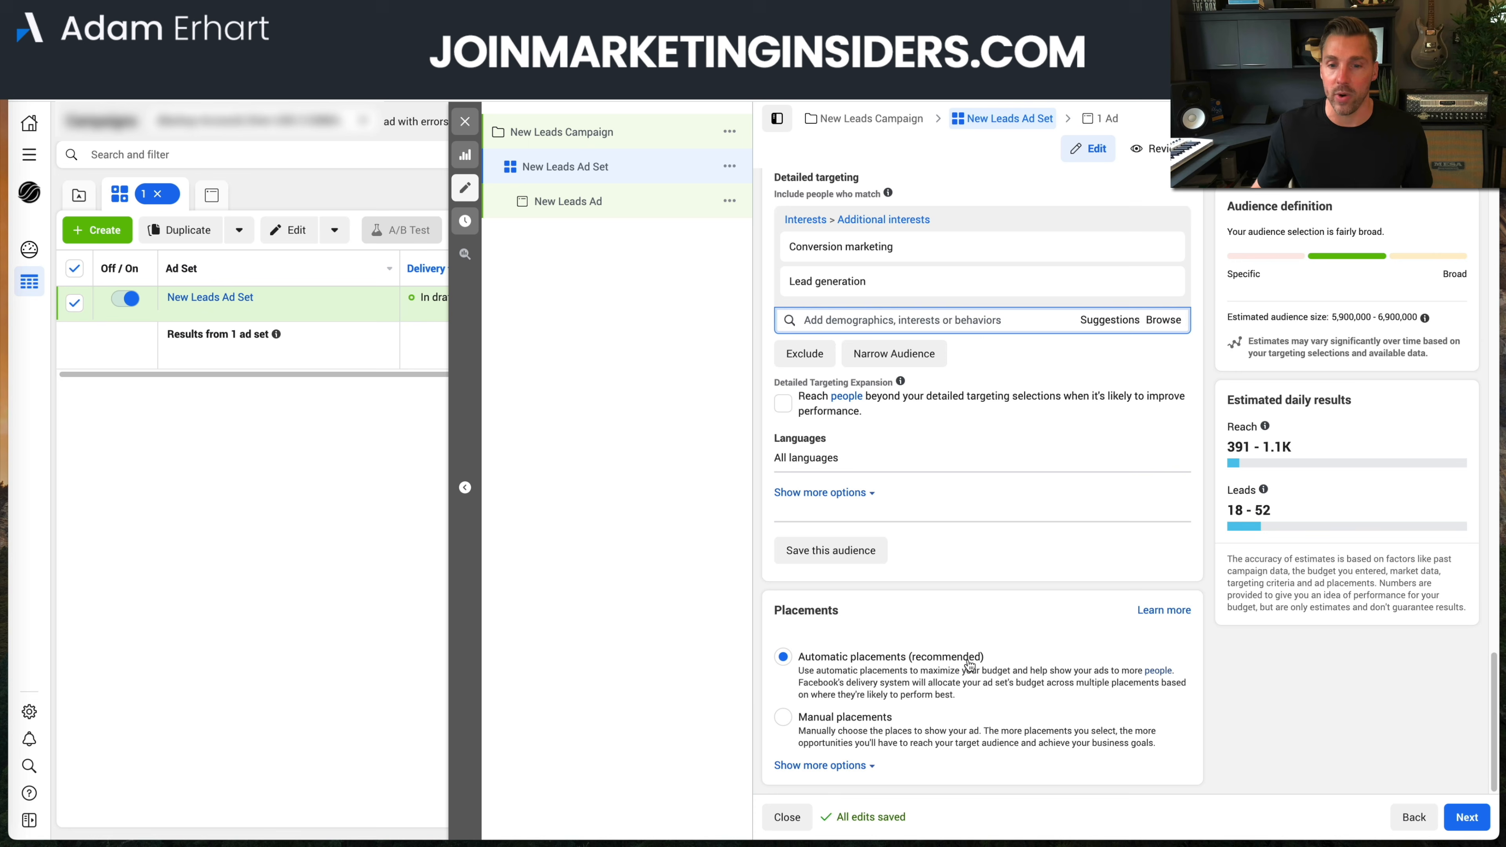
click(919, 721)
scroll(966, 708, down, 3)
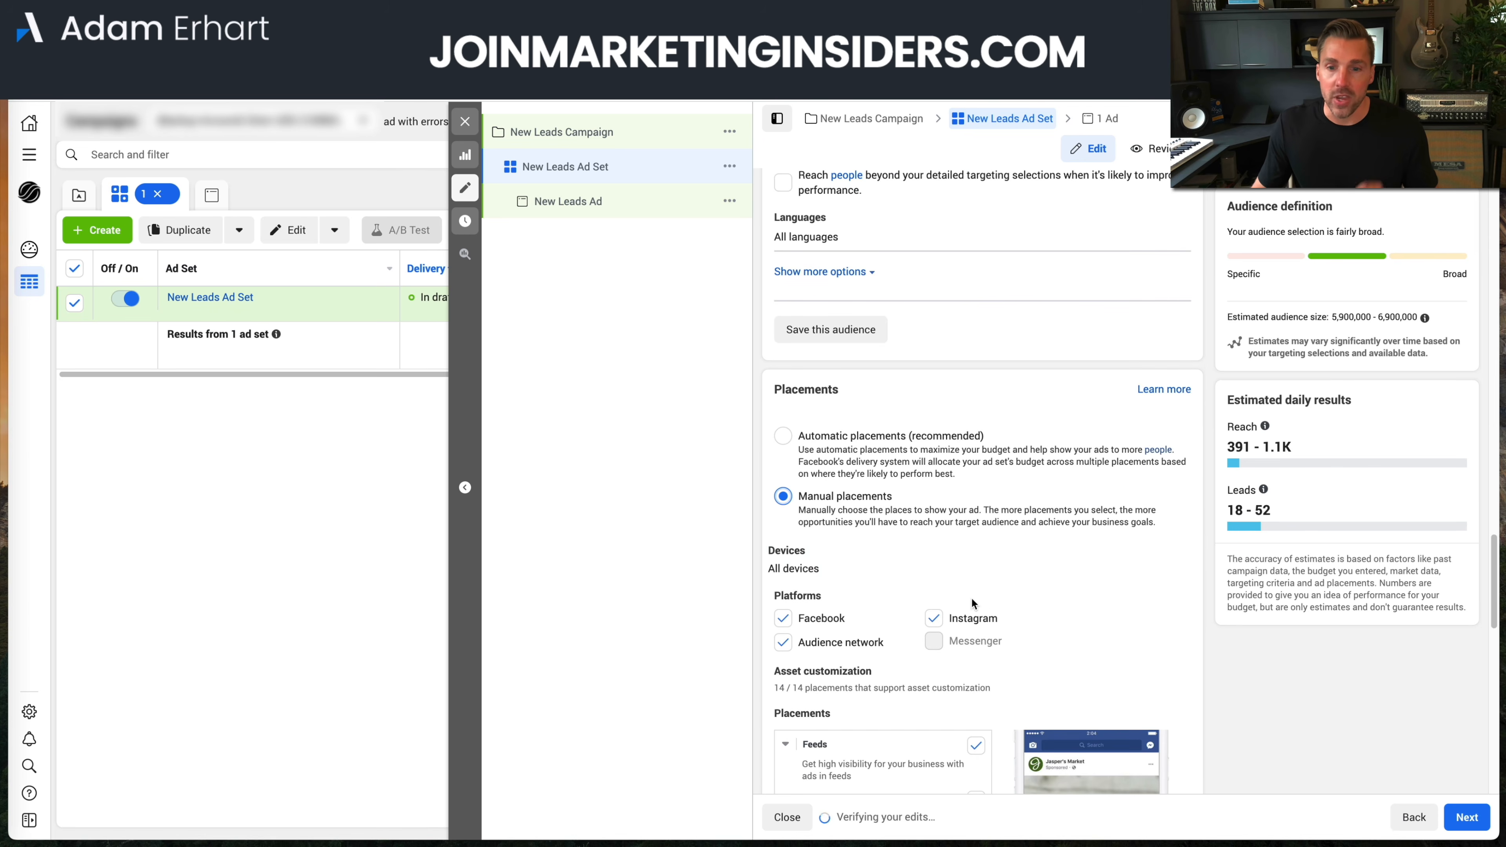
scroll(972, 603, down, 2)
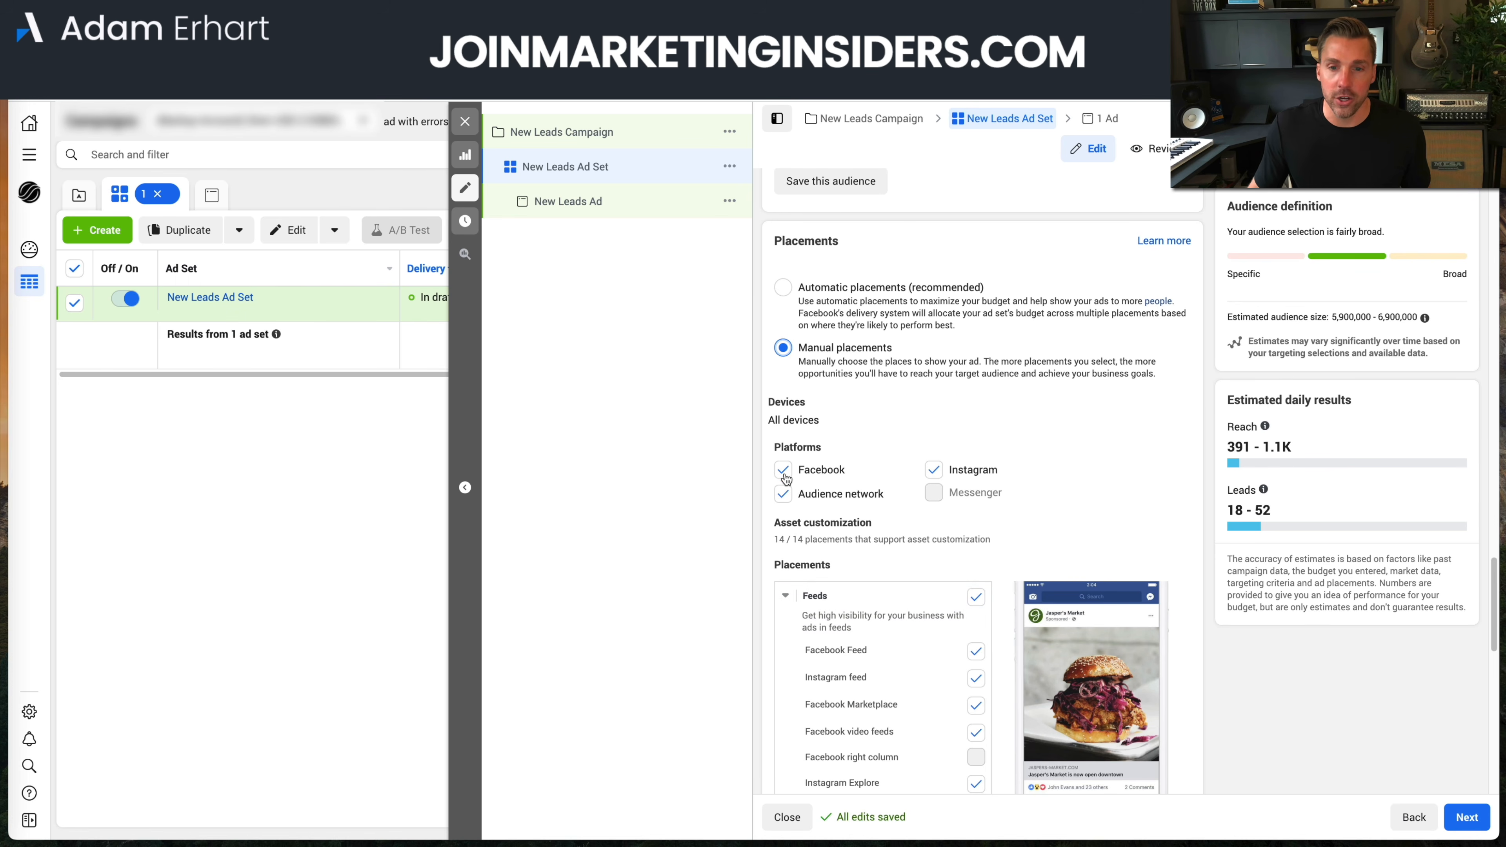
click(783, 493)
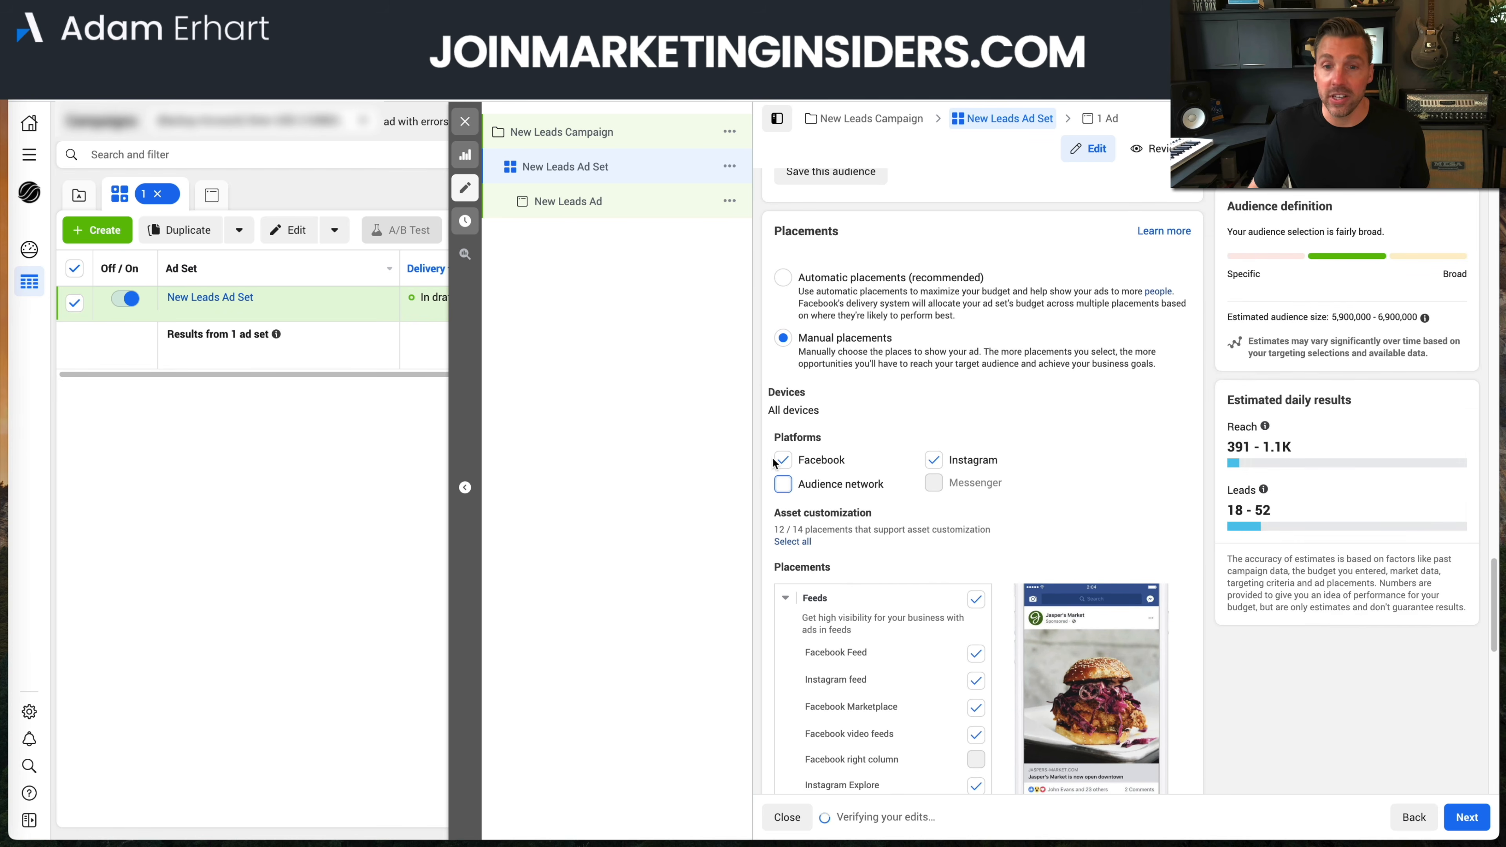
Review the individual placements offered for Feeds, Stories and Reels, In-stream, Overlay, Search and Messages
scroll(1003, 454, down, 2)
scroll(942, 597, down, 1)
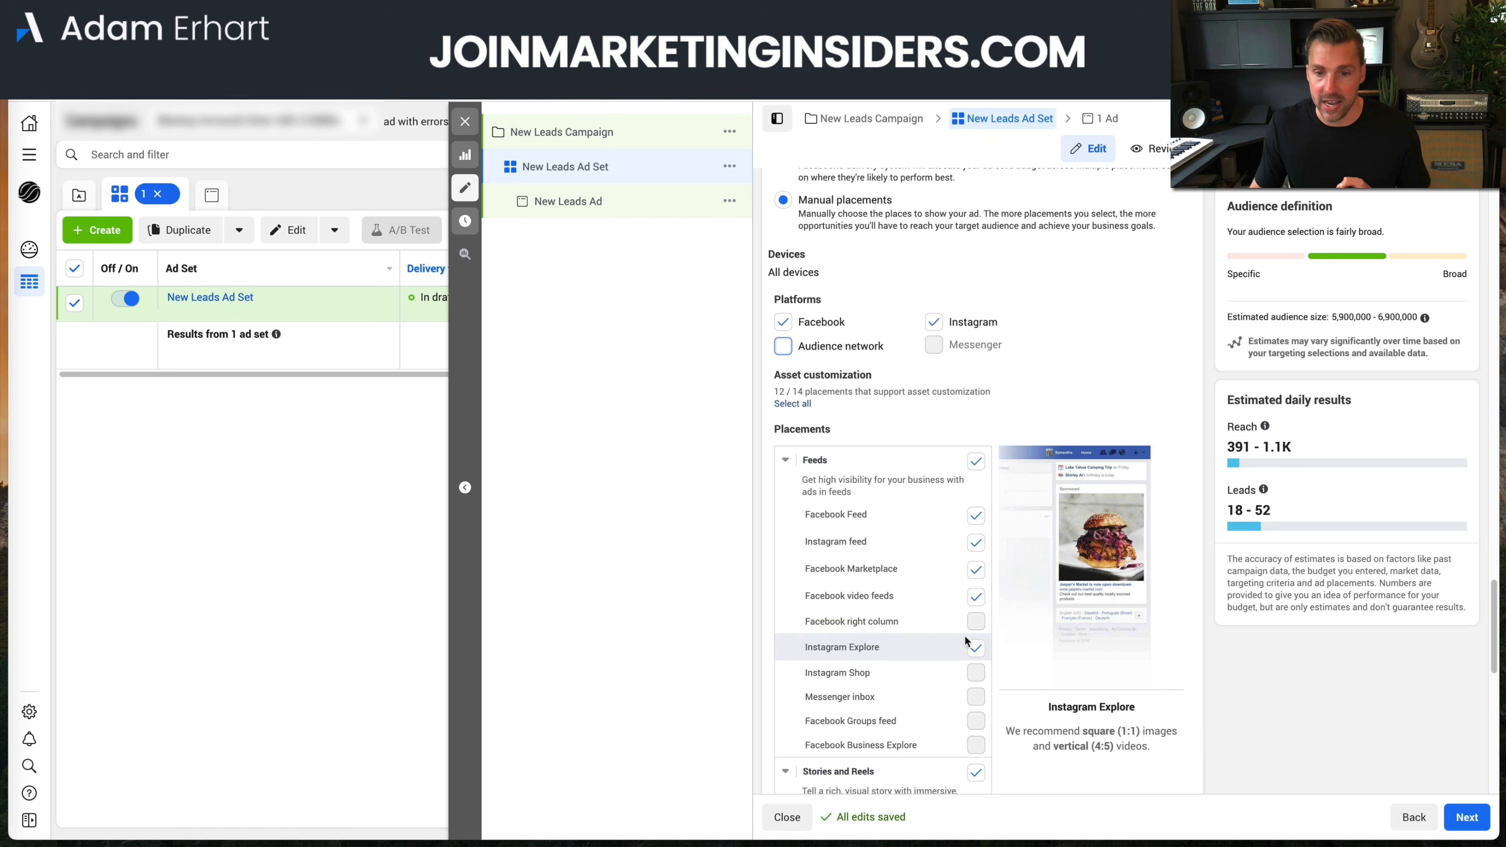
scroll(977, 656, down, 3)
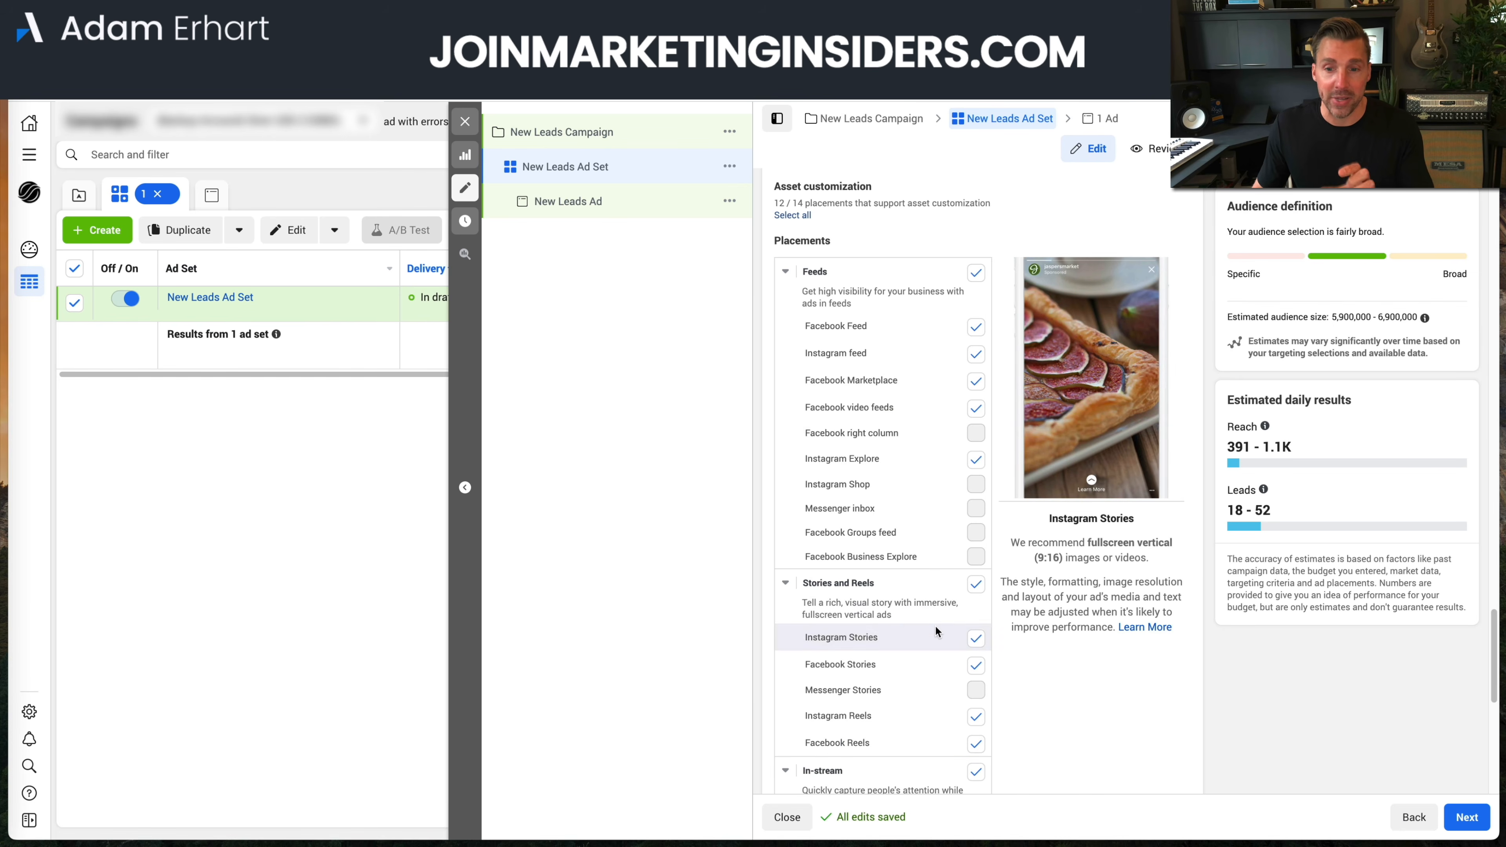
scroll(936, 626, down, 4)
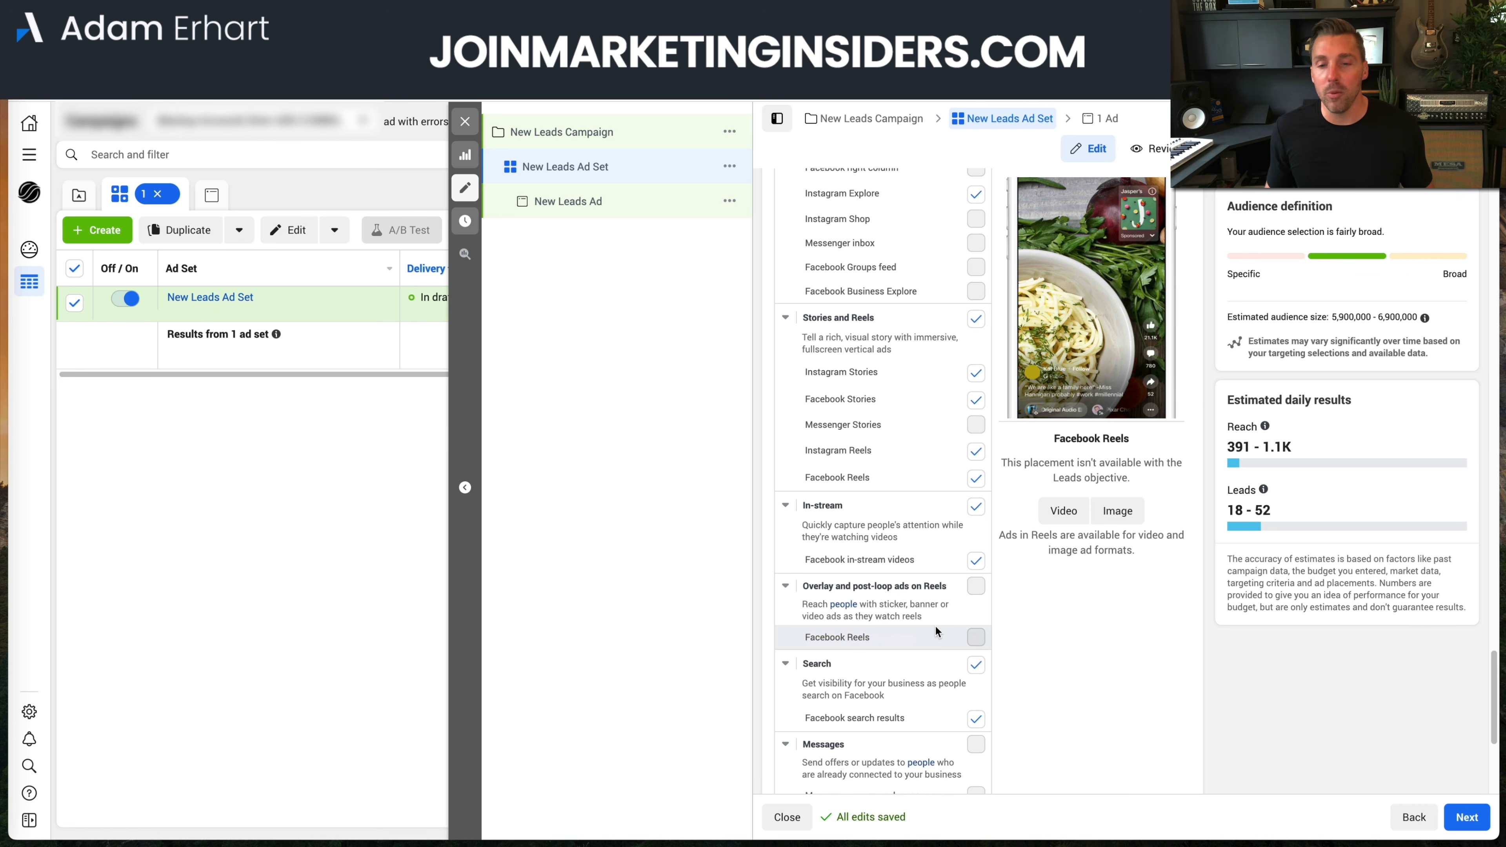
scroll(933, 697, down, 1)
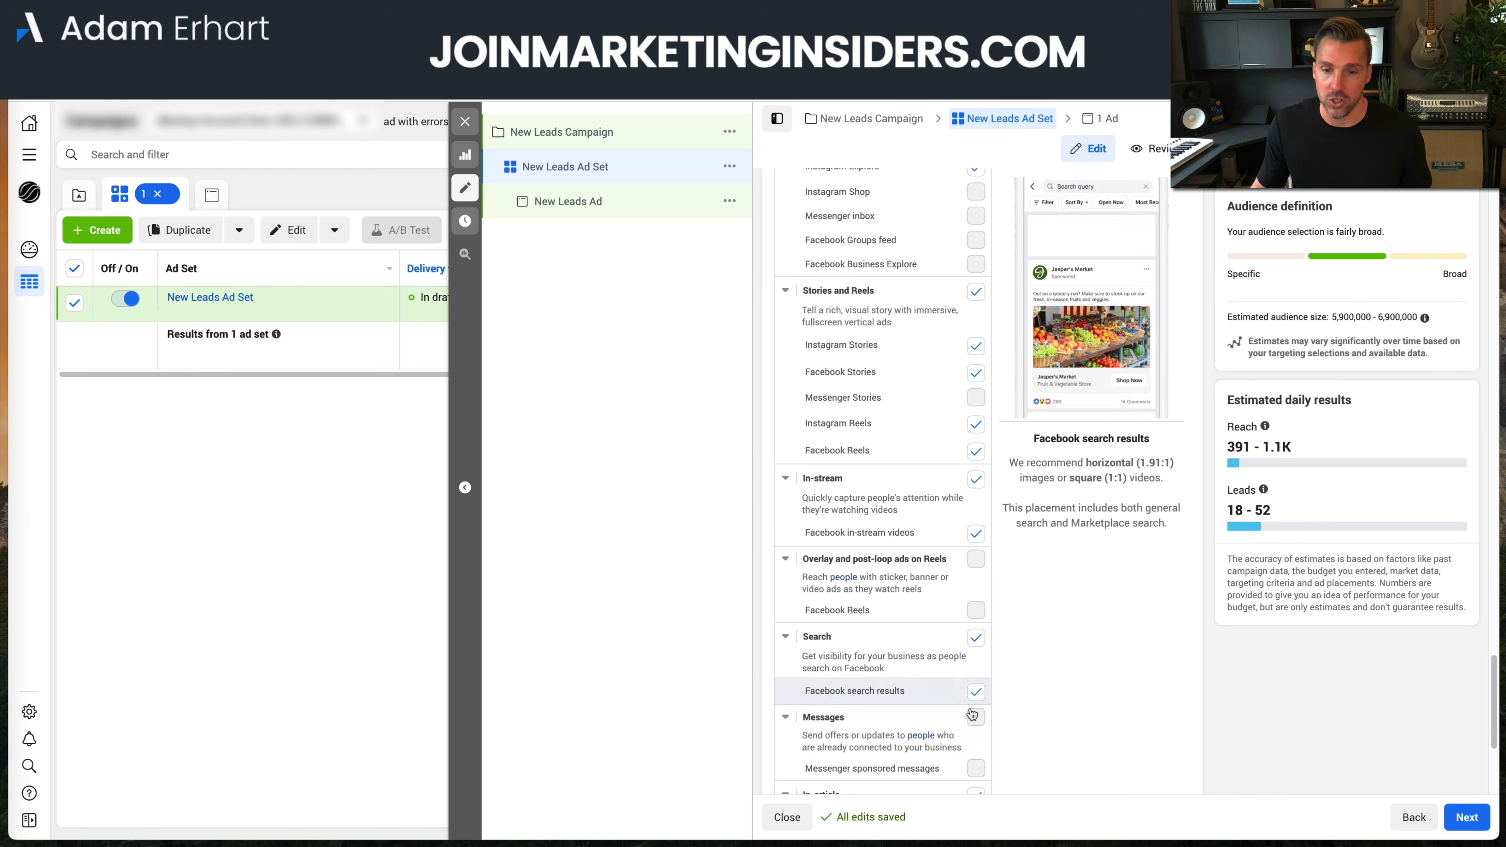
scroll(974, 715, down, 1)
scroll(975, 716, up, 10)
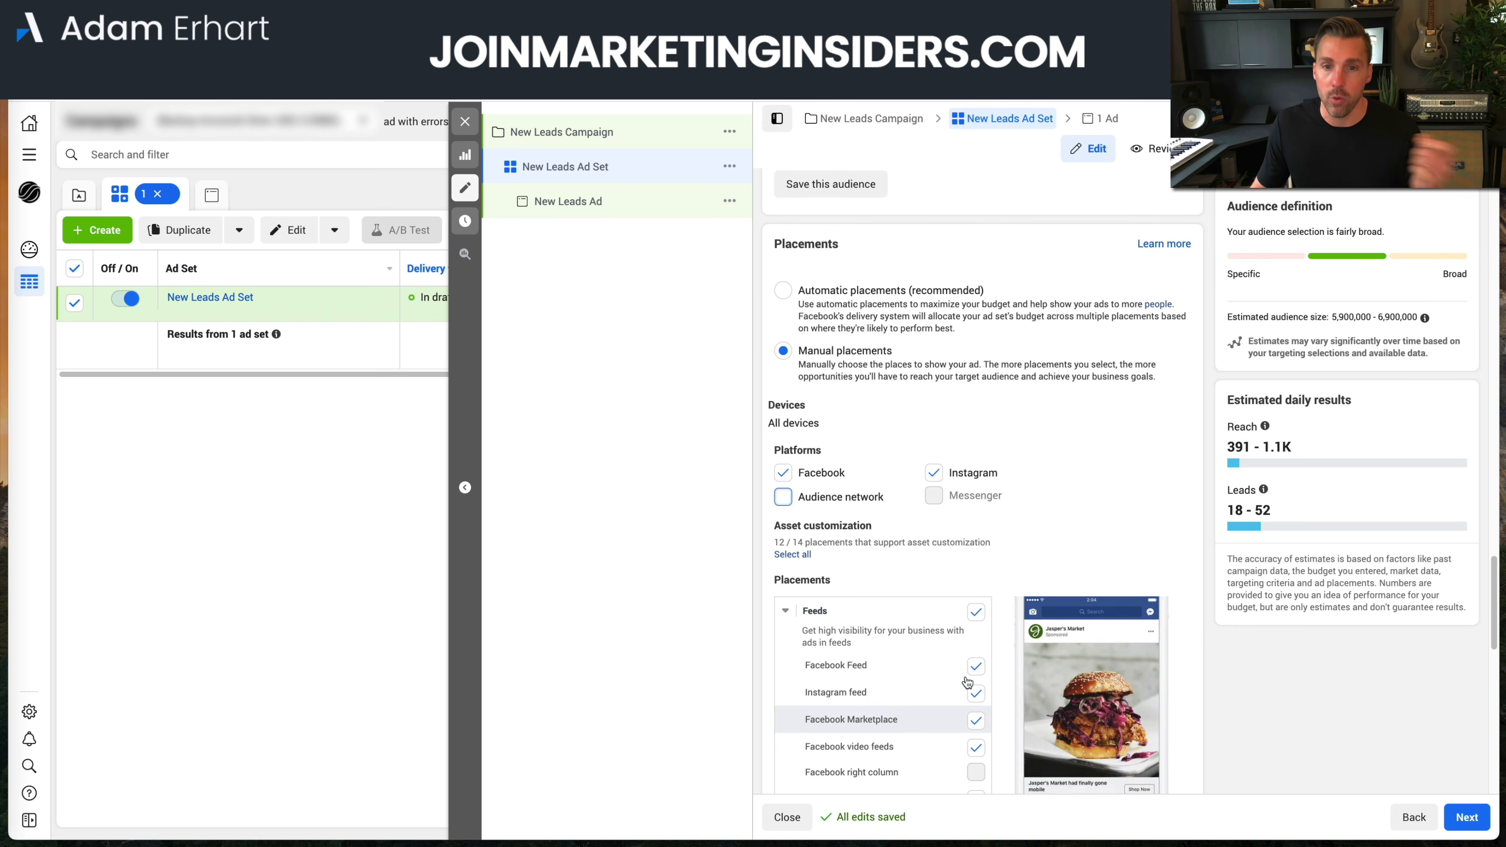
Return the ad set to automatic placements and continue to the ad-level settings
click(825, 297)
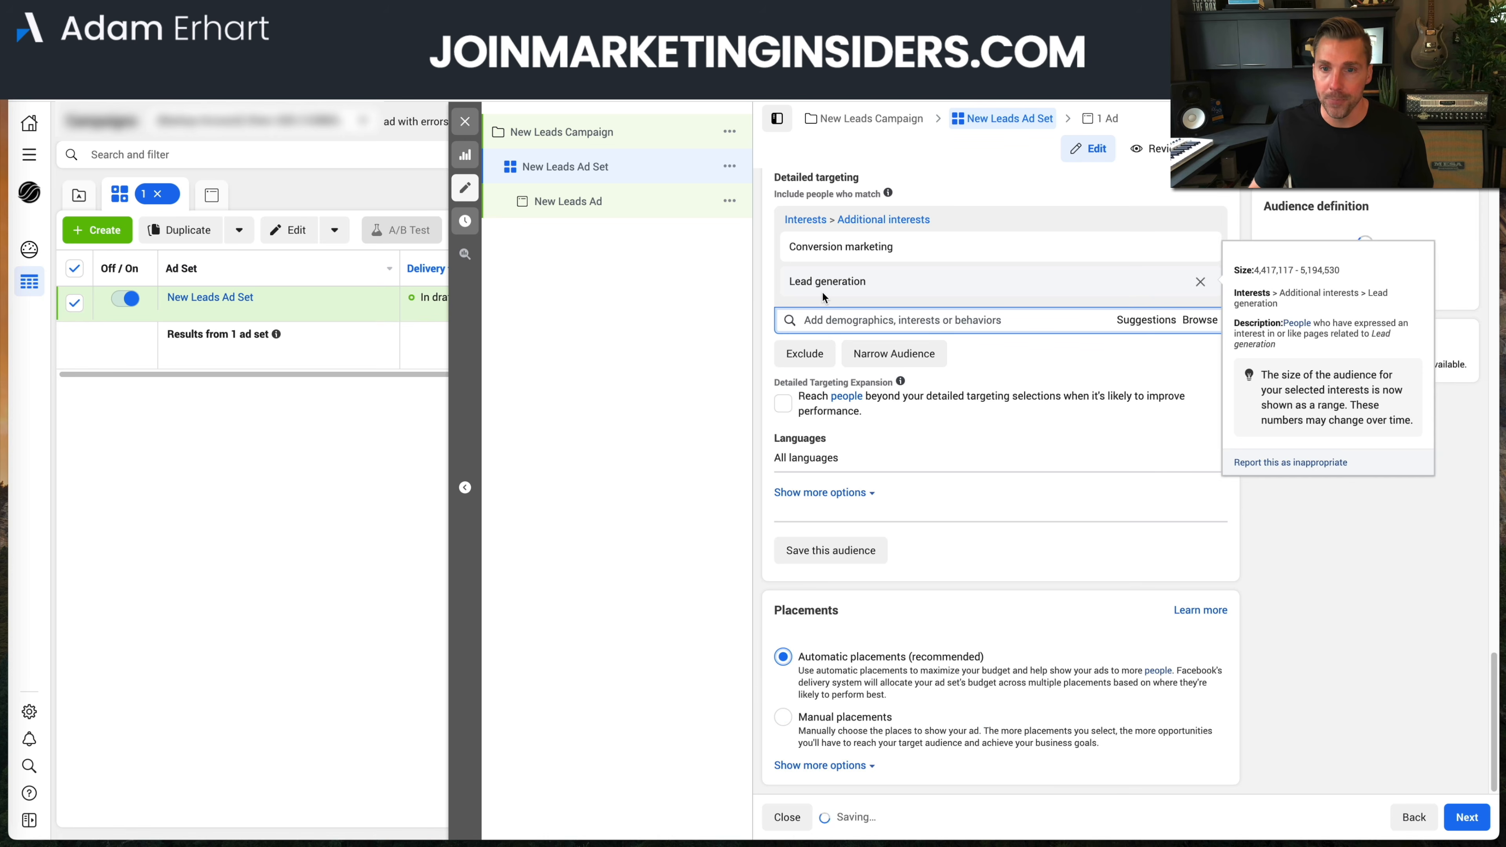
click(1467, 818)
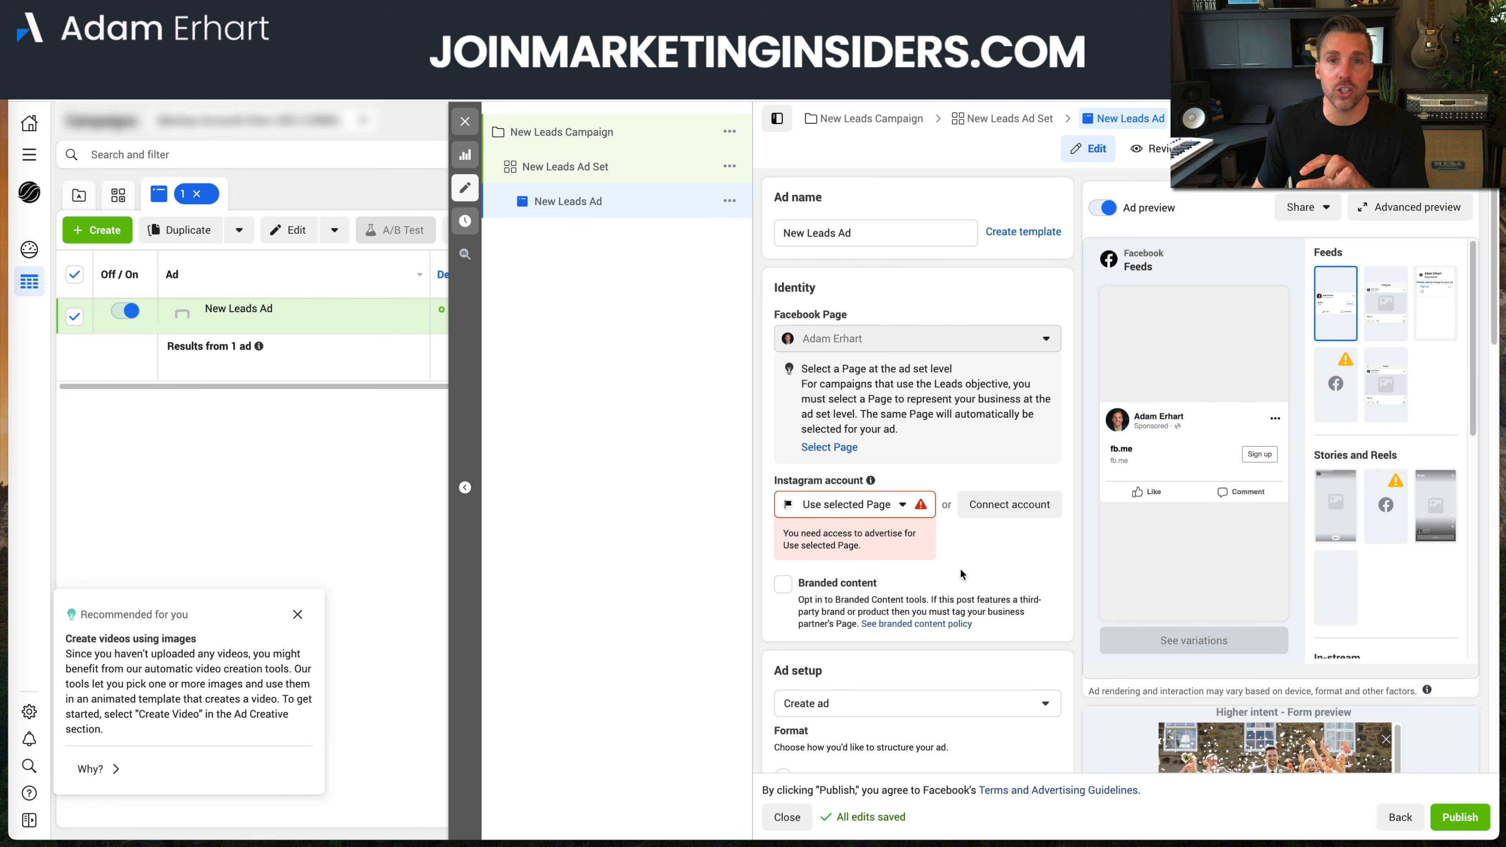
Review the ad's identity, branded content, format and ad creative settings
scroll(966, 567, down, 3)
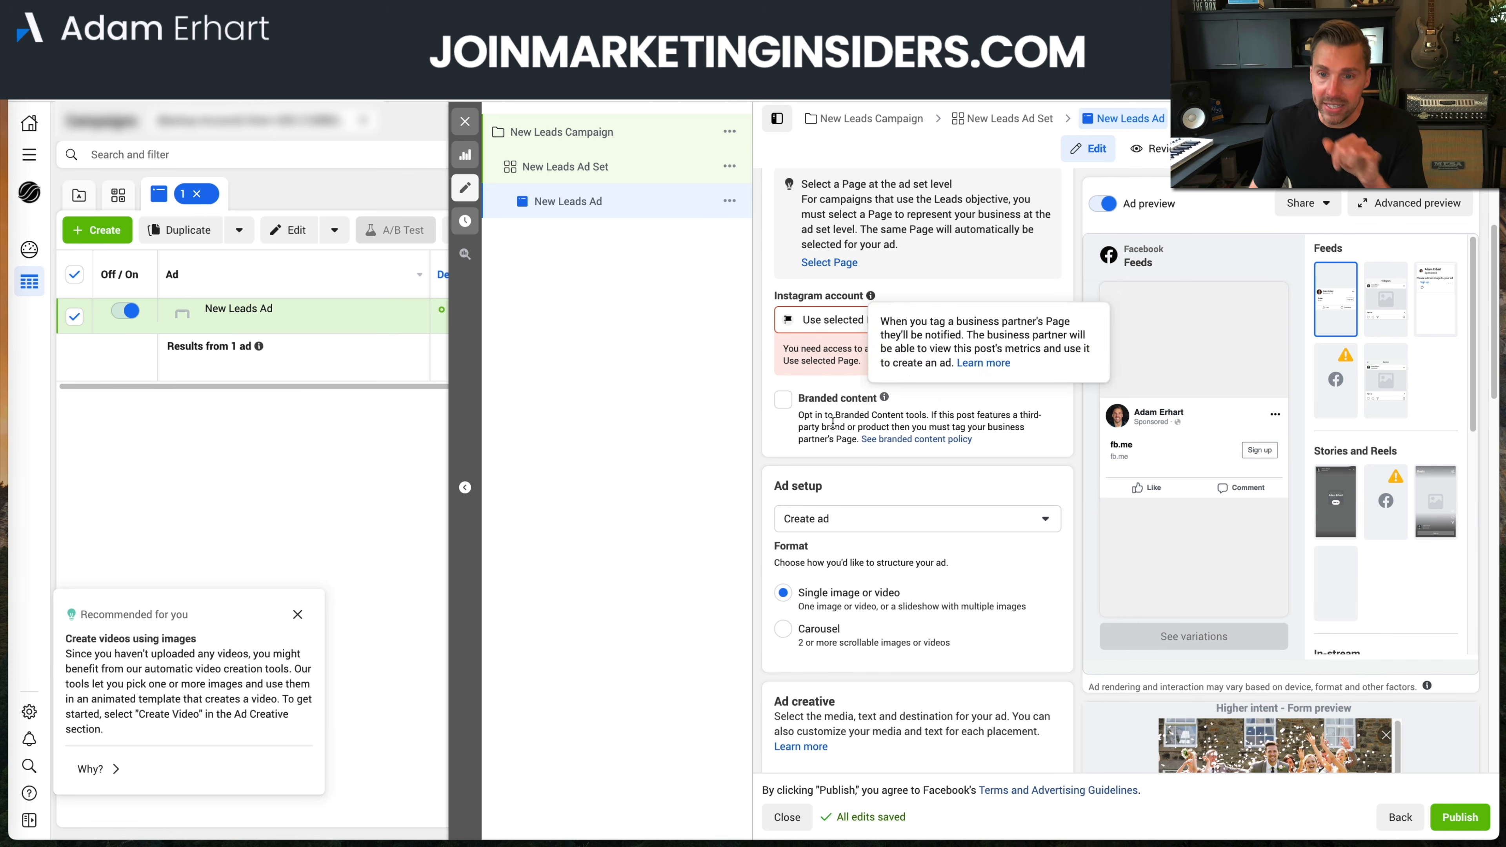
scroll(992, 447, down, 2)
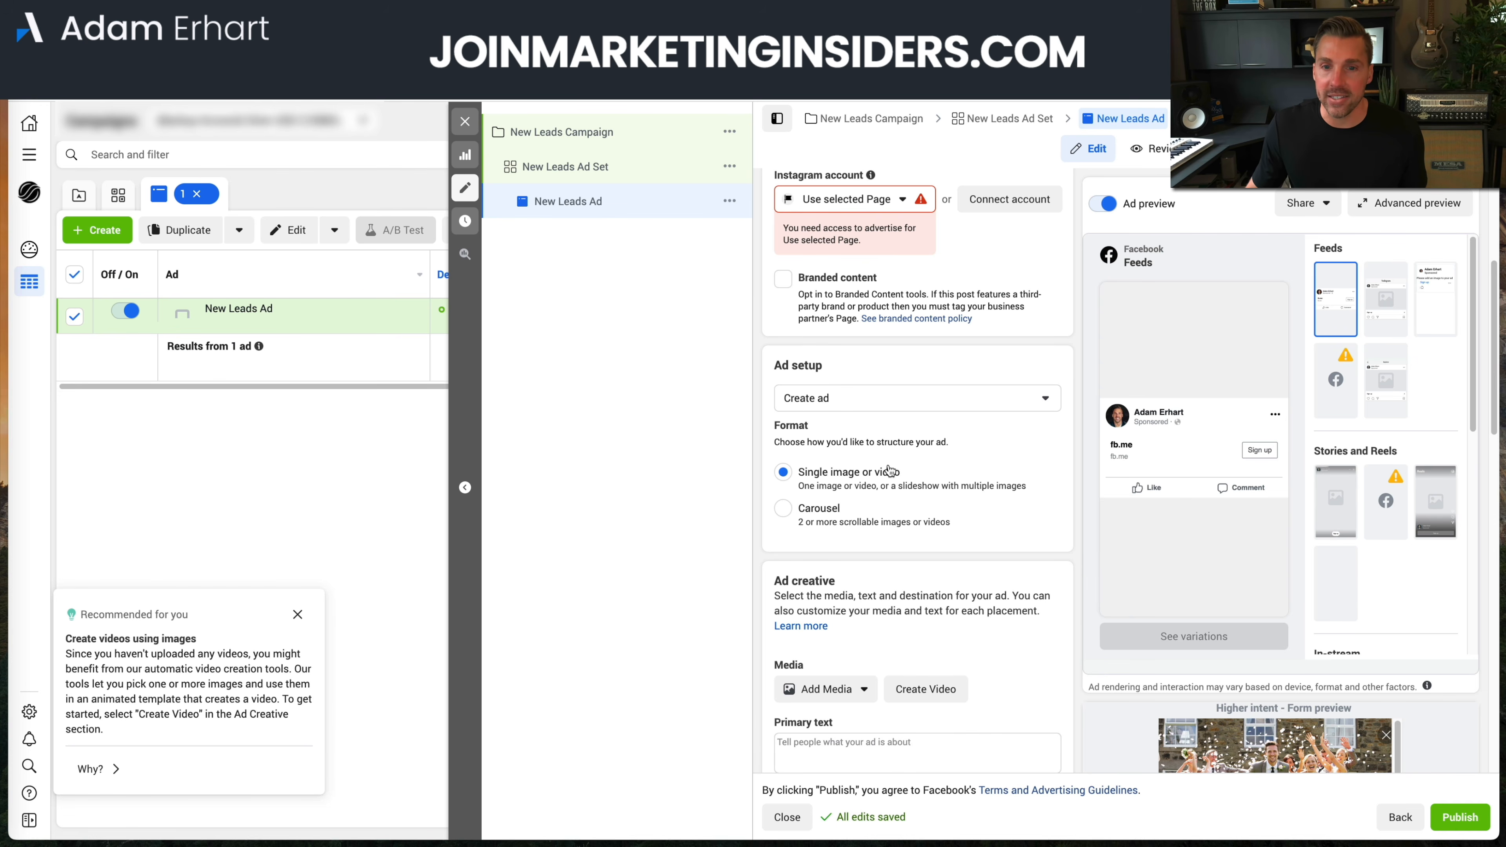
scroll(999, 475, down, 1)
scroll(999, 475, down, 5)
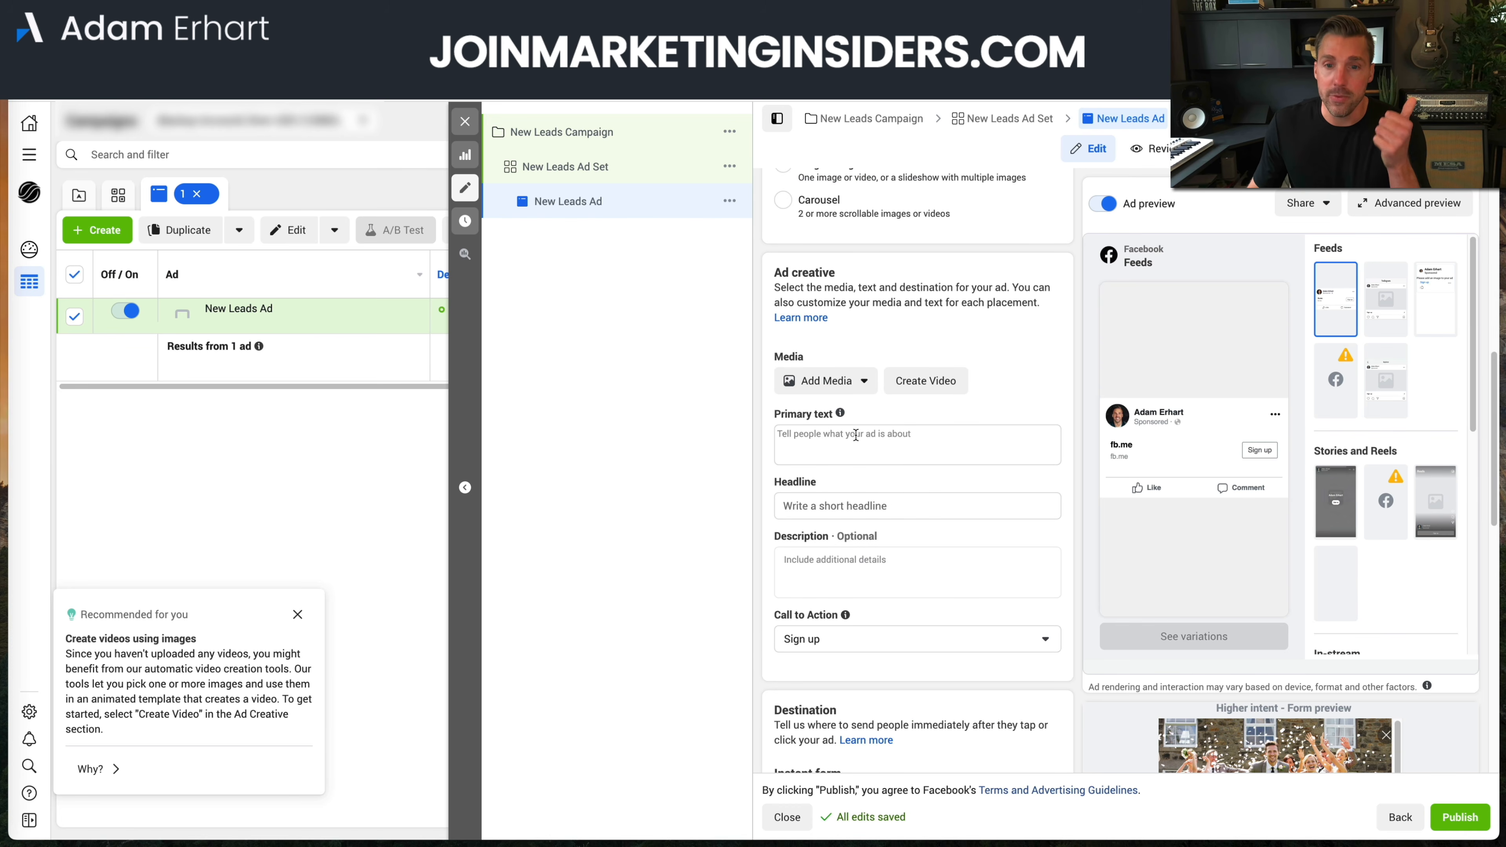
Review the primary text, headline and description fields of the ad creative
click(932, 435)
mouse_move(1170, 470)
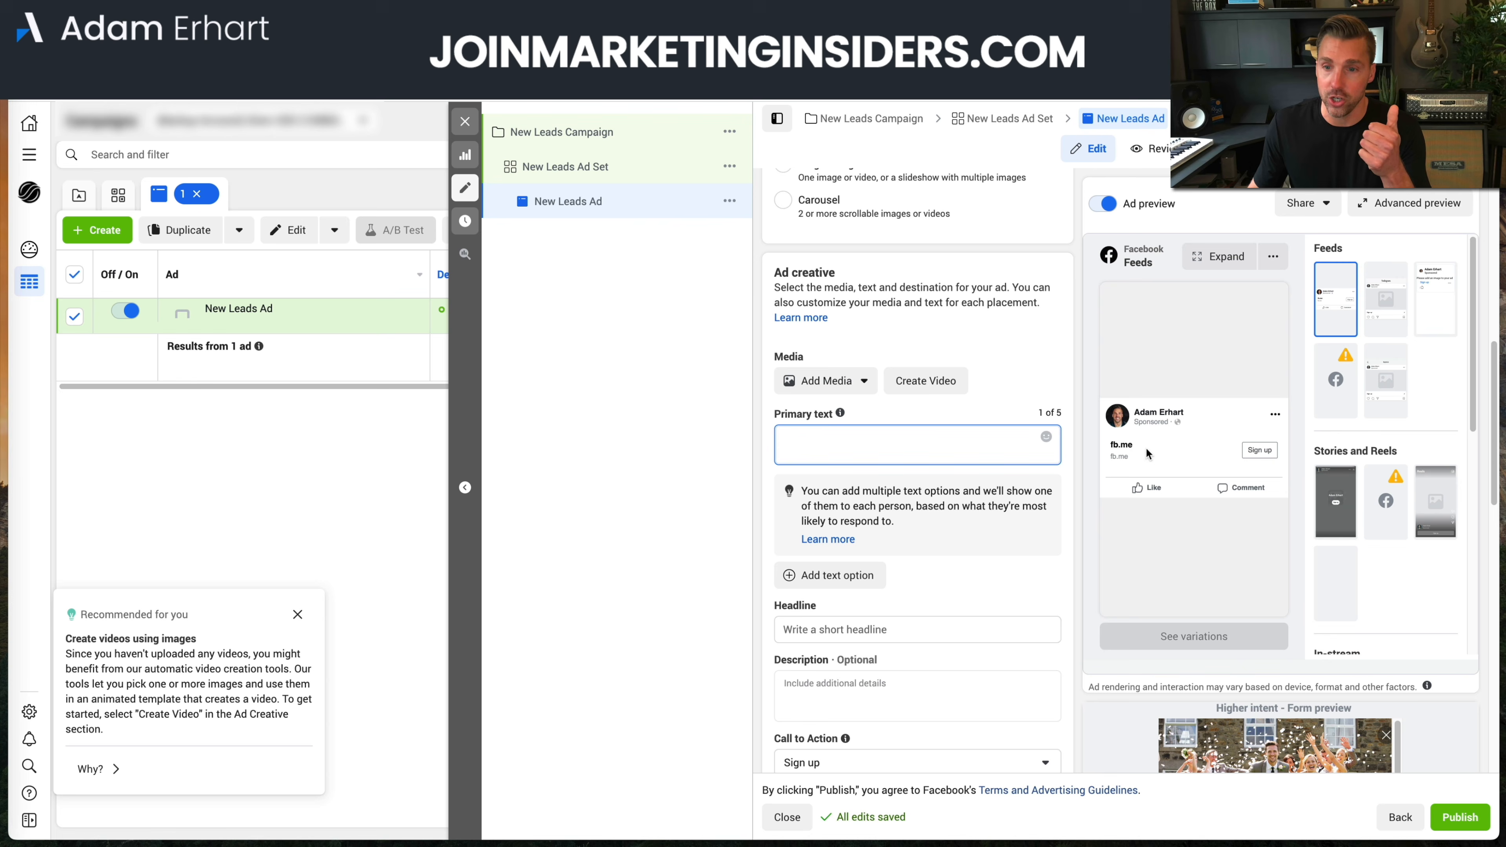
scroll(1024, 470, down, 3)
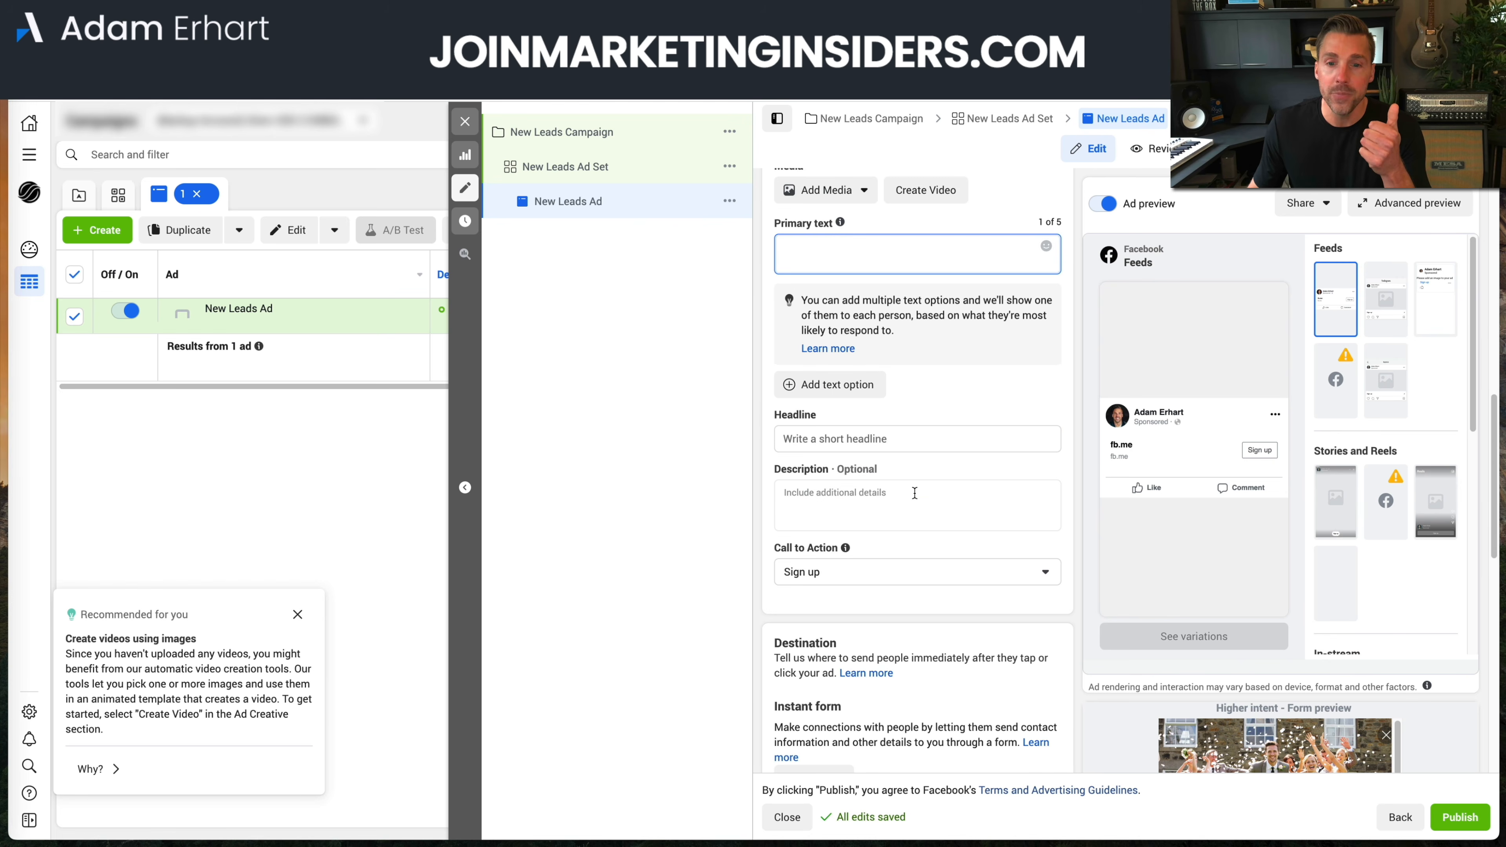
click(836, 442)
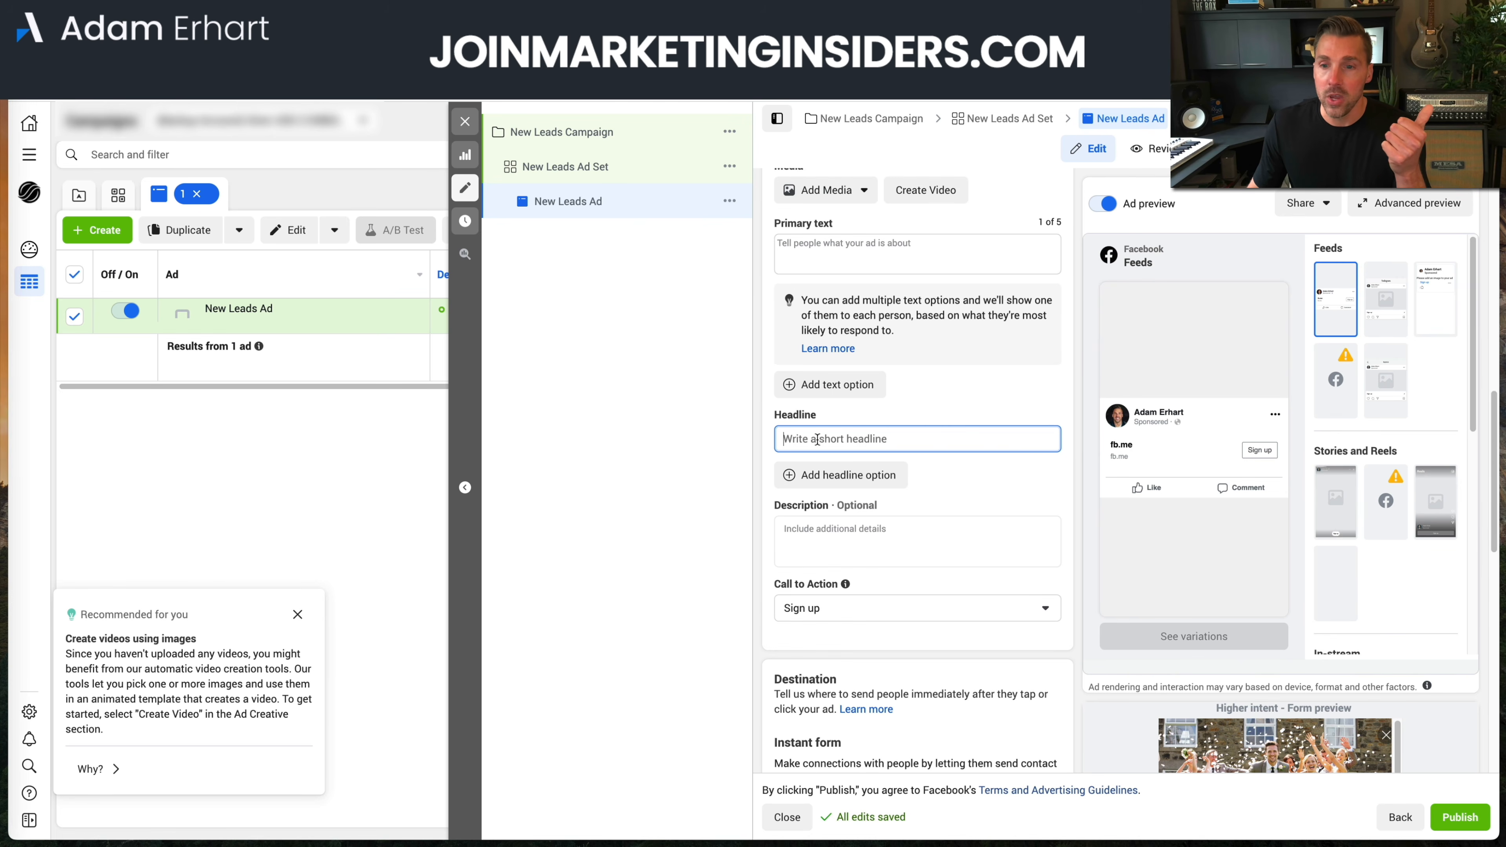
click(860, 529)
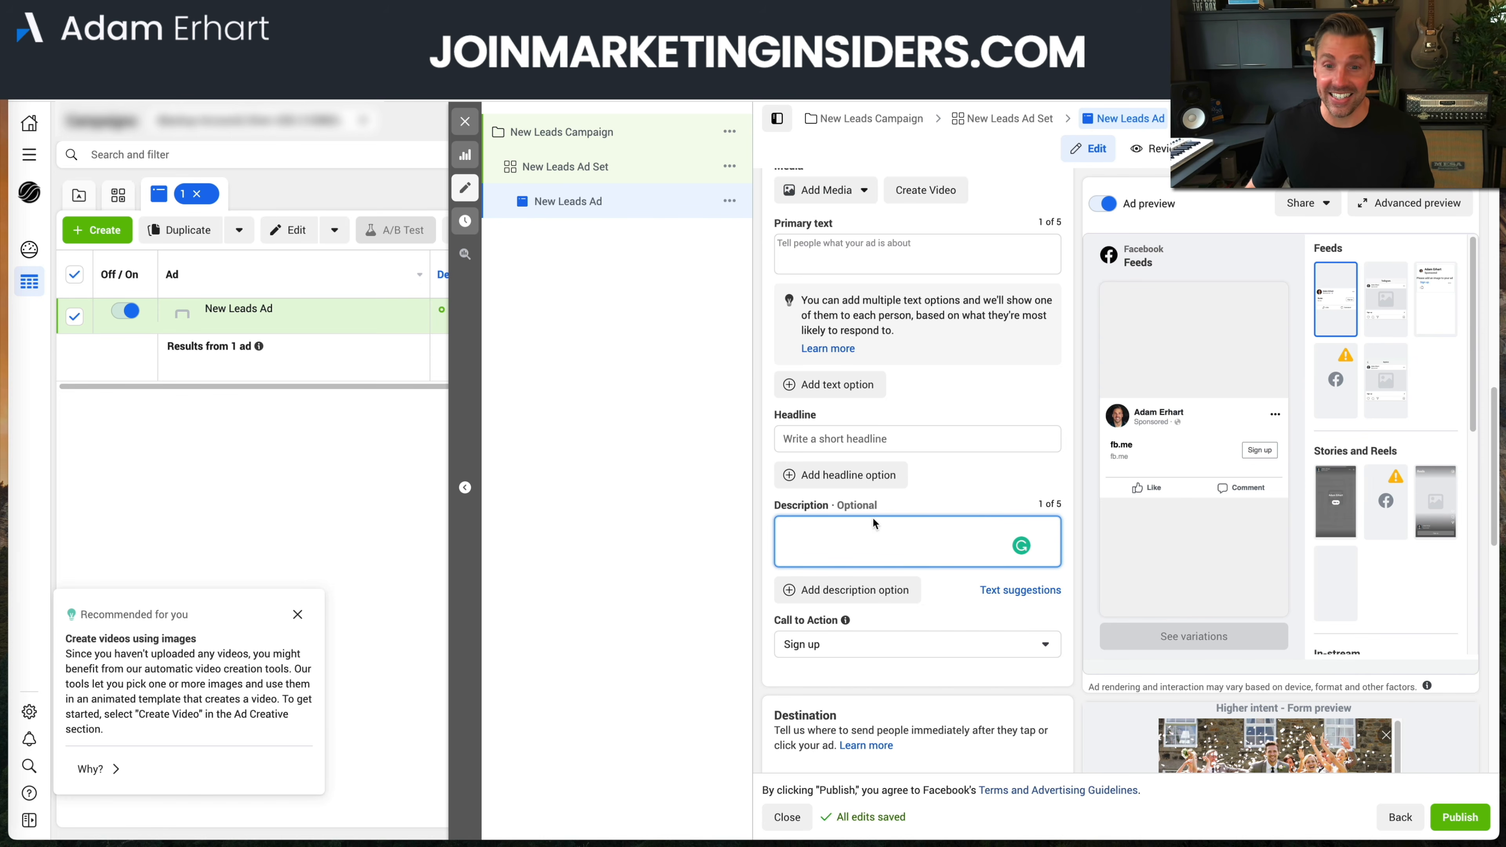
Set the ad's call to action to Learn more and check the other call-to-action options
scroll(897, 518, down, 1)
click(846, 600)
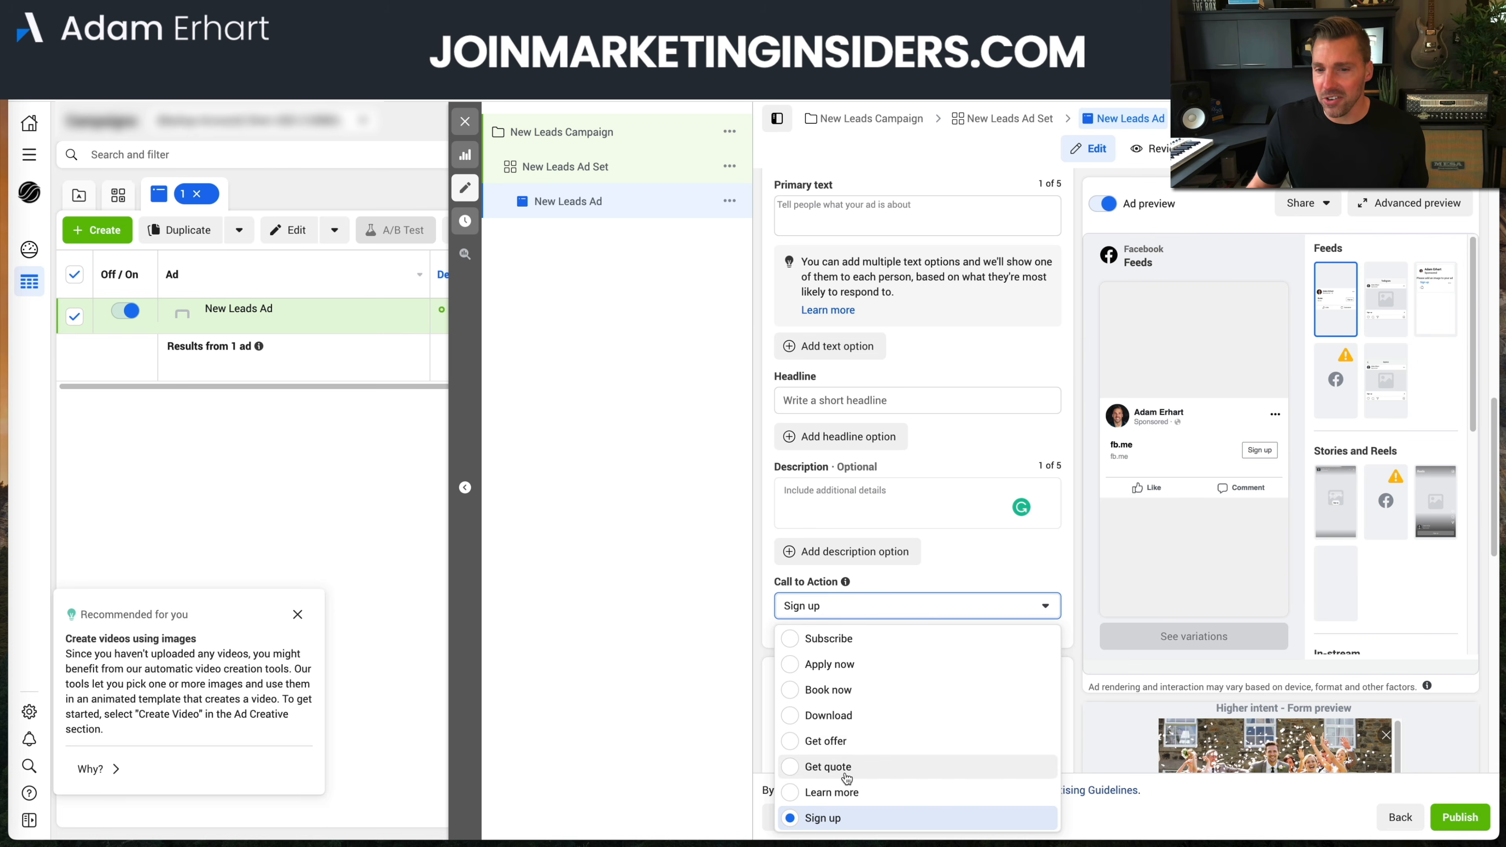
click(847, 791)
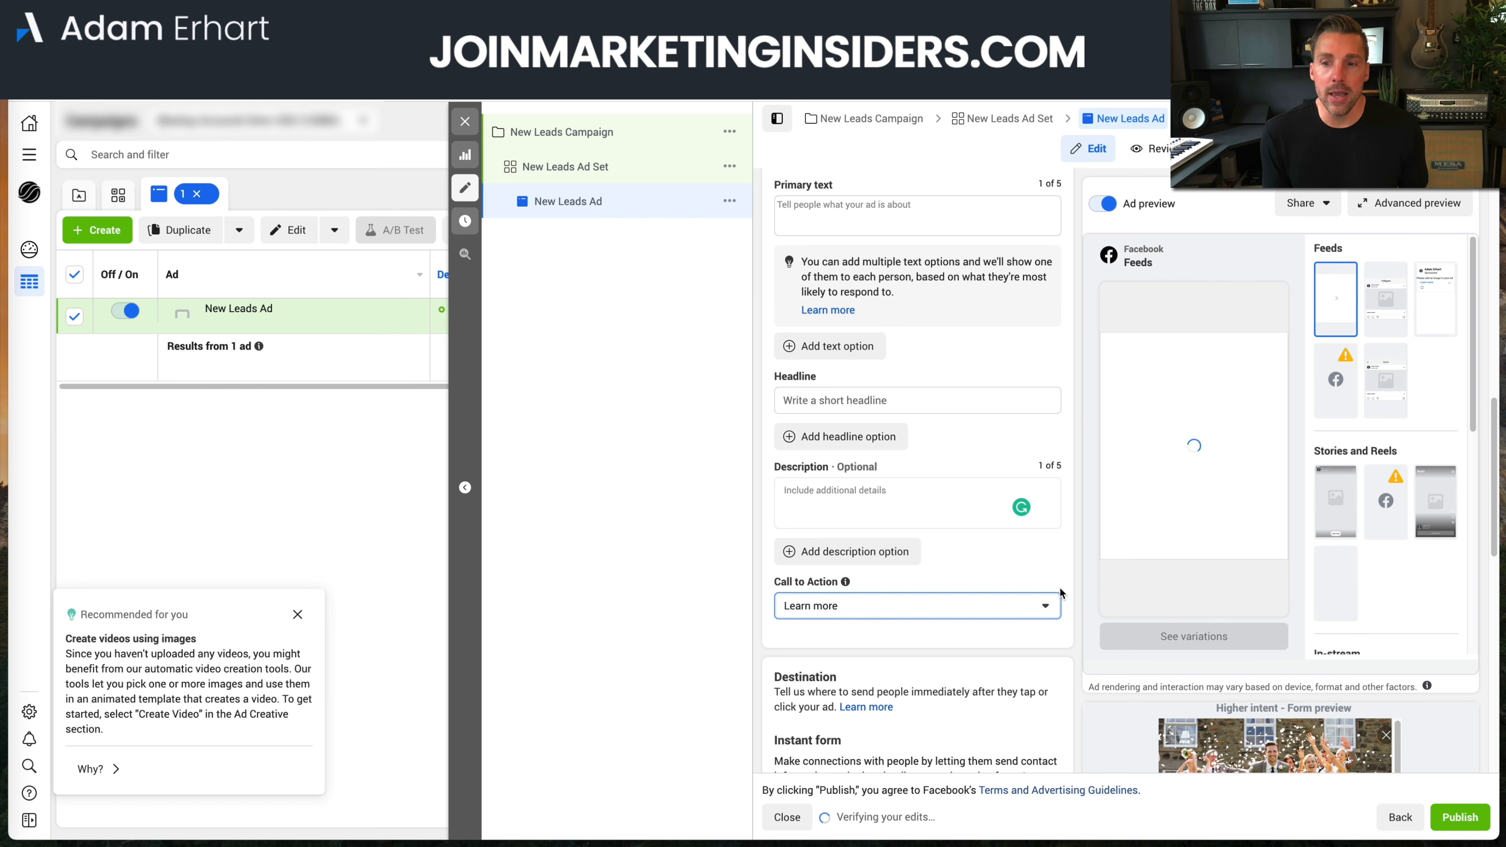
click(1041, 606)
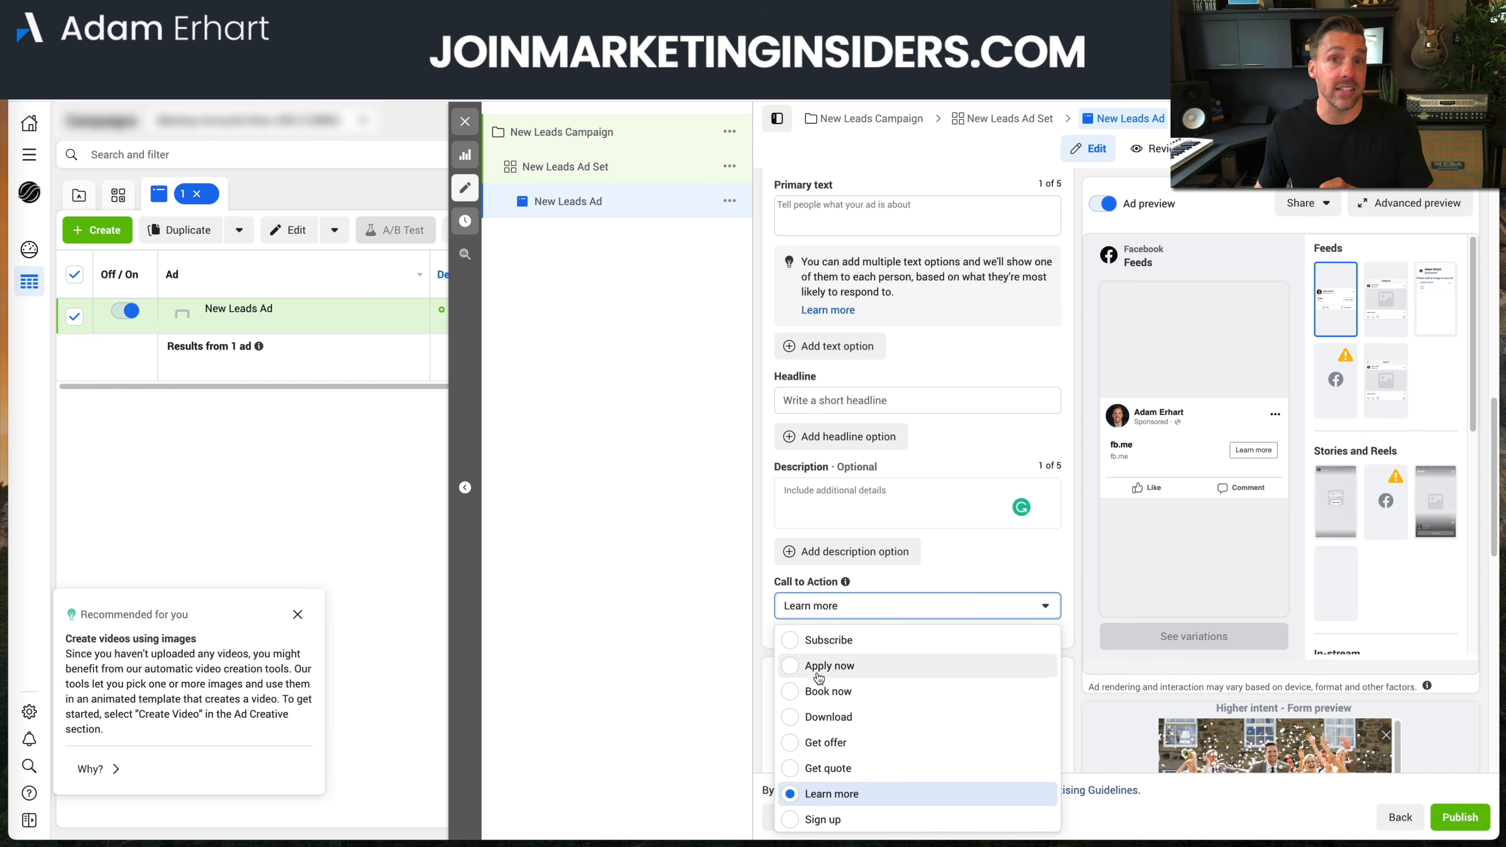
click(1064, 589)
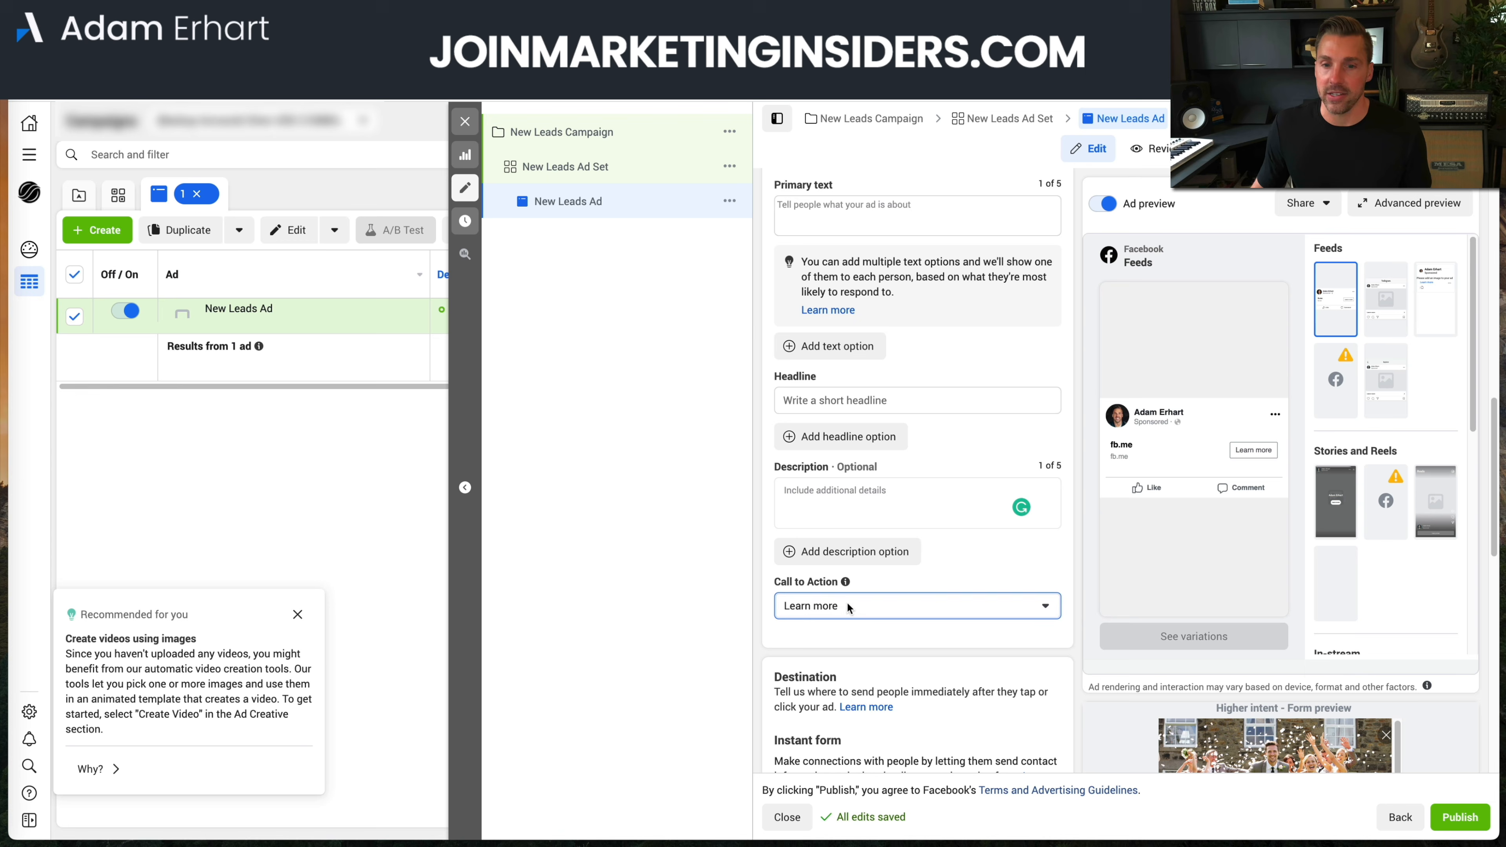
Review the ad's instant form list, website display link and tracking settings, including URL parameters and view tags
scroll(860, 604, down, 4)
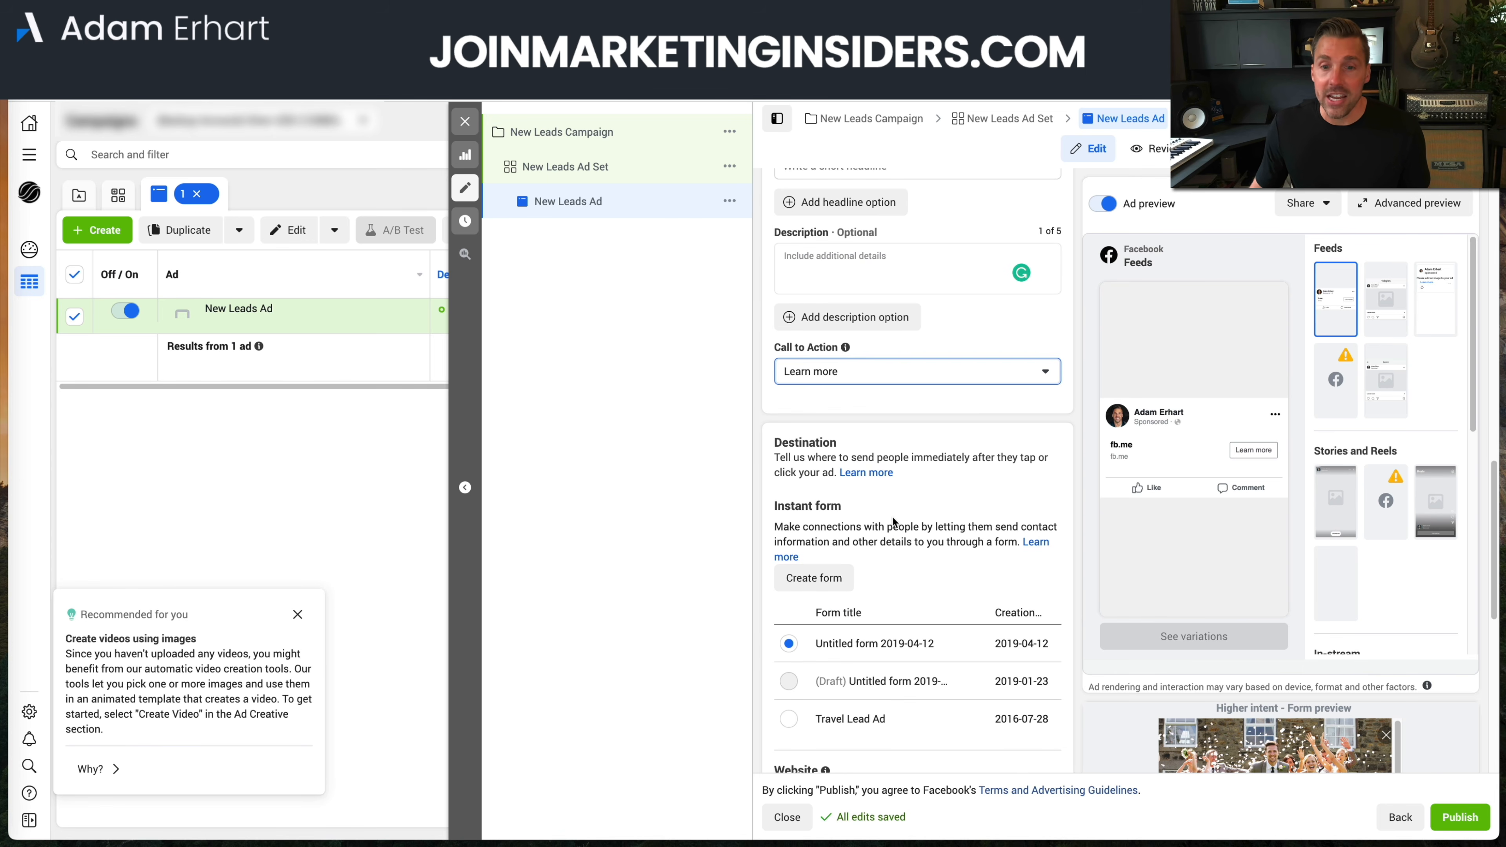
scroll(919, 534, down, 1)
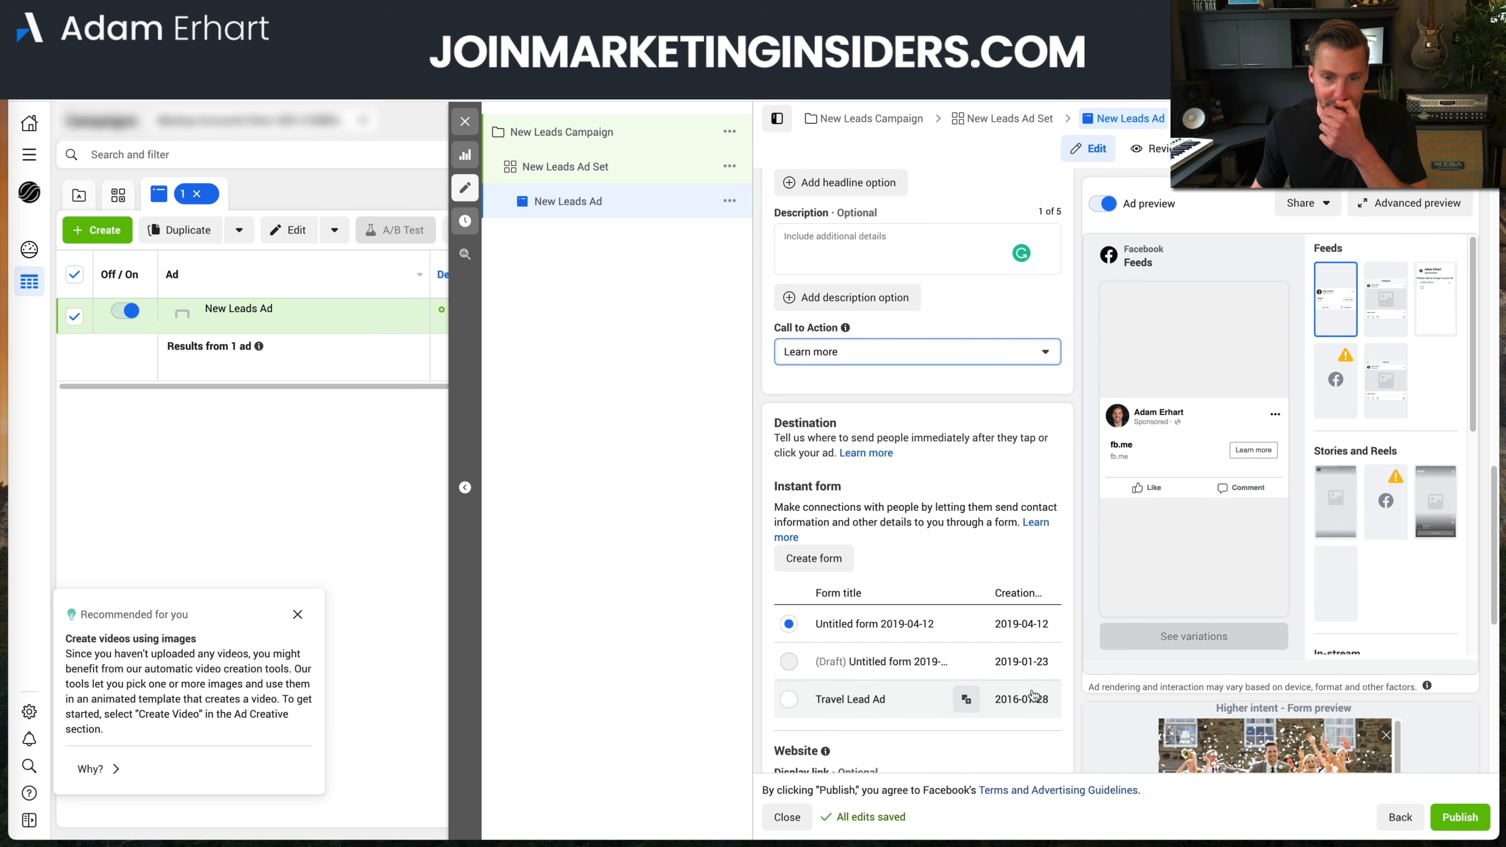
scroll(1032, 696, down, 1)
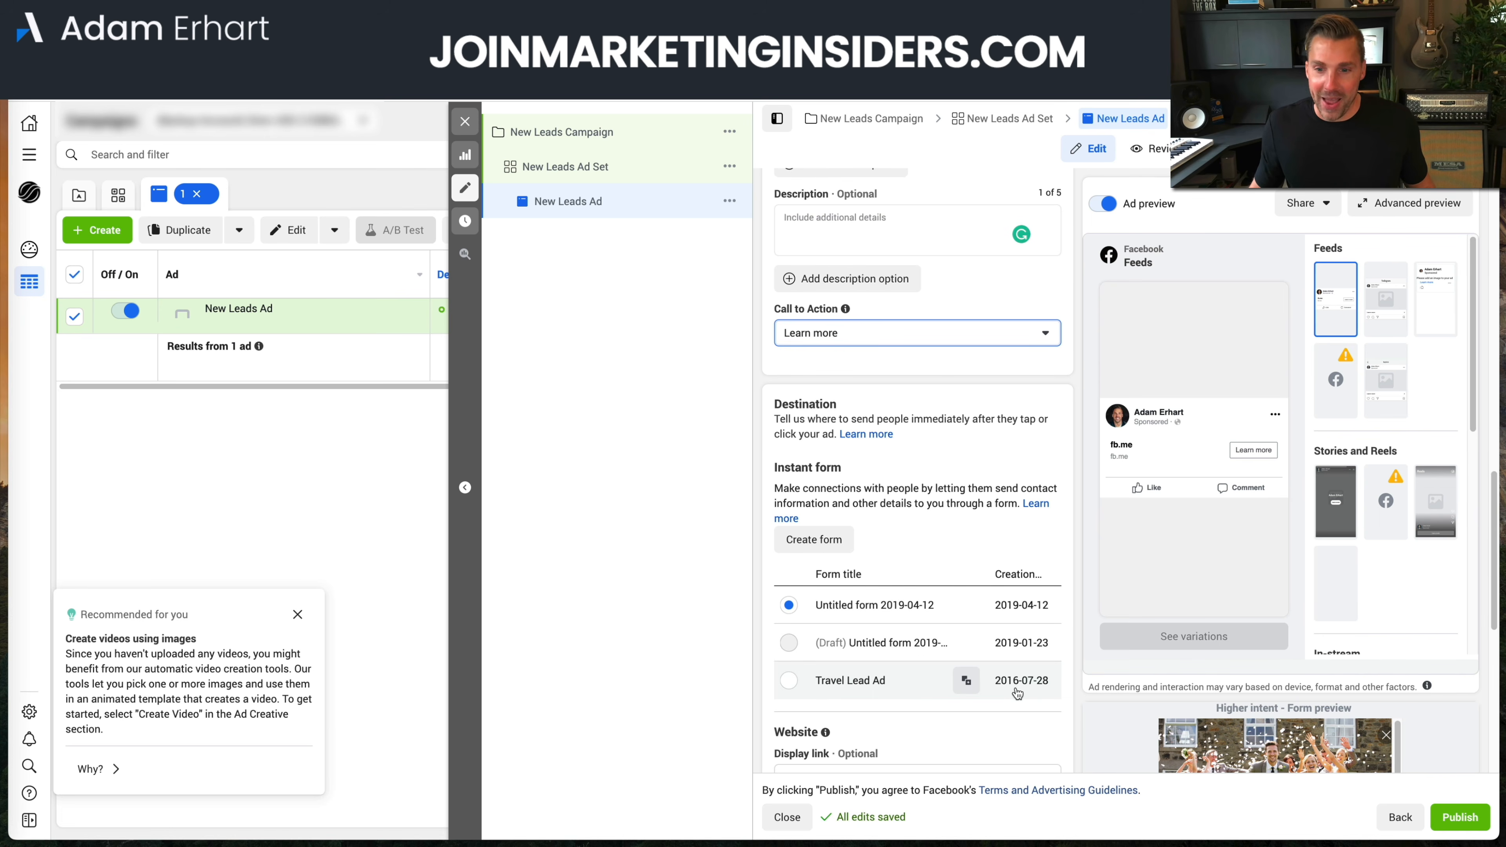
scroll(1020, 691, up, 1)
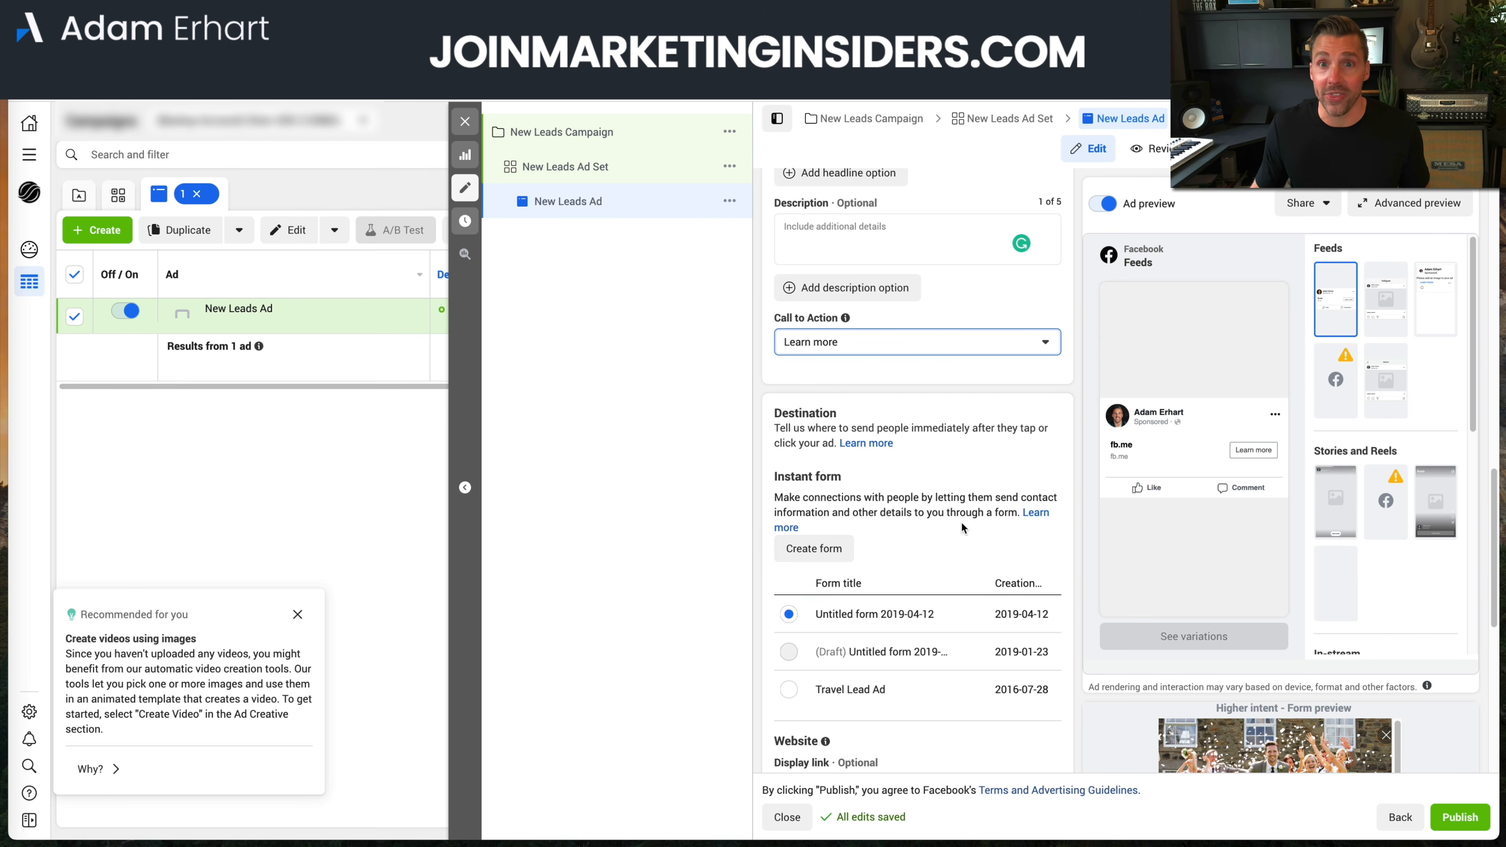
scroll(1009, 541, down, 4)
scroll(1056, 565, down, 3)
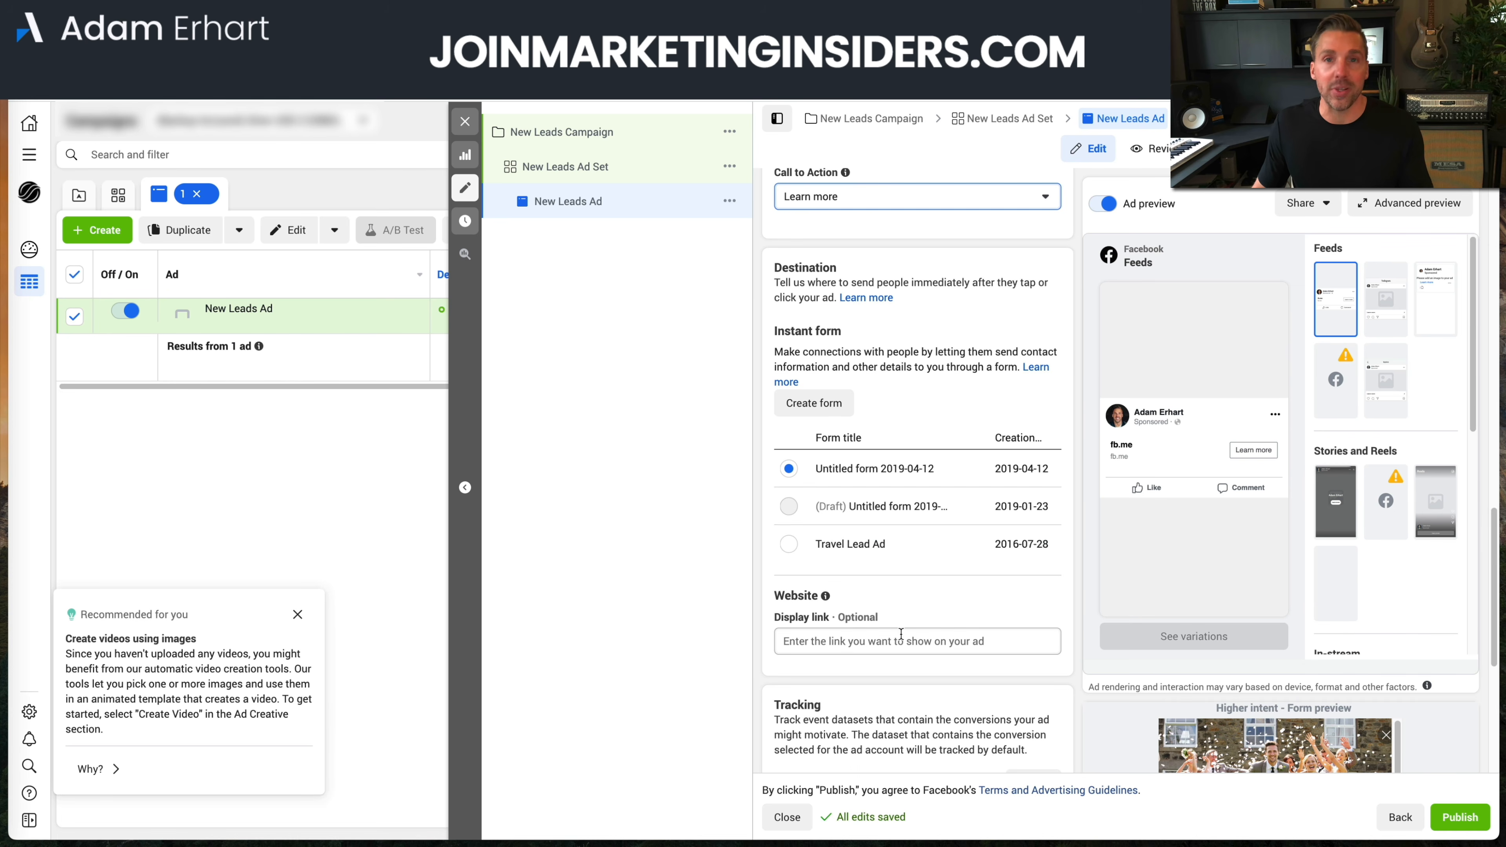
scroll(902, 633, down, 2)
scroll(1075, 630, down, 5)
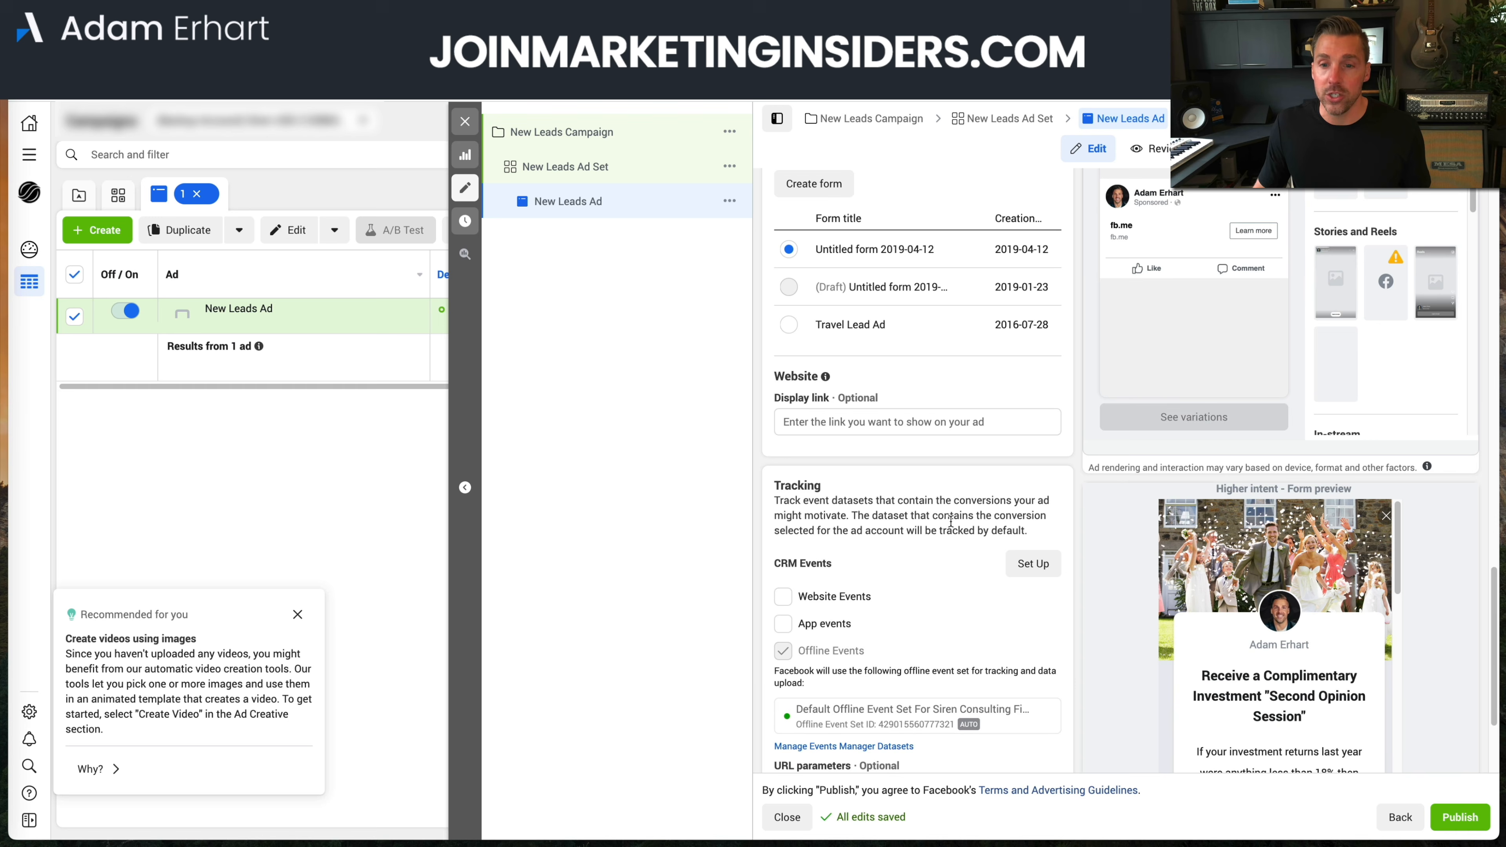
scroll(949, 522, down, 3)
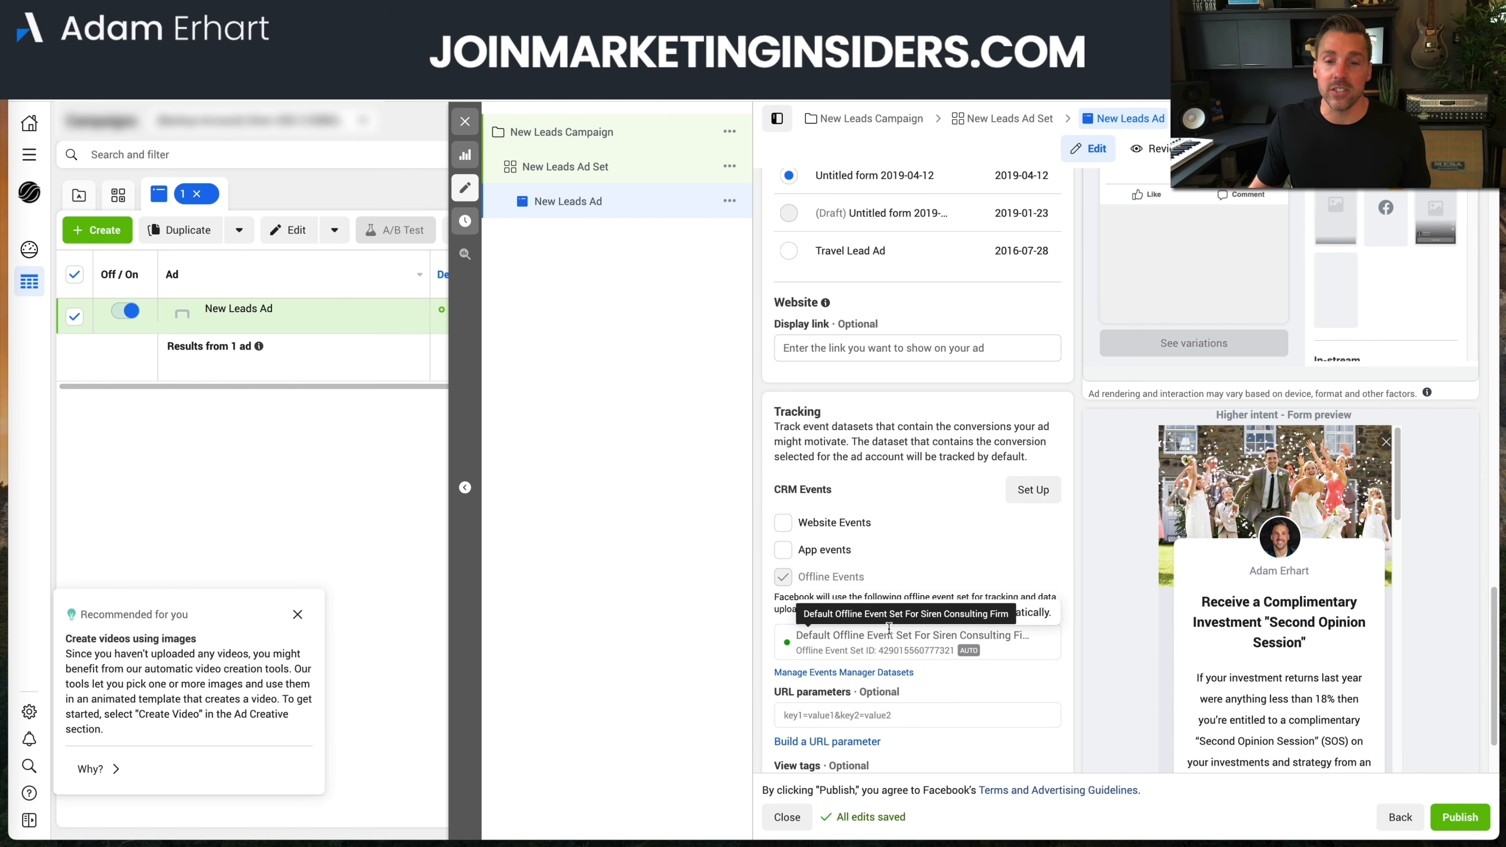
scroll(874, 645, down, 2)
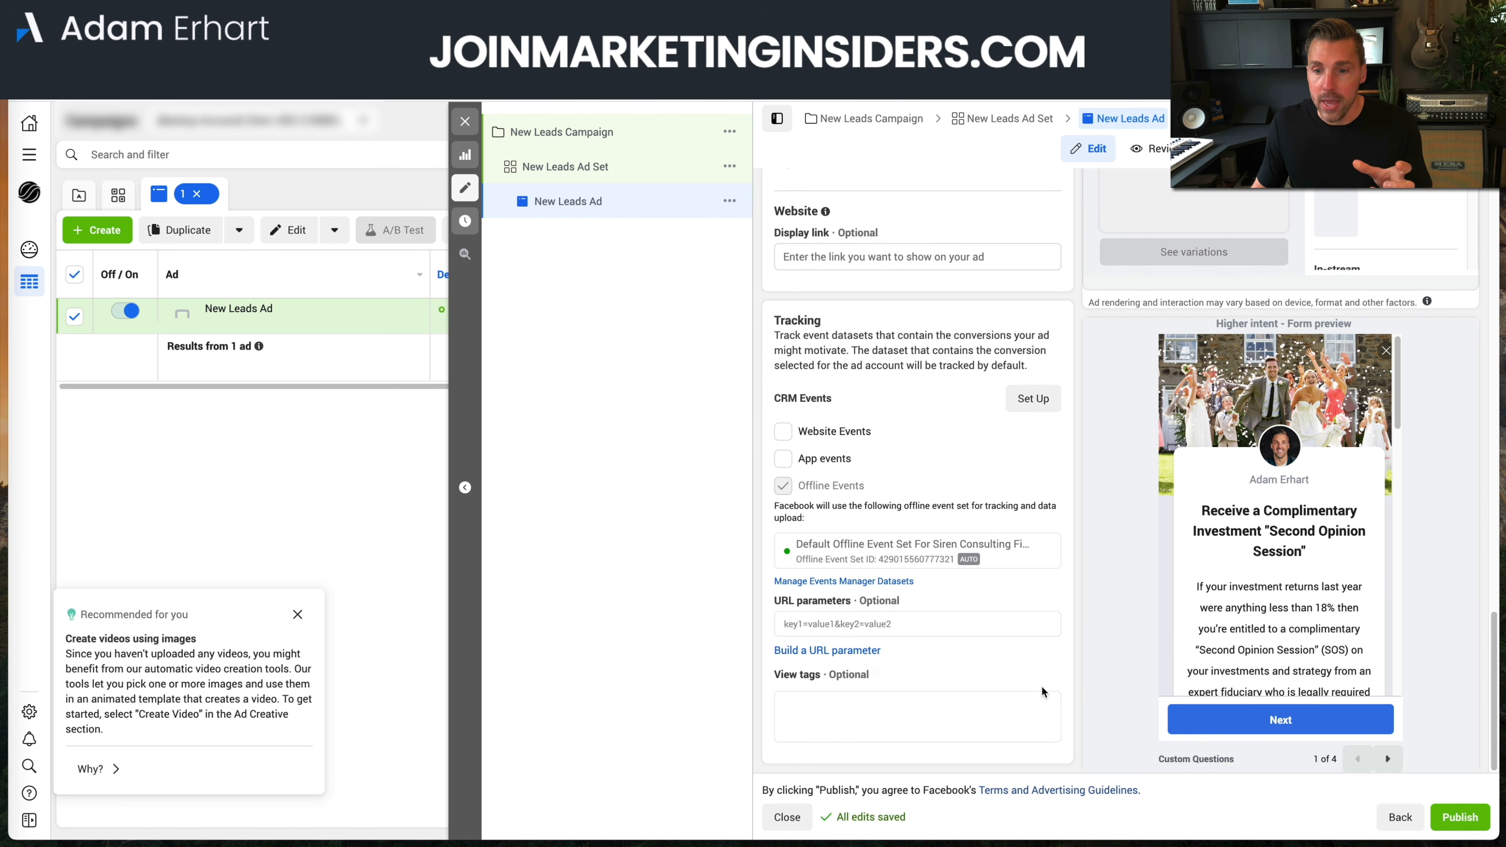
scroll(1042, 686, up, 6)
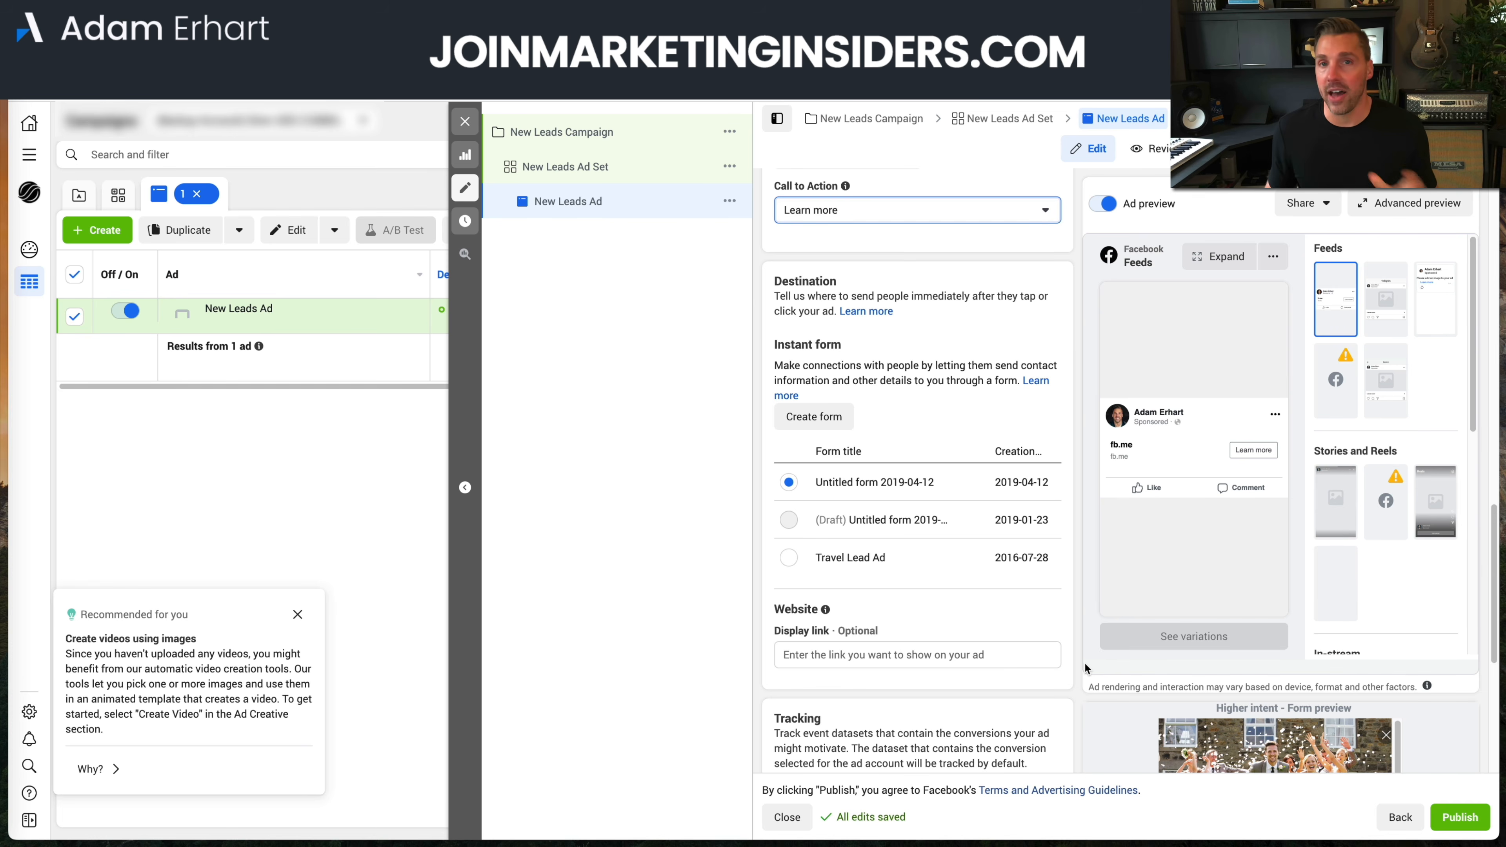
scroll(1036, 405, up, 10)
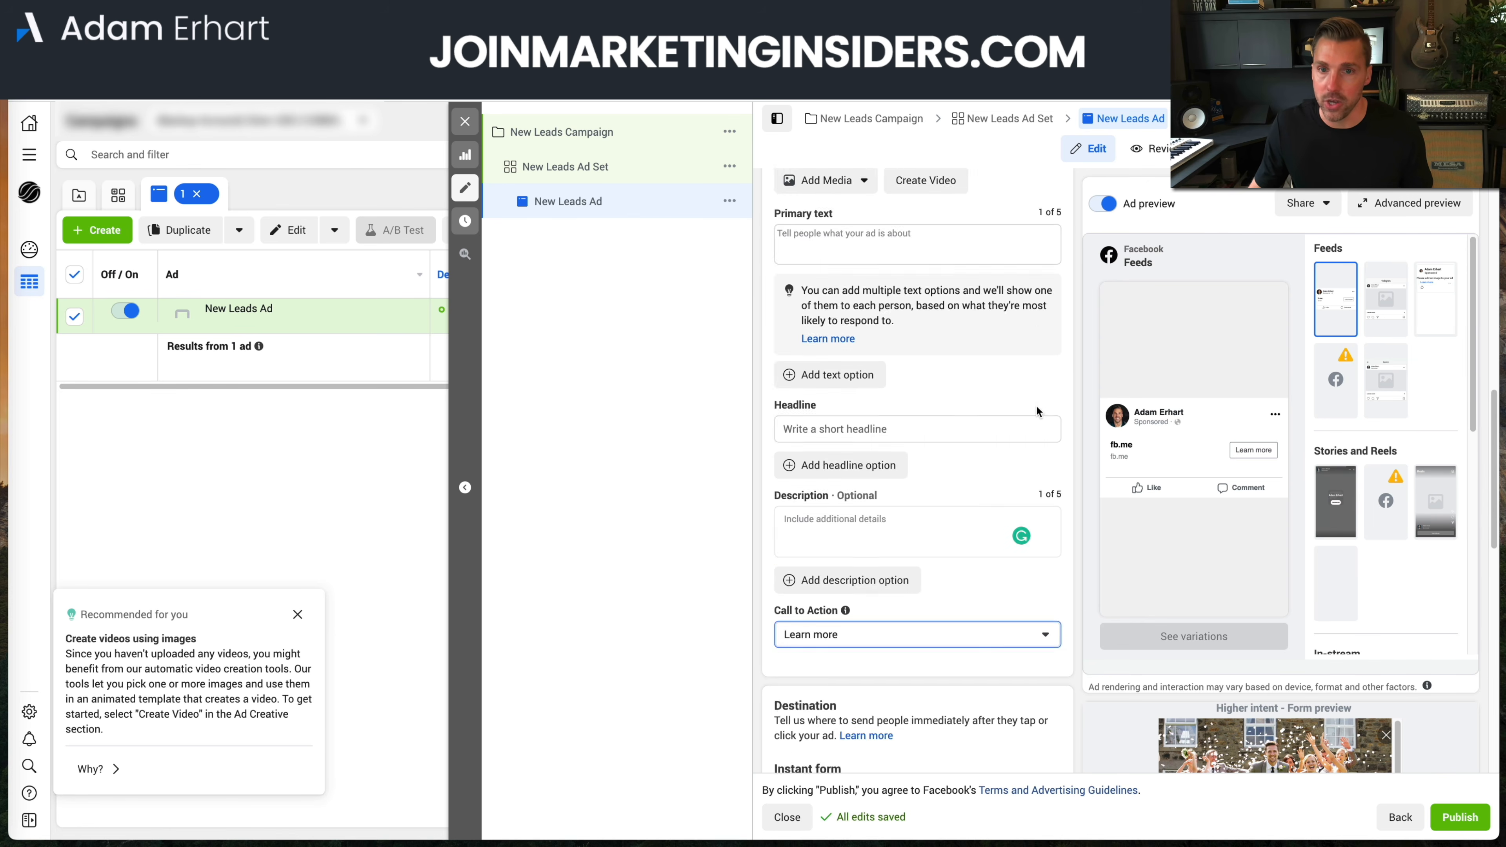
scroll(1035, 405, up, 3)
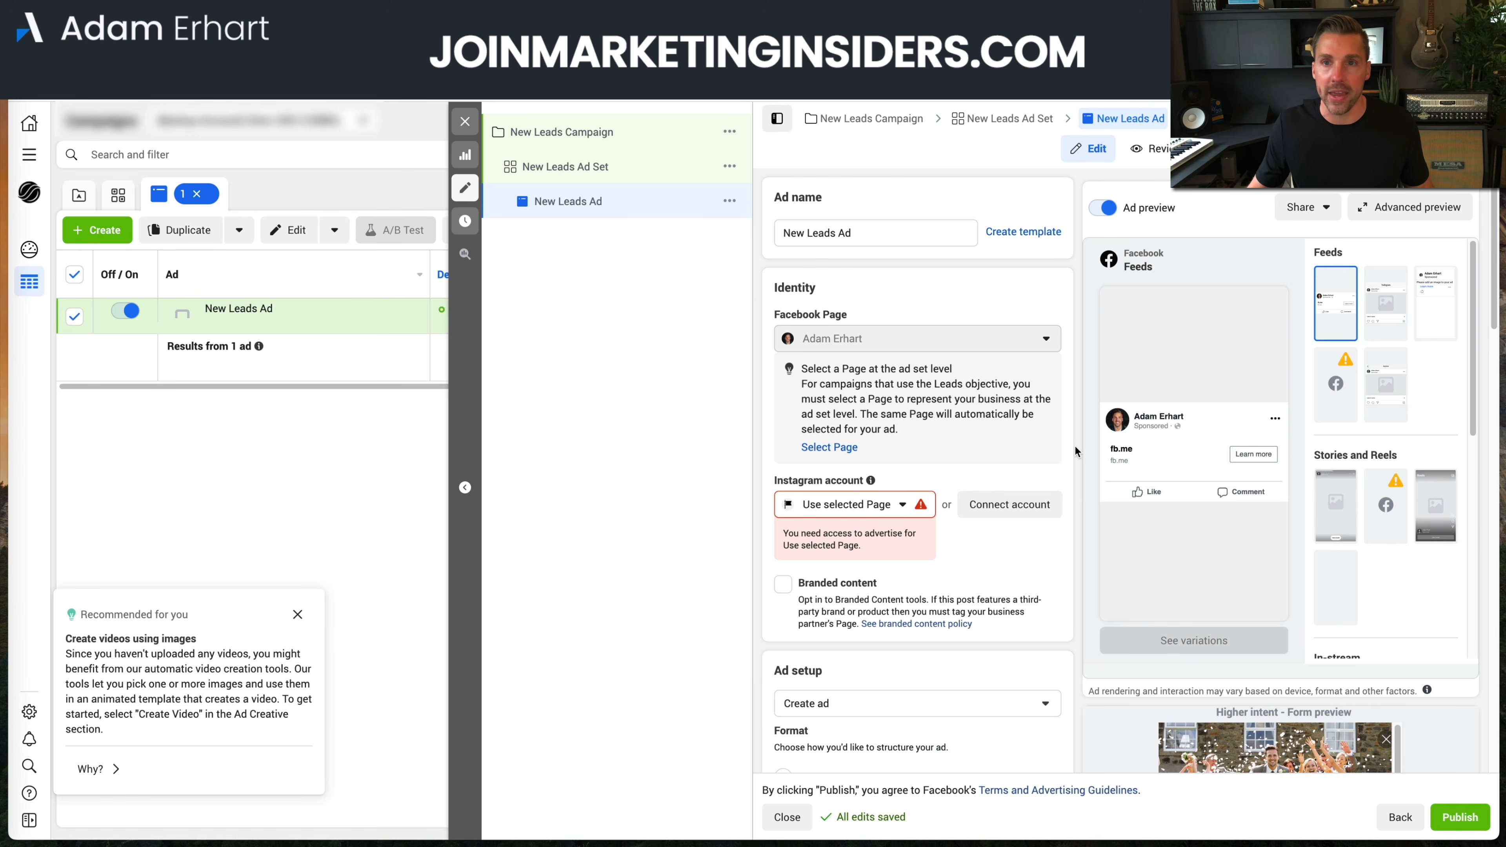
Rename the ad as Fishing
click(995, 9)
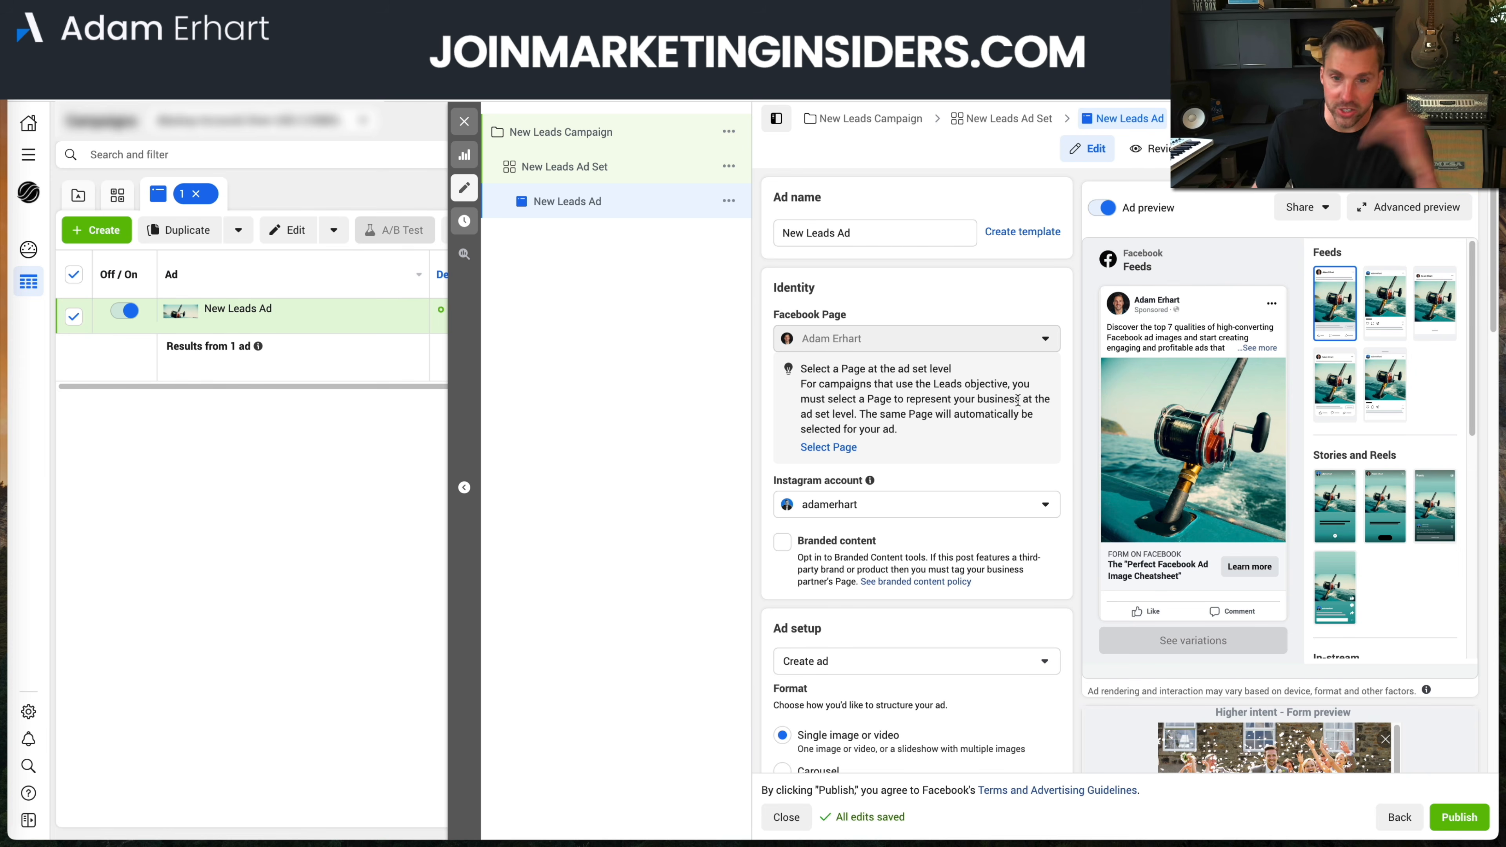
scroll(1018, 410, down, 2)
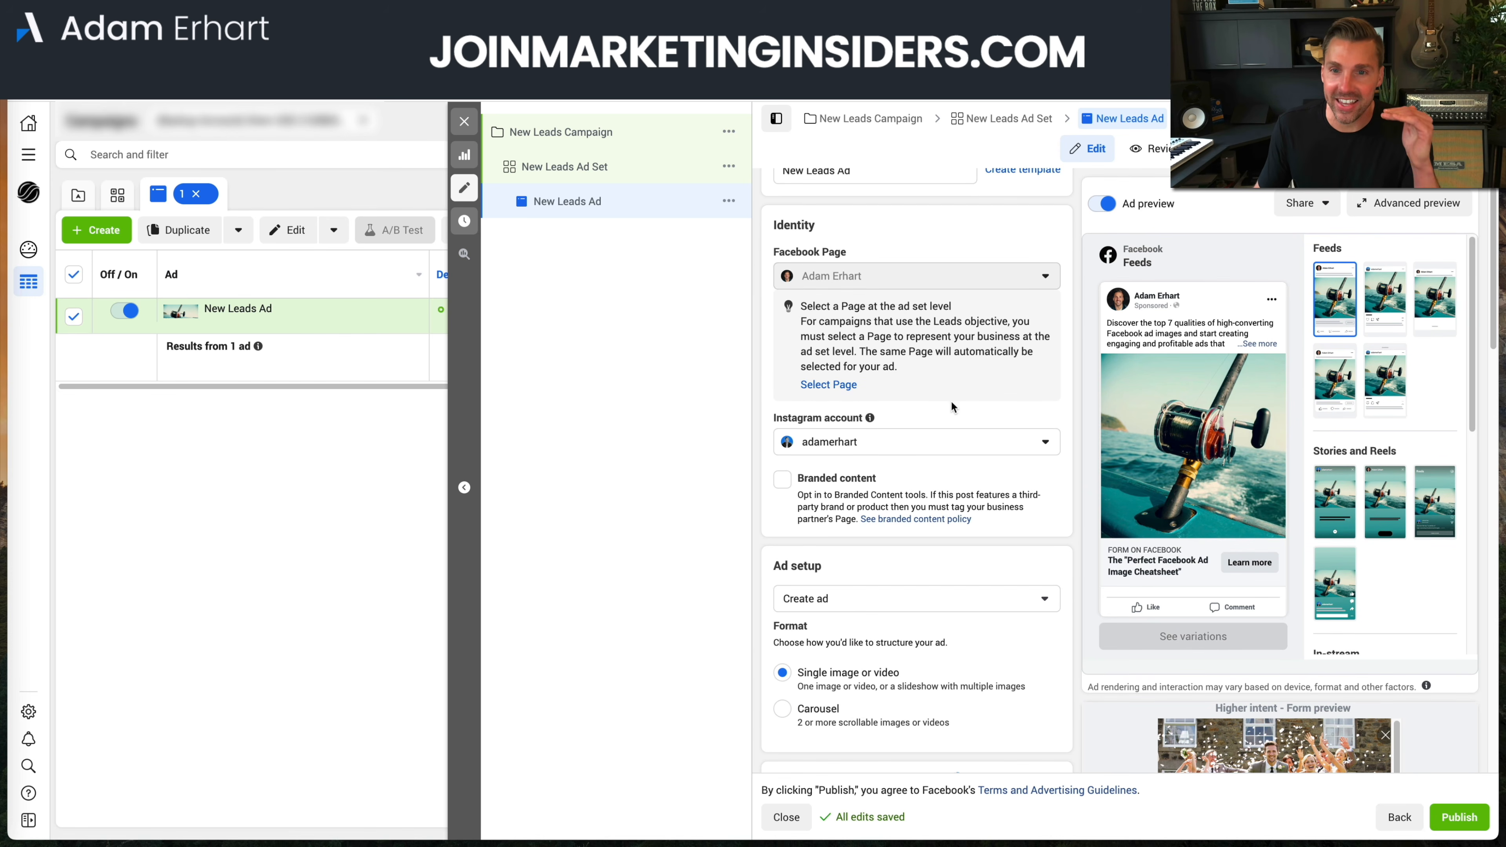
scroll(951, 405, down, 1)
scroll(943, 391, up, 2)
scroll(931, 382, down, 1)
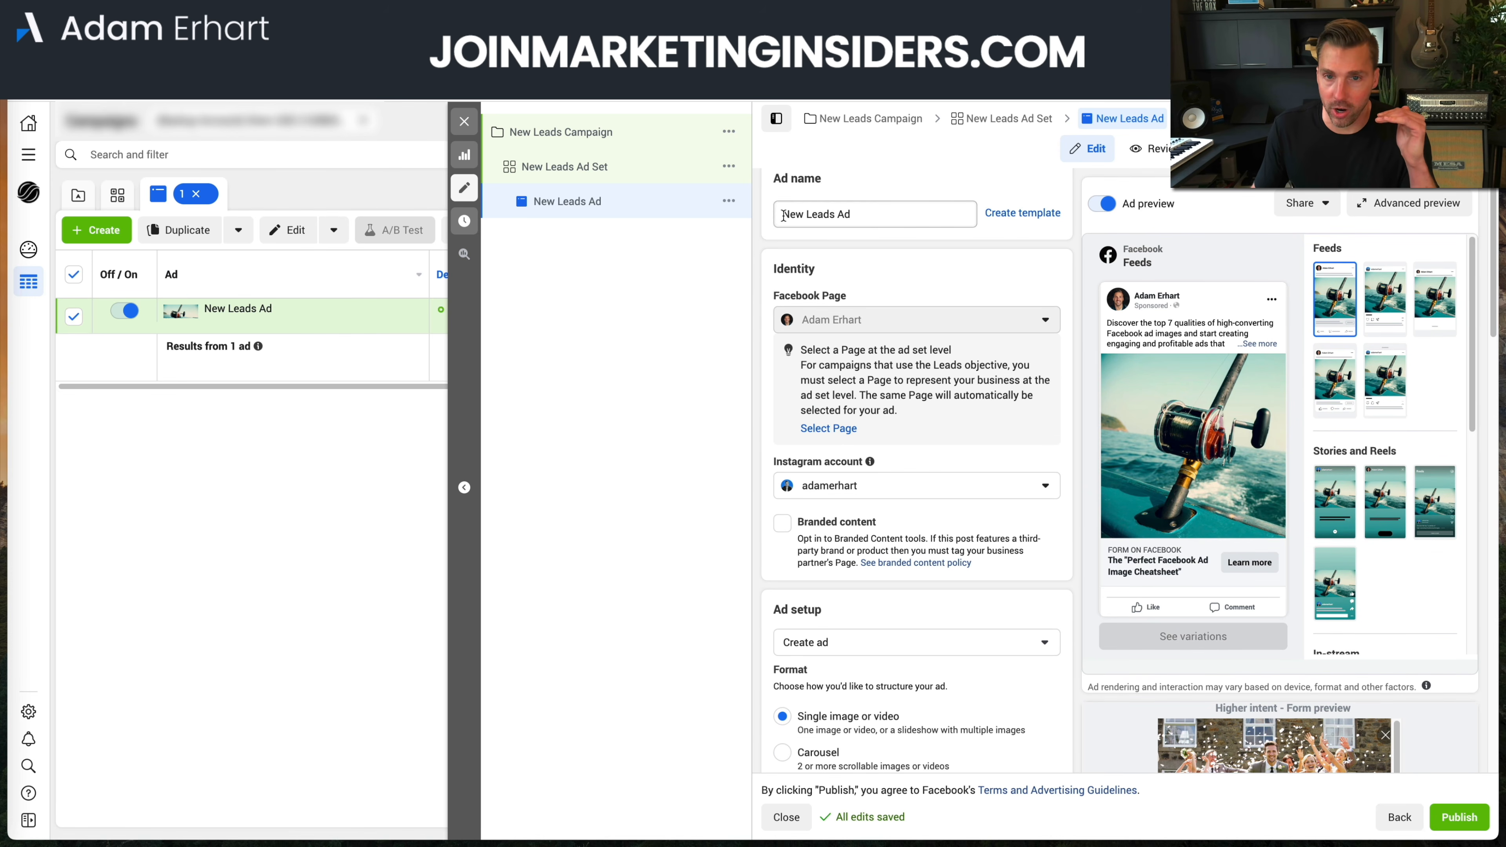
drag(868, 218, 737, 210)
text(Fisnhi)
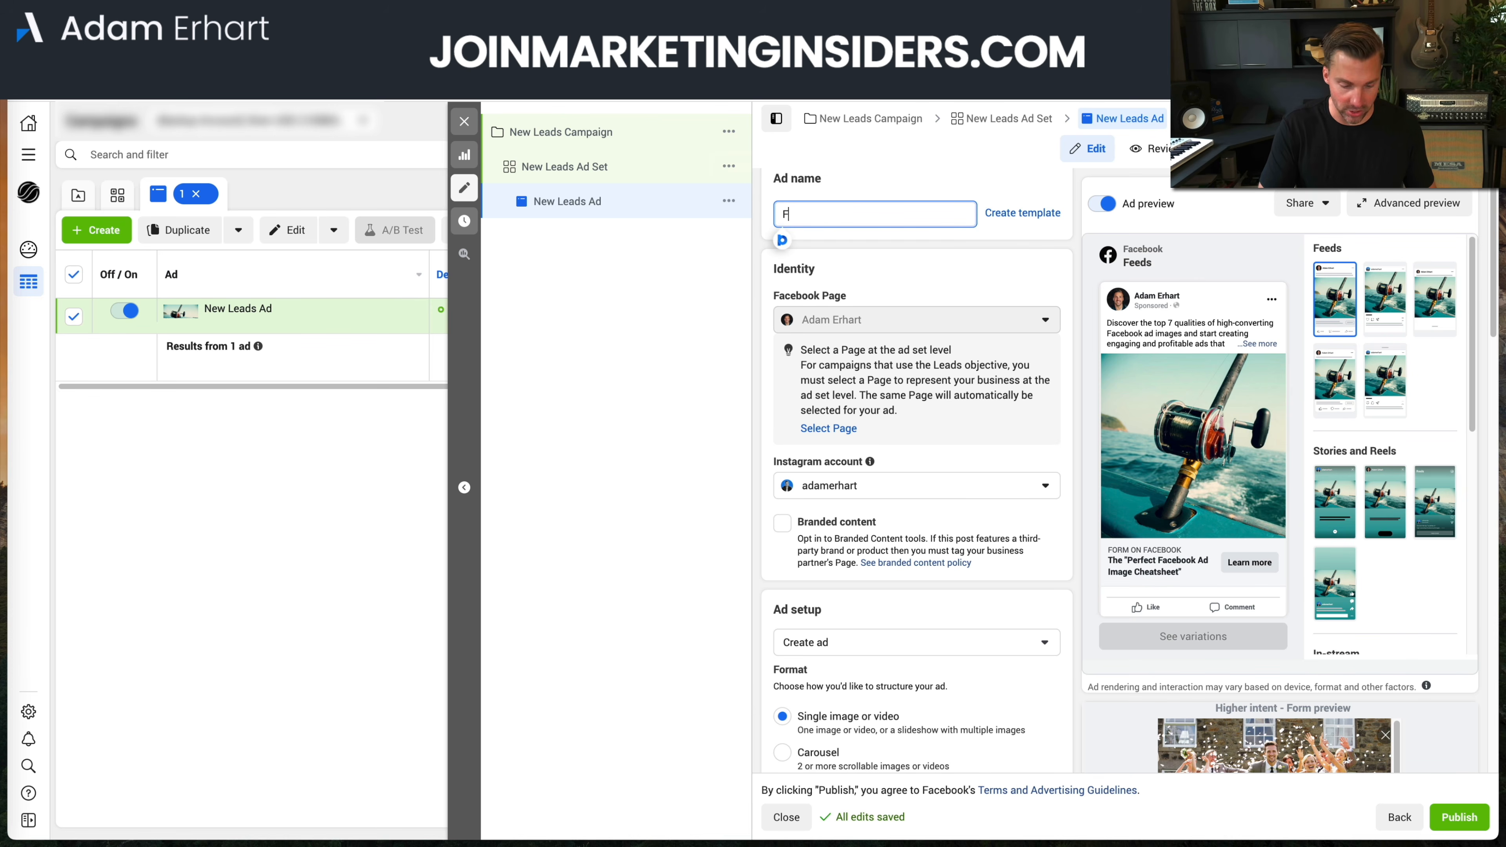
key(BackSpace)
key(BackSpace)
key(BackSpace)
text(hing)
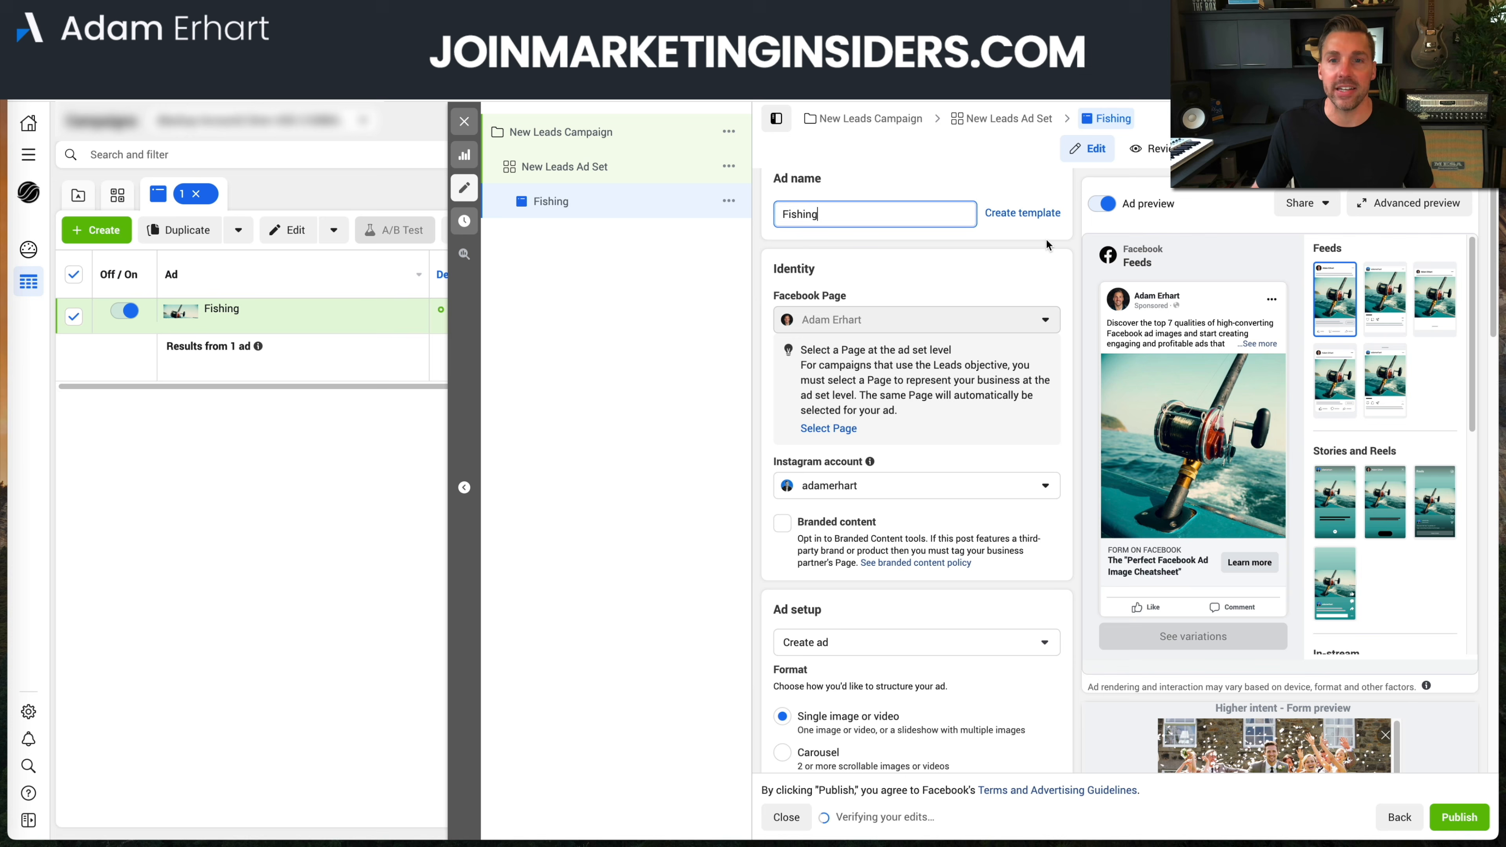
click(1071, 258)
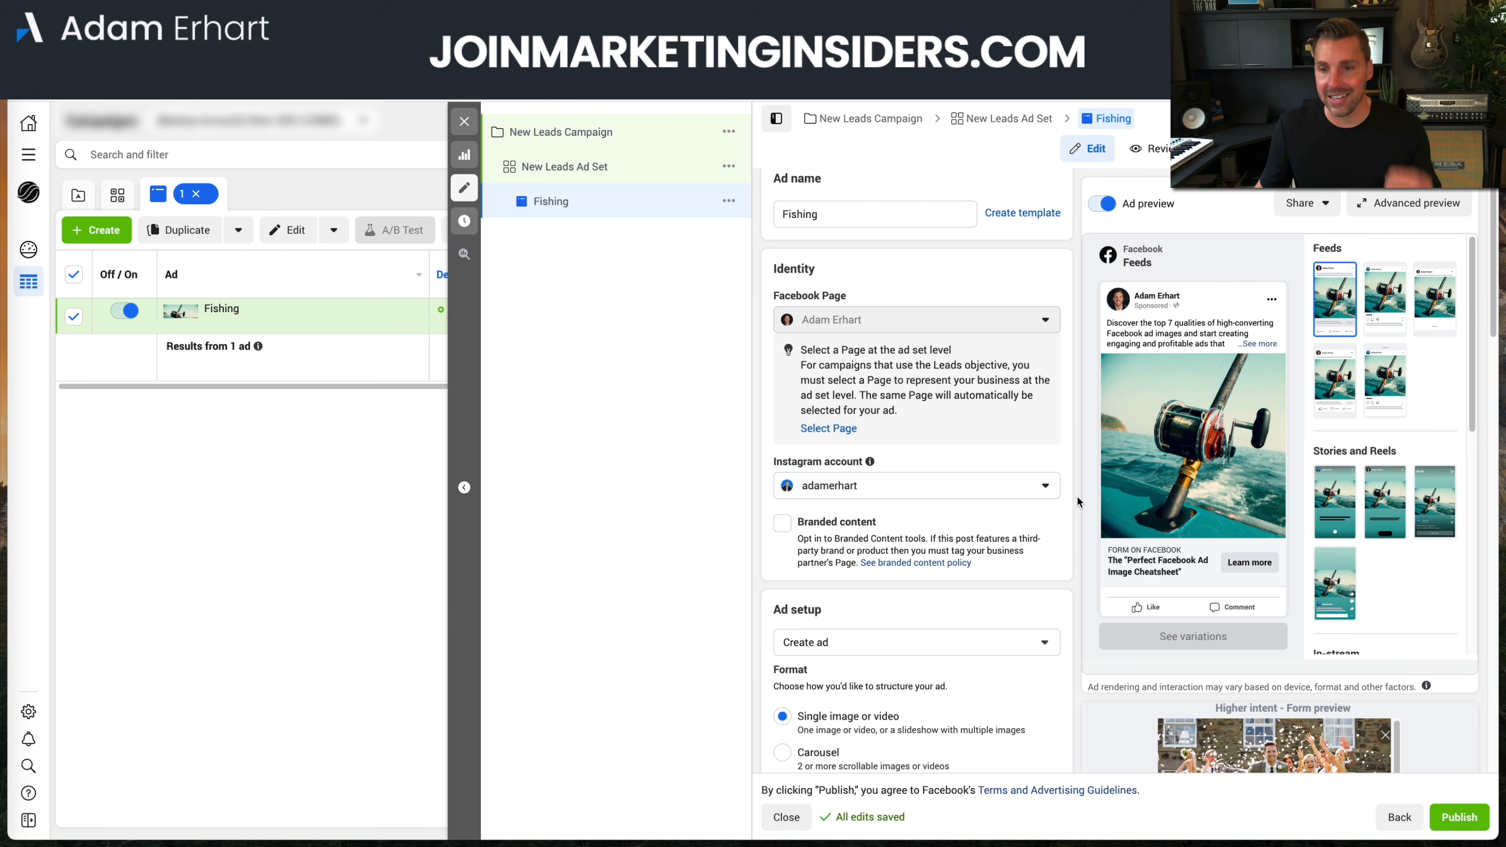
Crop the image for the Stories and Reels, Apps and sites placements to Vertical 9:16, framed on the fishing reel, and save it
scroll(1004, 500, down, 1)
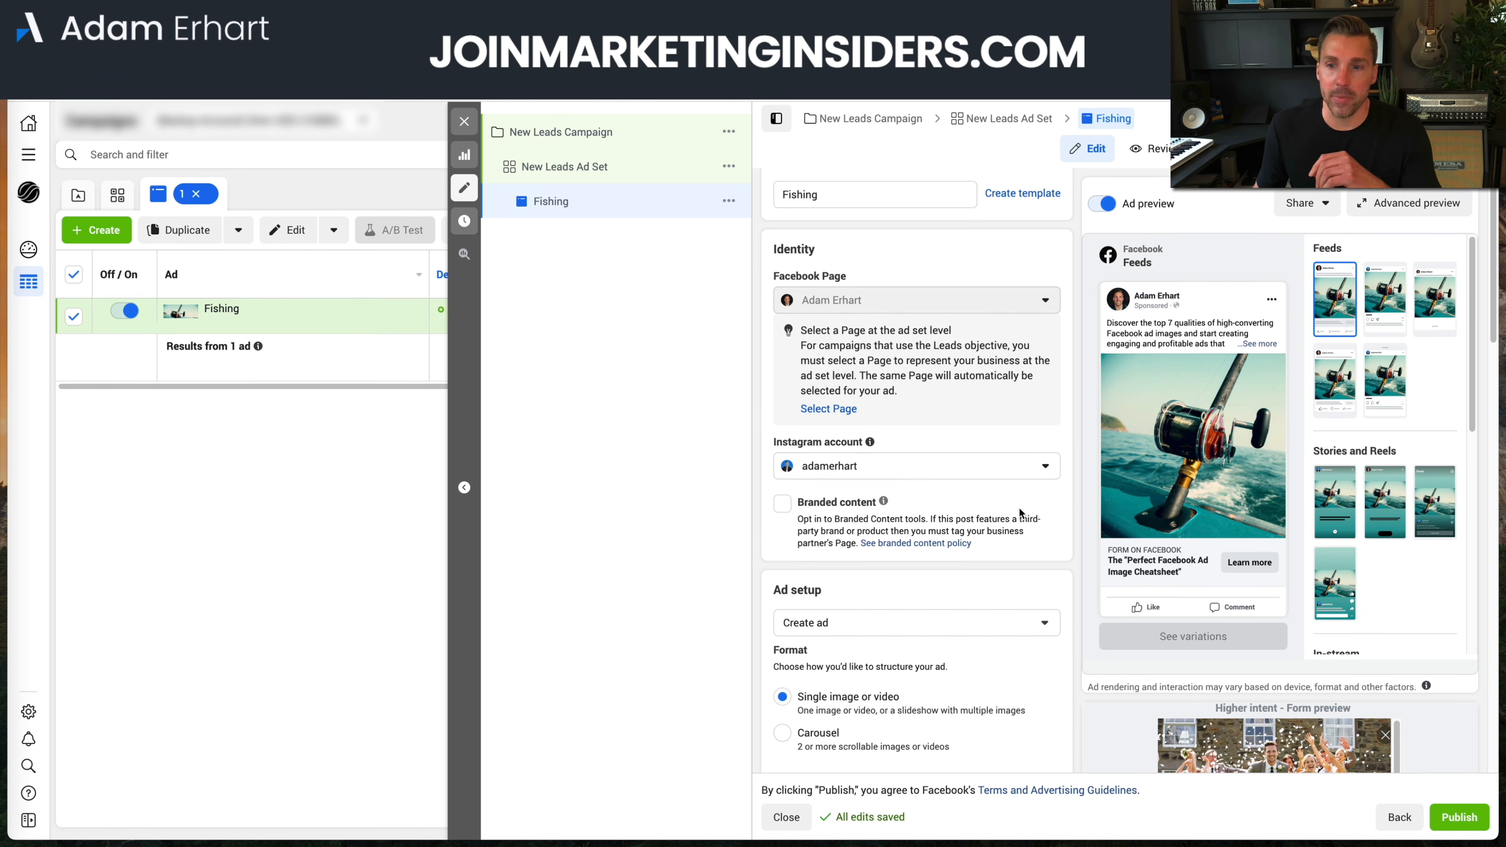
scroll(1019, 508, down, 4)
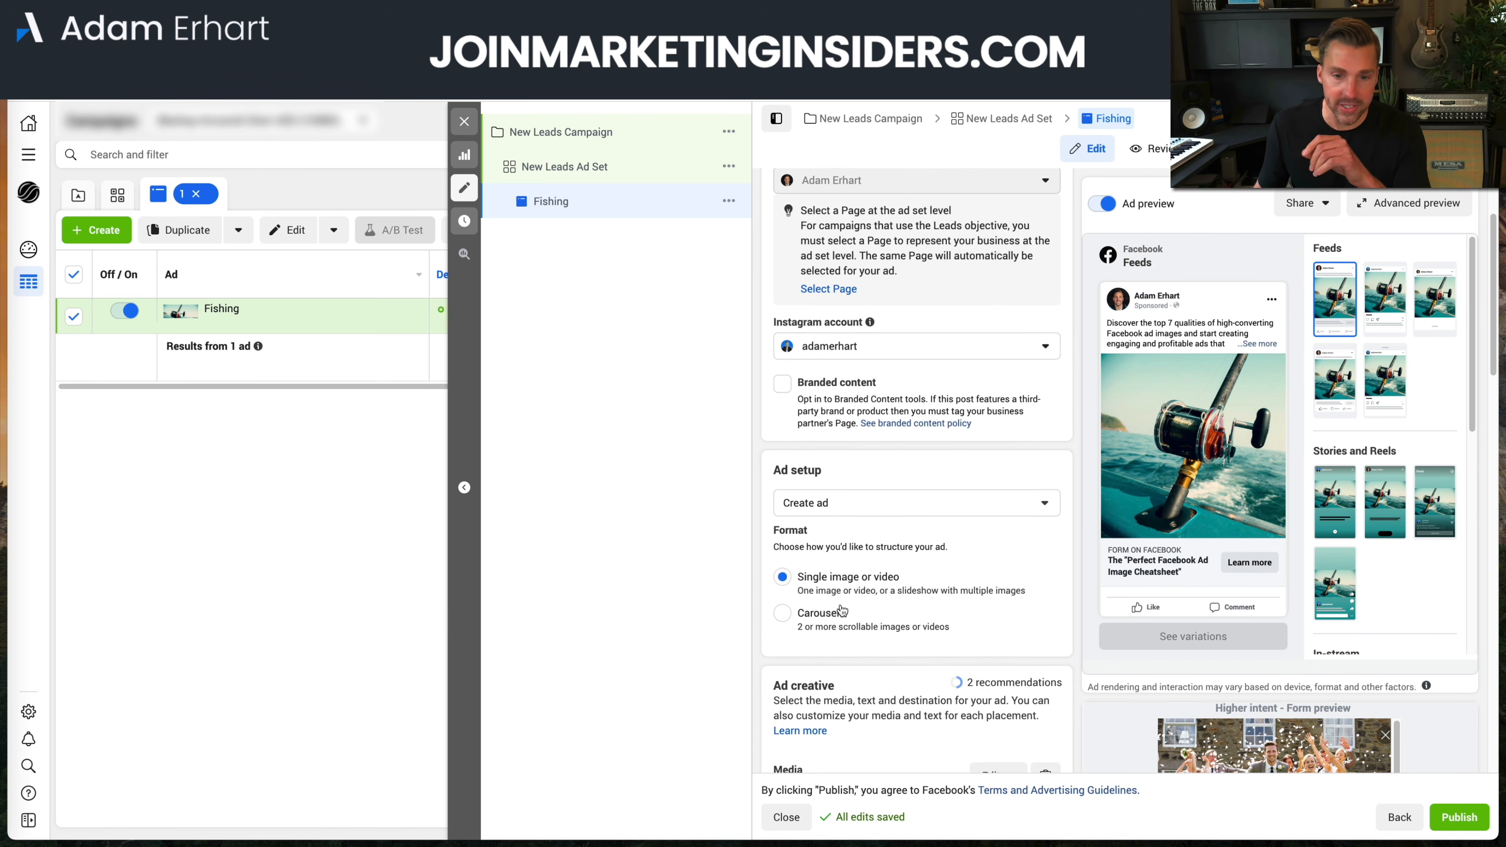
scroll(843, 611, down, 5)
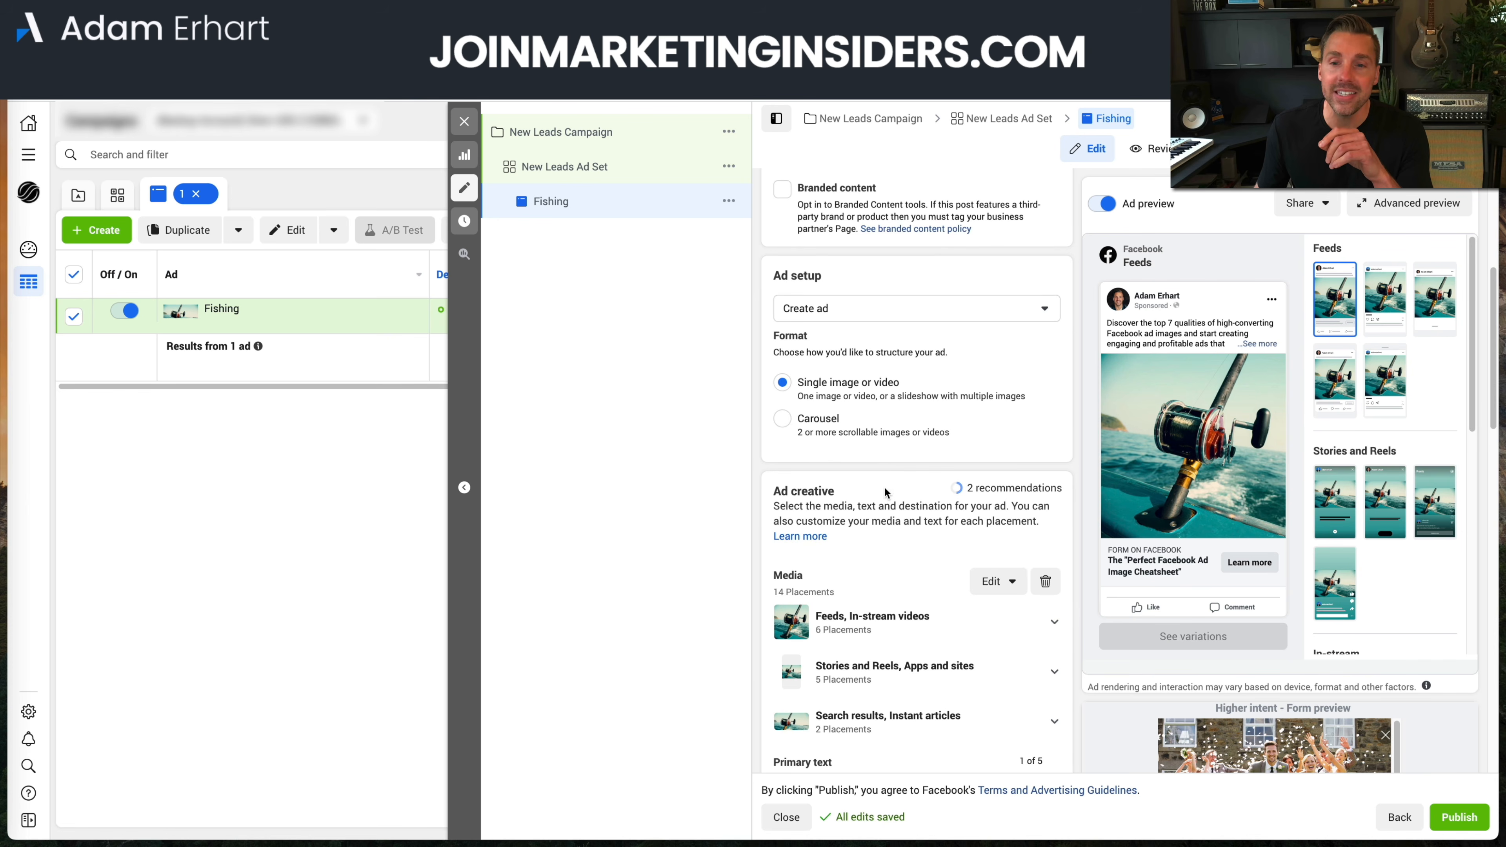
scroll(889, 510, down, 2)
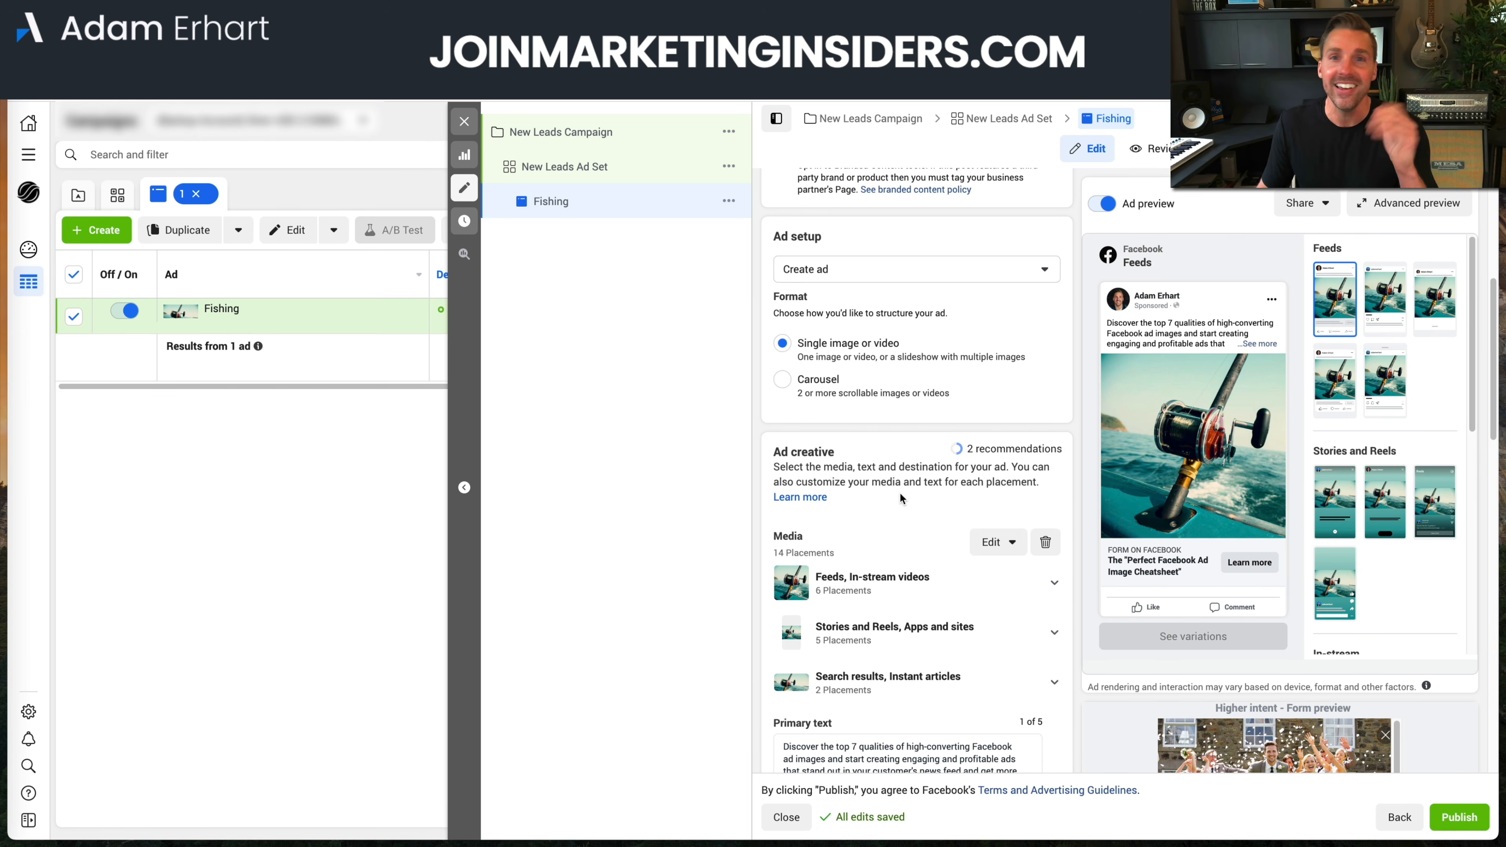
scroll(903, 490, down, 1)
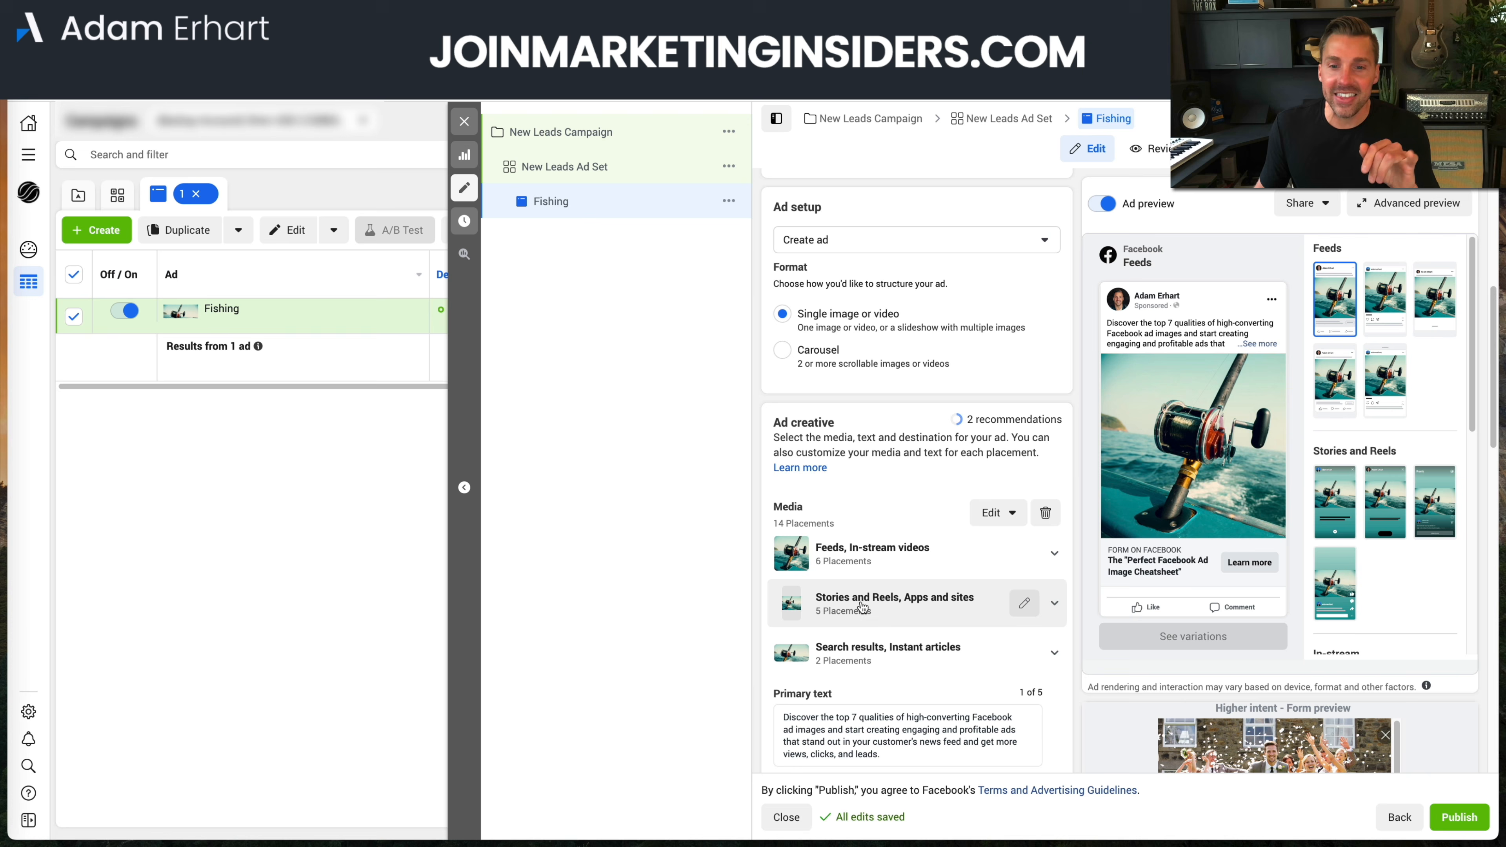
click(1023, 603)
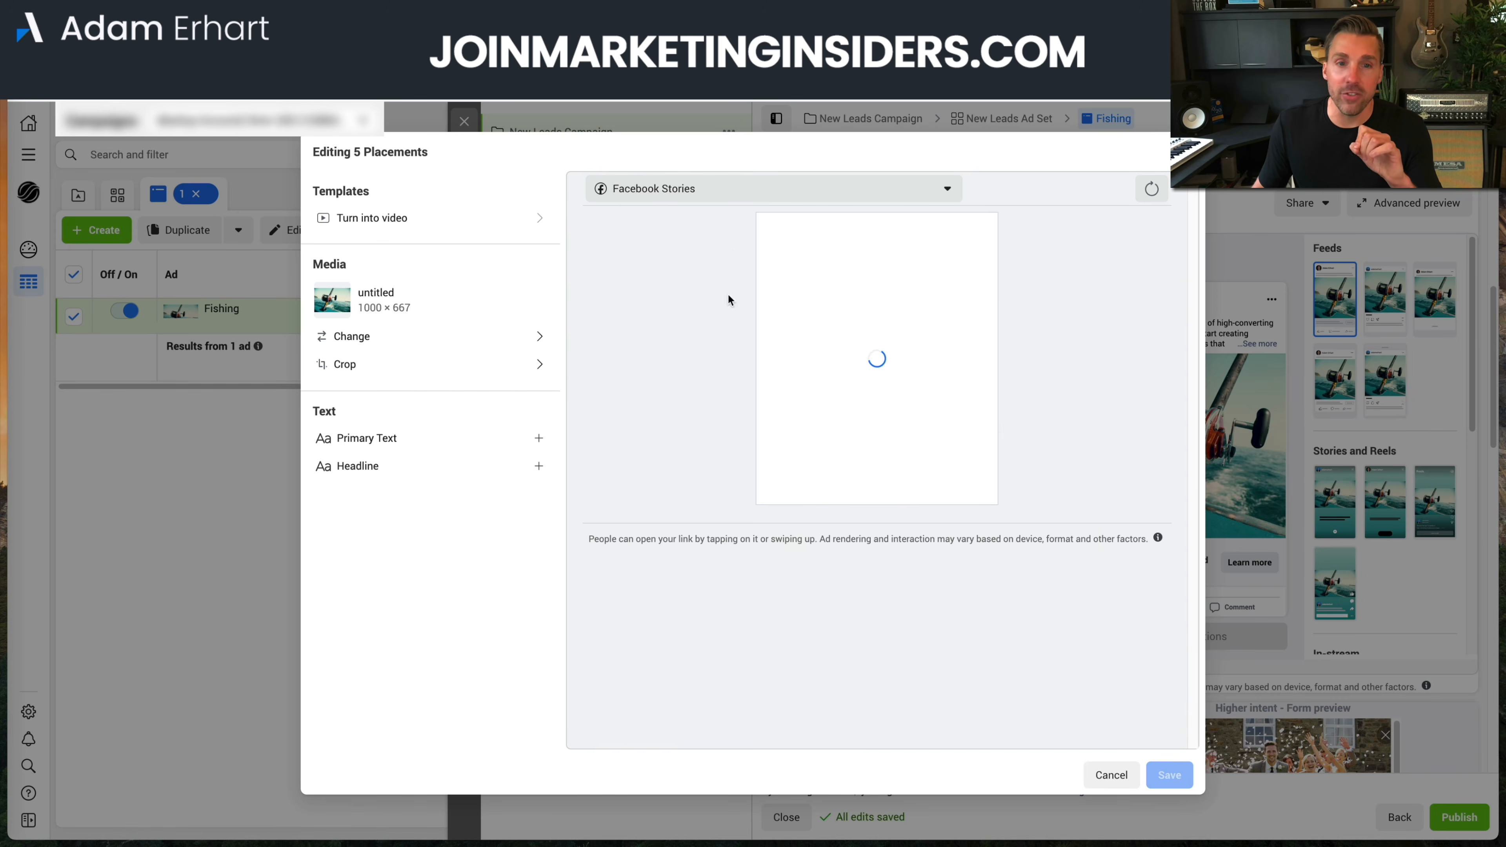
click(360, 364)
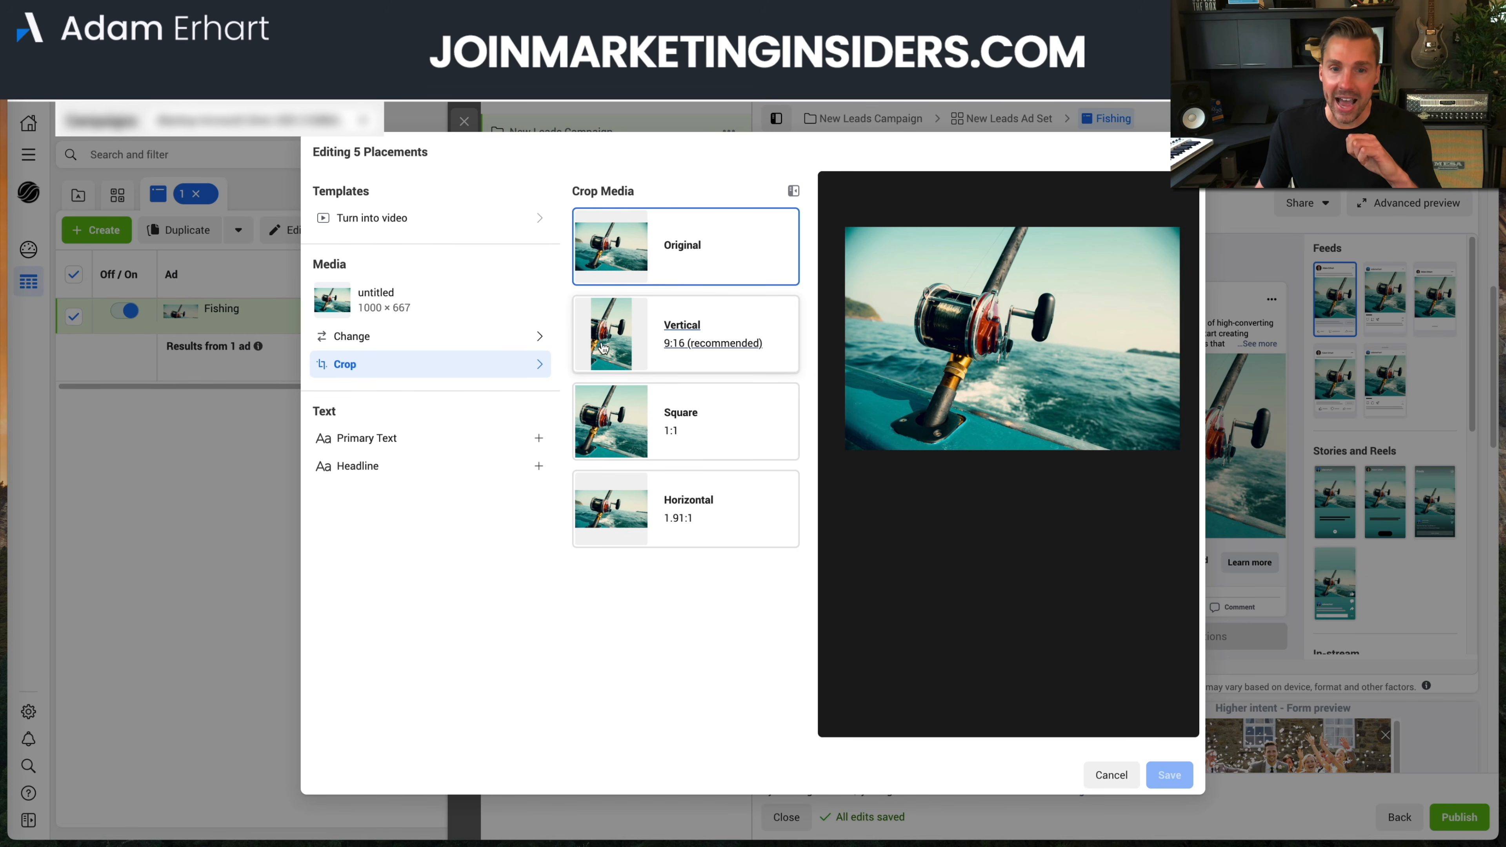
click(634, 348)
drag(1019, 366, 1005, 405)
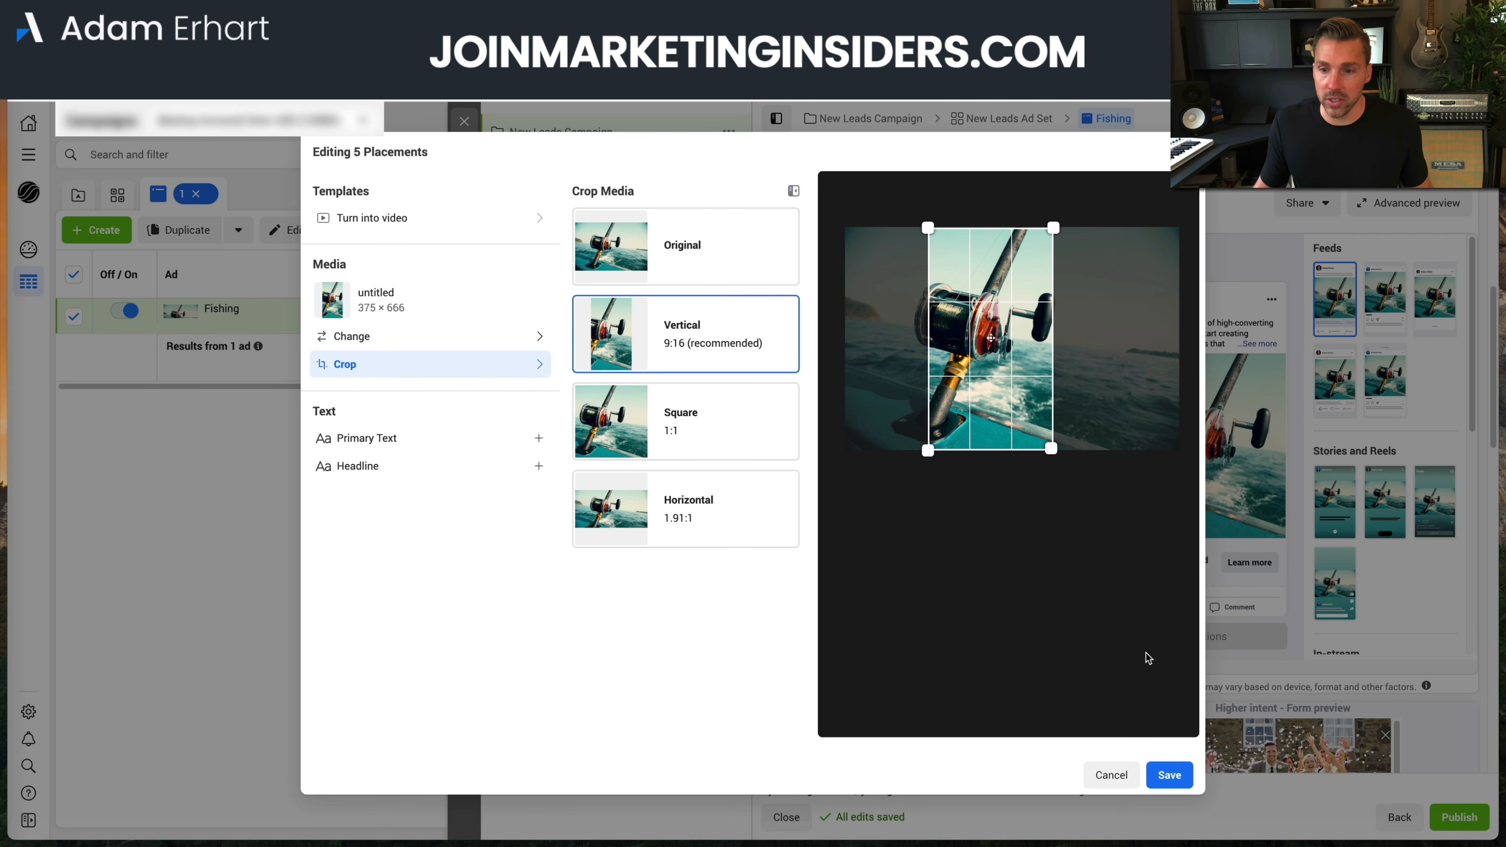
click(1167, 771)
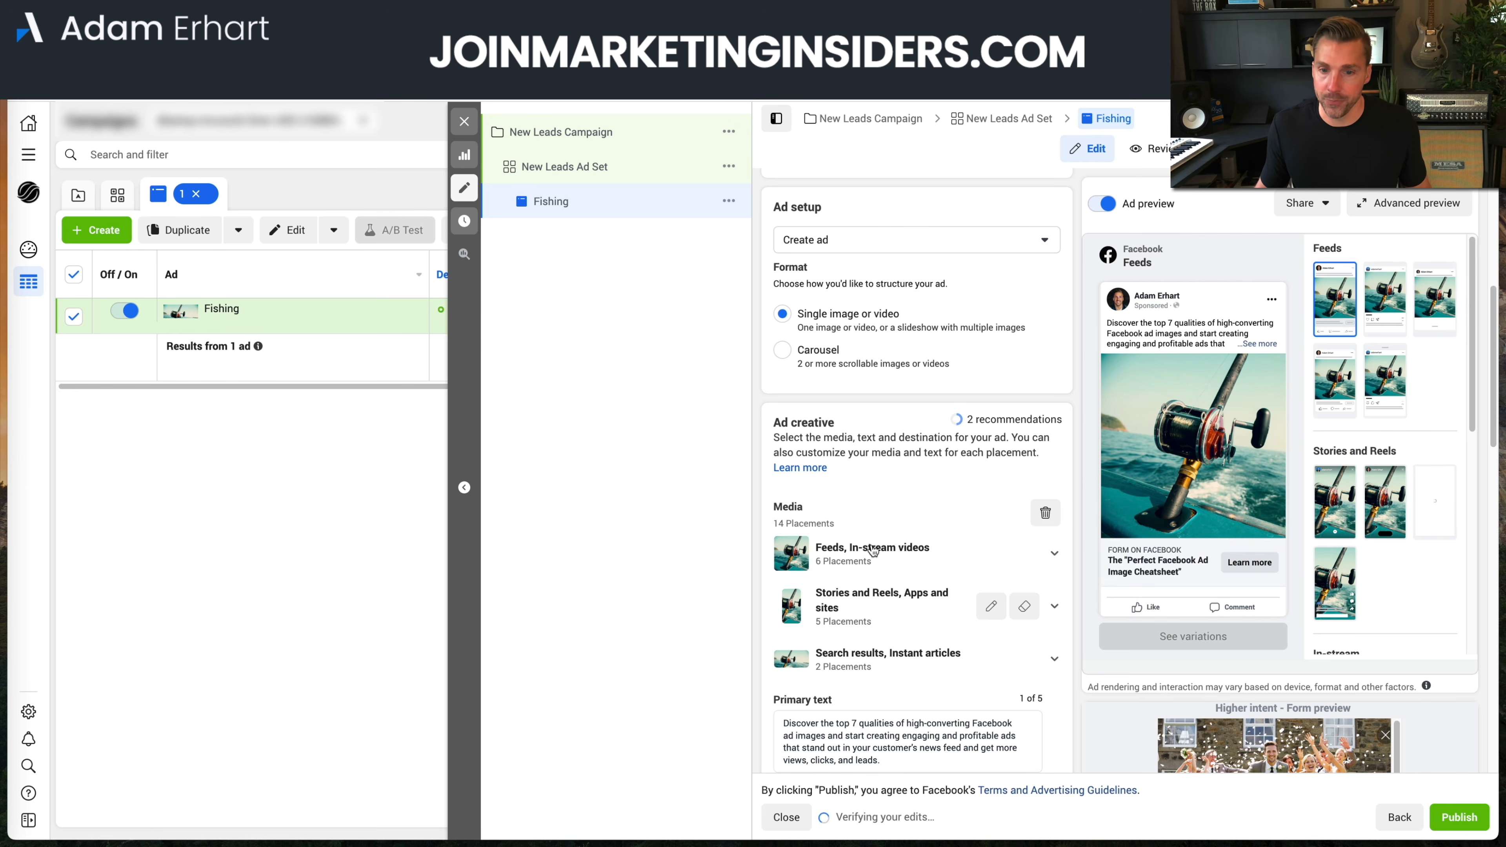
Recrop the Stories and Reels, Apps and sites image to Square 1:1 after comparing the Horizontal and Vertical crops, and save it
click(992, 608)
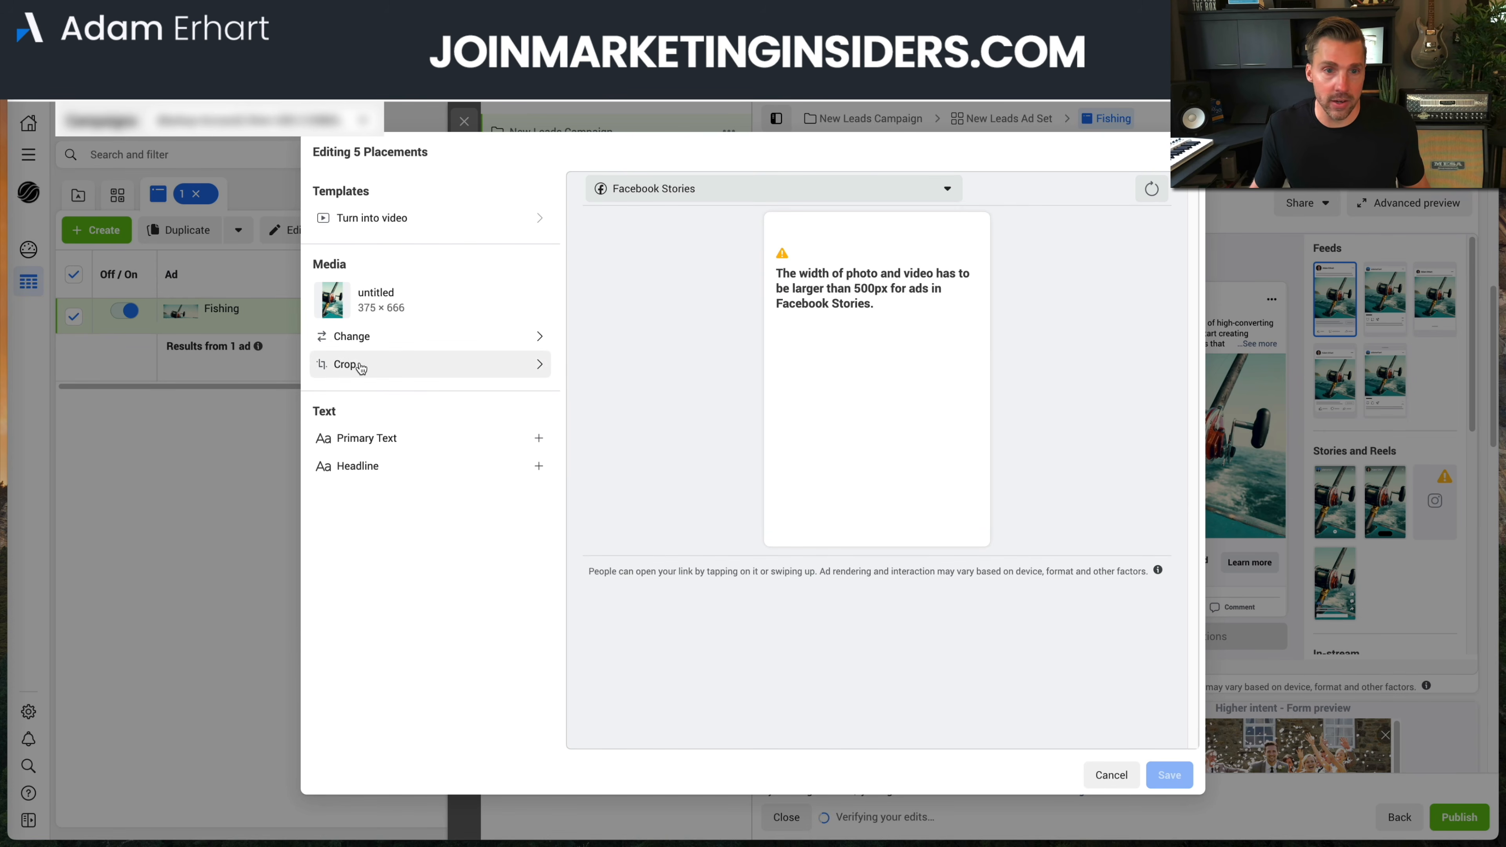
click(360, 367)
click(715, 415)
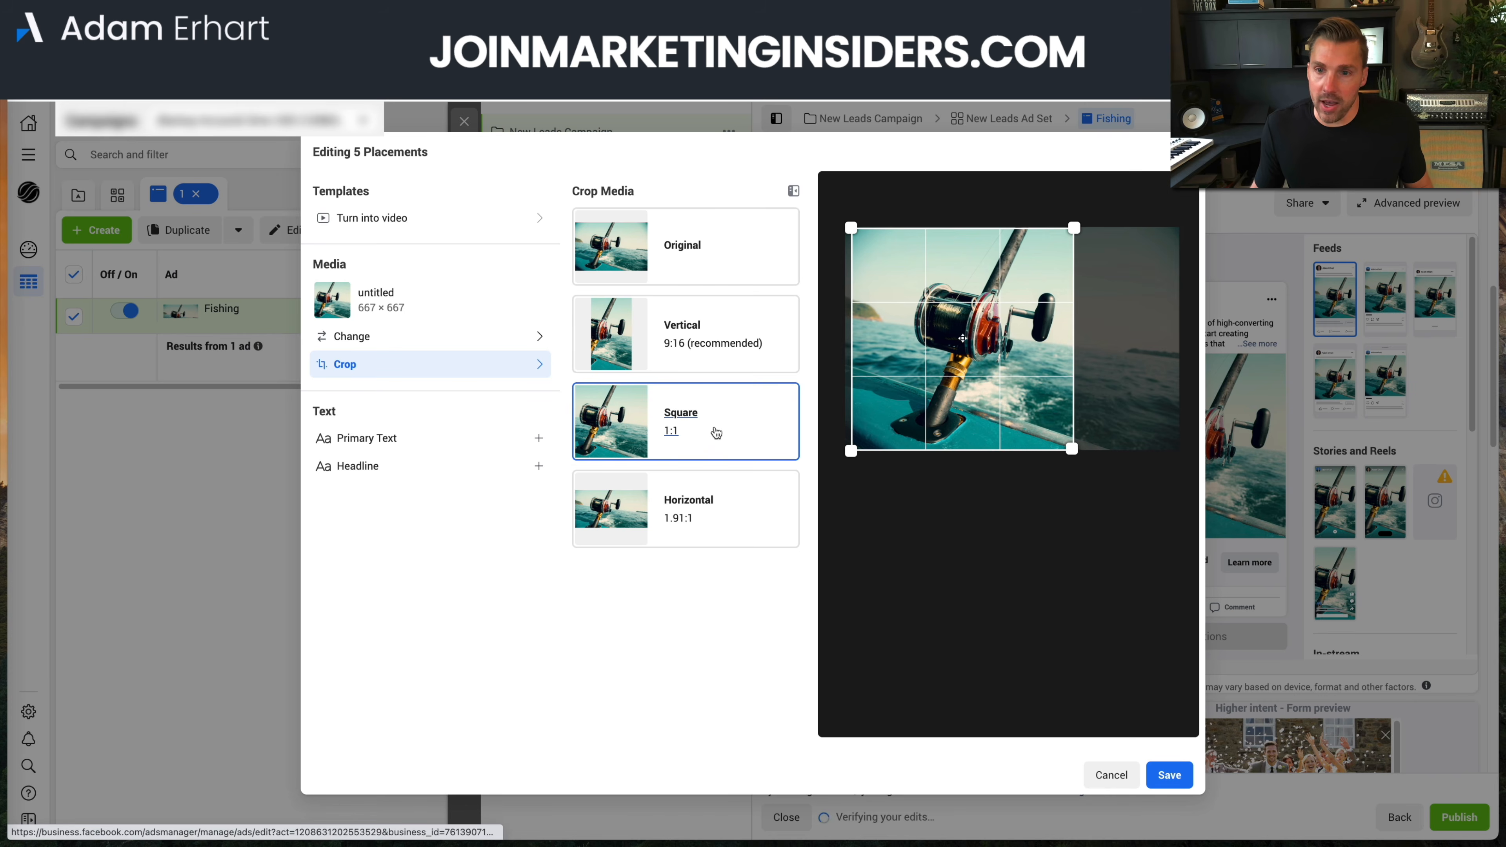
mouse_move(973, 373)
mouse_down()
mouse_move(1044, 372)
mouse_move(947, 373)
mouse_move(964, 373)
mouse_up()
click(682, 515)
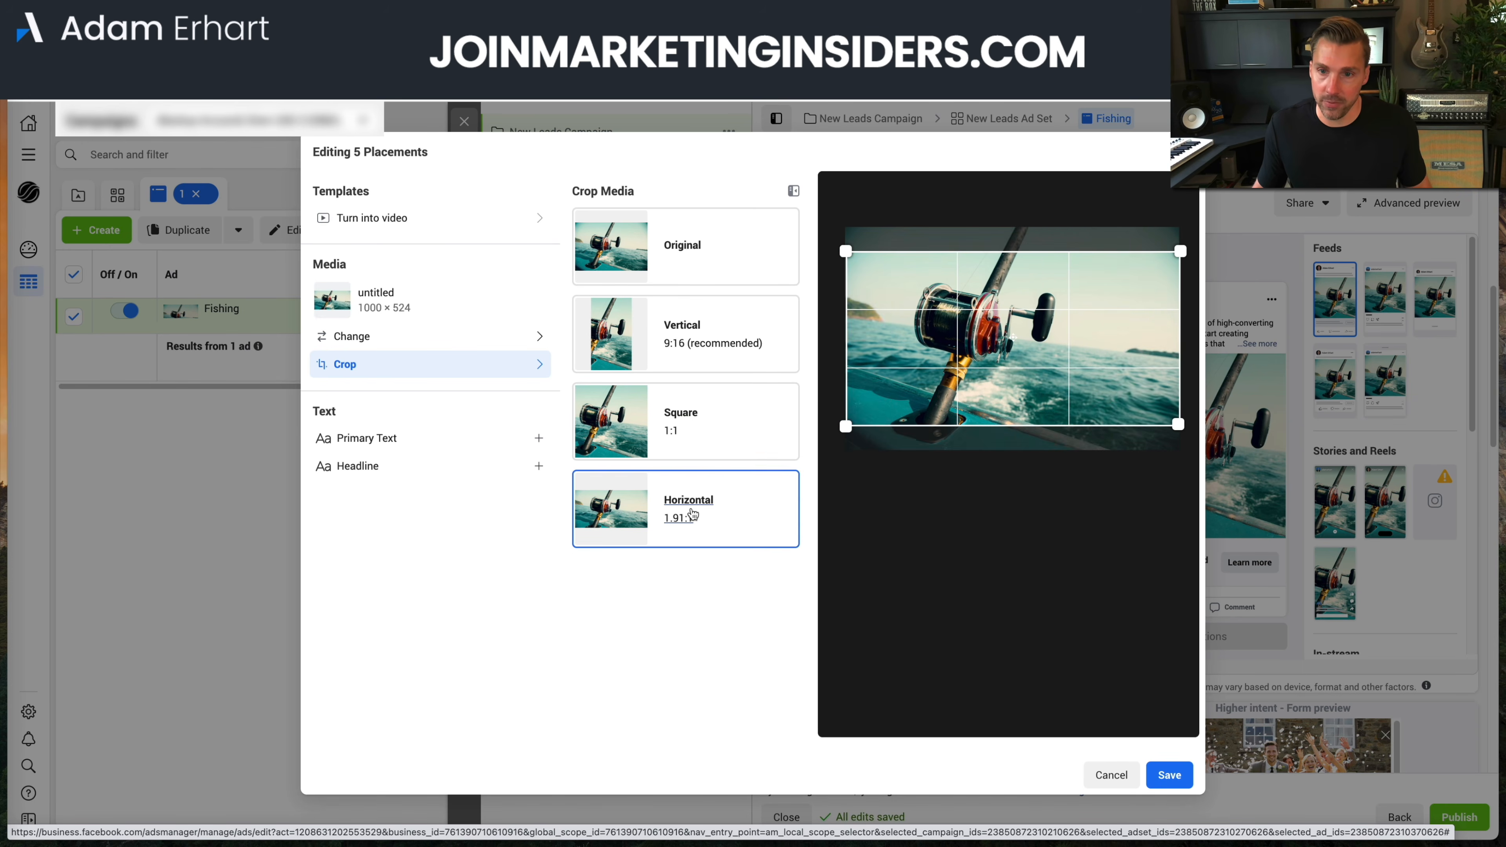
click(657, 360)
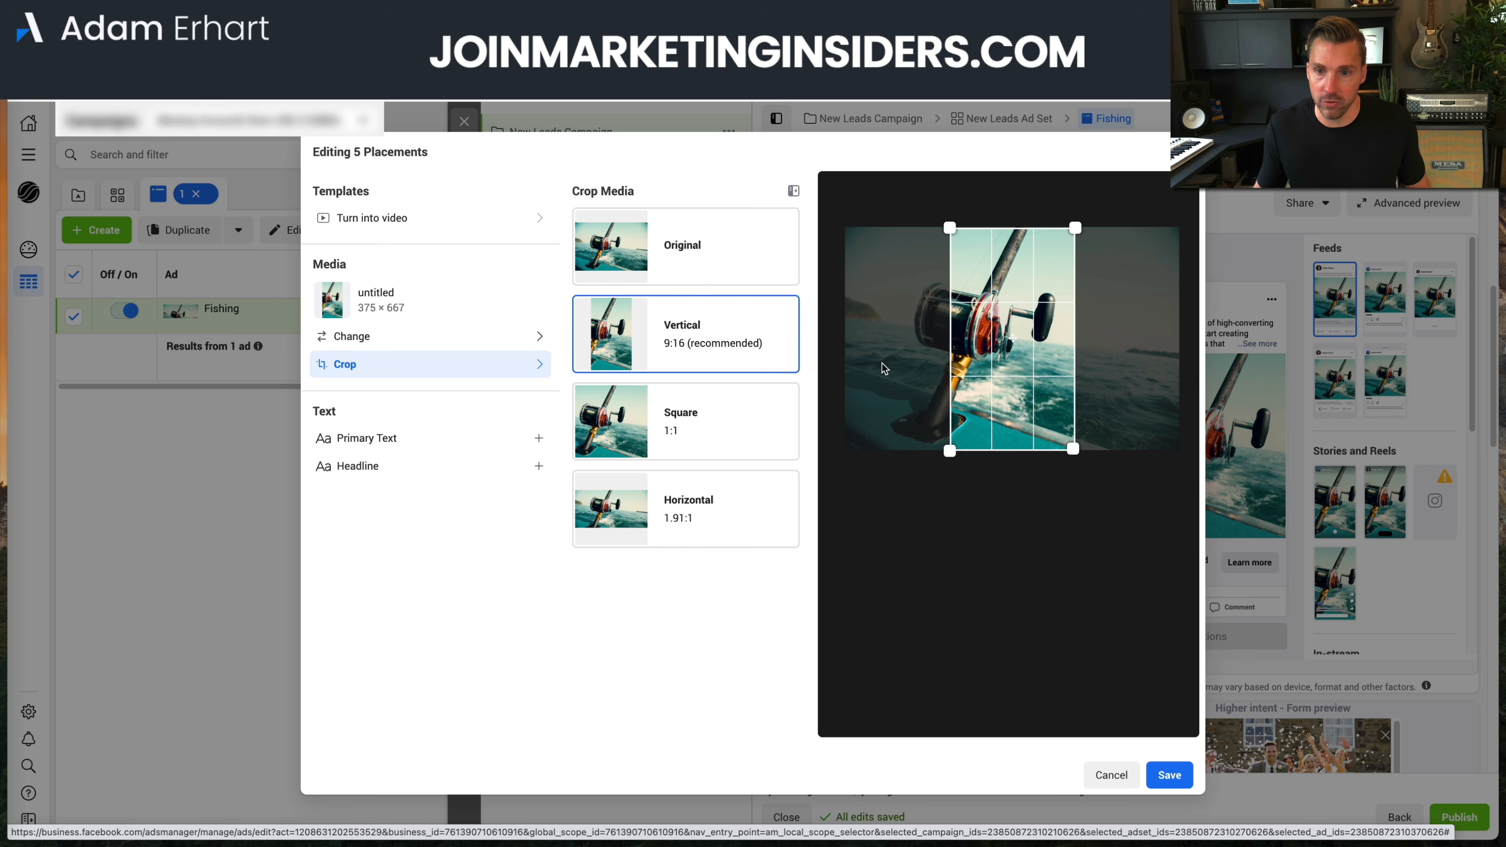
drag(1004, 386, 968, 386)
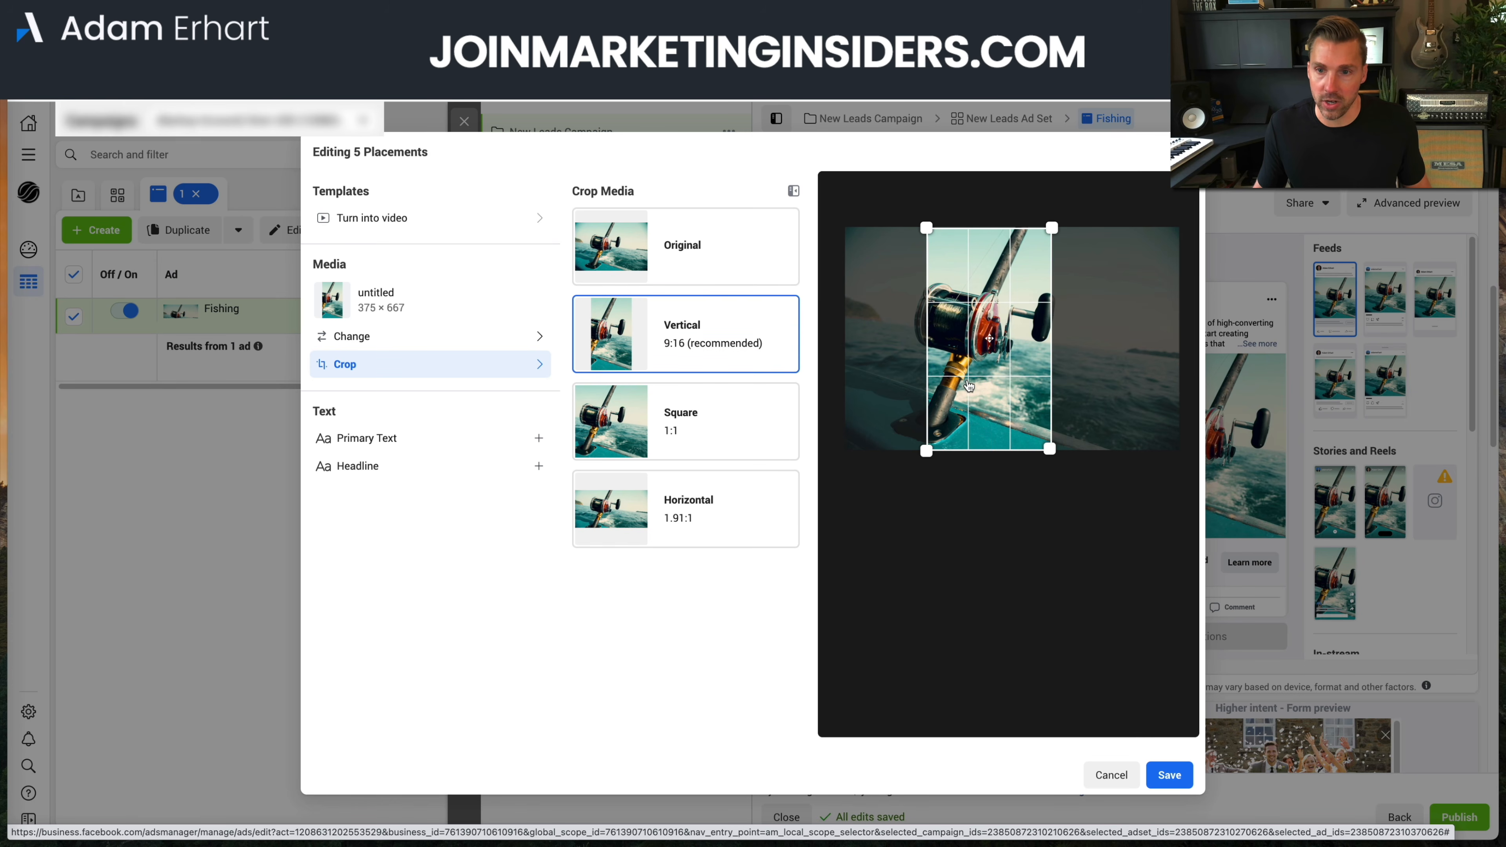
click(705, 432)
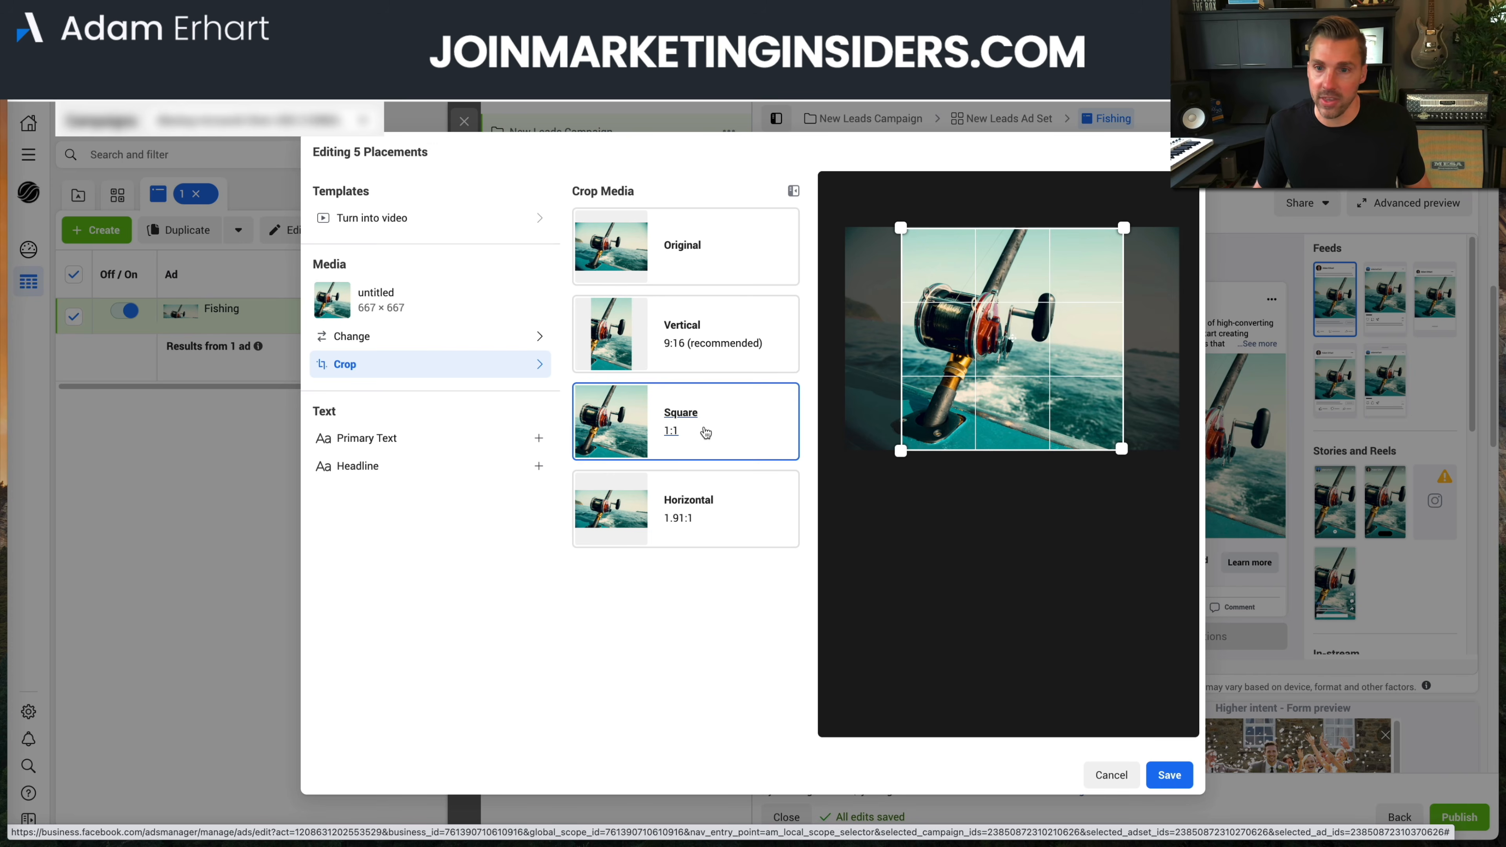
click(1163, 774)
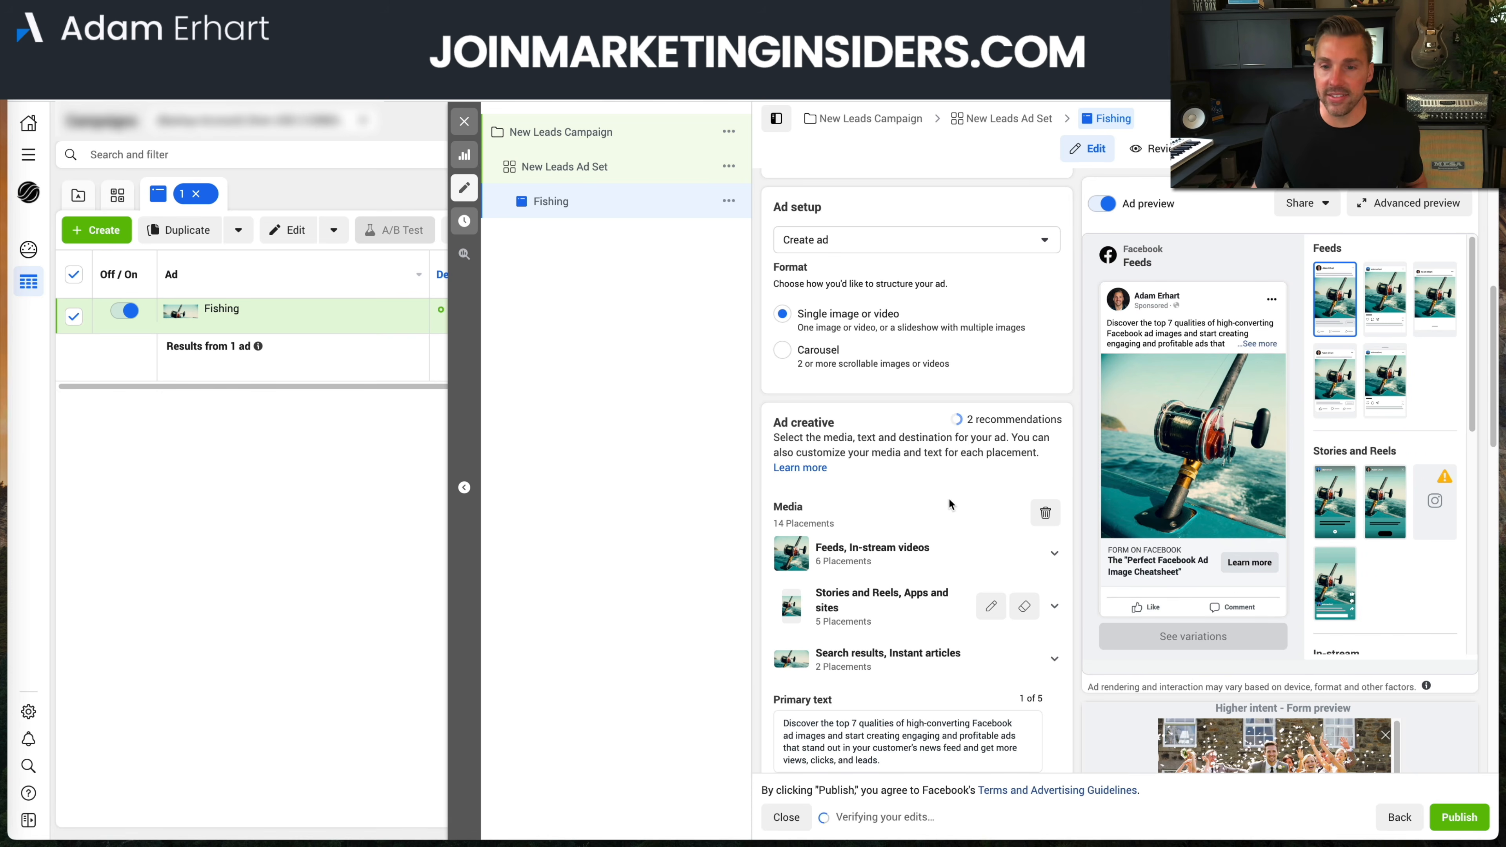
Insert "Want to learn the secret behind creating better and more profitable Facebook Ads?" above the existing paragraph in the ad's primary text
scroll(948, 497, down, 5)
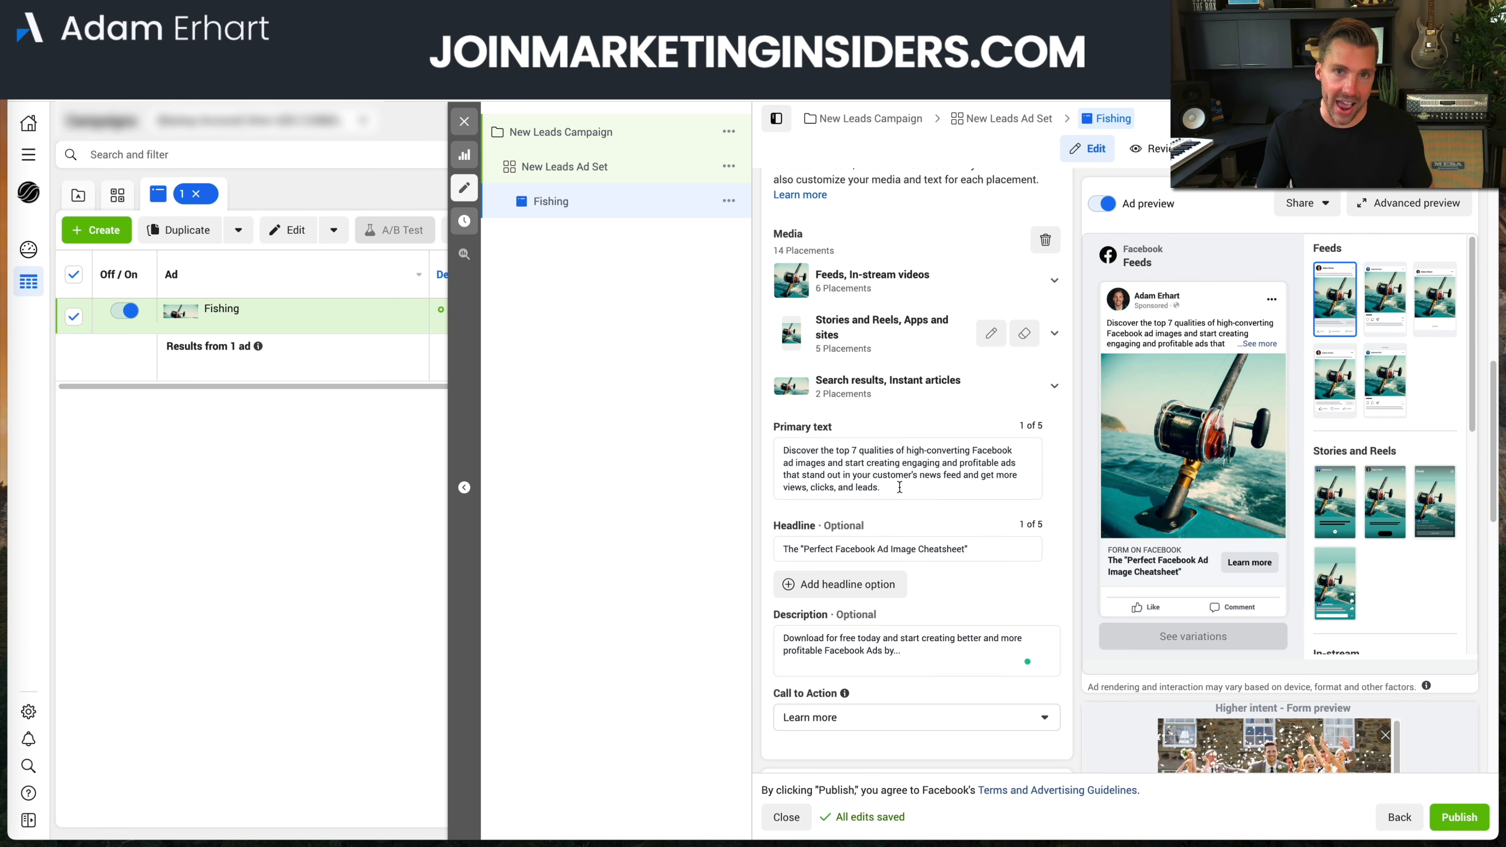
click(908, 449)
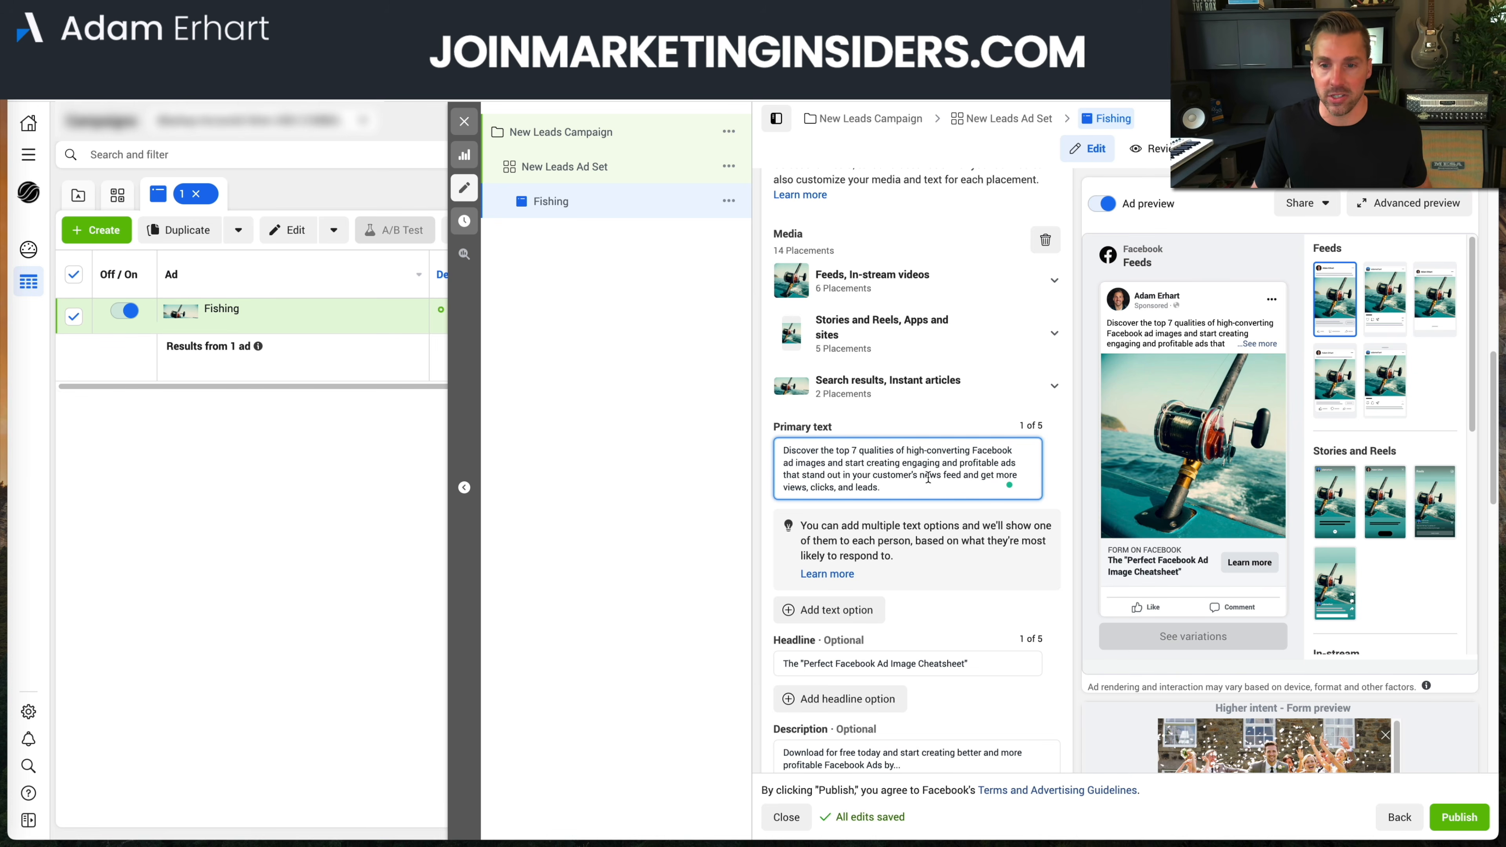
click(914, 487)
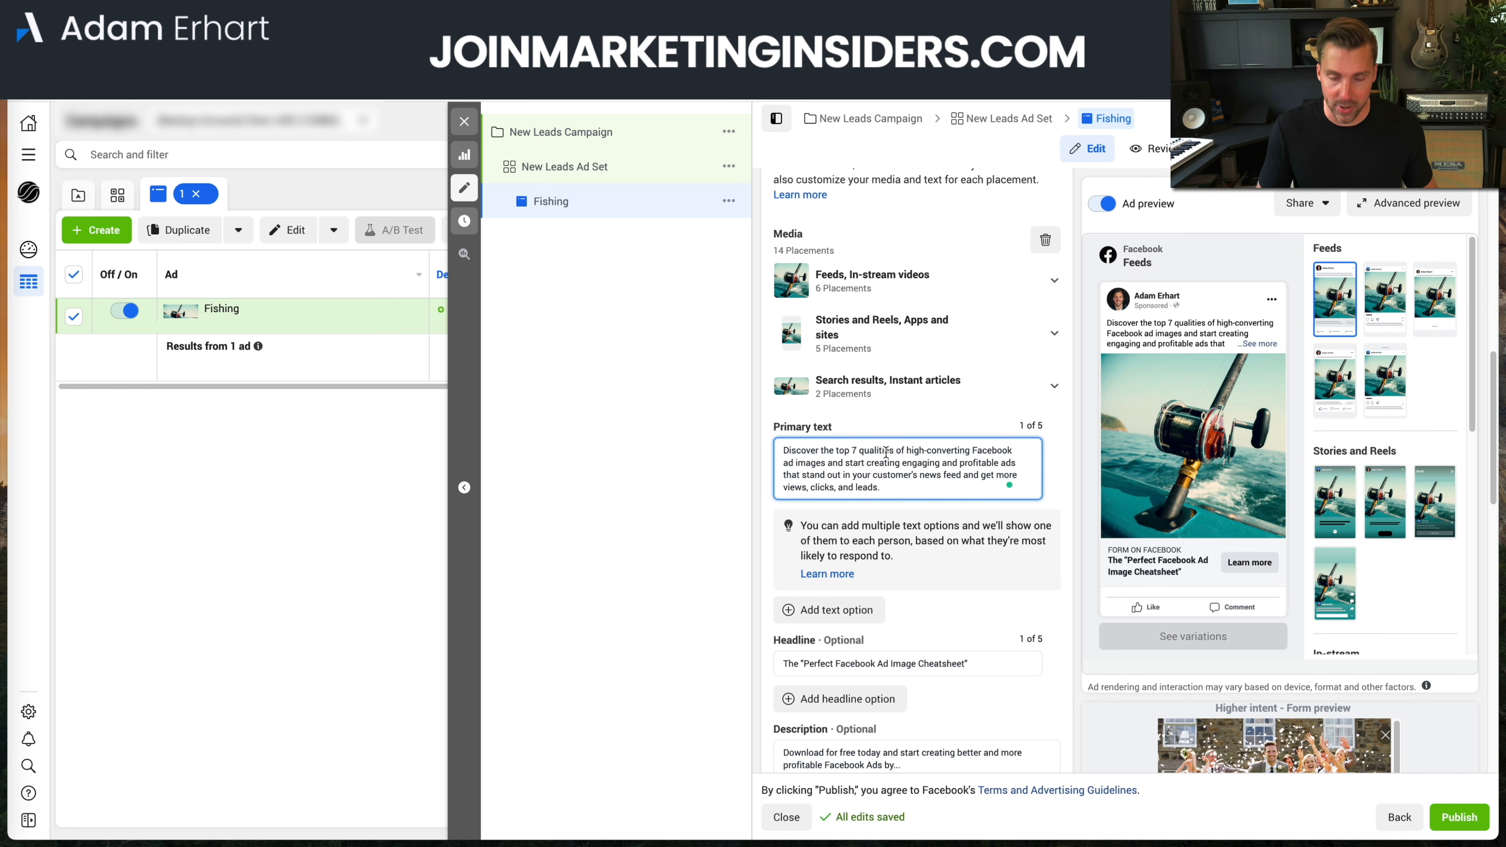
key(Return)
key(Return)
key(Up)
key(Up)
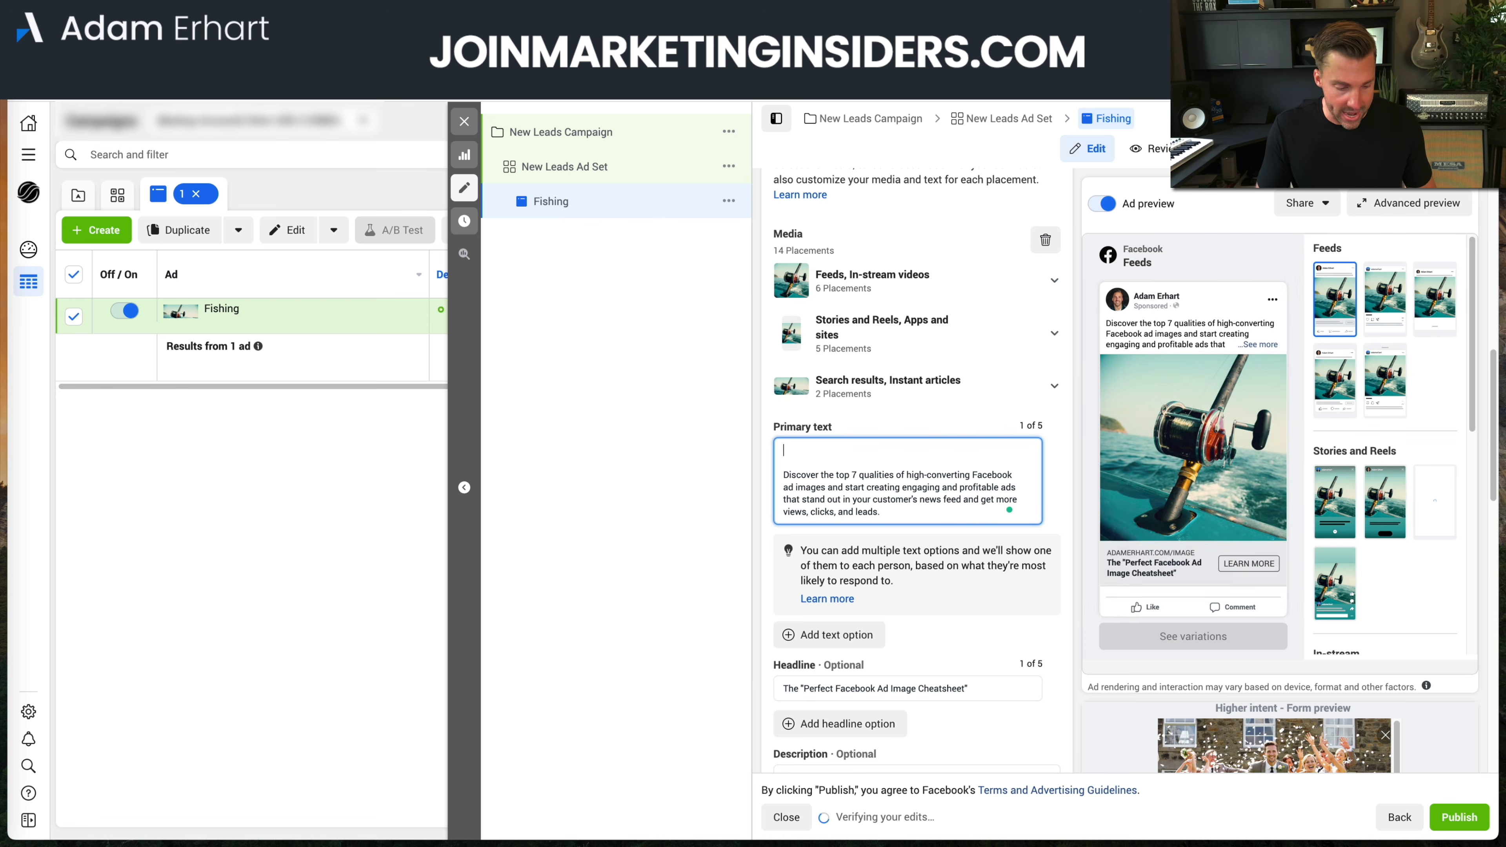
text(Want)
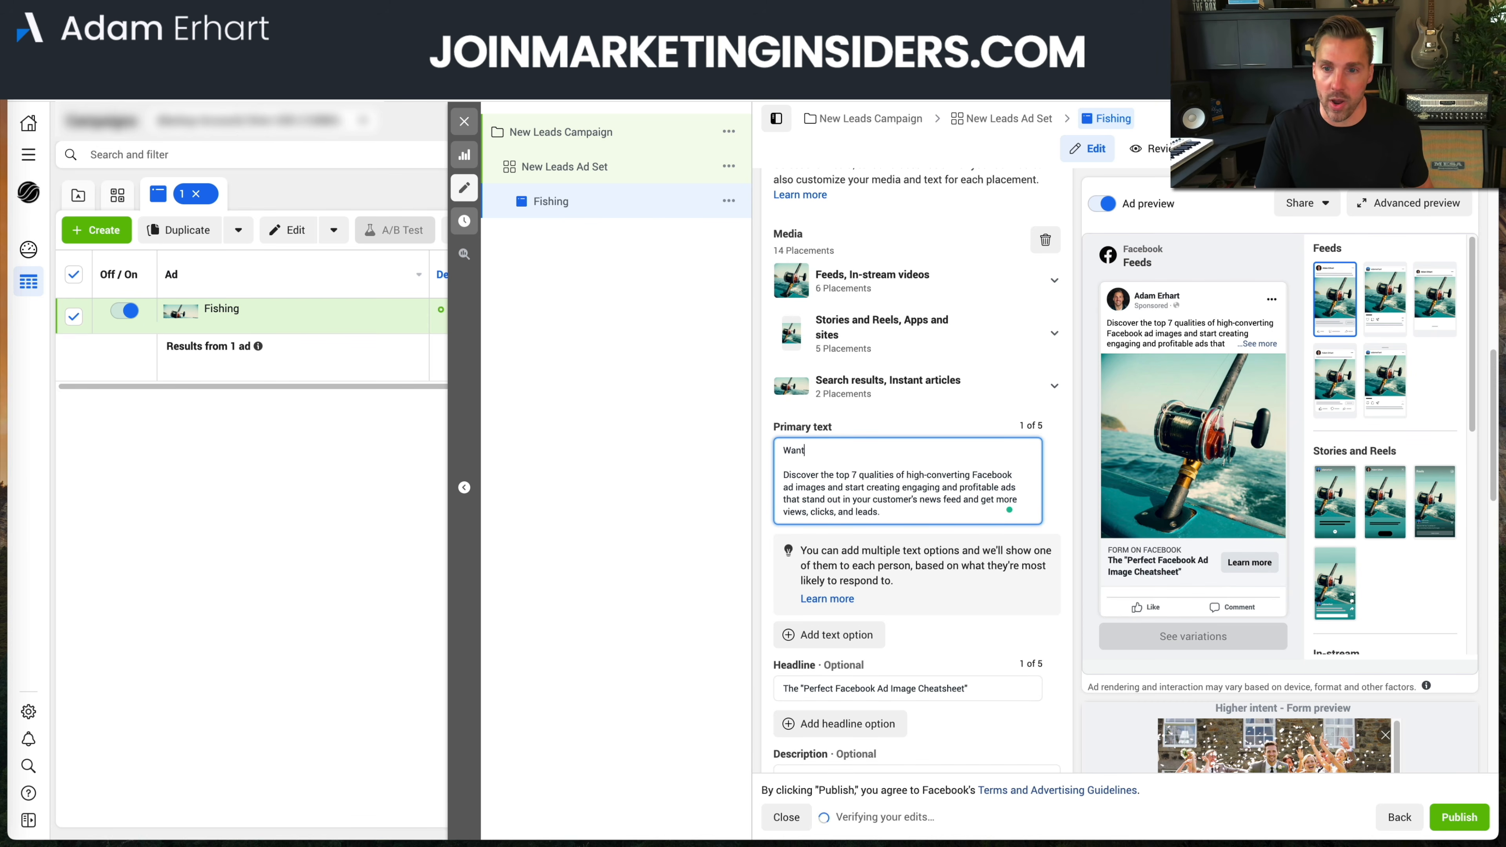
text( to learn )
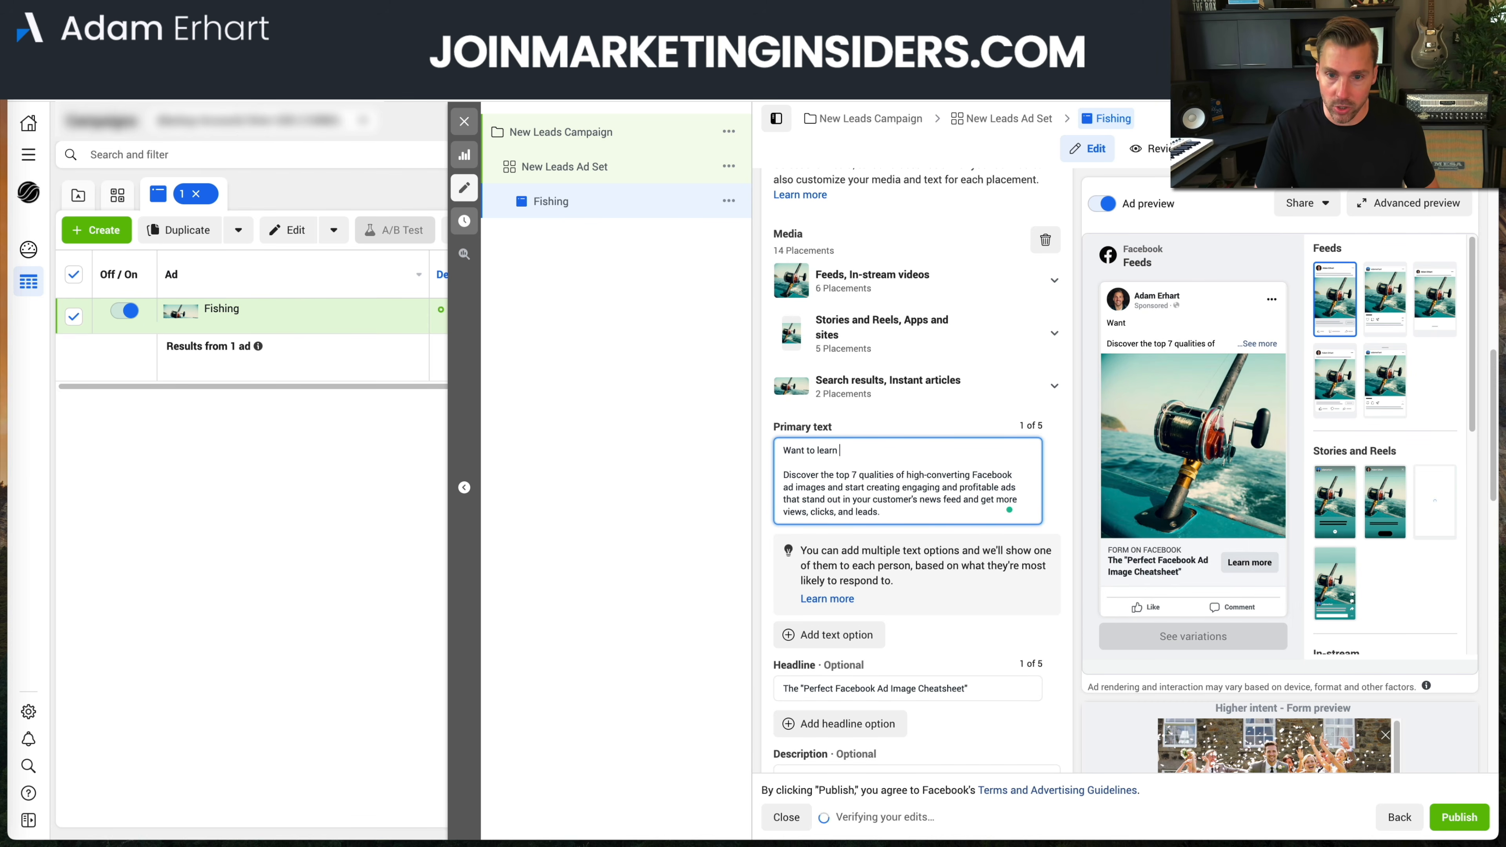
text(the secret behin)
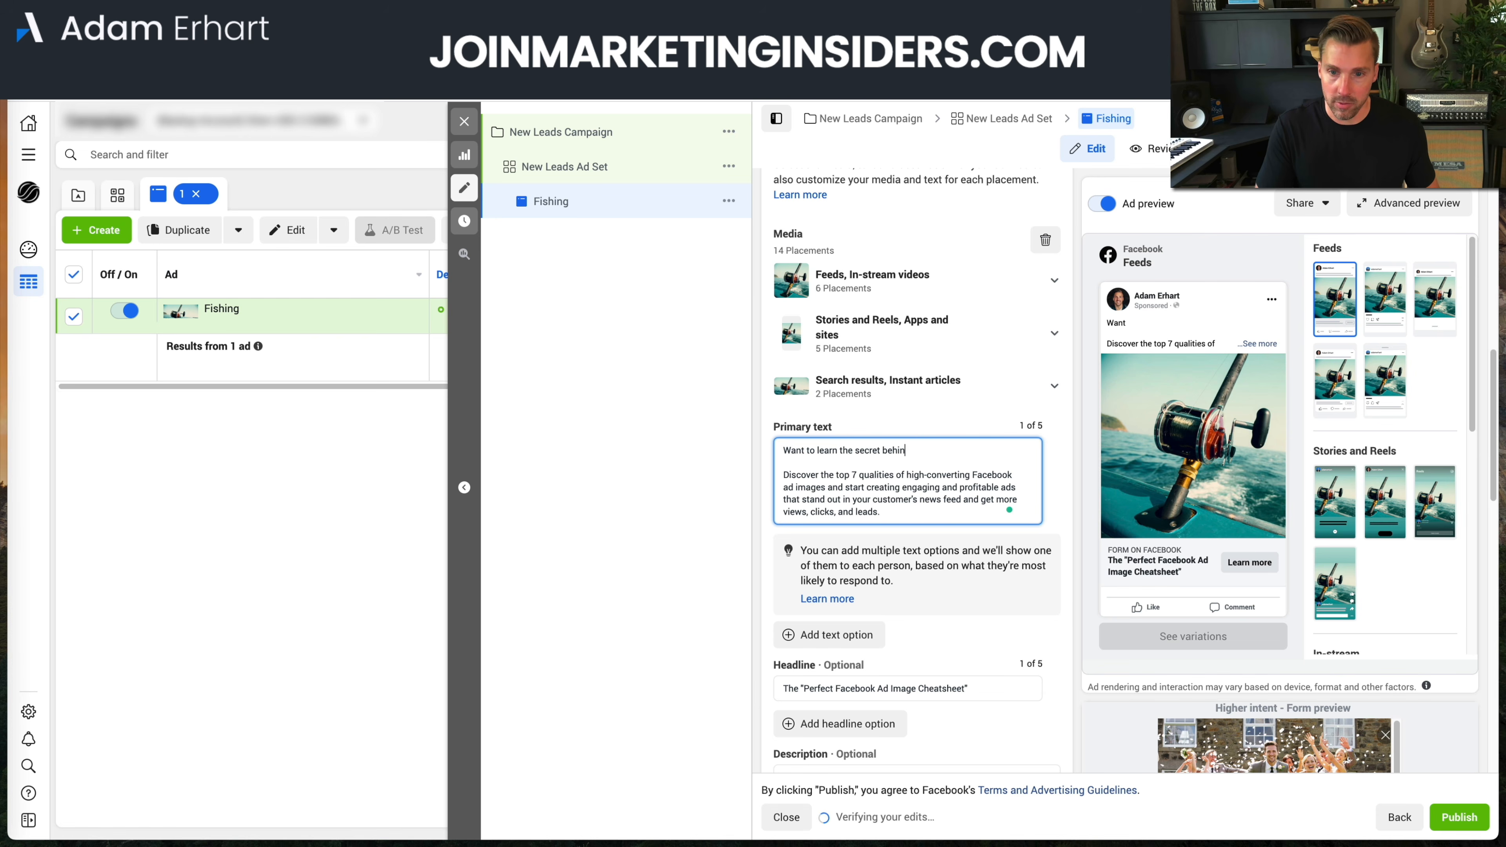
text(d creating better)
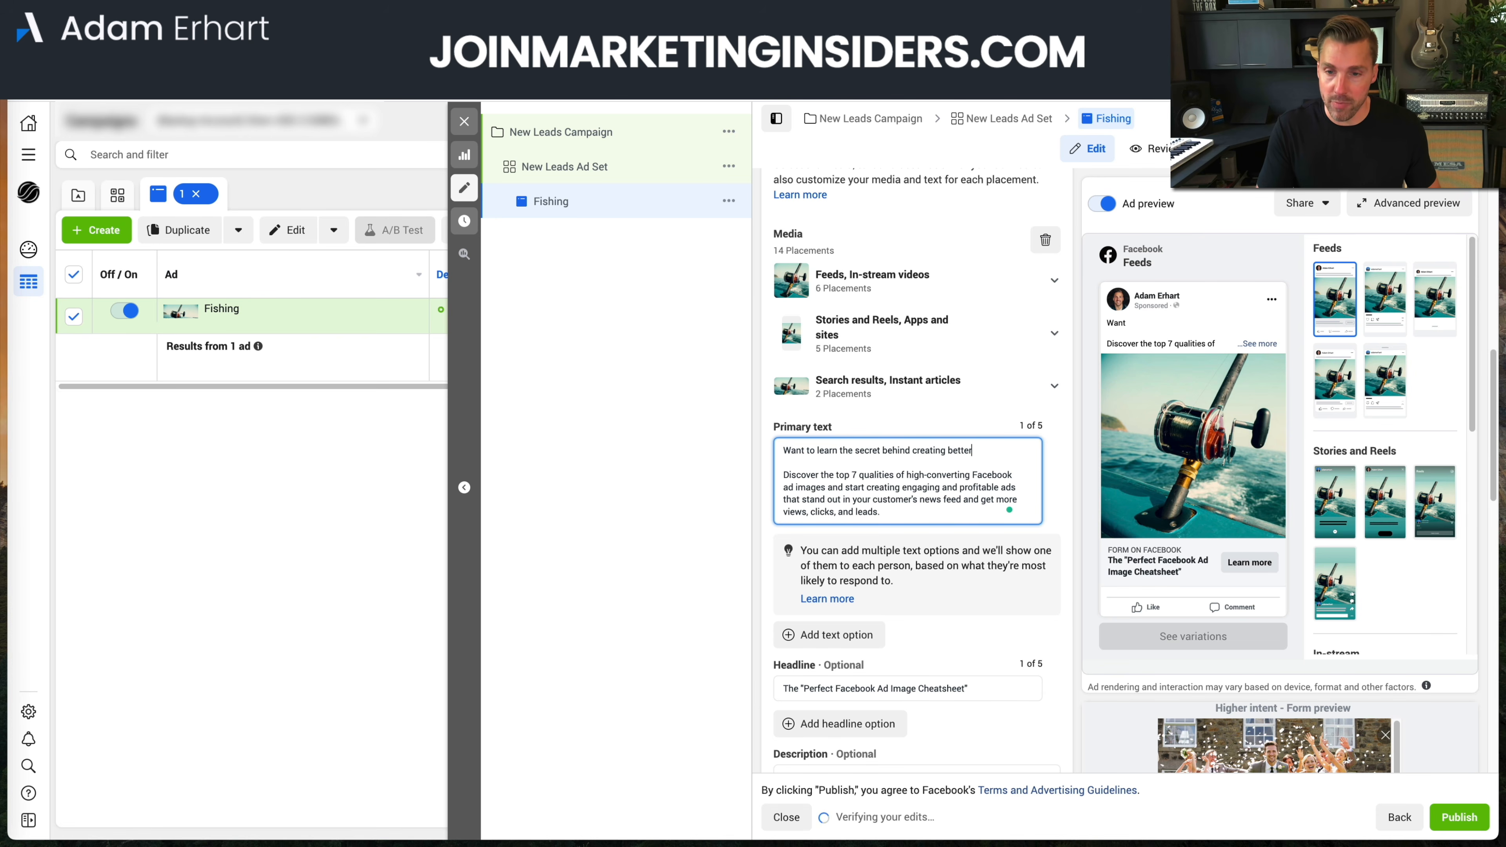
text( and more prof)
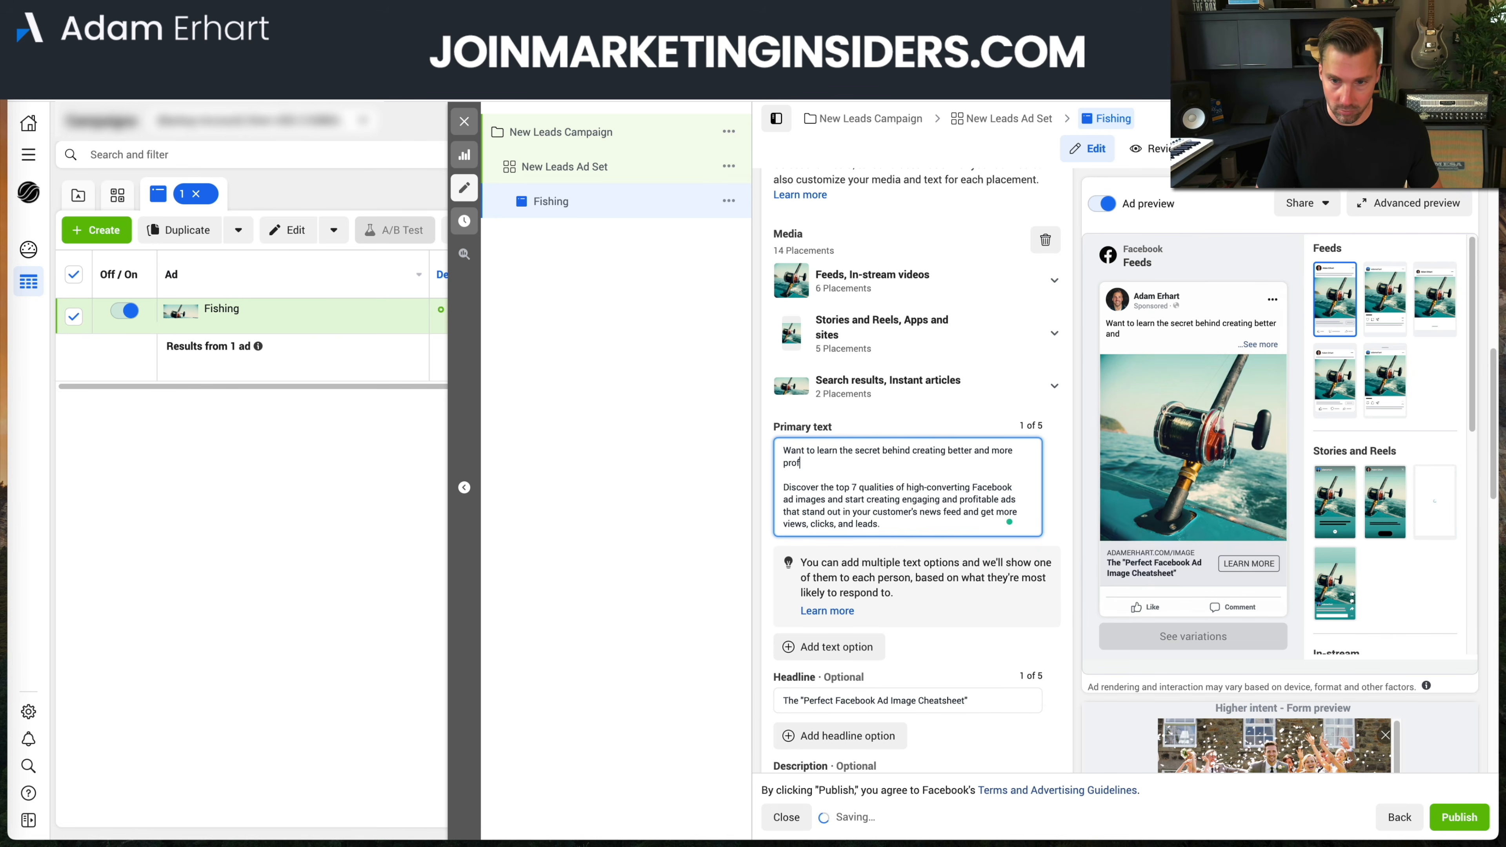
text(itable Facebook Ads?)
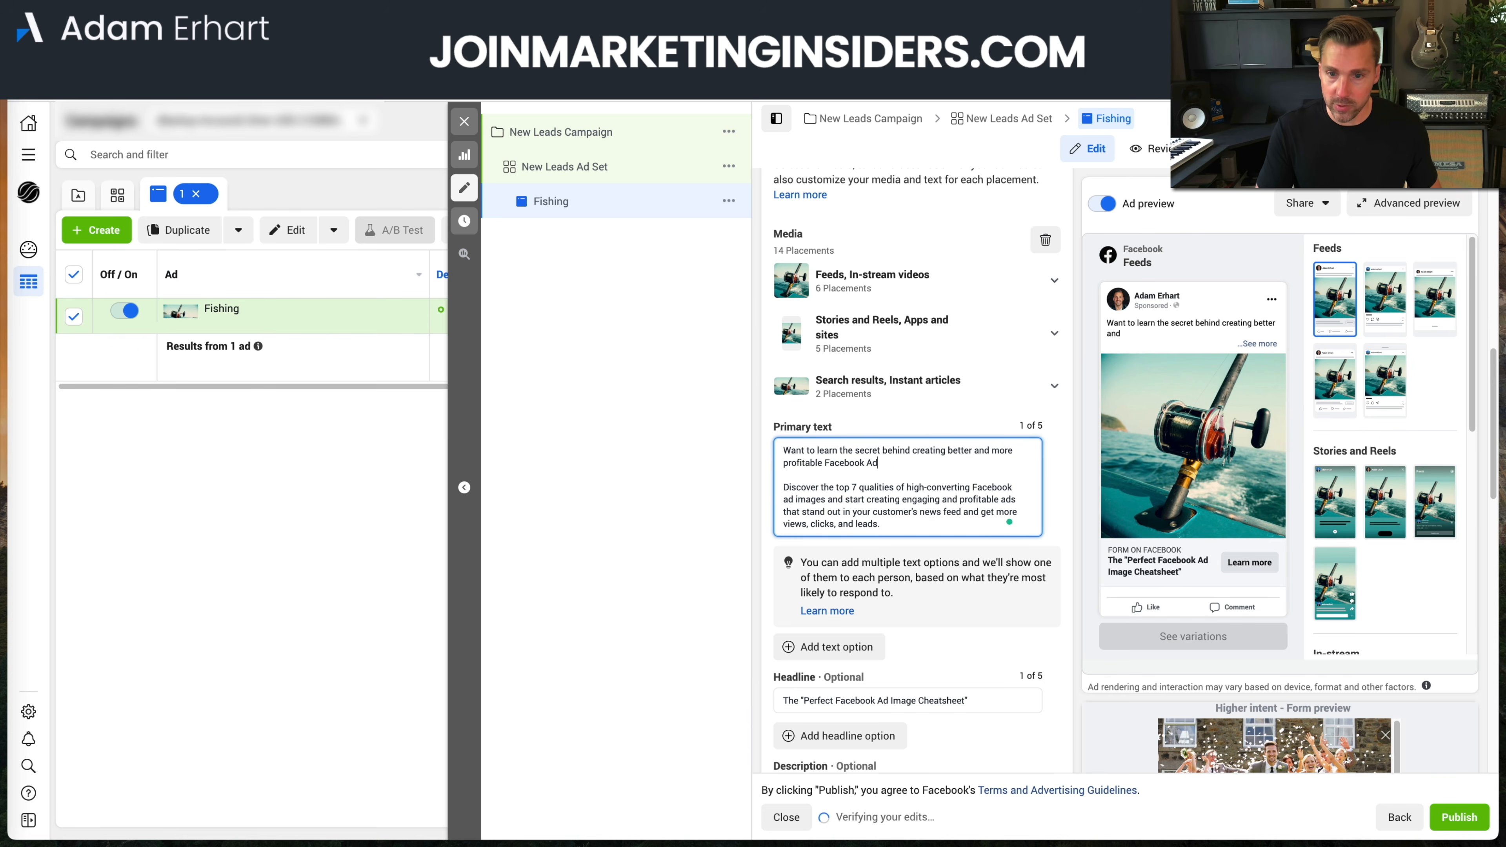
Add the line "Here it is... it's ALL about the IMAGE." below the opening question in the primary text
key(Return)
key(Return)
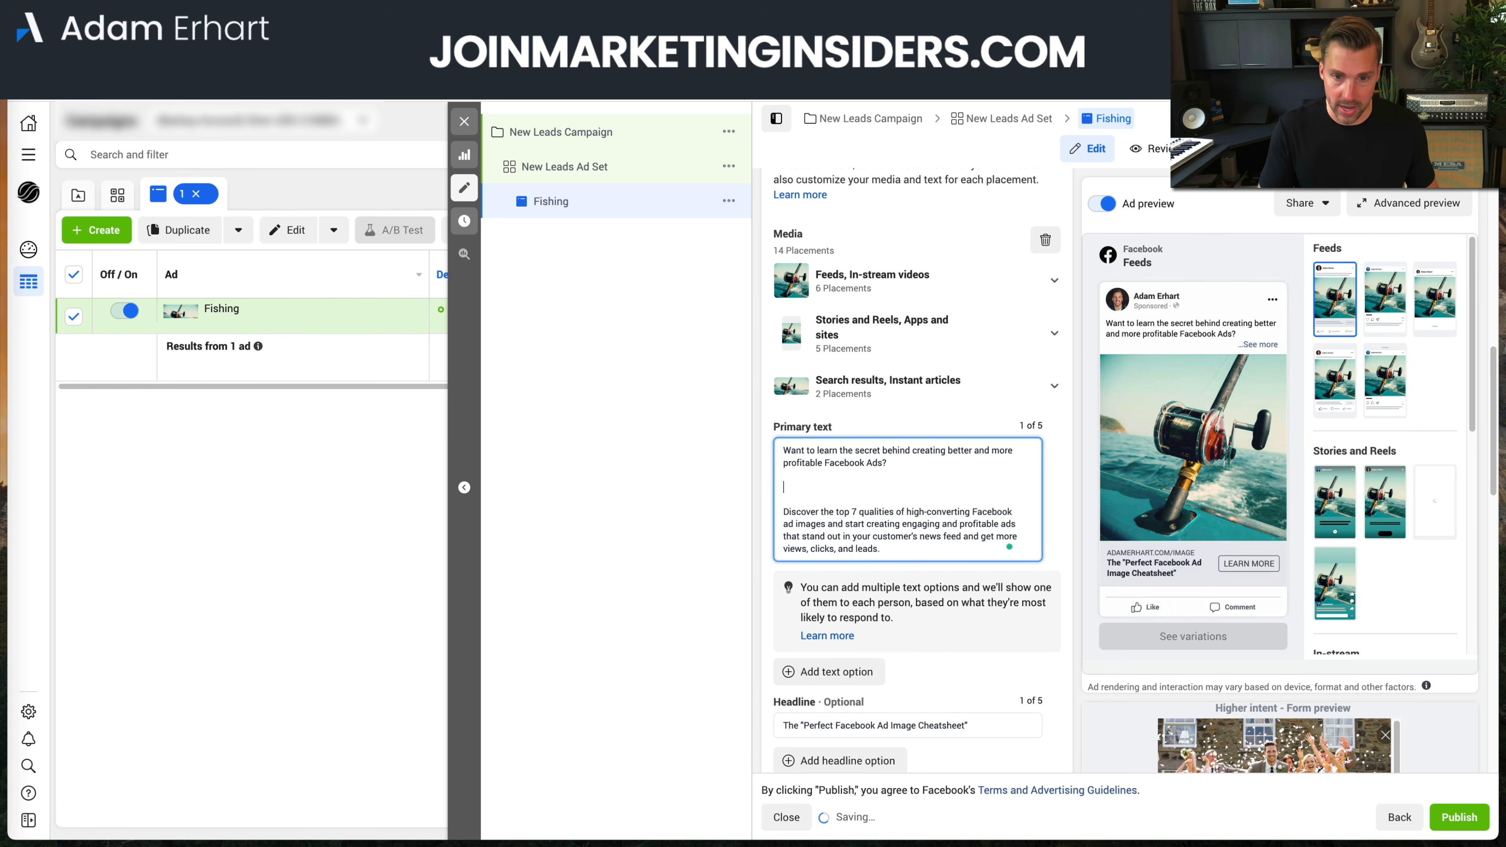
text(Here's the)
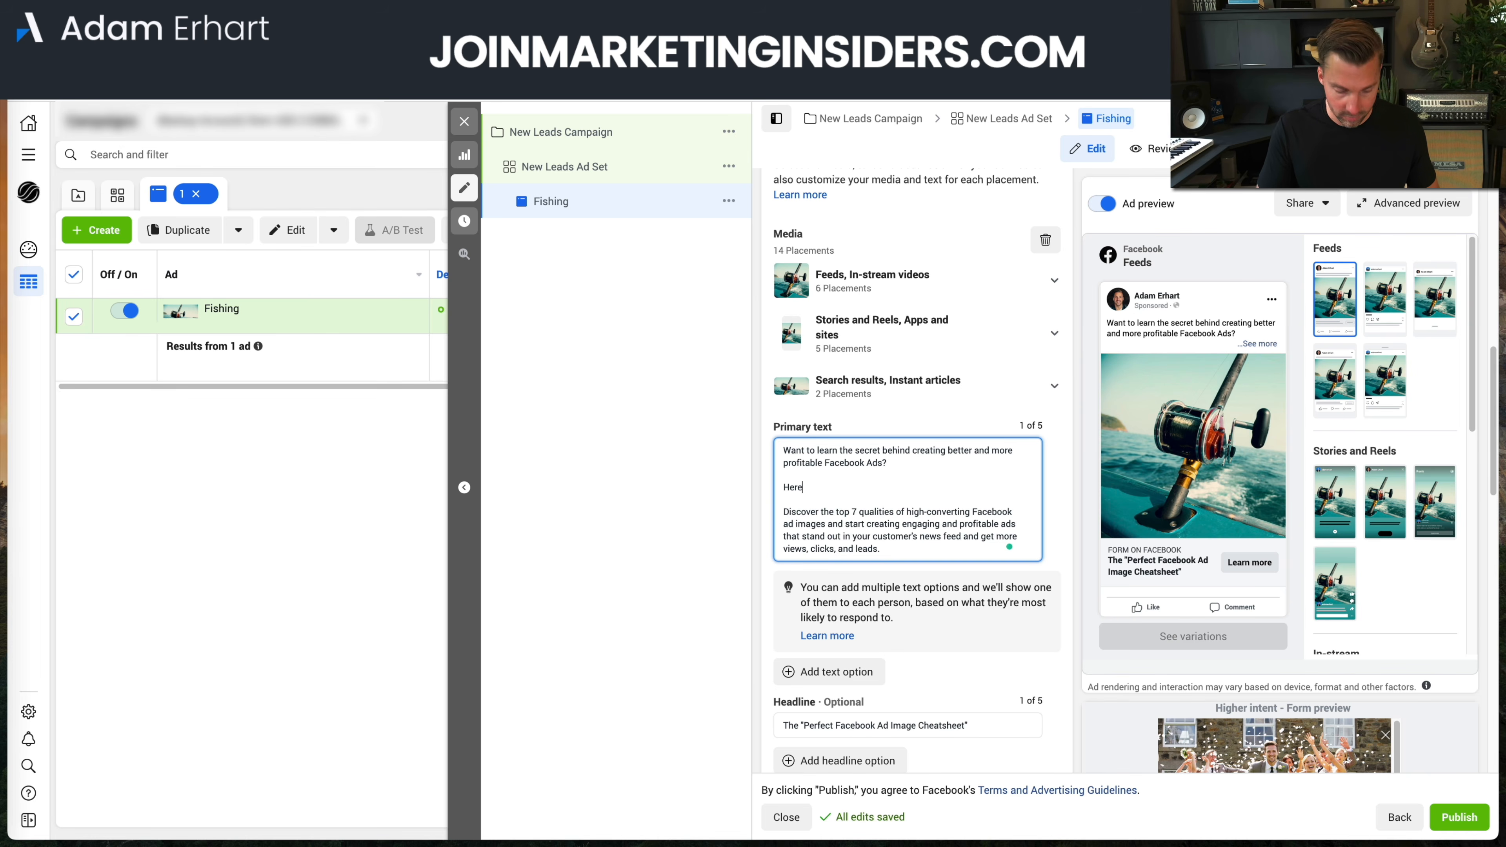
text(it is... it's A)
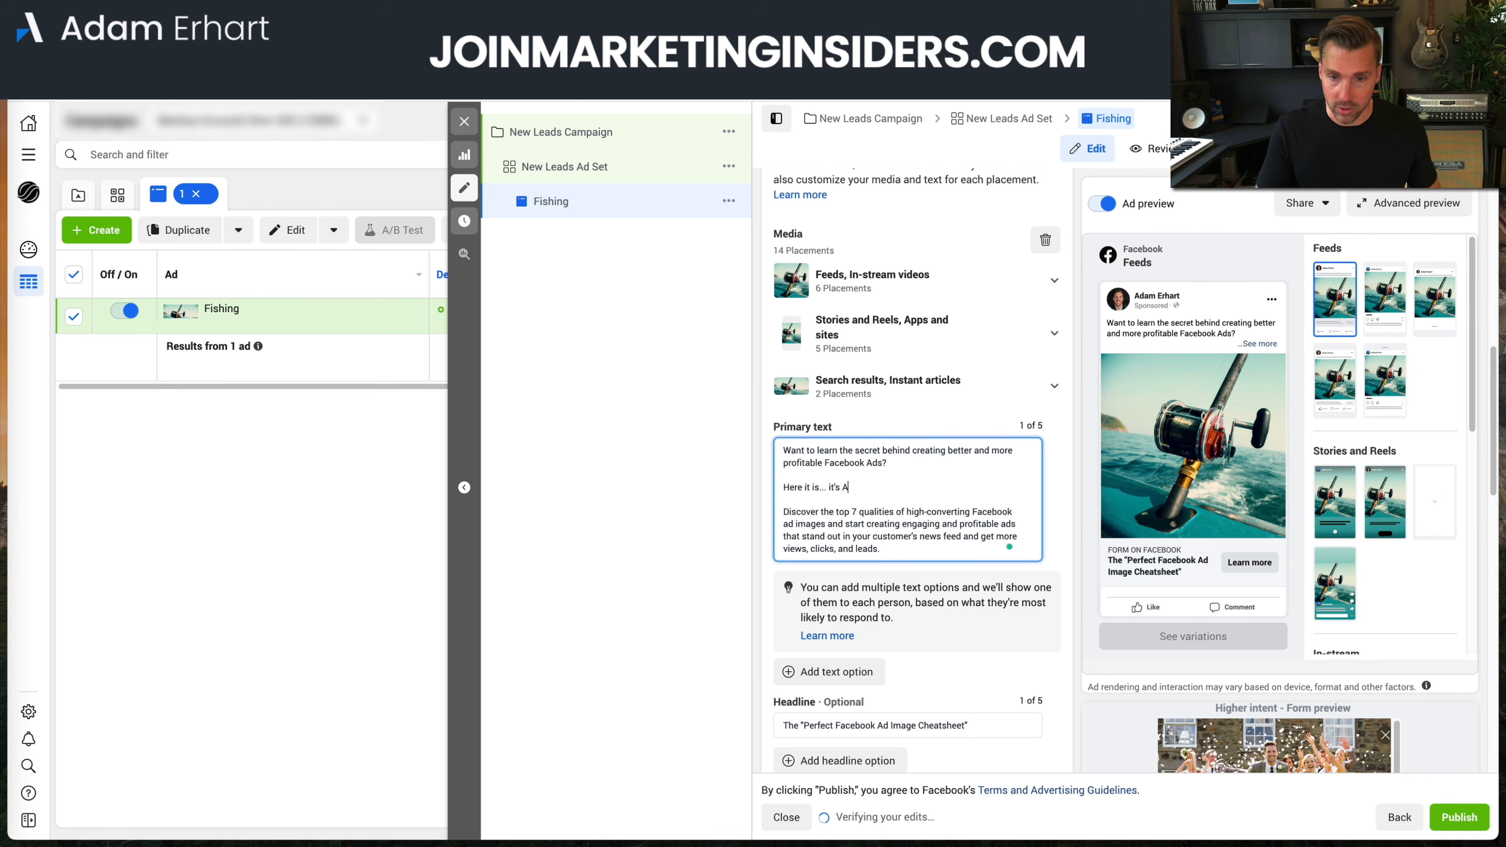
text(LL about the ima)
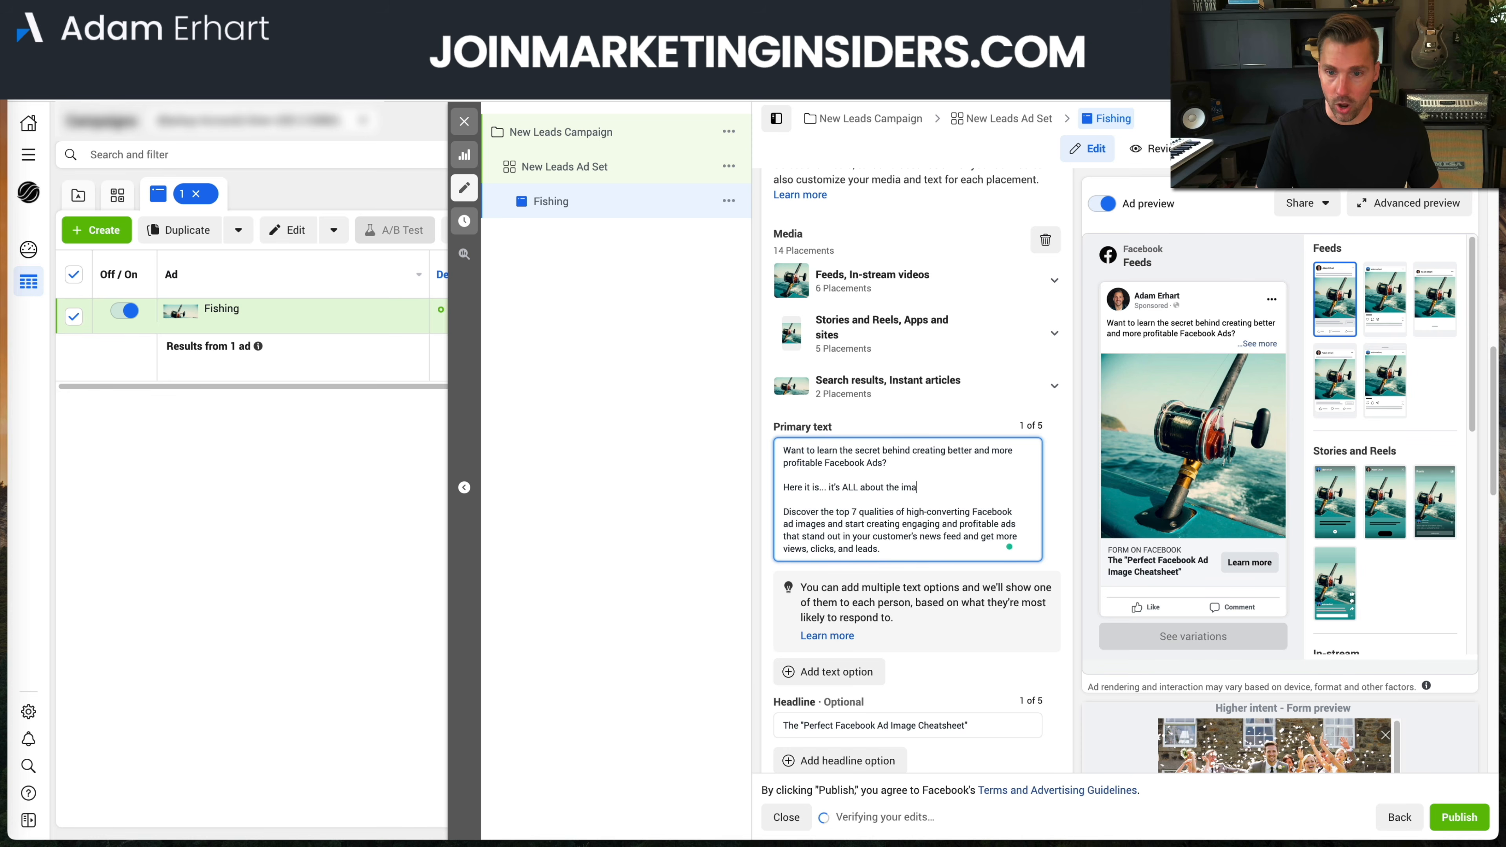
key(BackSpace)
key(BackSpace)
key(BackSpace)
text(IMAG)
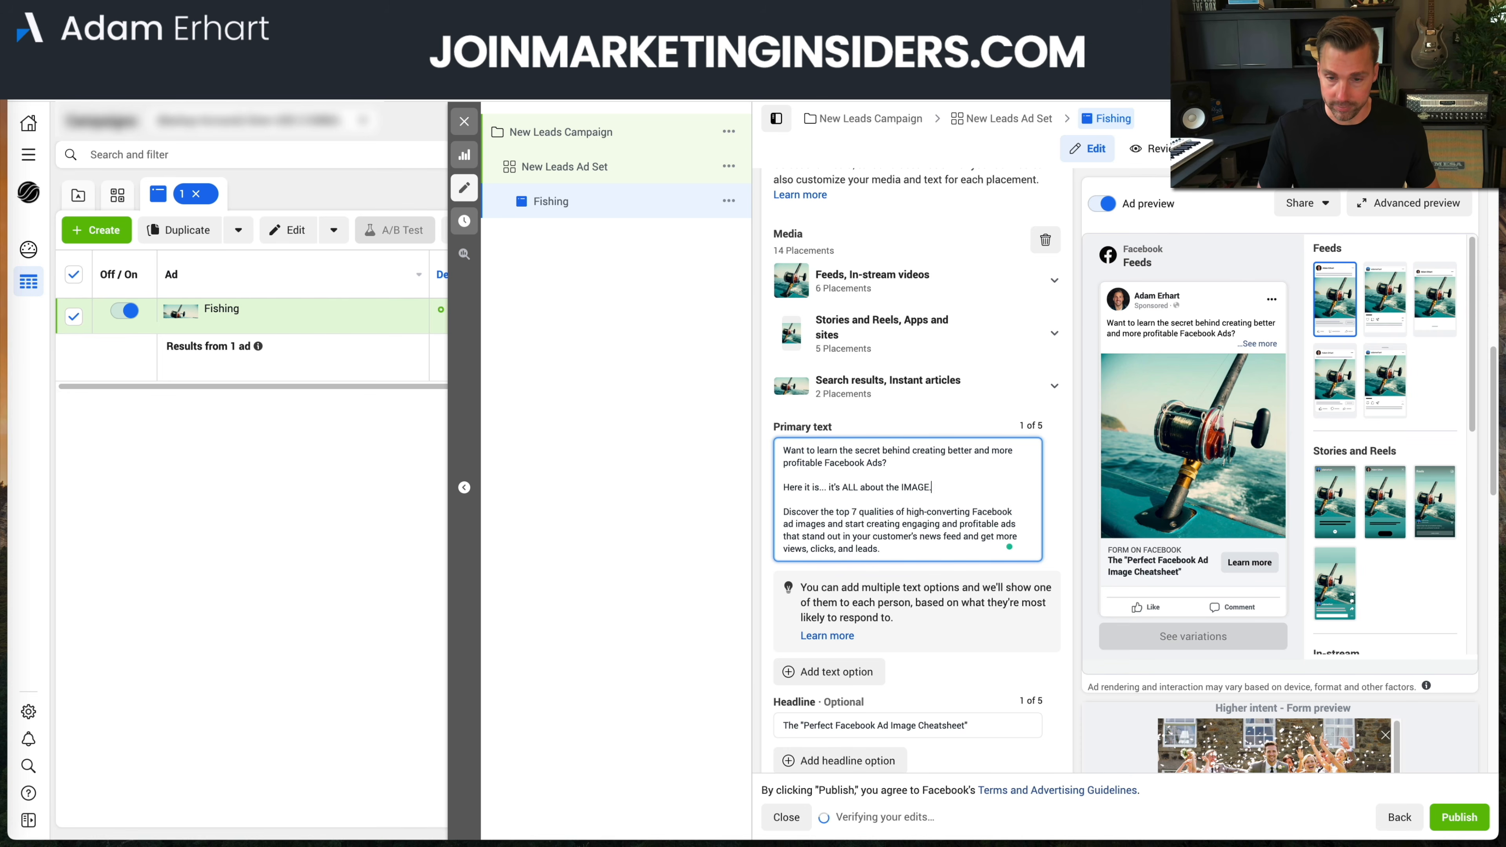
text(E.)
Add the primary-text paragraph "The image is the first thing someone sees and creates an instant impact that will lead someone to click or not."
key(Return)
key(Return)
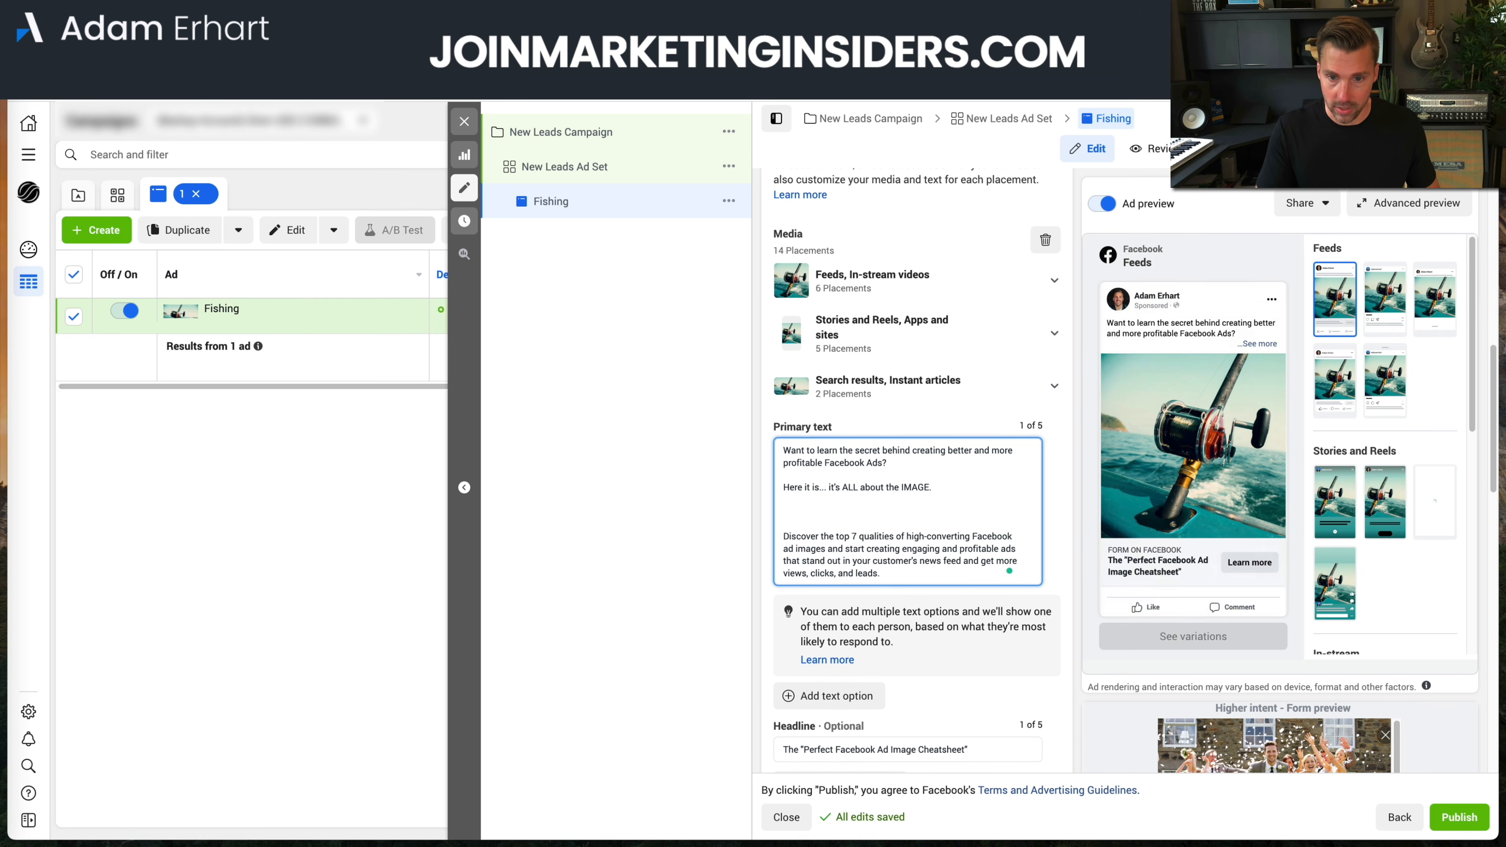
text(The IMAGE)
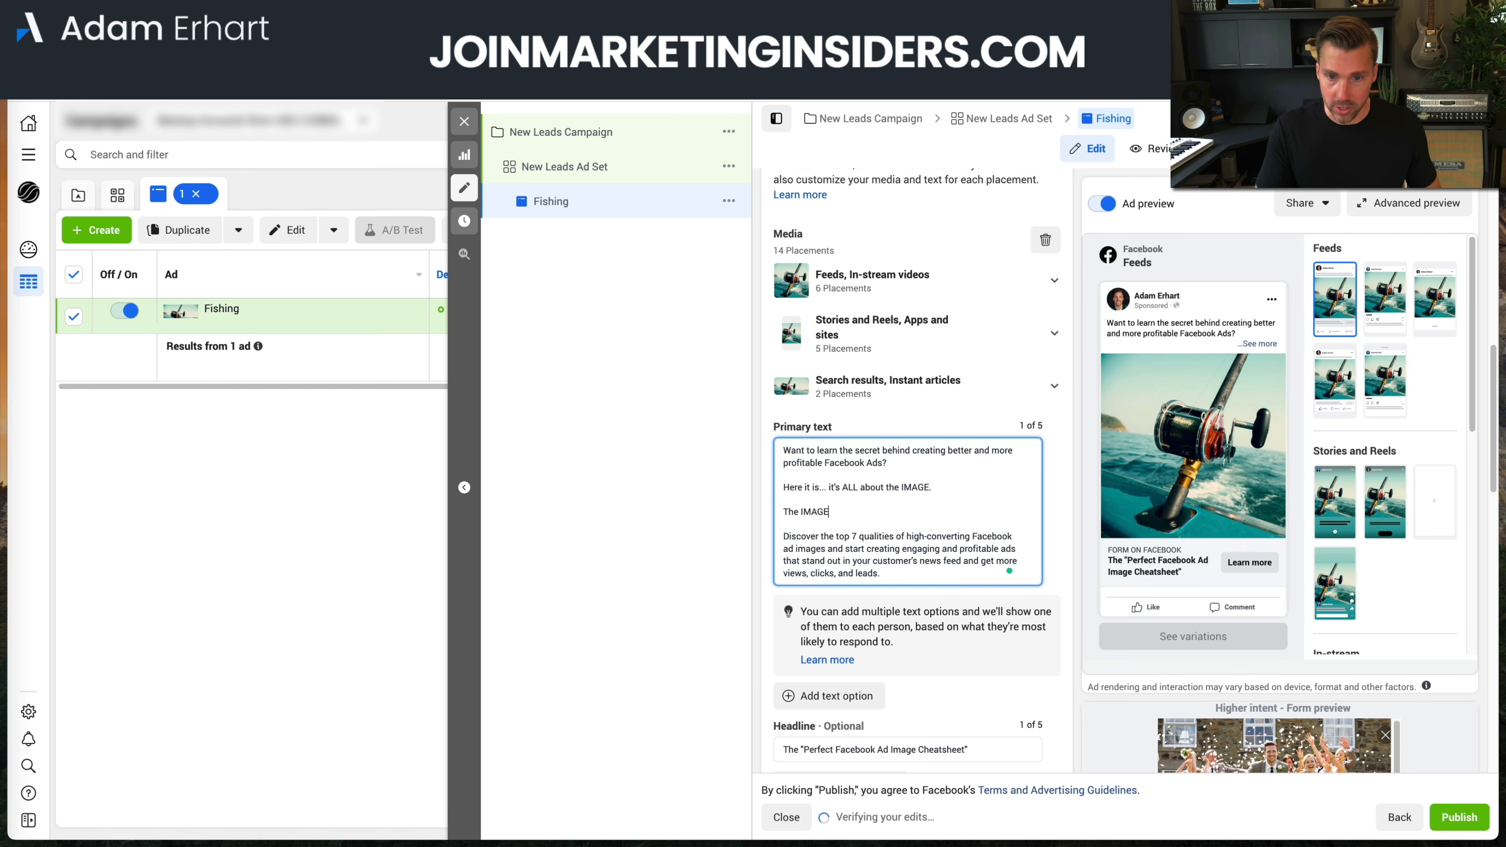
key(BackSpace)
key(BackSpace)
key(BackSpace)
text(image is )
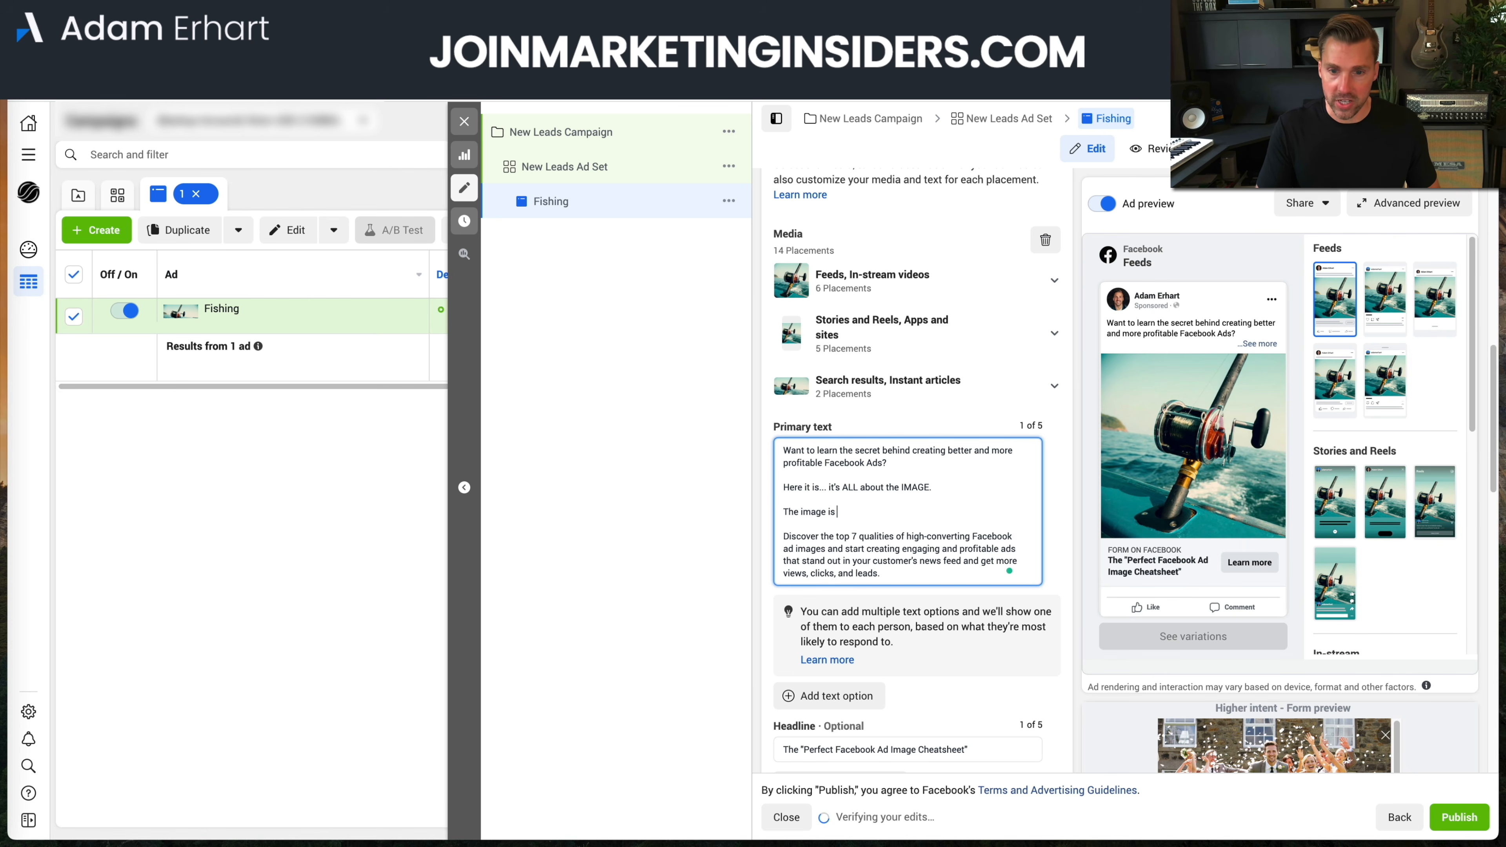
text(the first thing someone es)
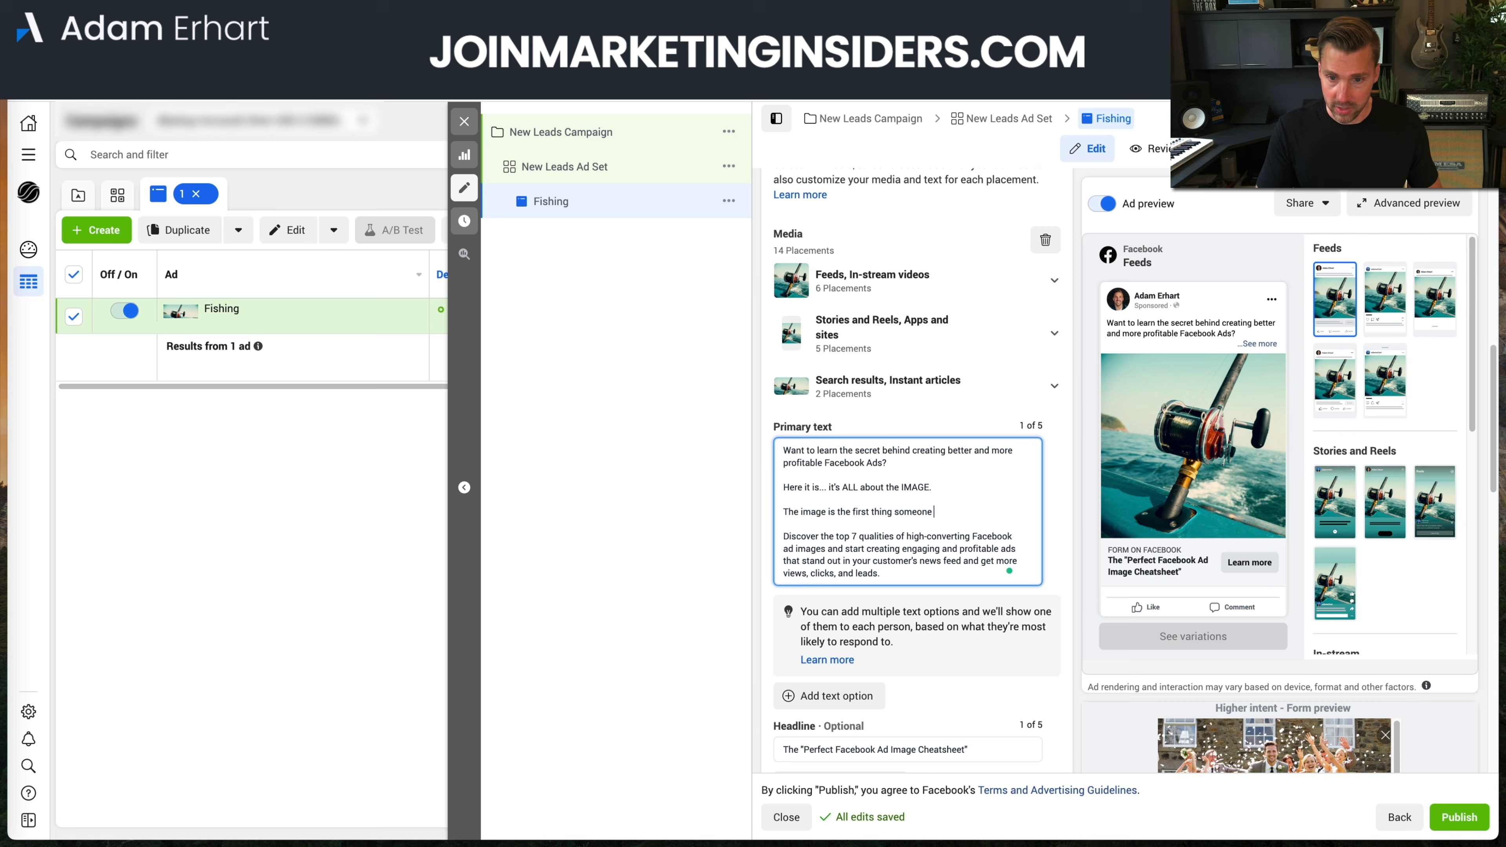
key(BackSpace)
key(BackSpace)
text(sees and )
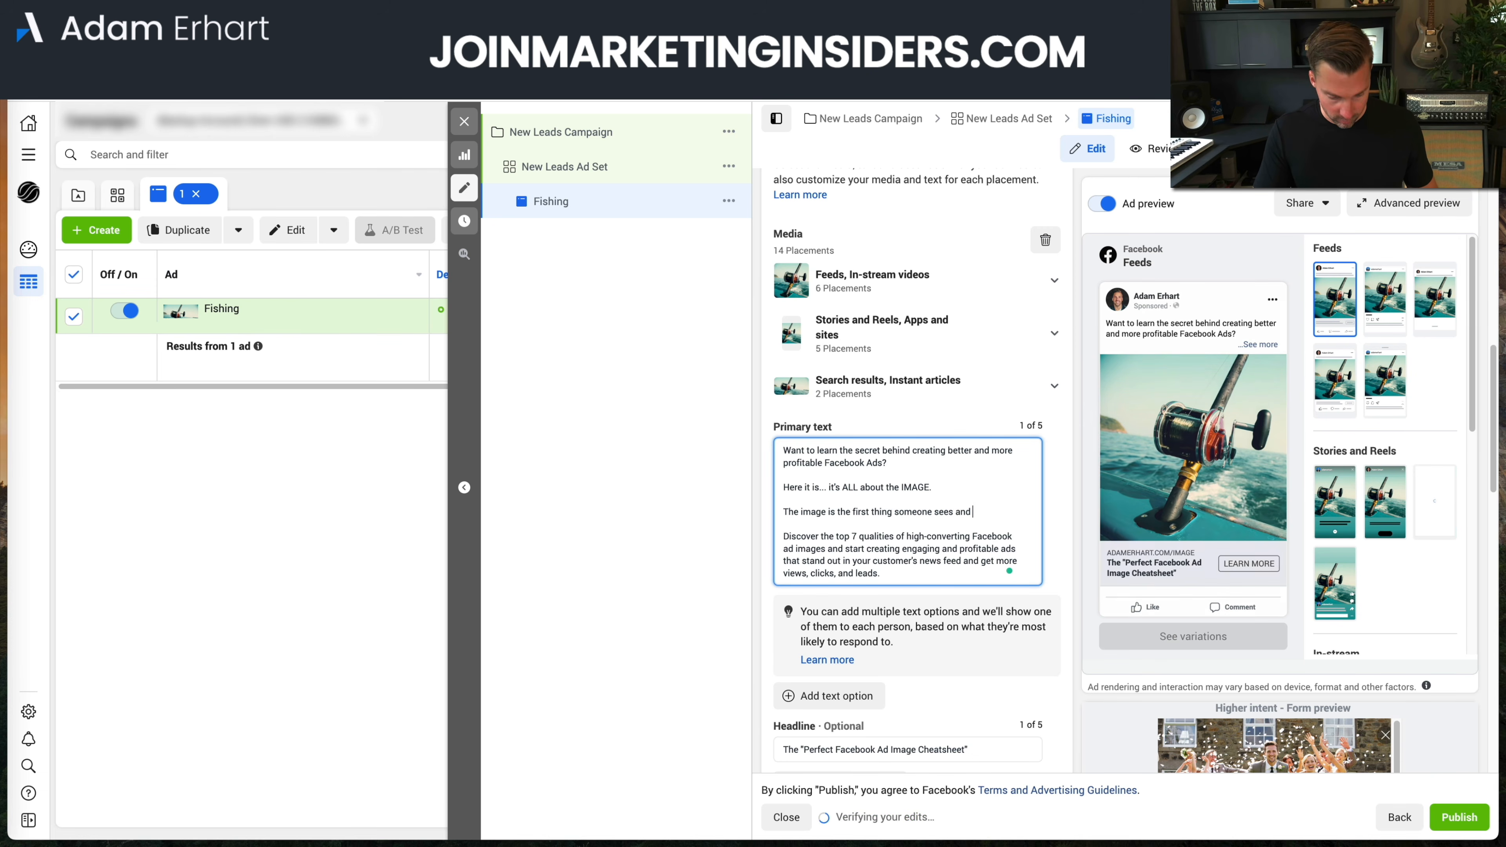
text(creates a)
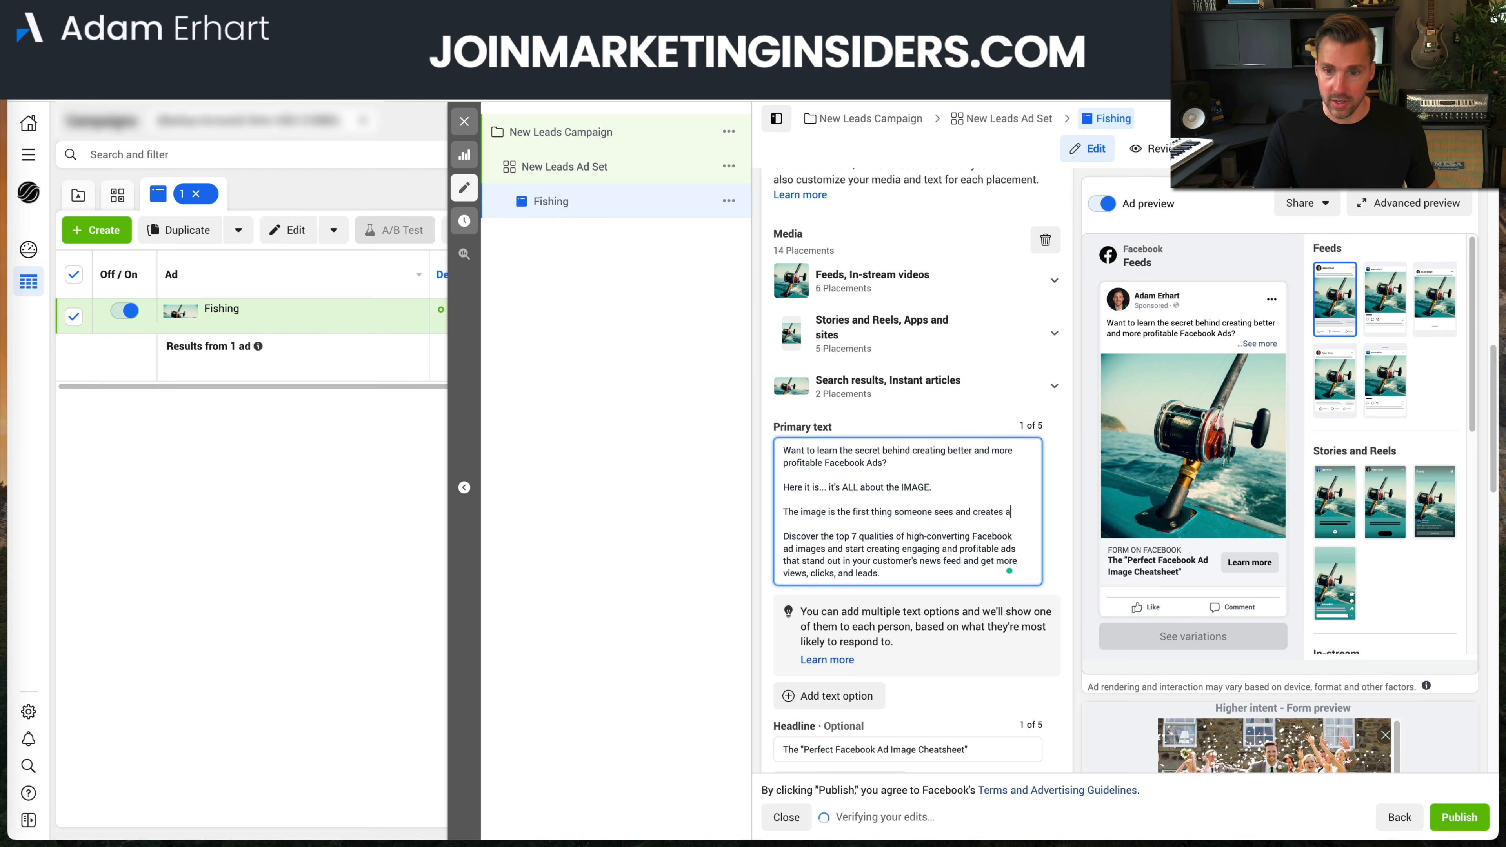
text(n instant an)
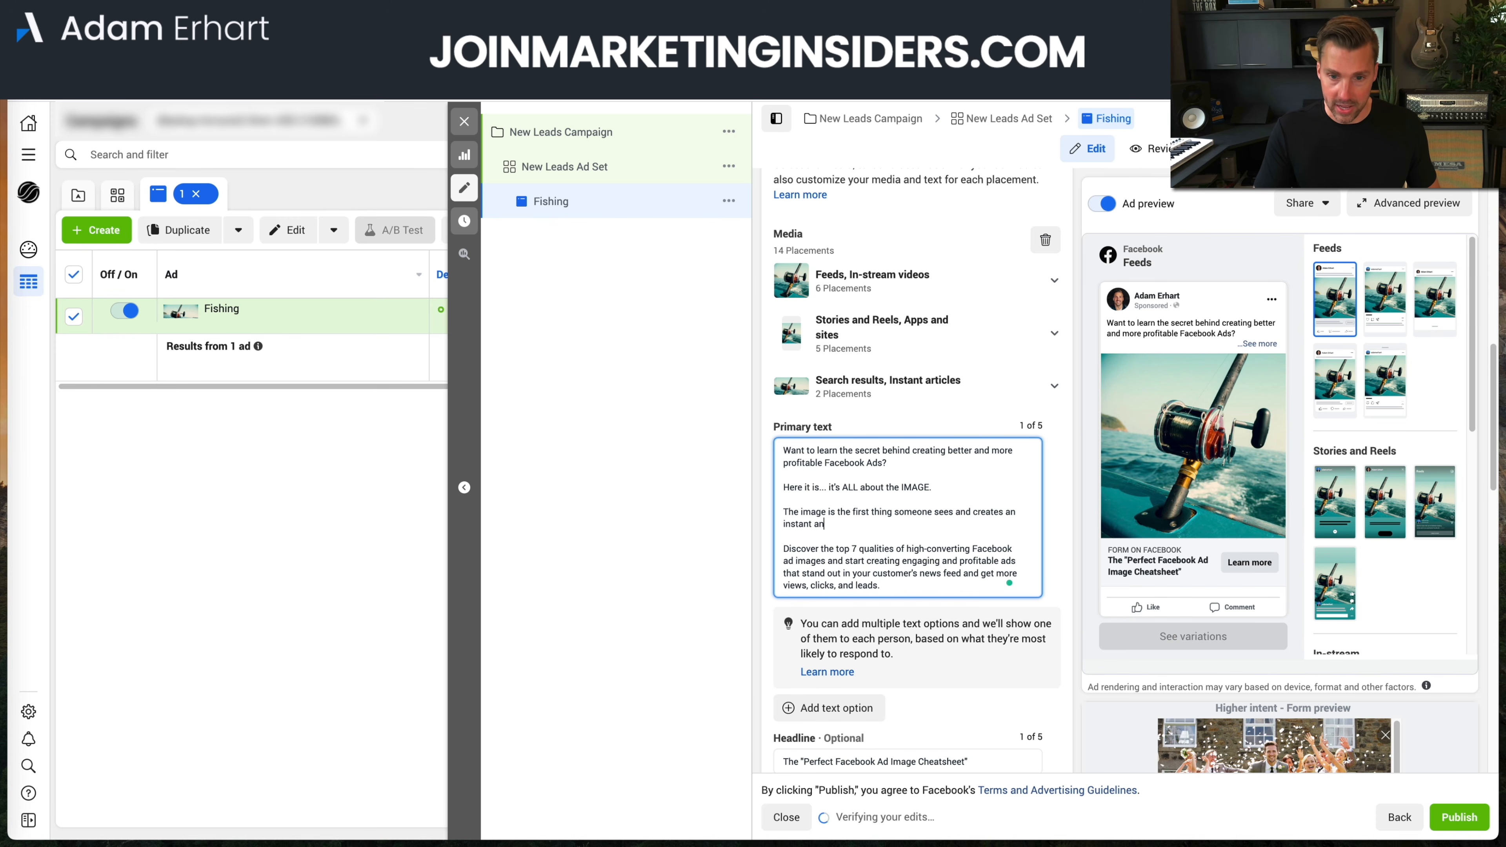
text(d)
key(BackSpace)
key(BackSpace)
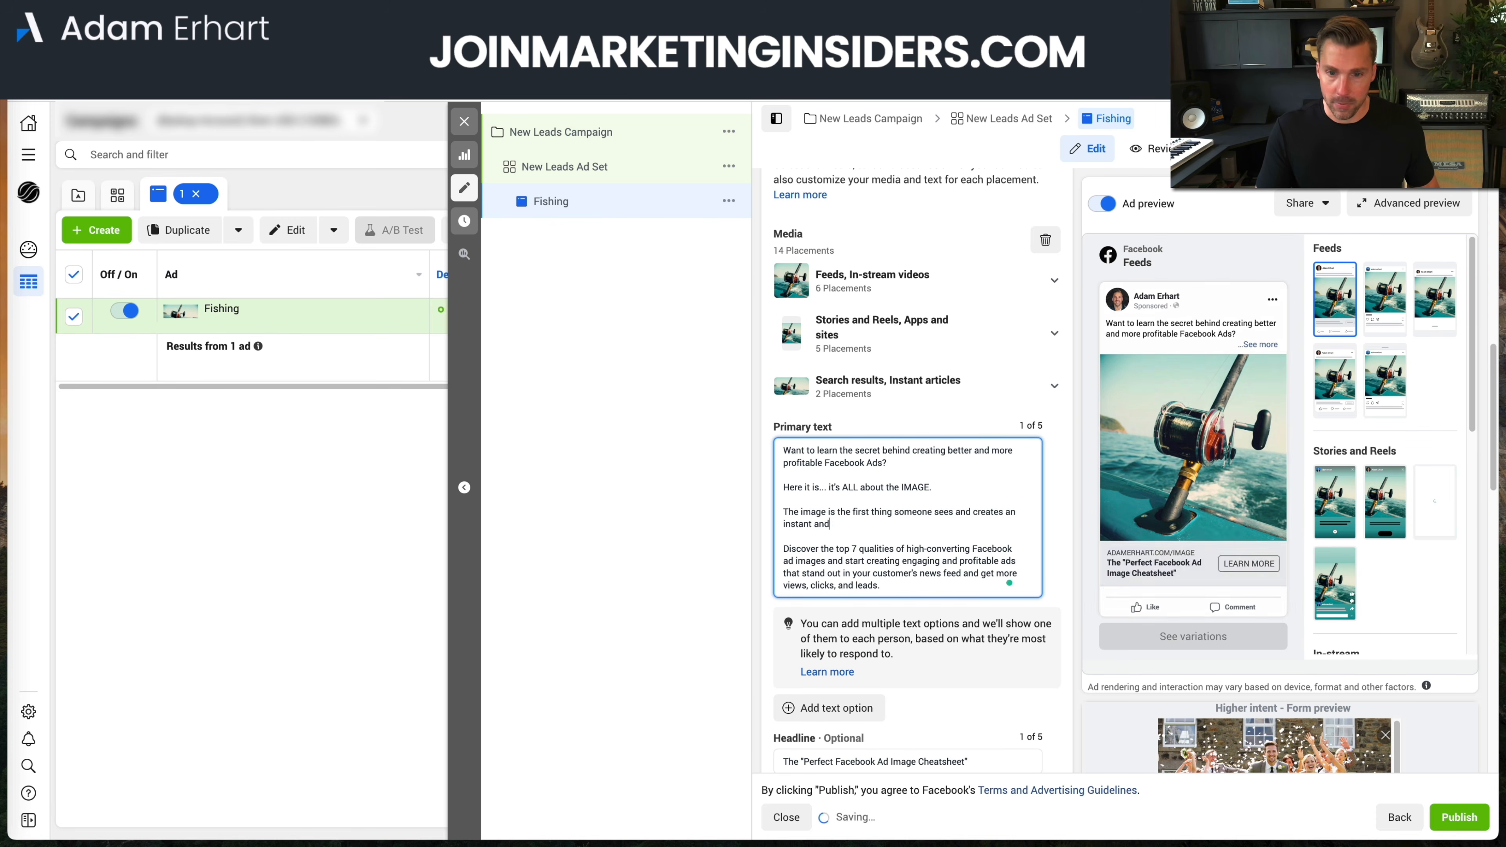
text(impac)
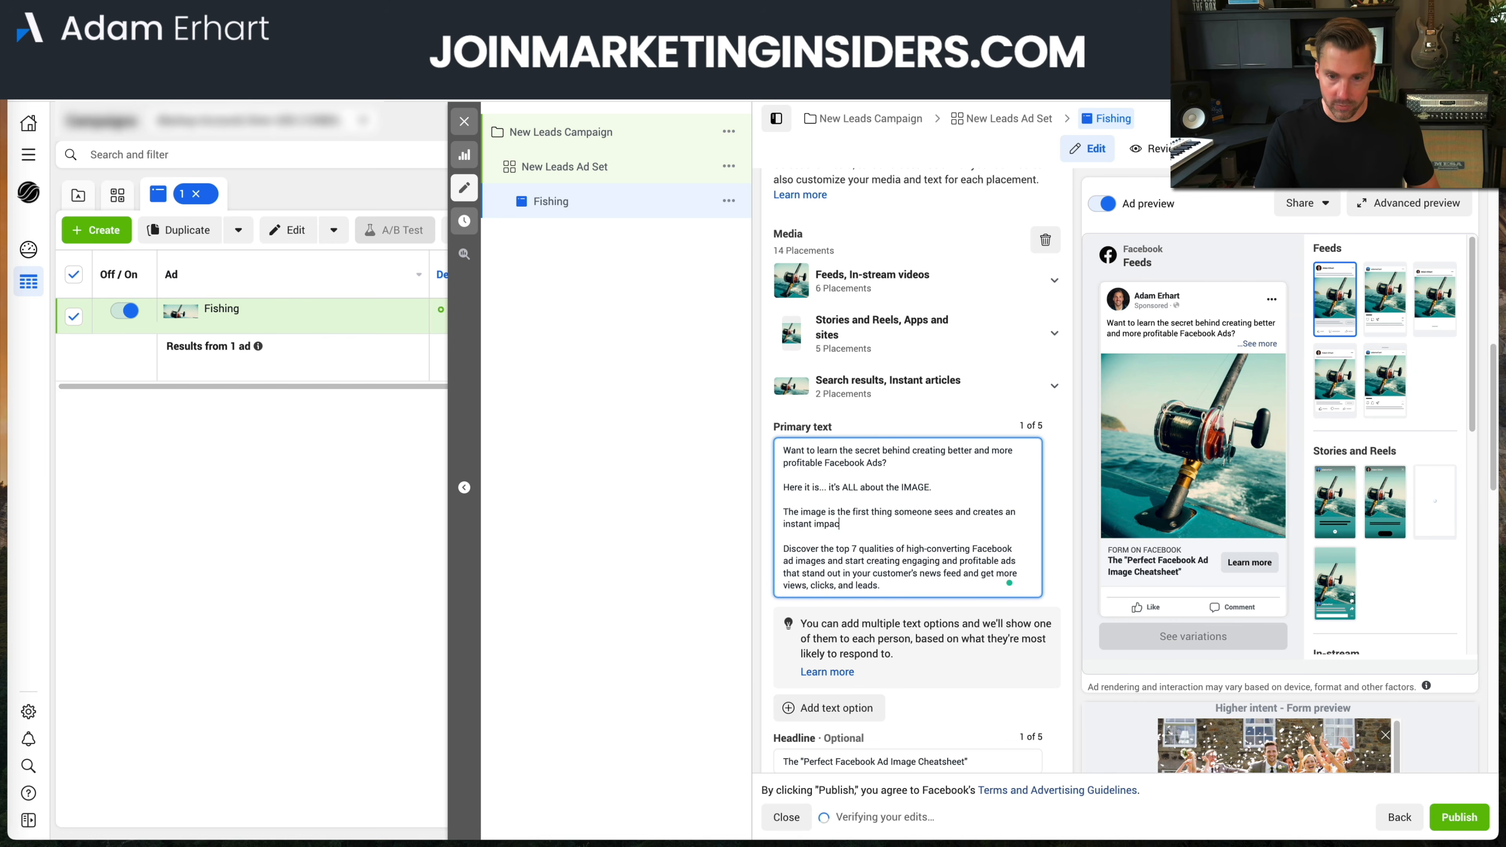
text(t that wil)
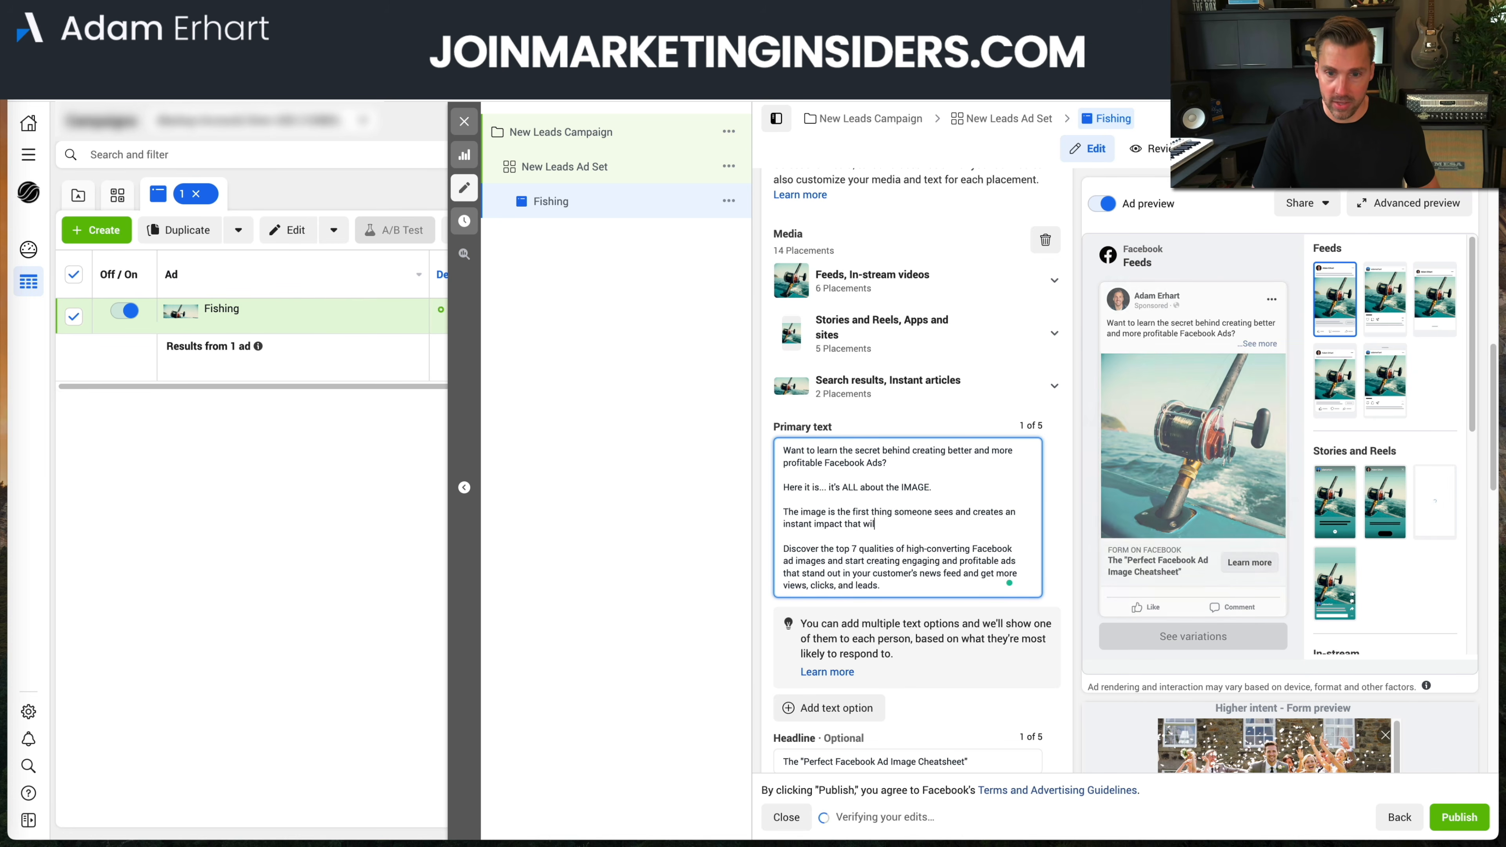
text(l lead someone to click or not.)
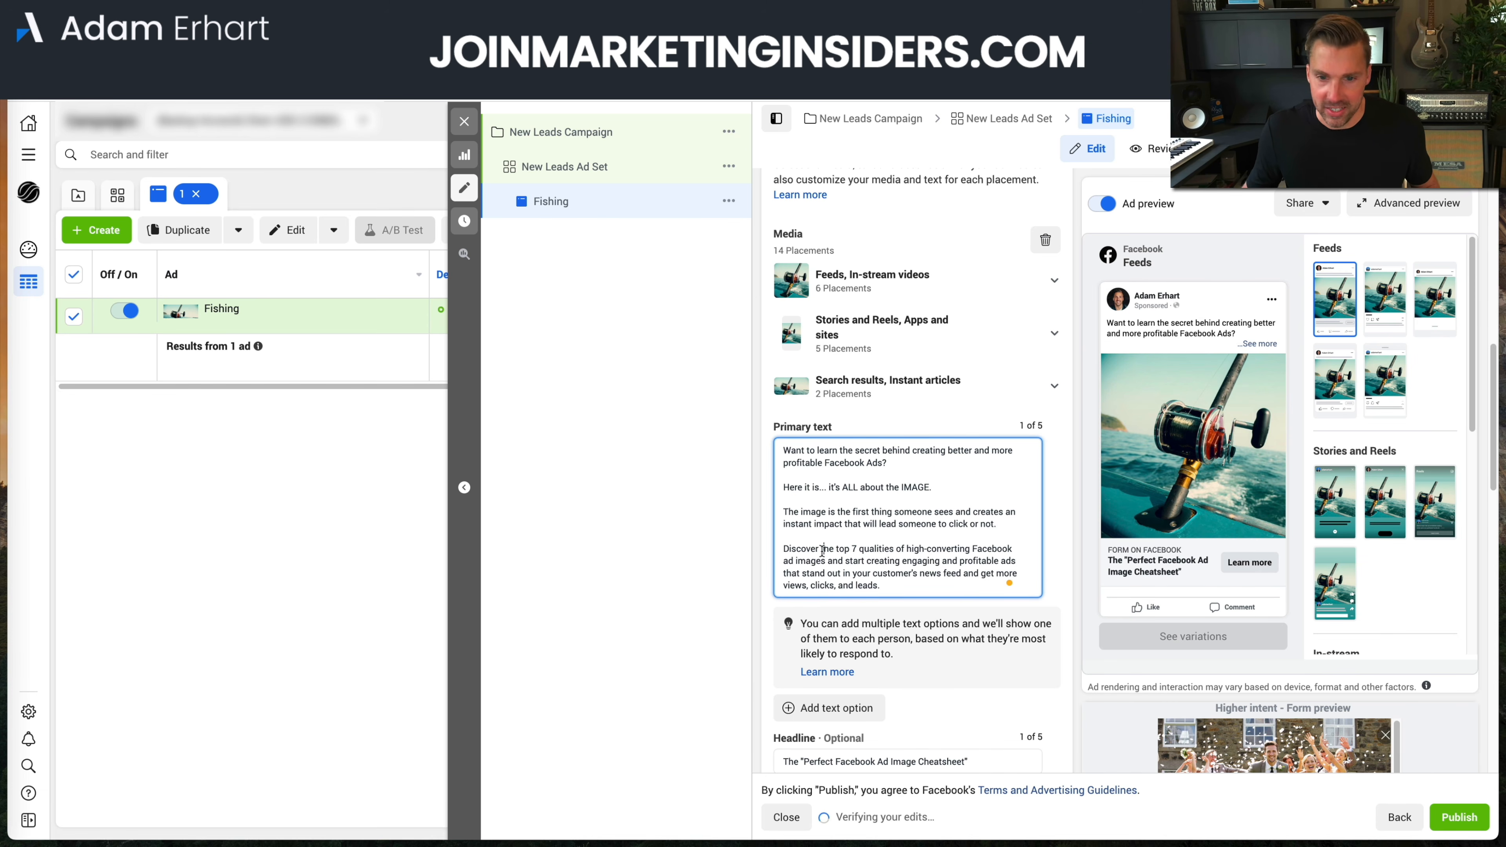
Rework the final primary-text paragraph to begin "Download this free cheatsheet and discover the top 7 qualities"
click(783, 549)
text(Download )
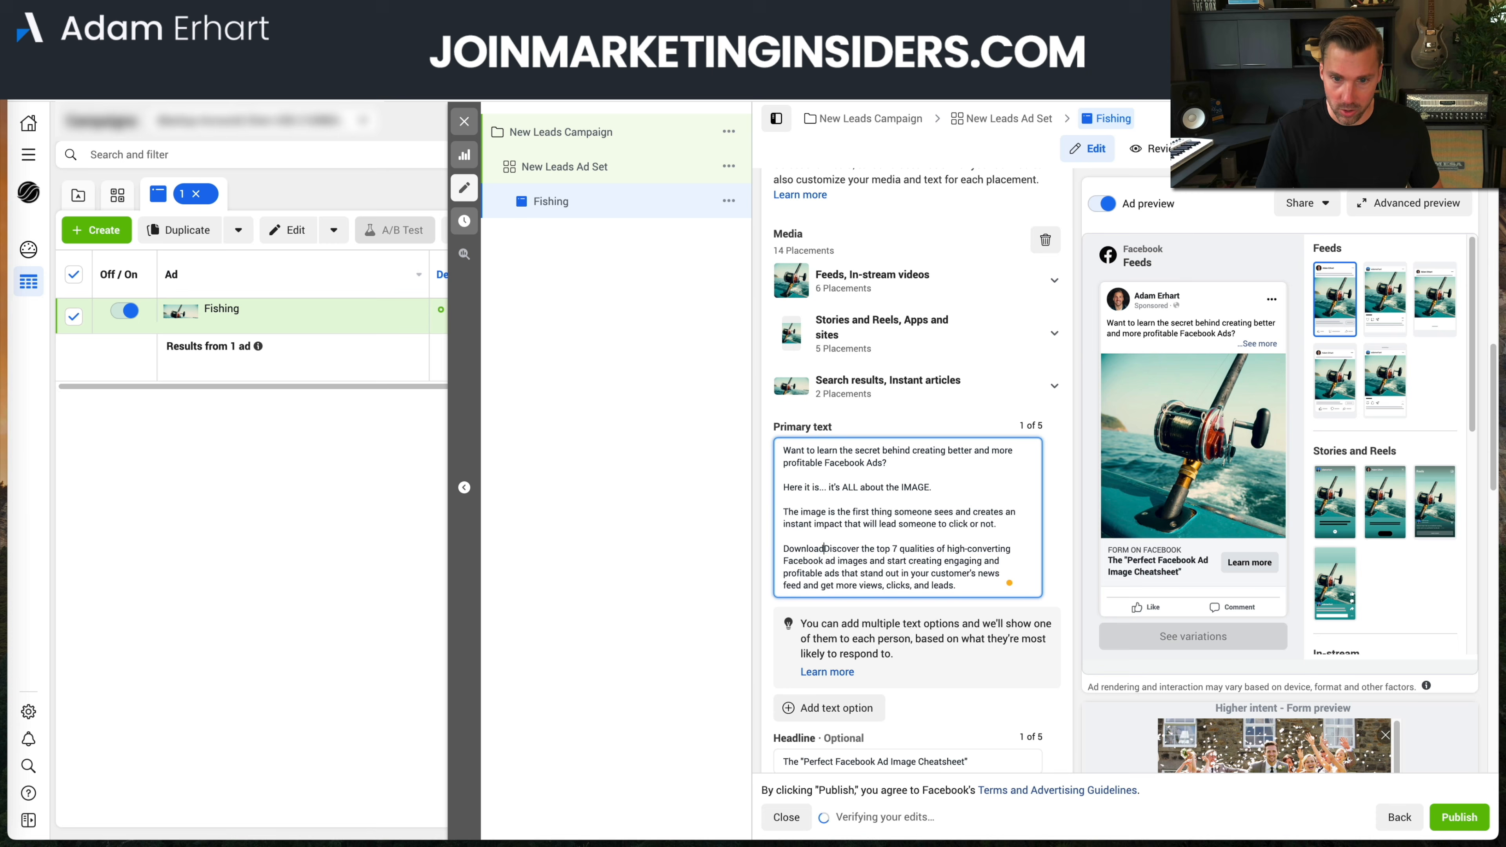
text(this free )
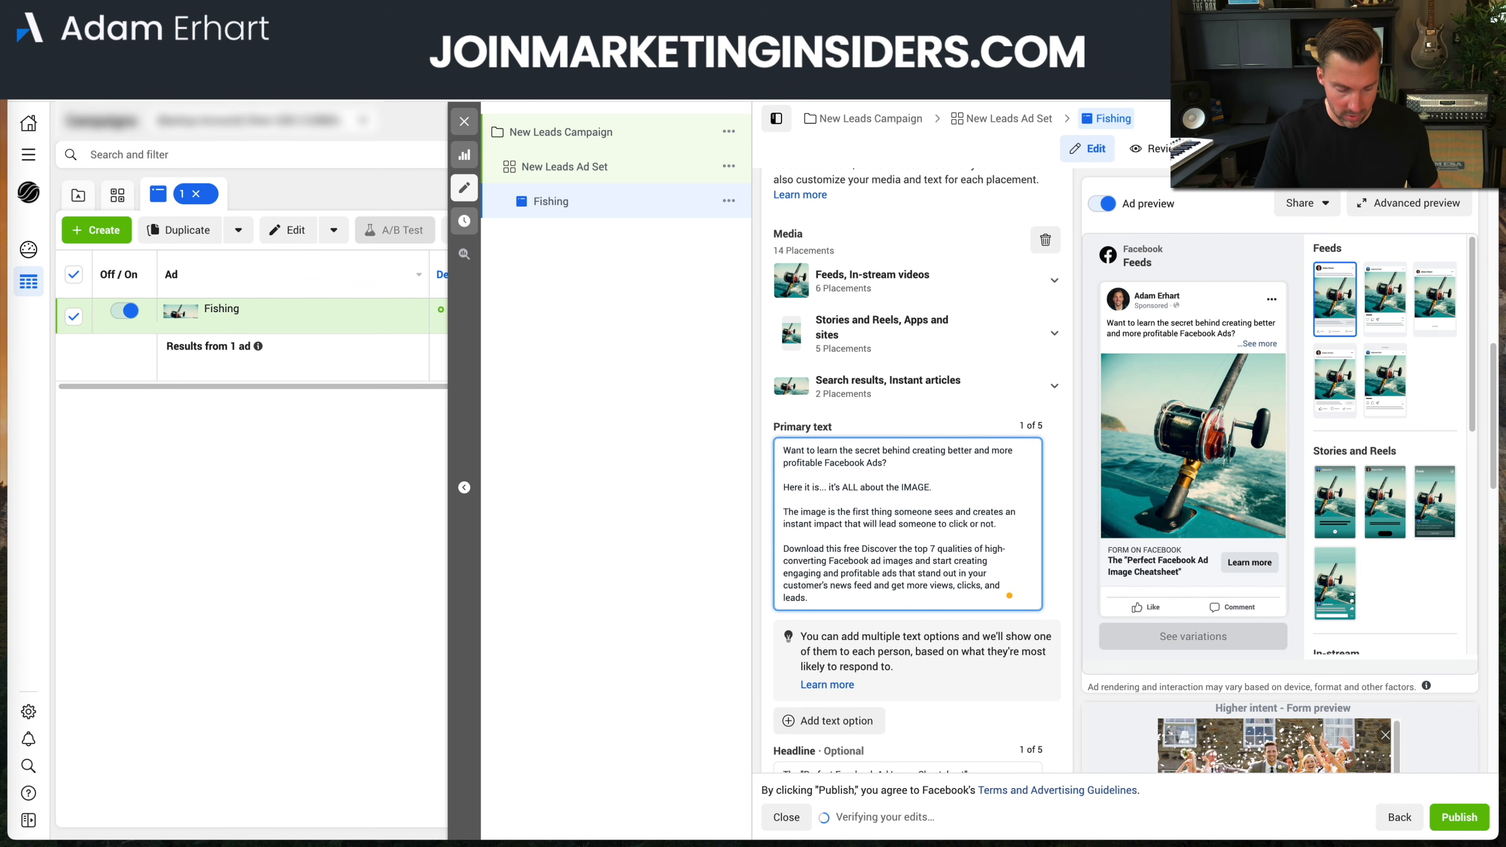
text(Cheatsheet and)
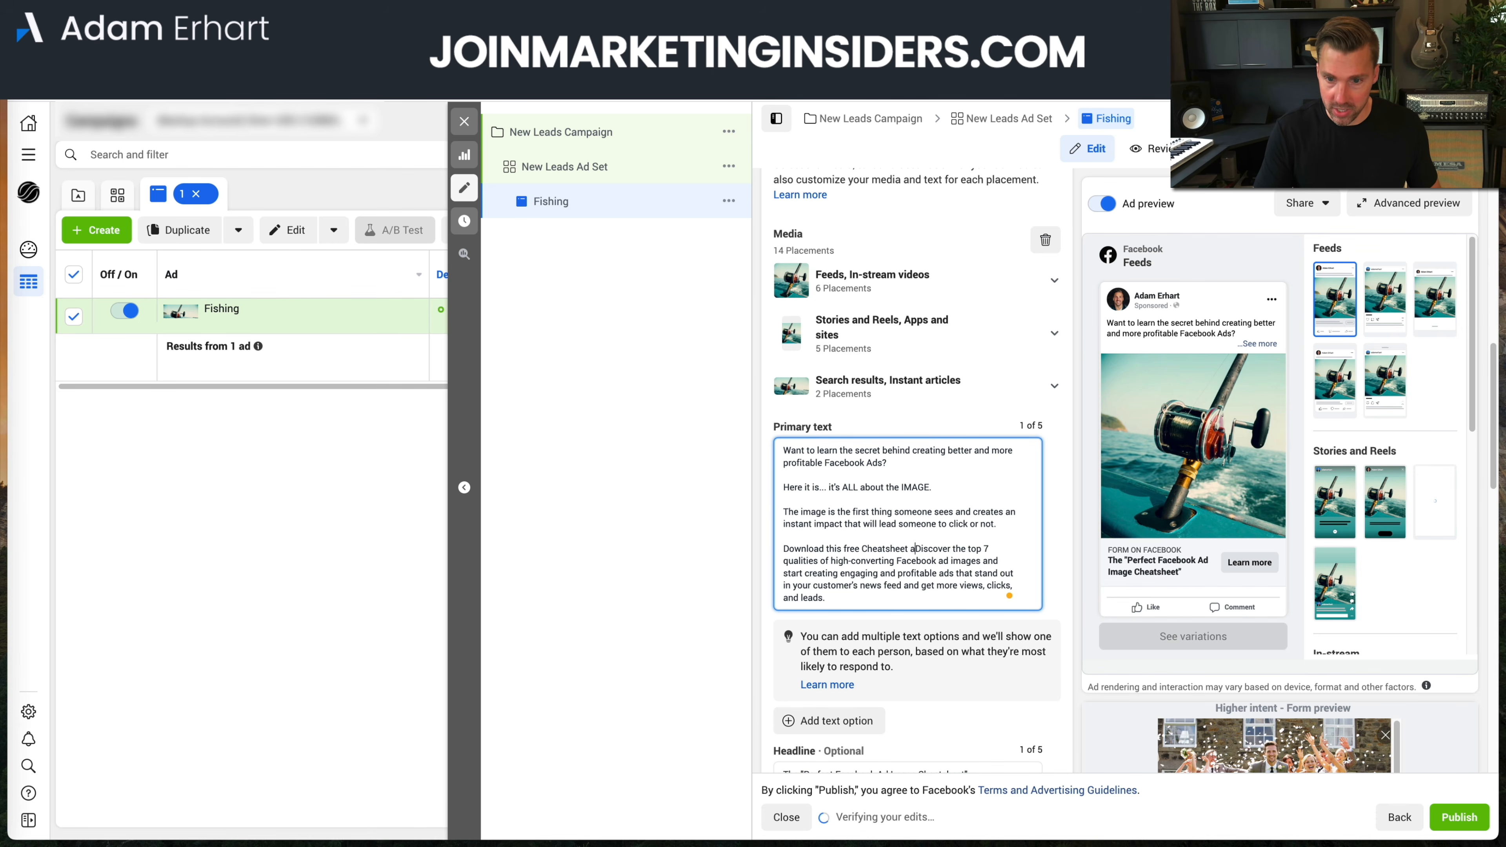
key(Delete)
text(d d)
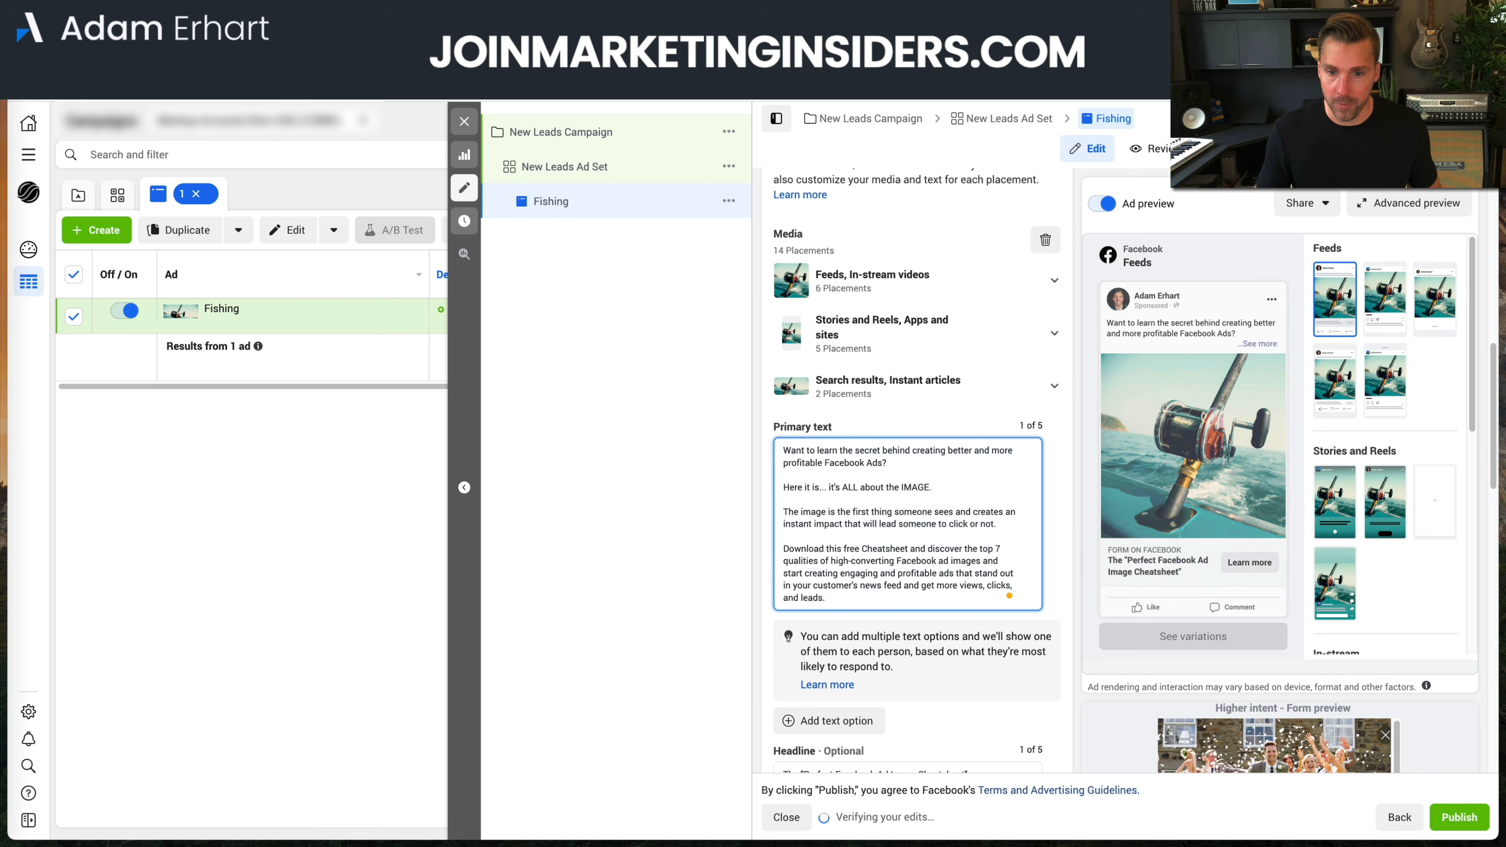
click(864, 549)
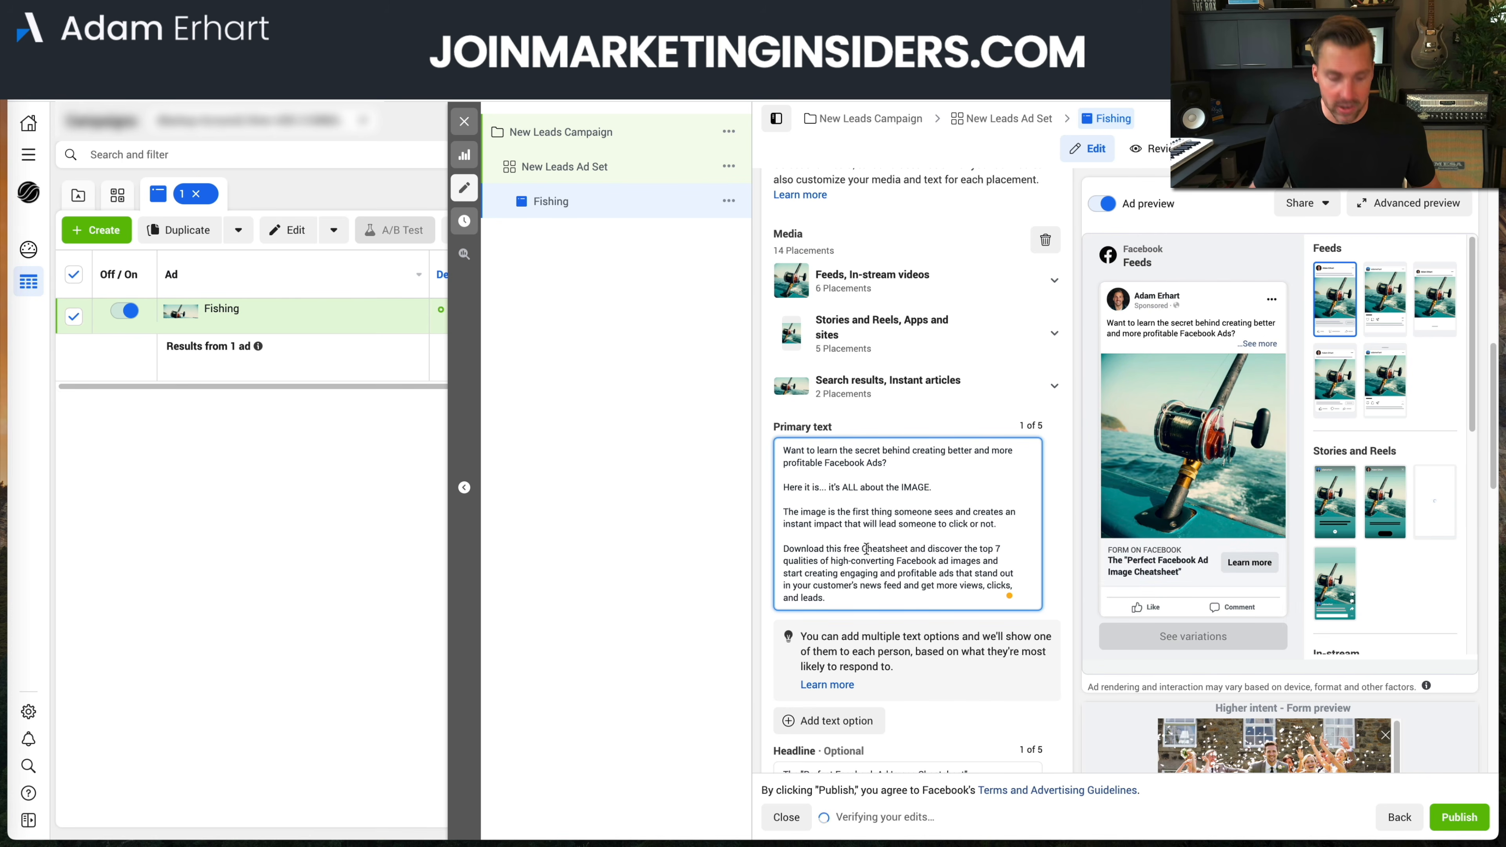
key(BackSpace)
text(c)
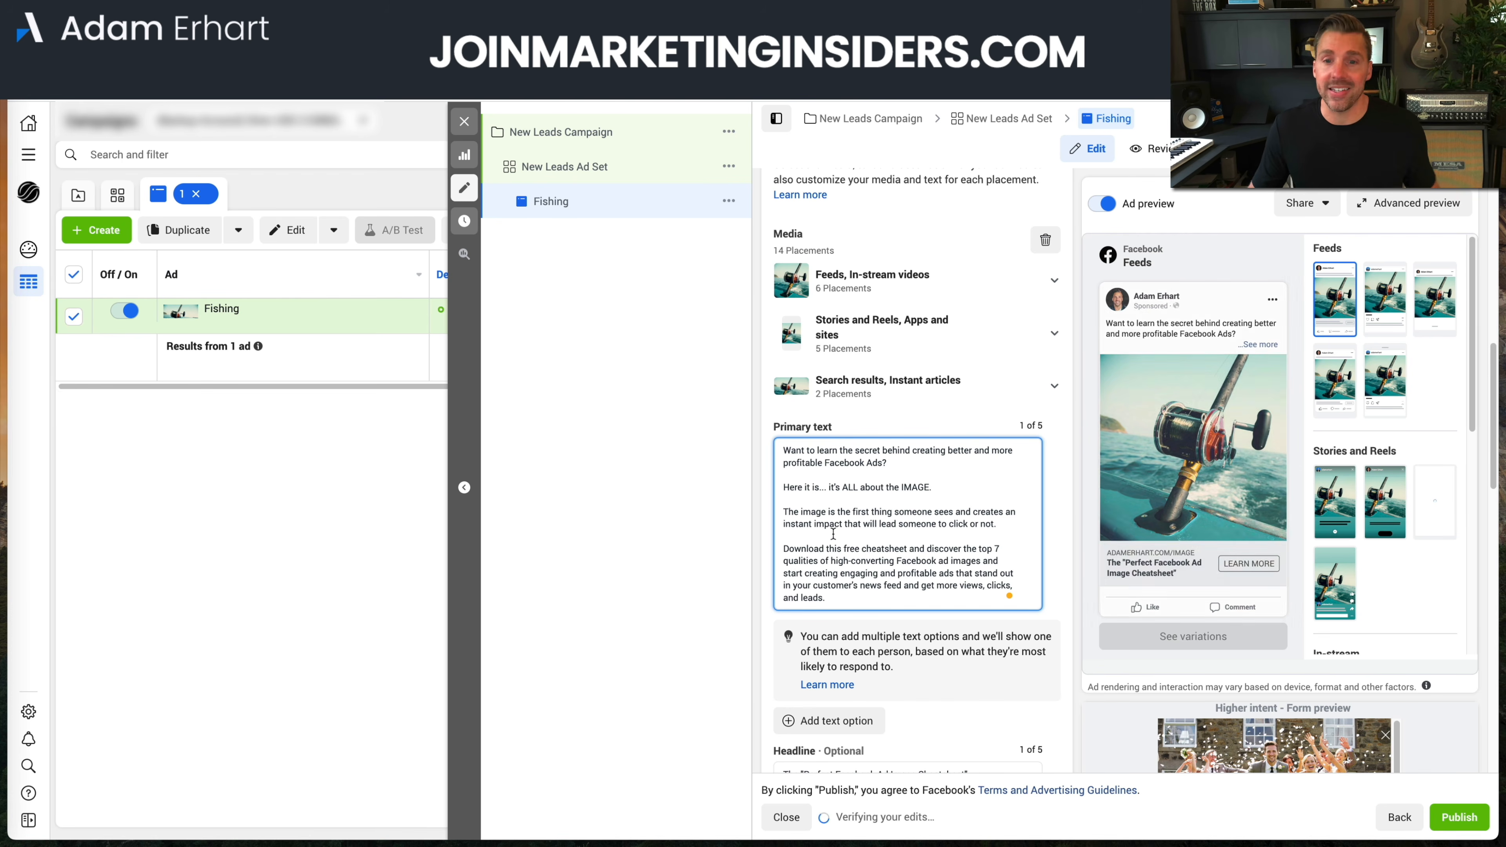
End the primary text with a separate closing line: "Click the "Learn More" button now to download your free copy."
scroll(842, 546, down, 1)
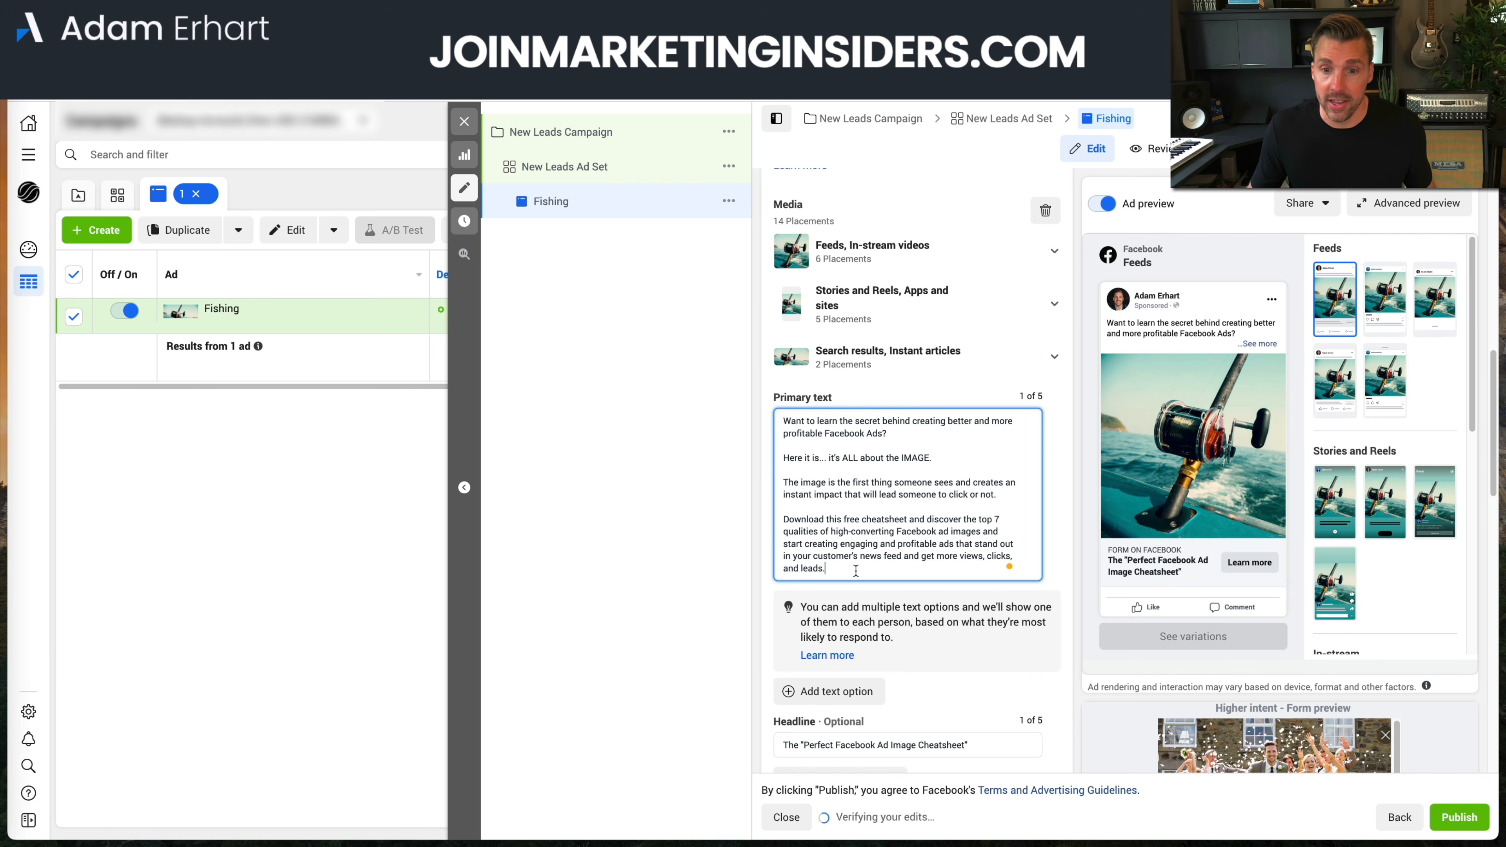
scroll(887, 528, down, 1)
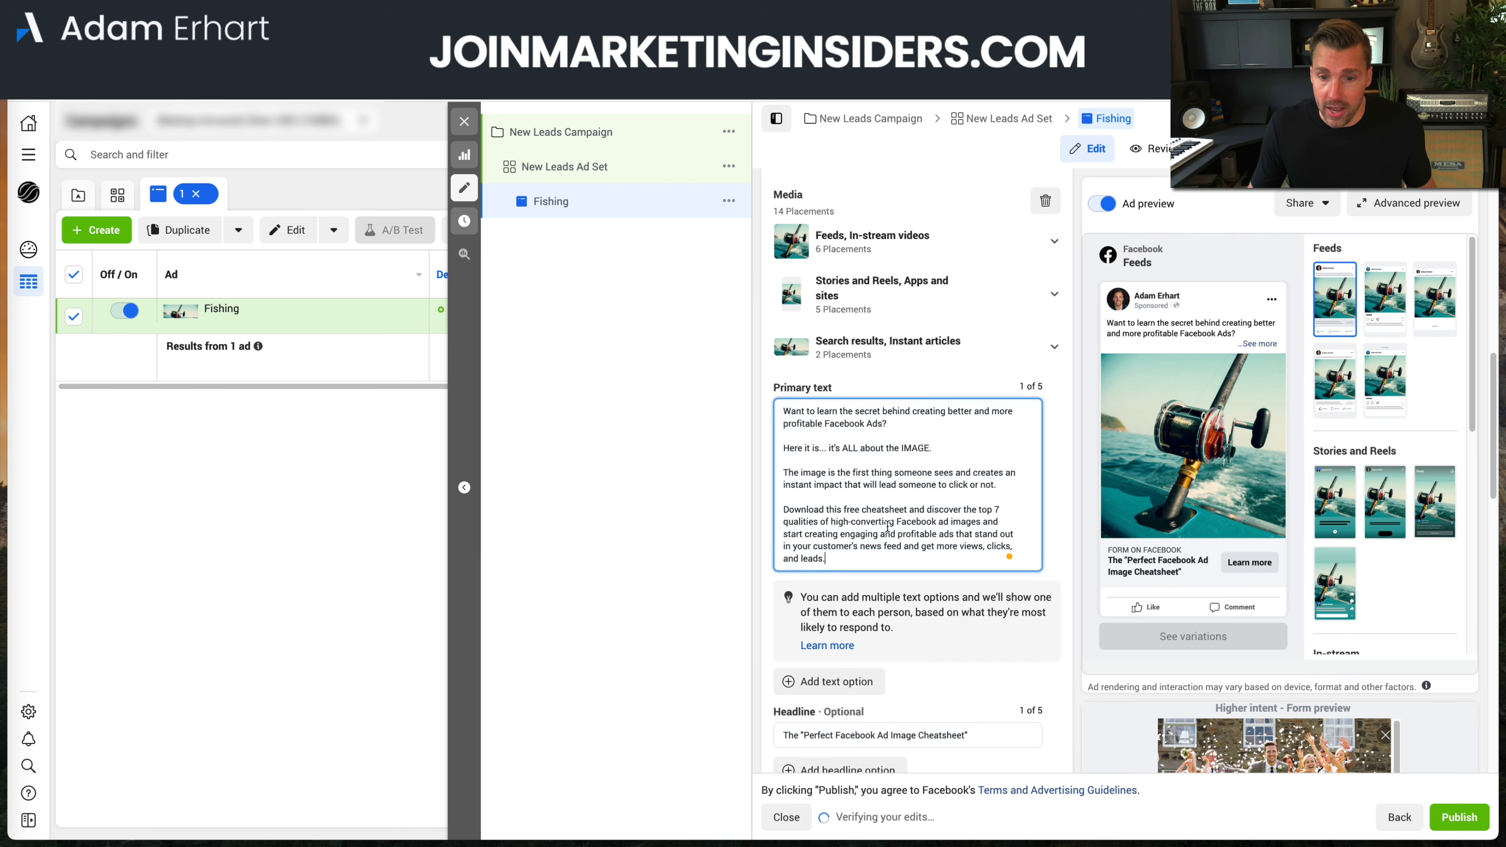
key(Return)
key(Return)
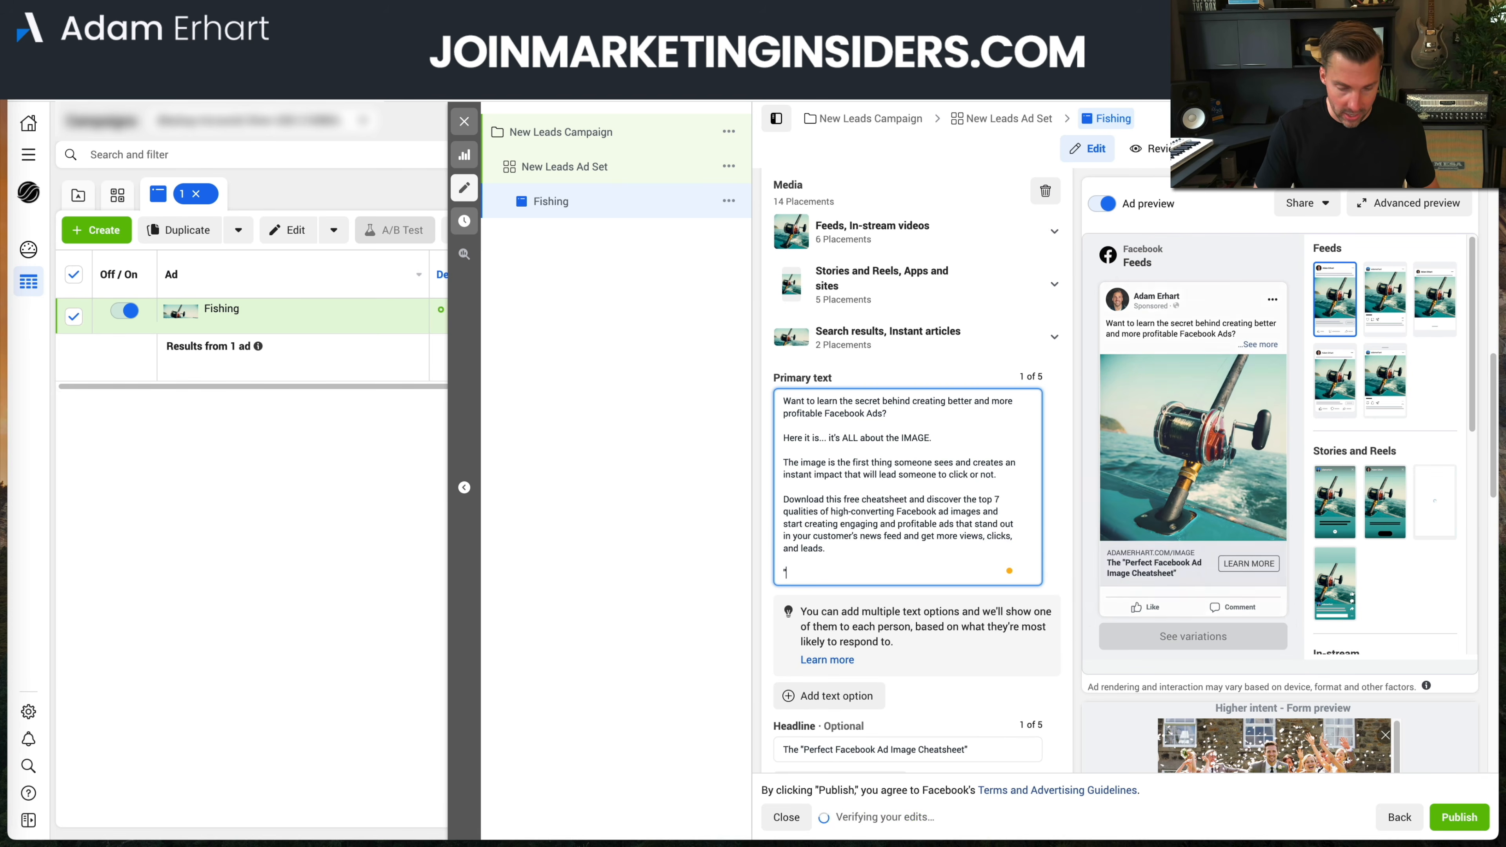
text(Click the "Learn m)
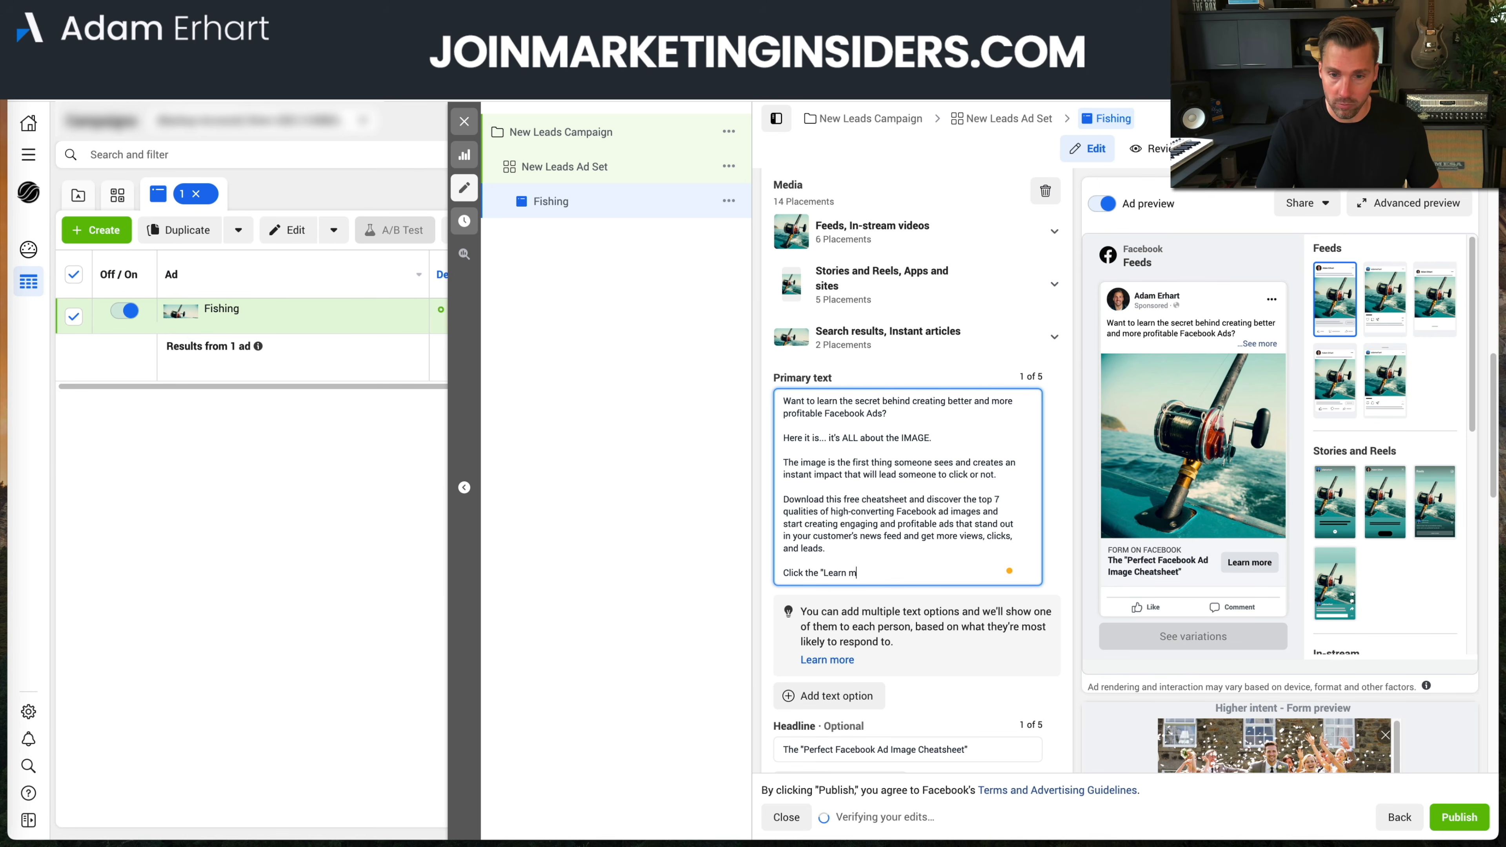
key(BackSpace)
text(Mo)
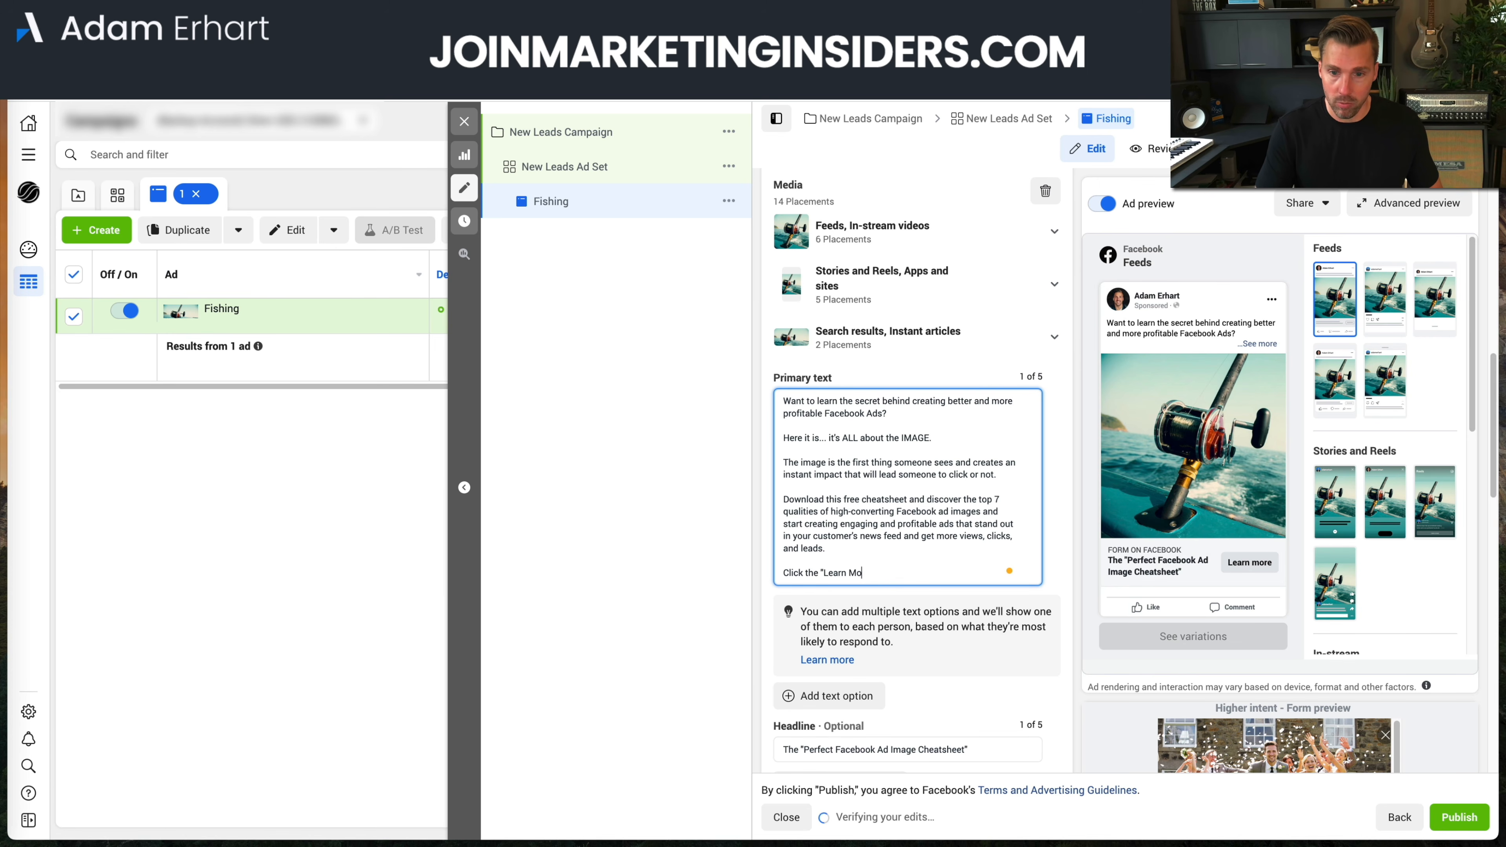
text(re" button )
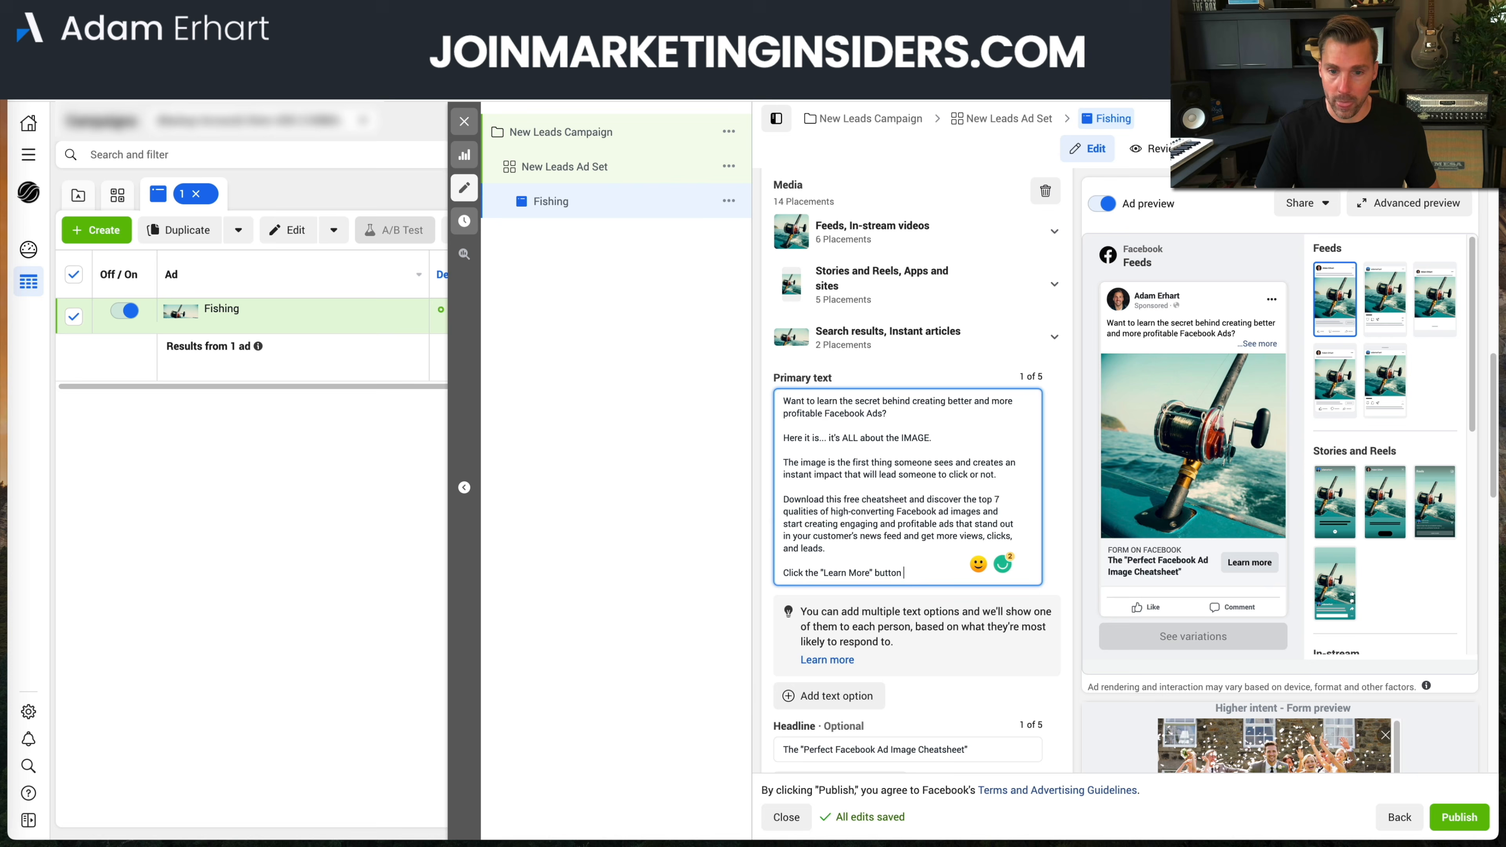
text(now to download your)
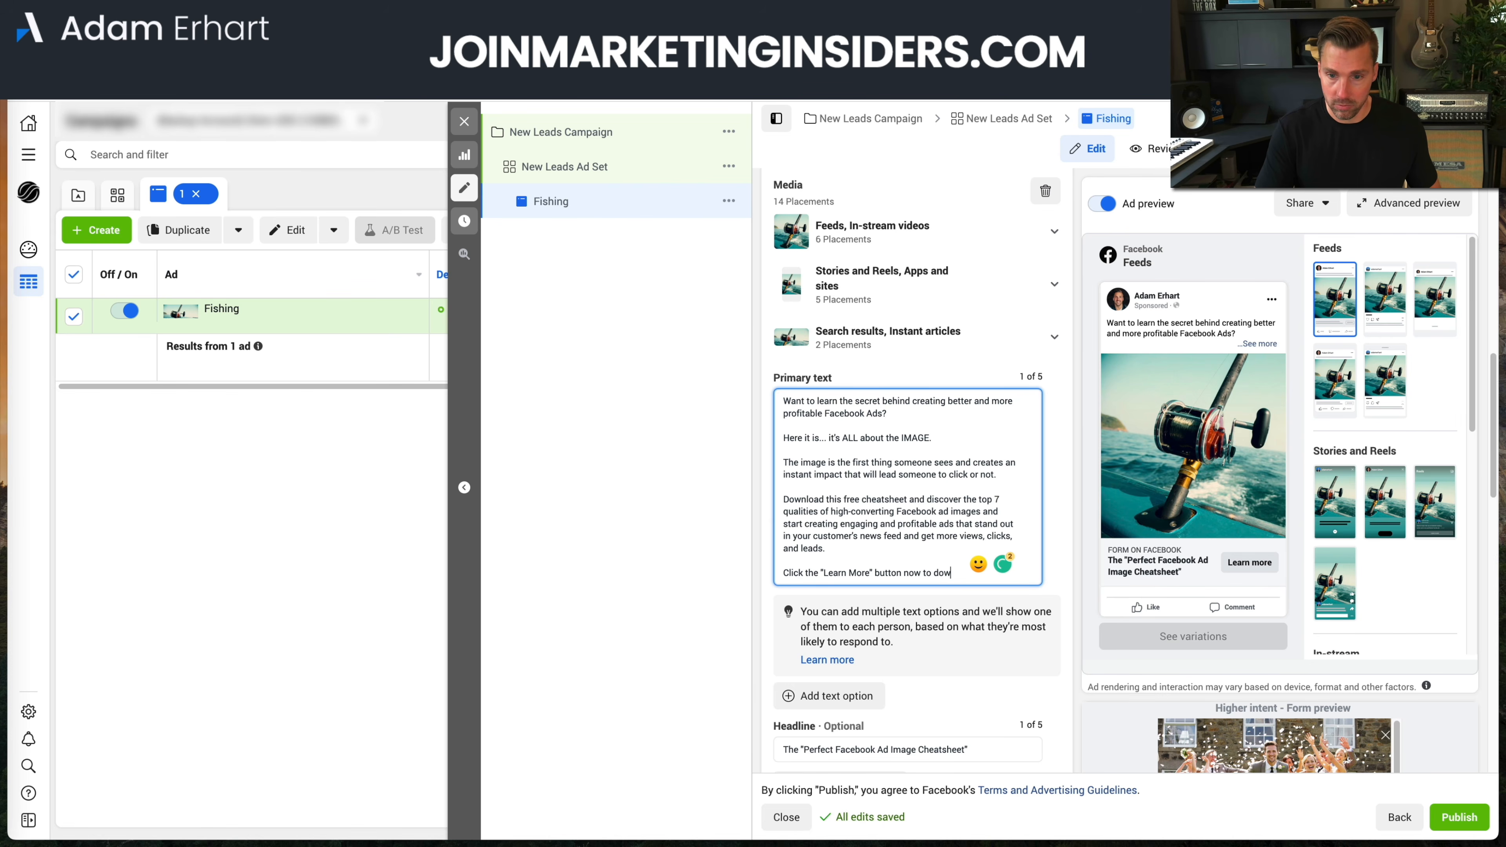
text( fre)
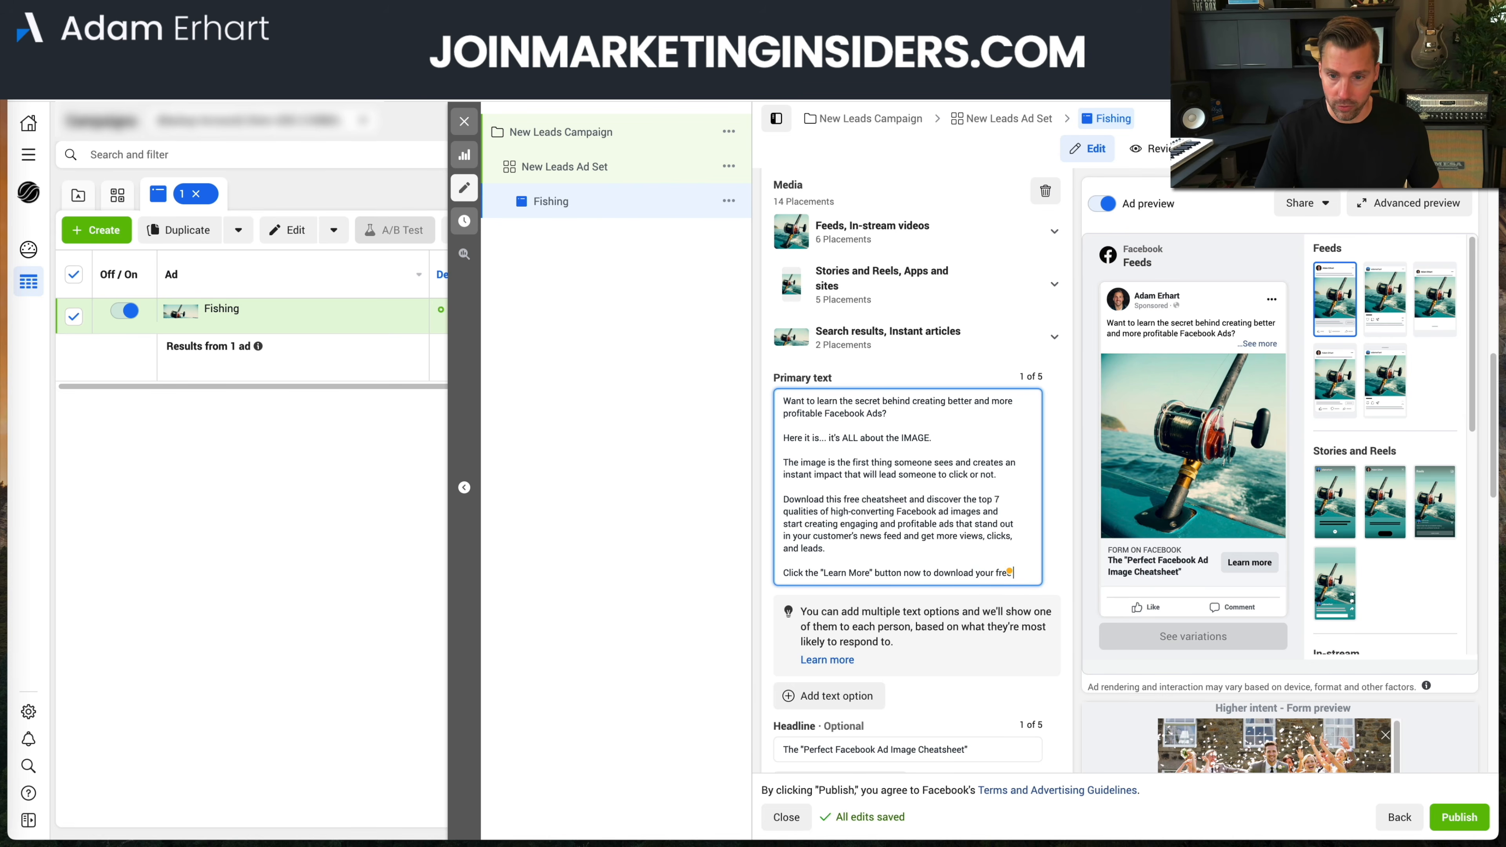
text(e copy.)
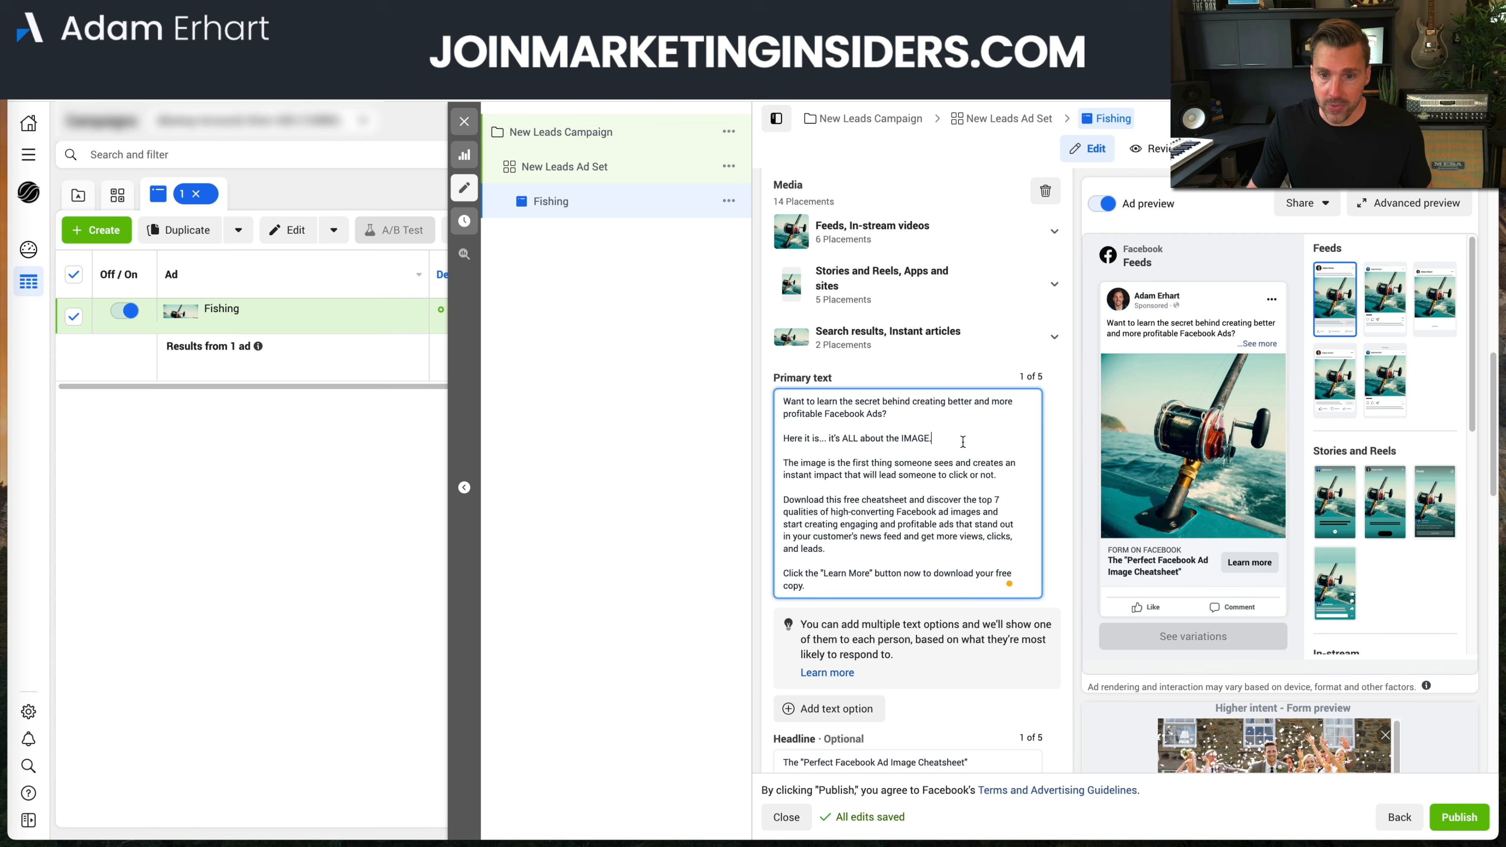
Add a second headline option to the ad and enter "[FREE DOWNLOAD]" in it
scroll(1057, 573, down, 1)
scroll(1057, 573, down, 3)
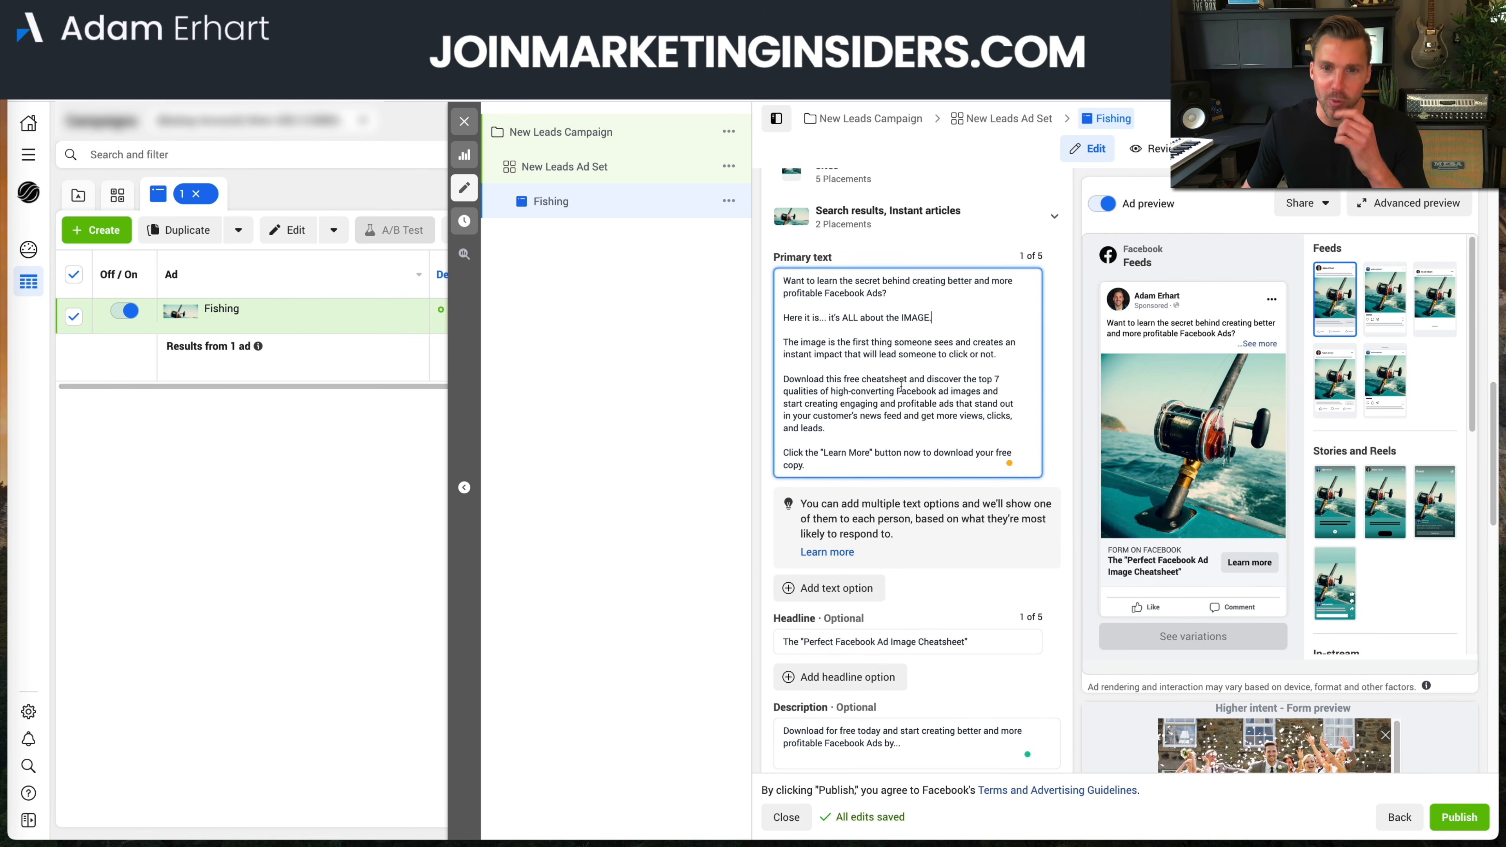
scroll(828, 454, down, 1)
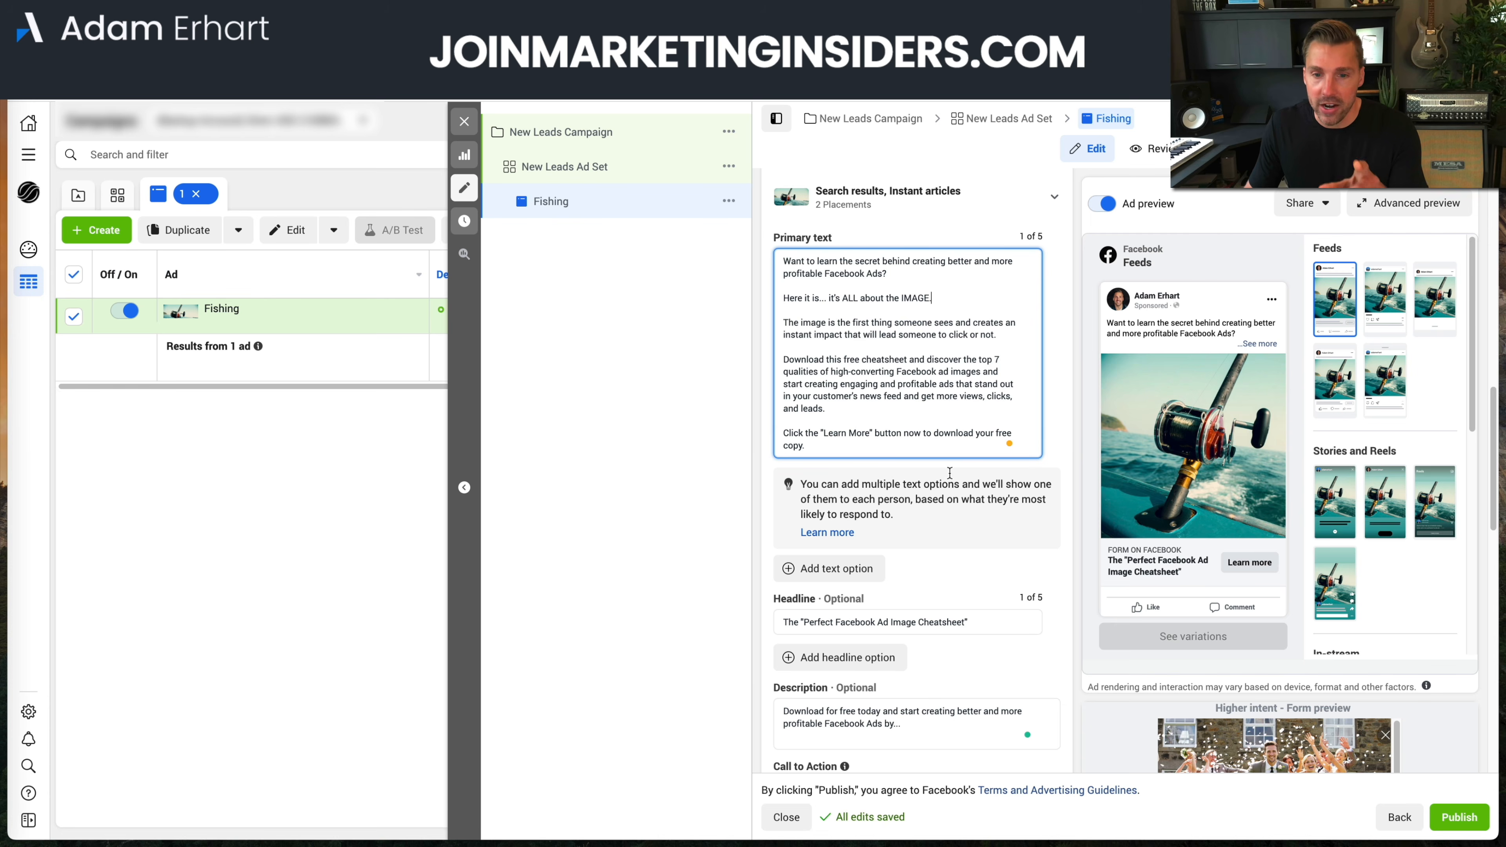
click(986, 623)
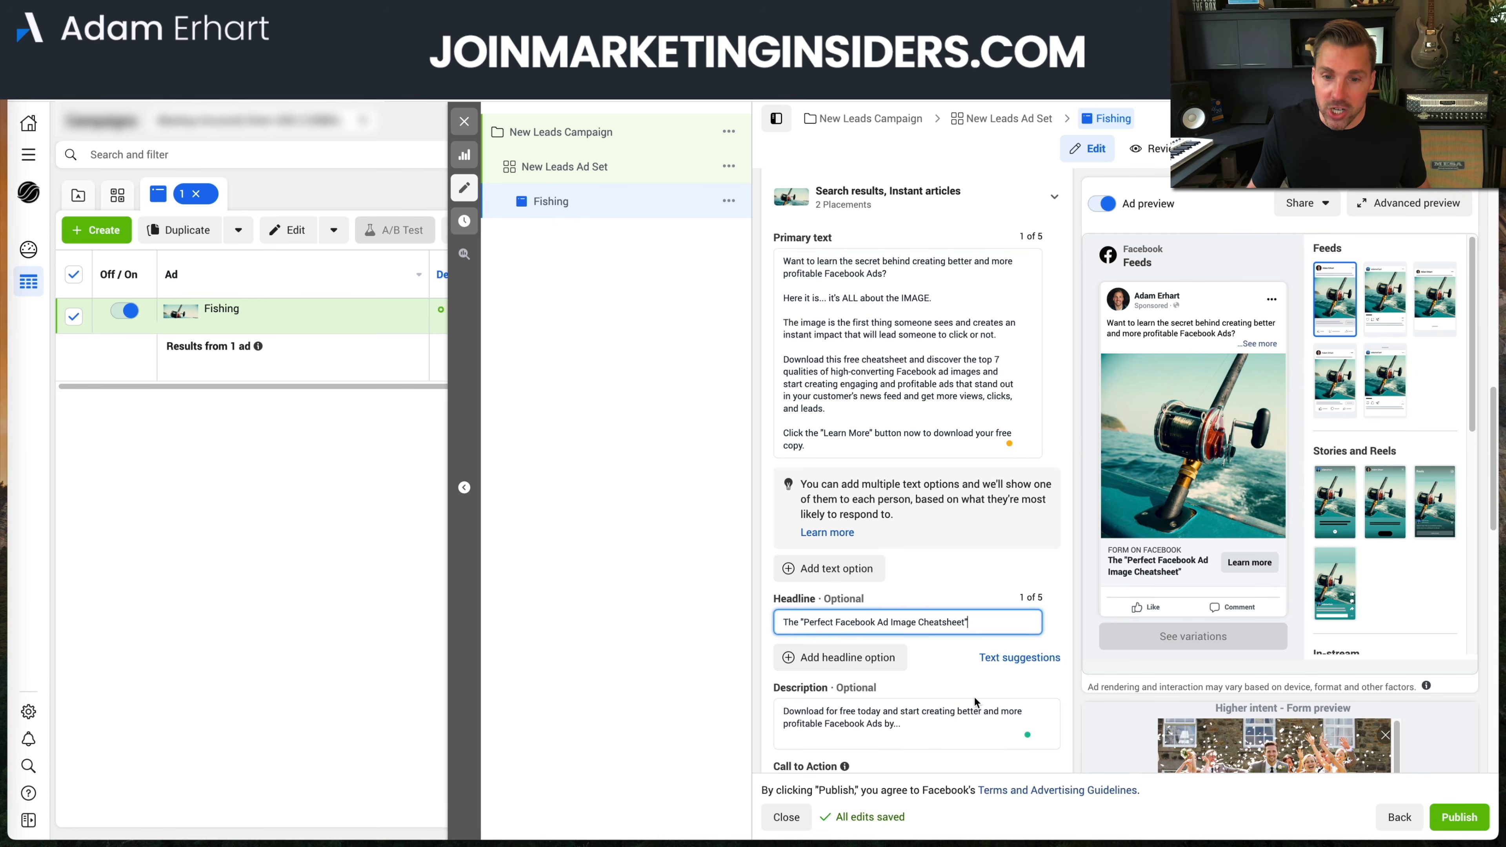
scroll(986, 623, down, 1)
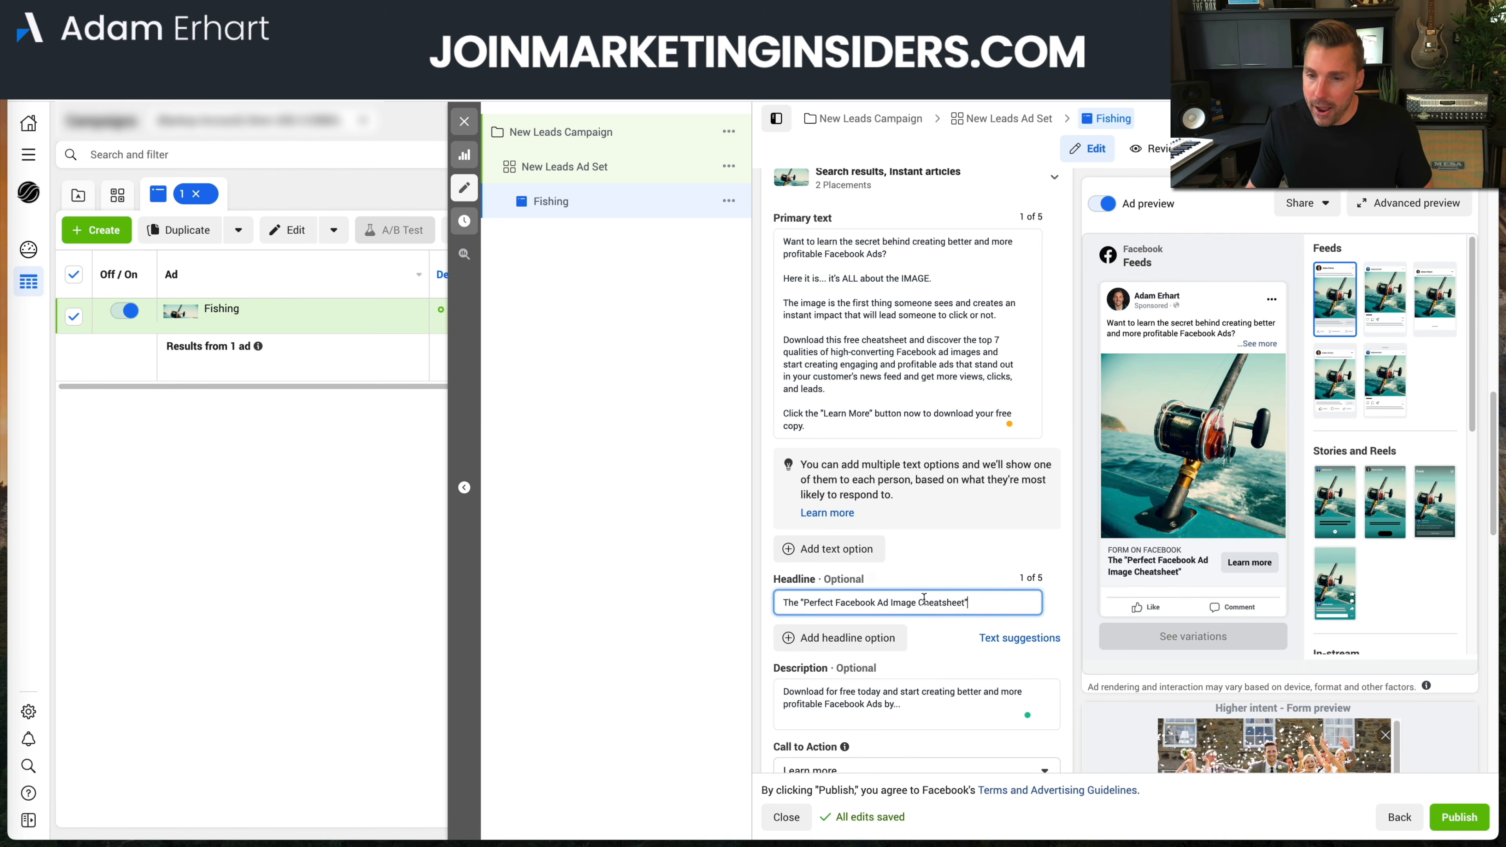
click(871, 646)
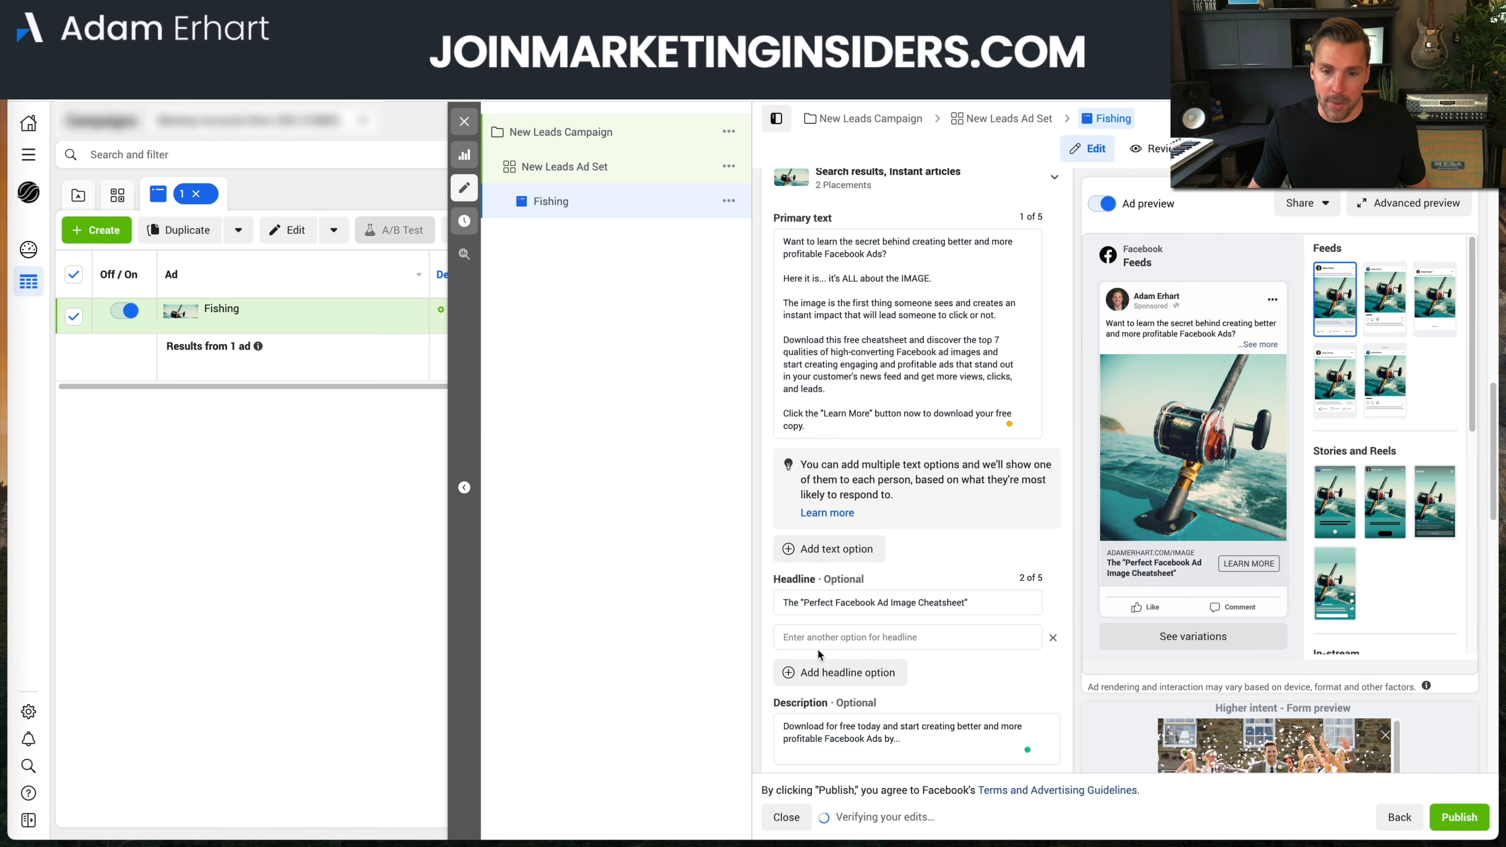
text(FREE DOWNLOAD)
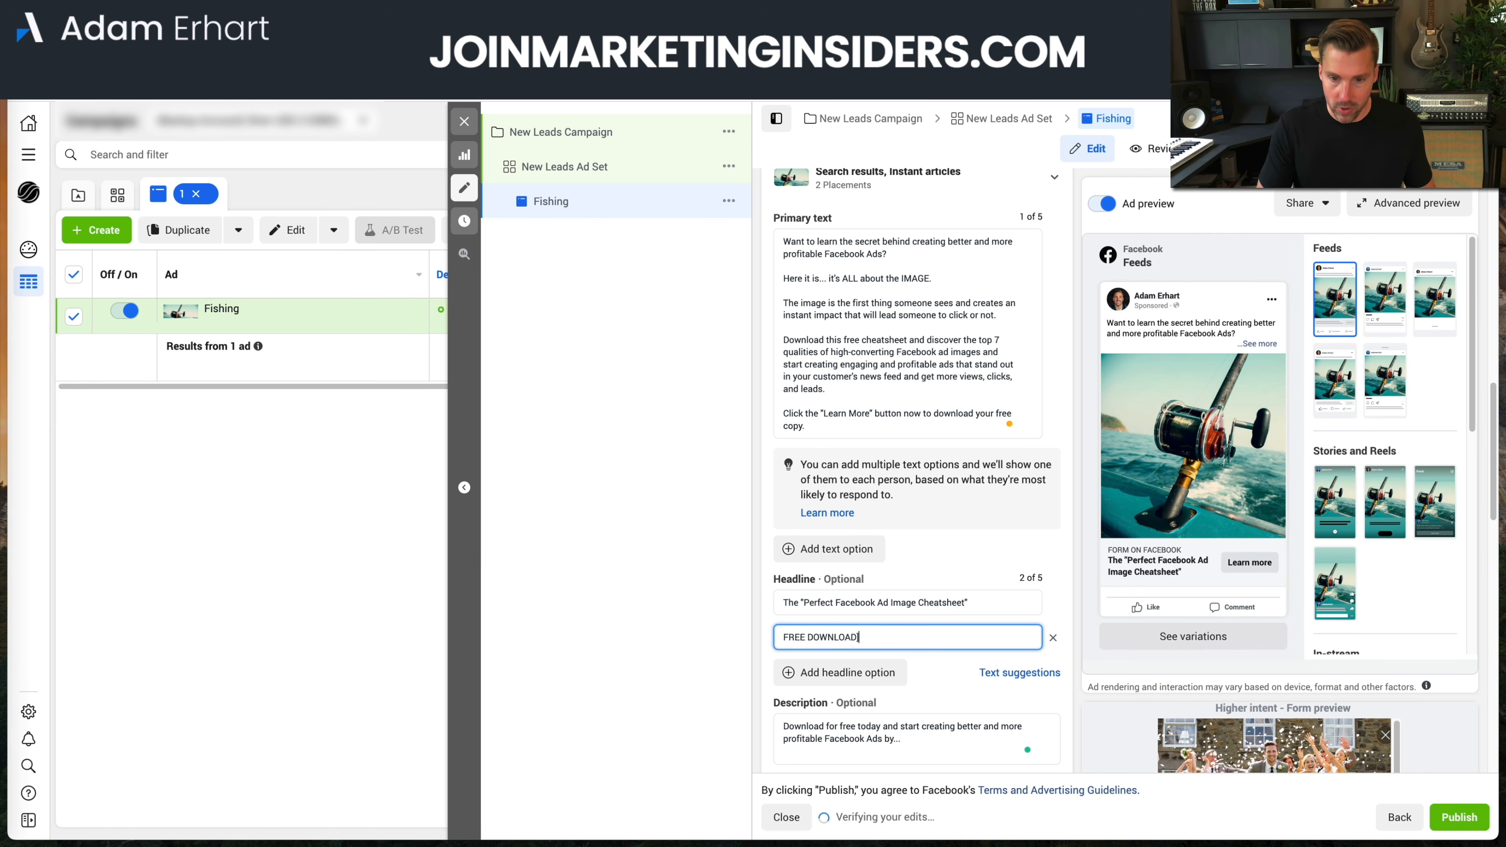
key(Home)
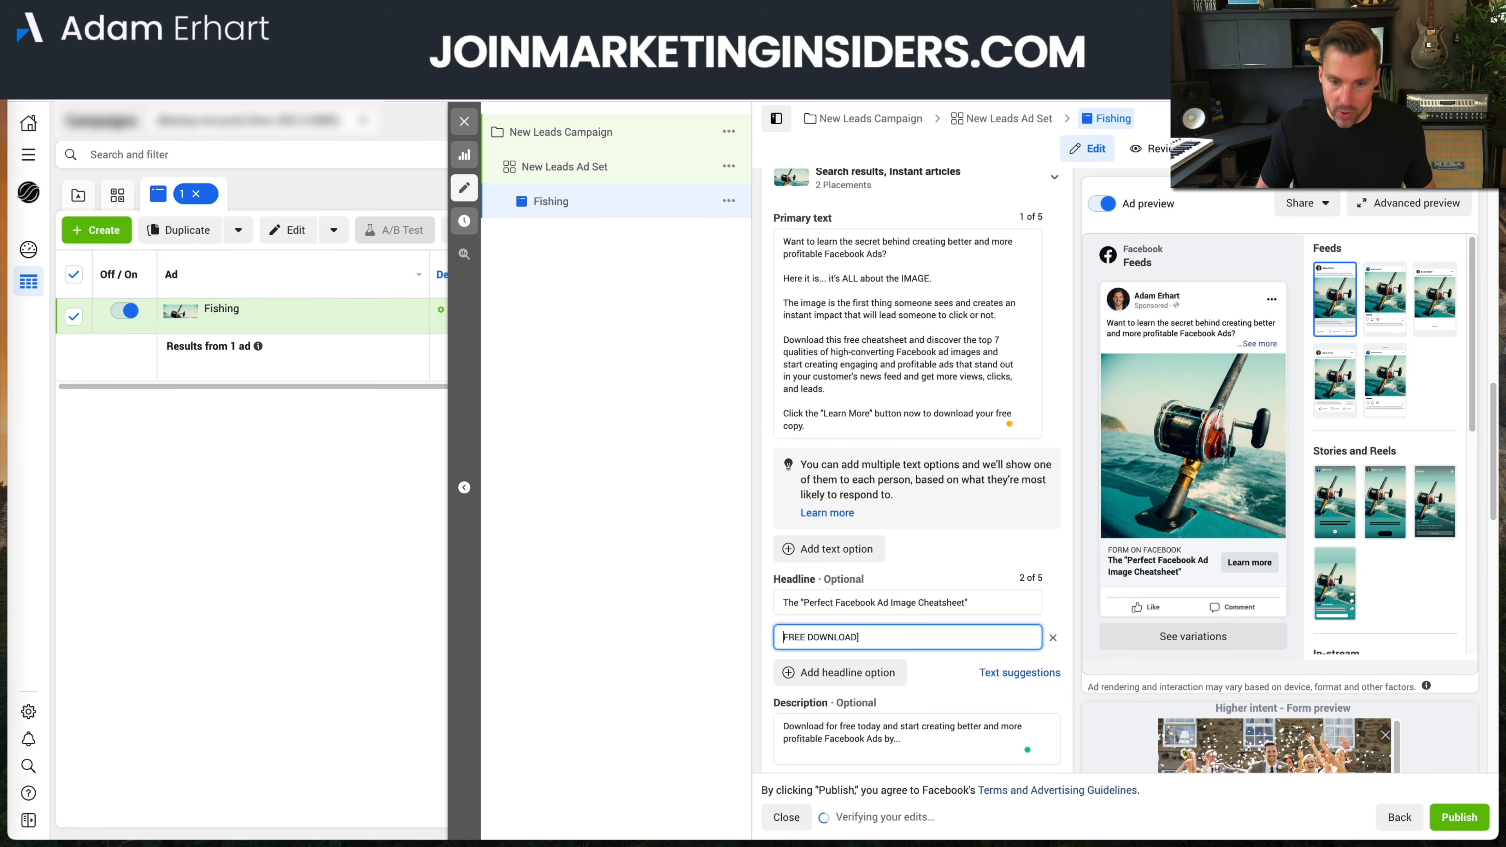
text([)
key(End)
text(])
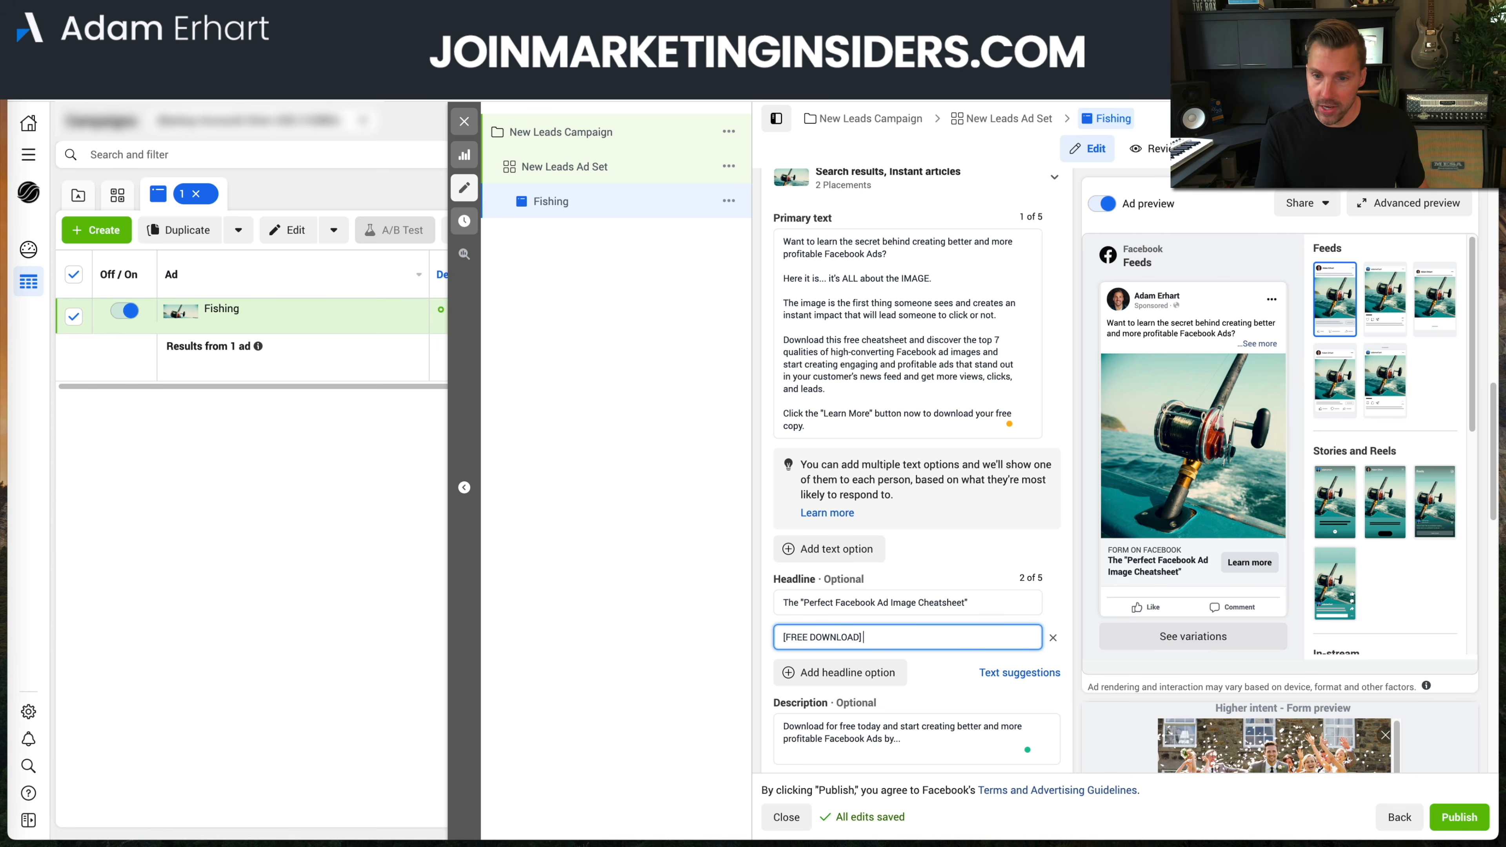
Complete the second headline after its bracketed opening with "Facebook Ad Image Cheatsheet"
text(Facebo)
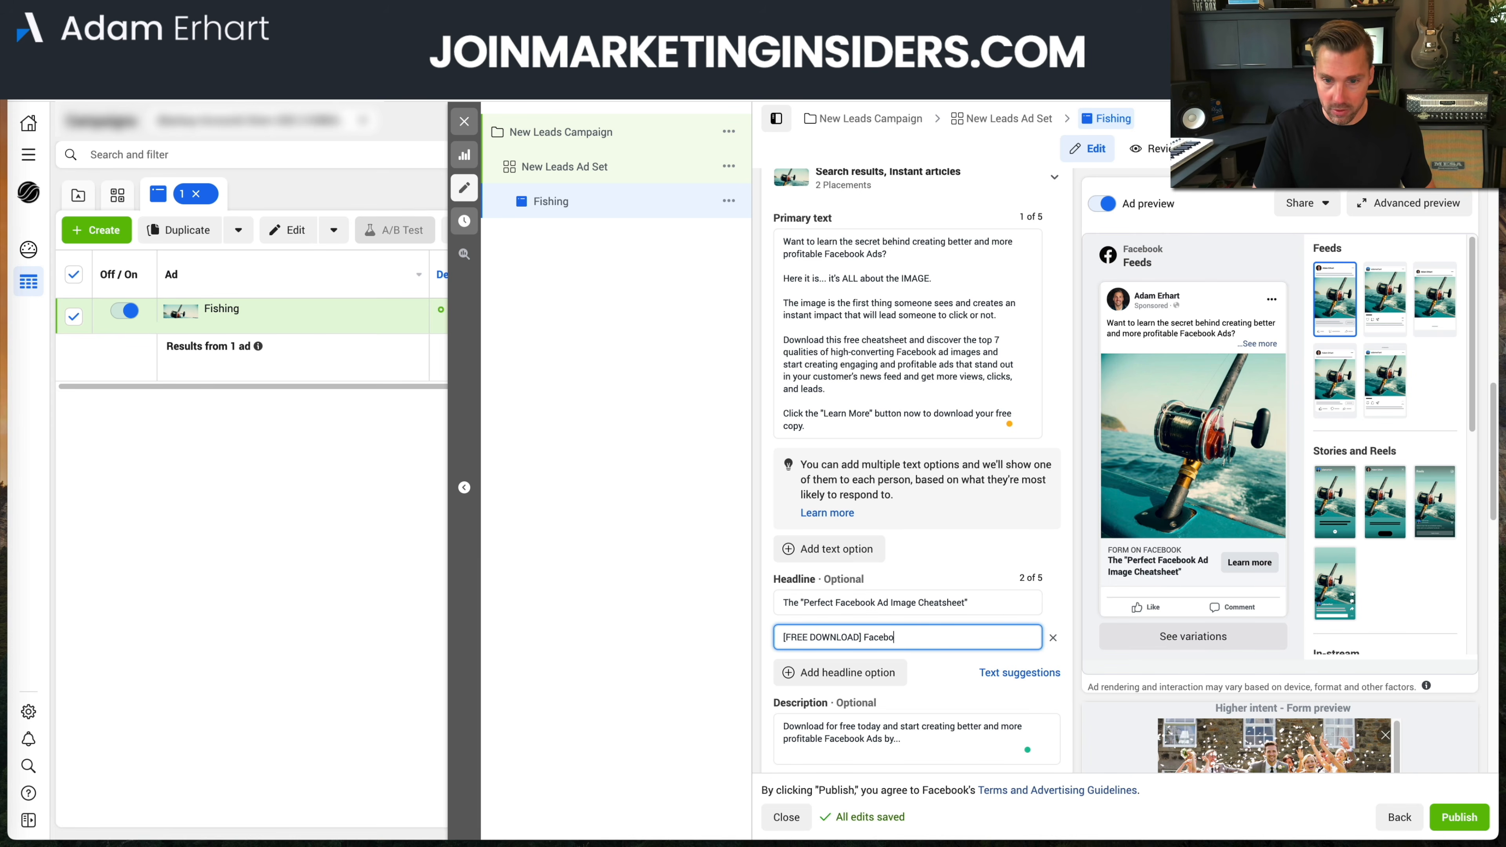
text(ok Ad Image Che)
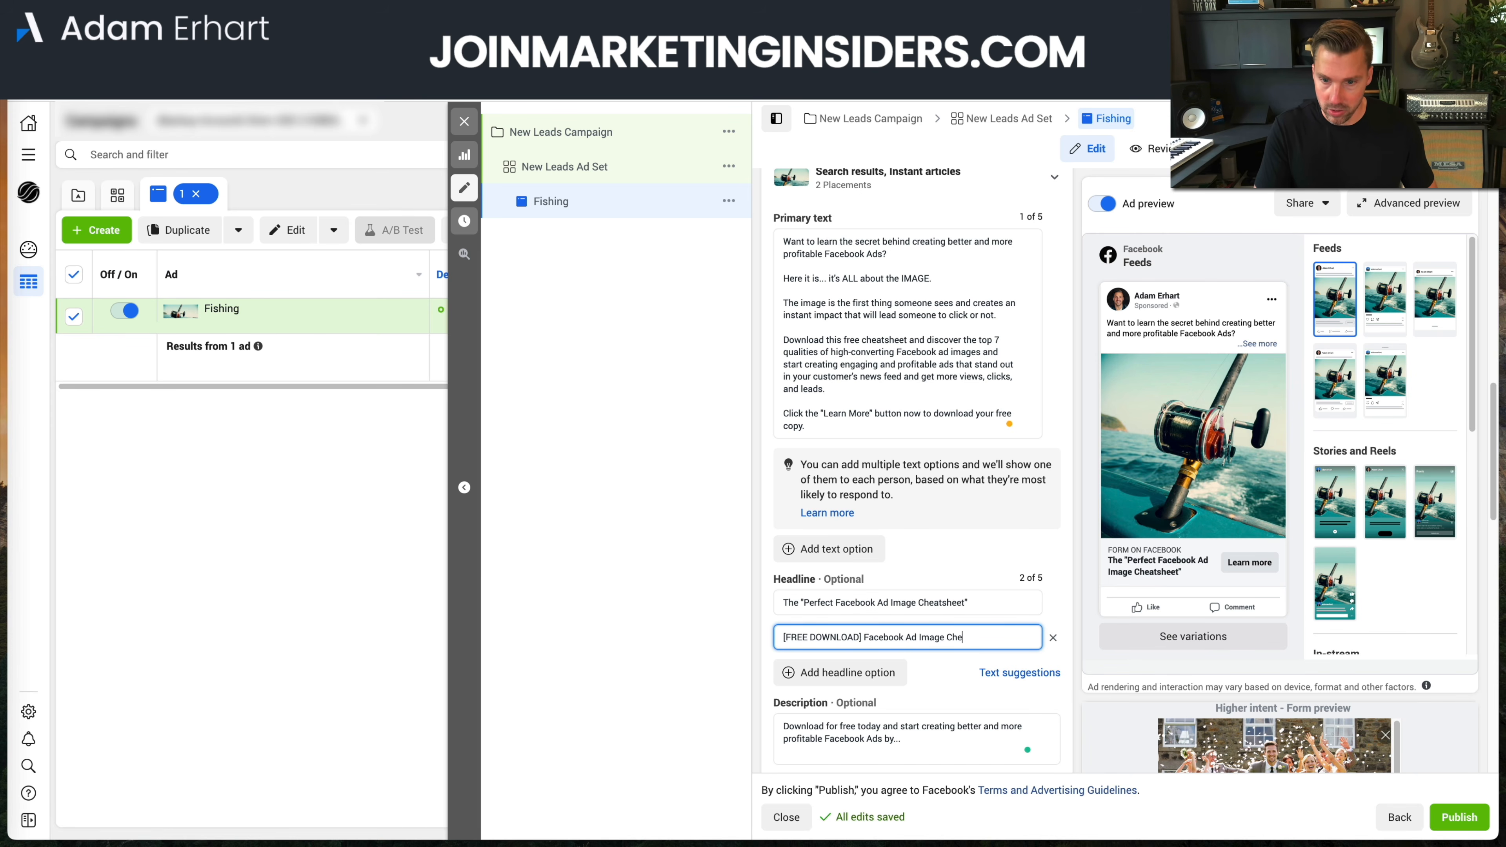
text(atsheet)
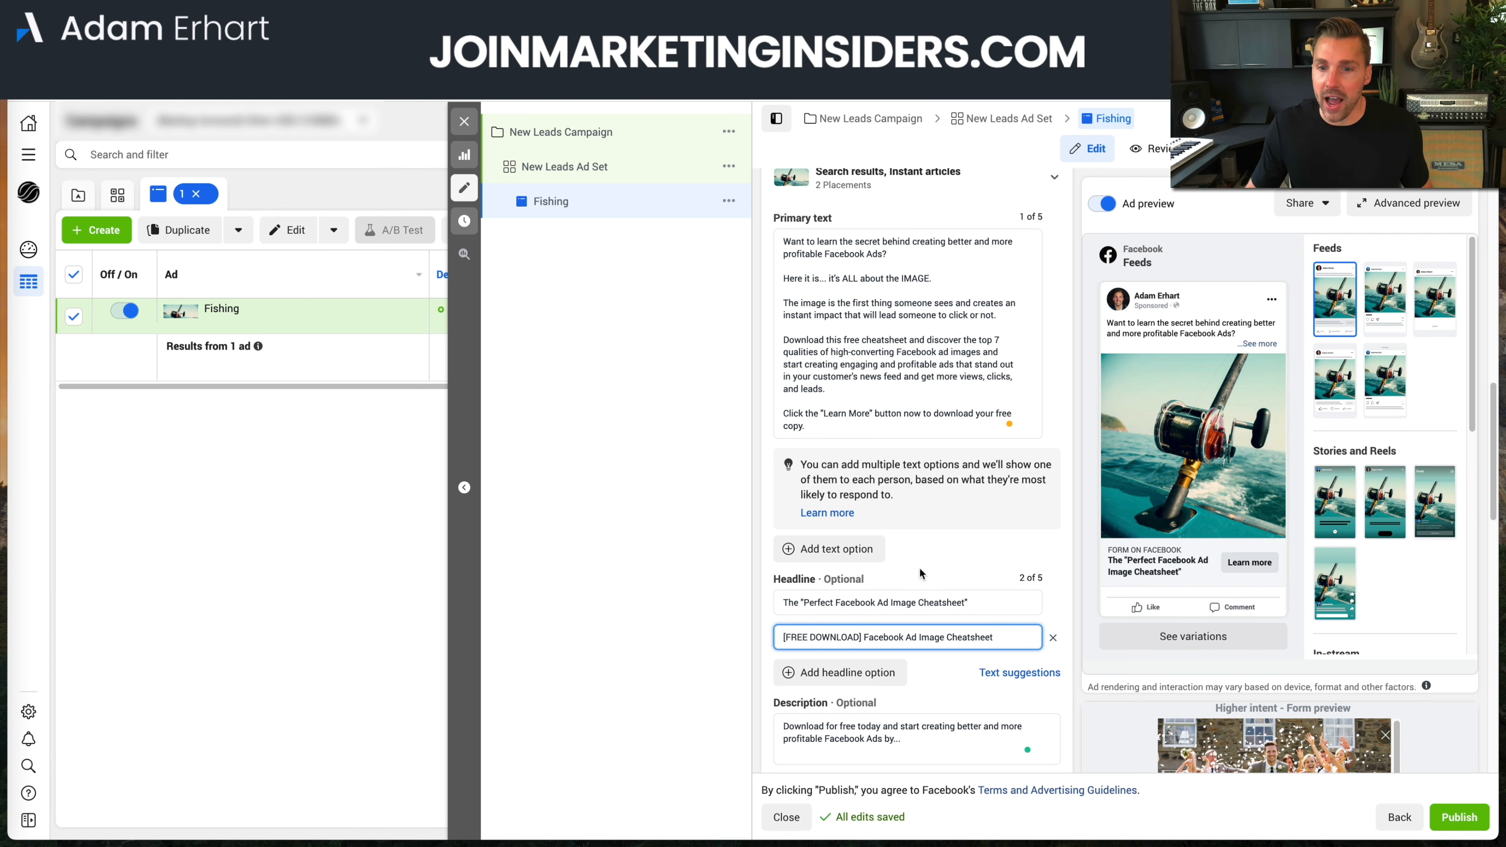
click(955, 575)
click(975, 633)
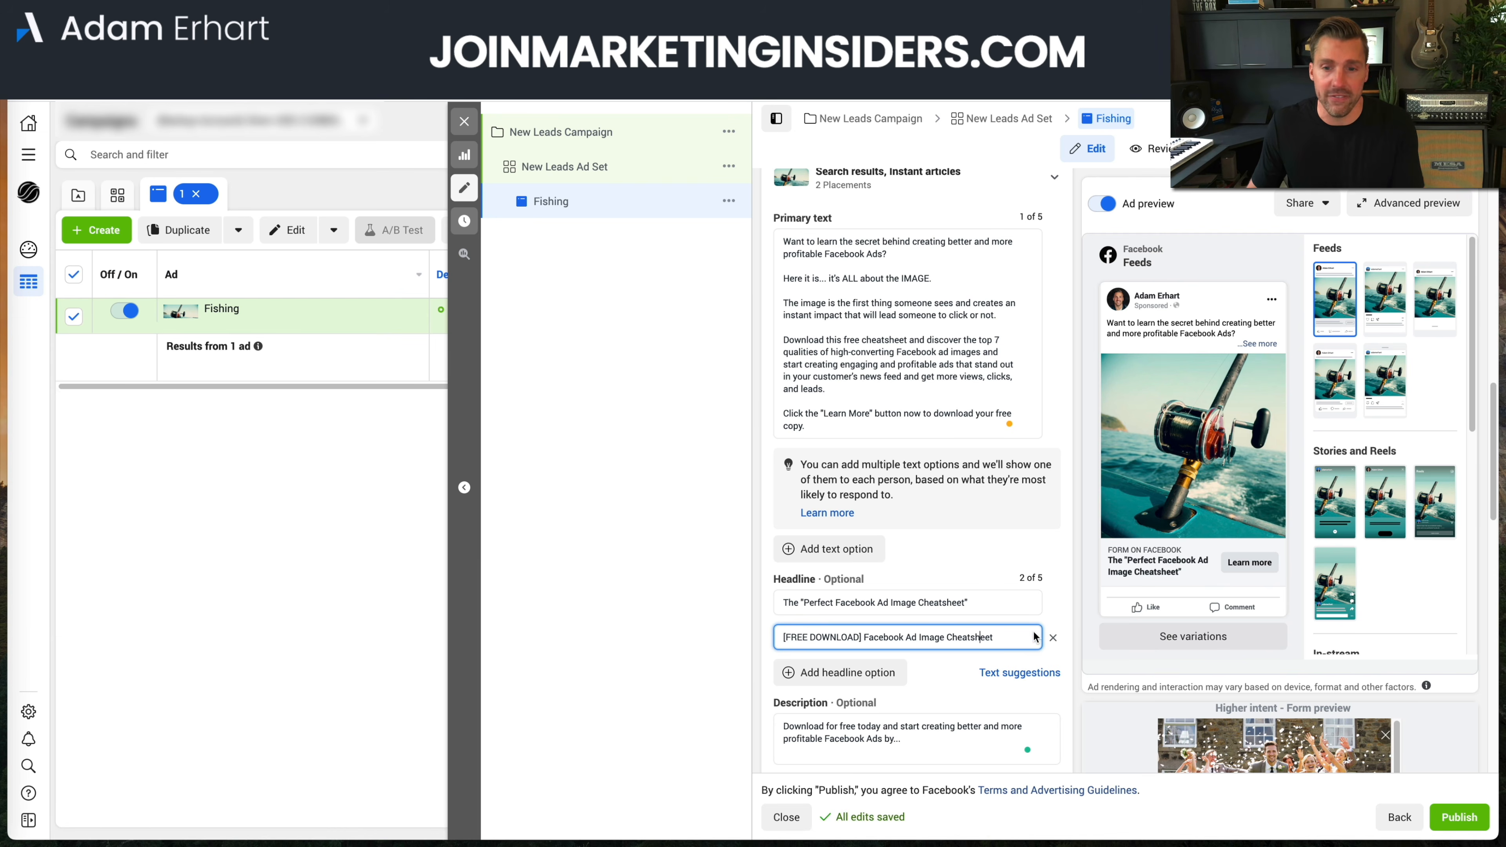
Insert "this cheatsheet" after "Download" in the ad's description
scroll(1035, 636, down, 2)
scroll(1035, 636, down, 5)
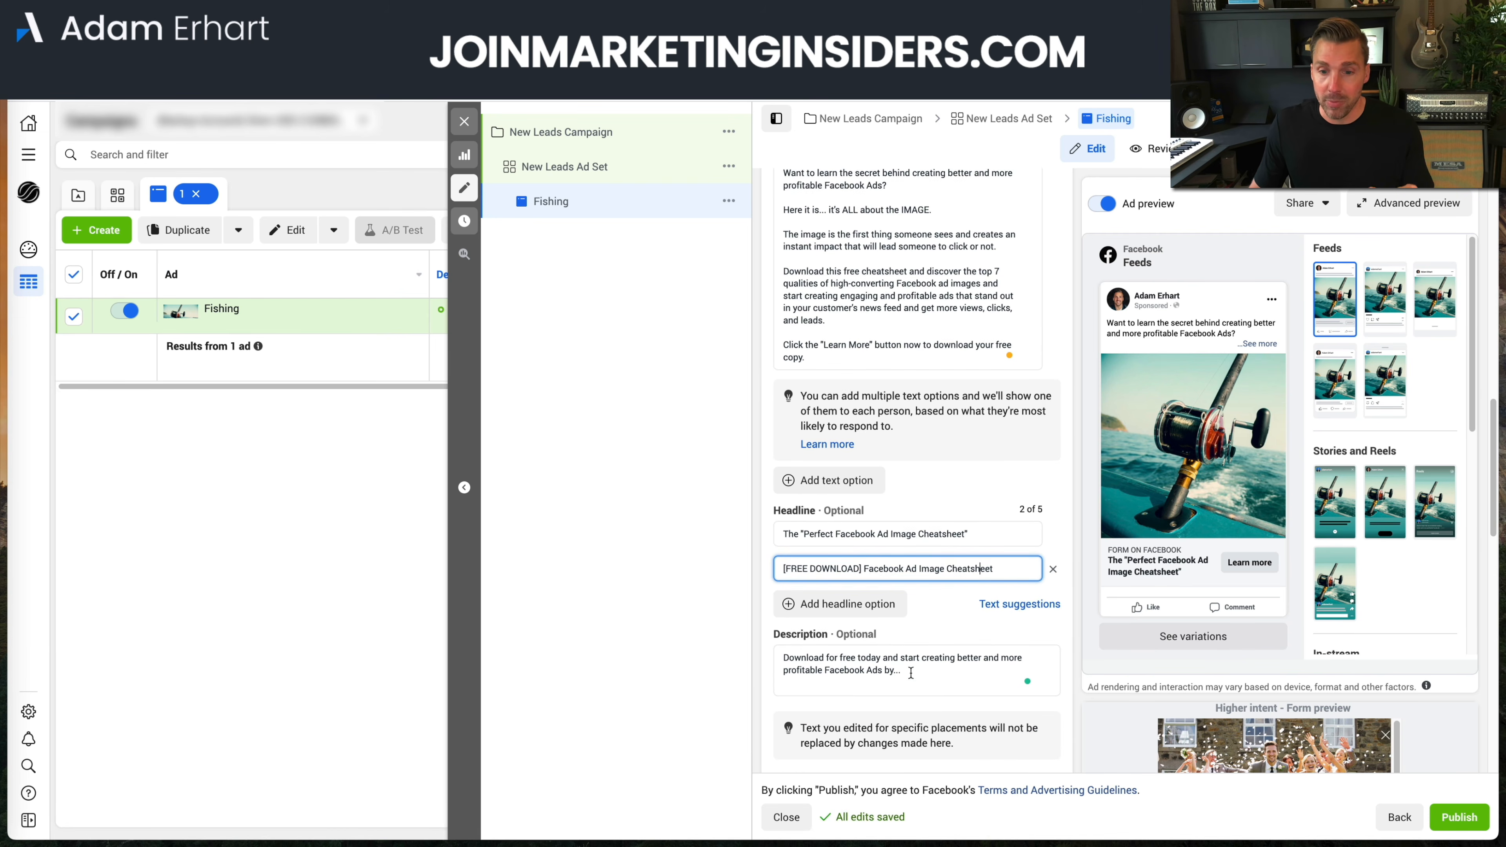
scroll(892, 663, down, 1)
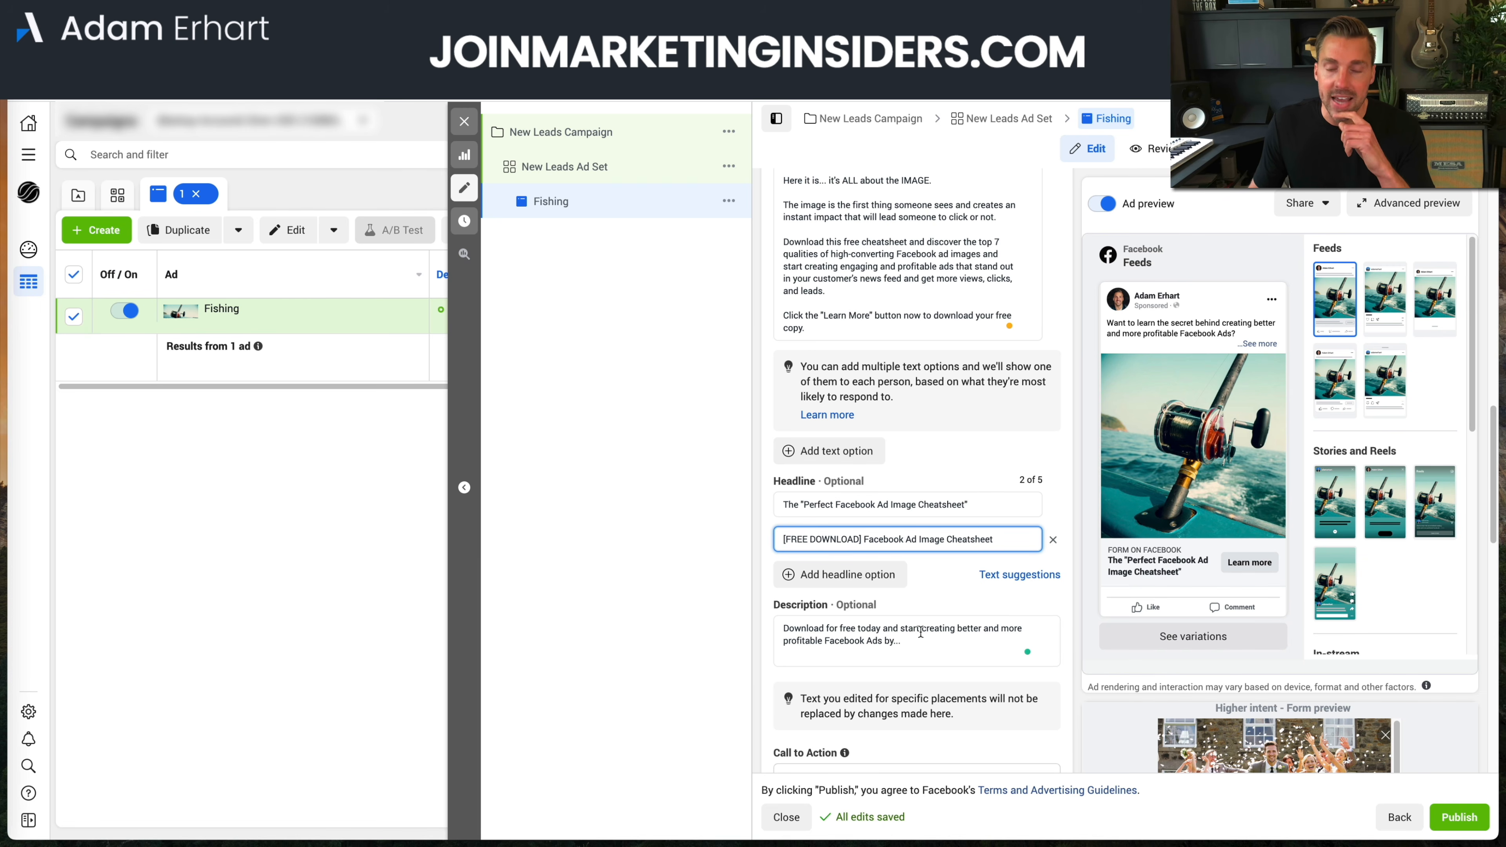
click(827, 629)
text(this cheatsheet)
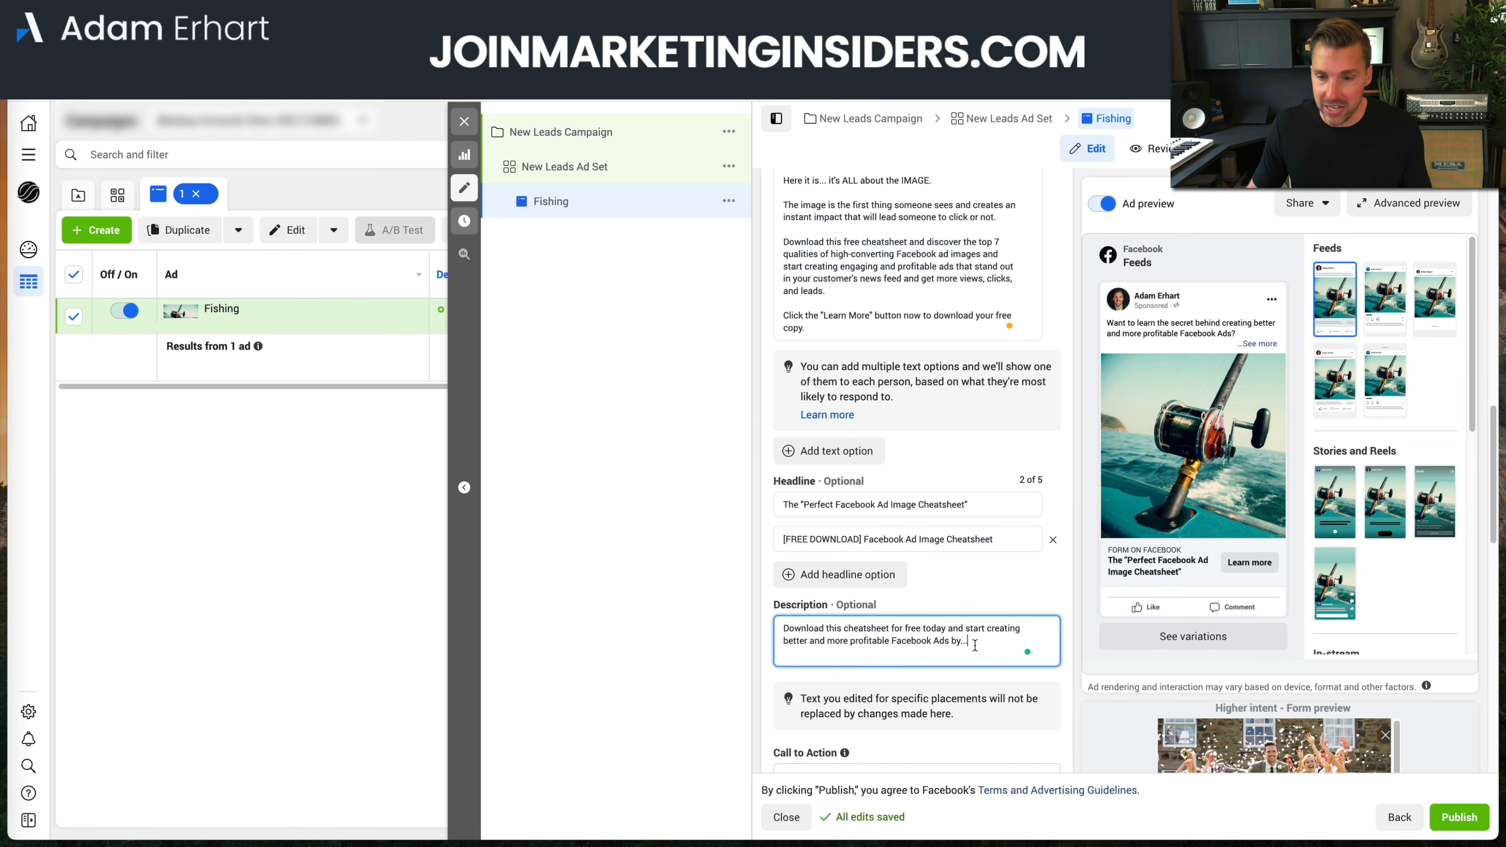
Look through the call-to-action options available for the ad and leave "Learn more" selected
scroll(975, 645, down, 1)
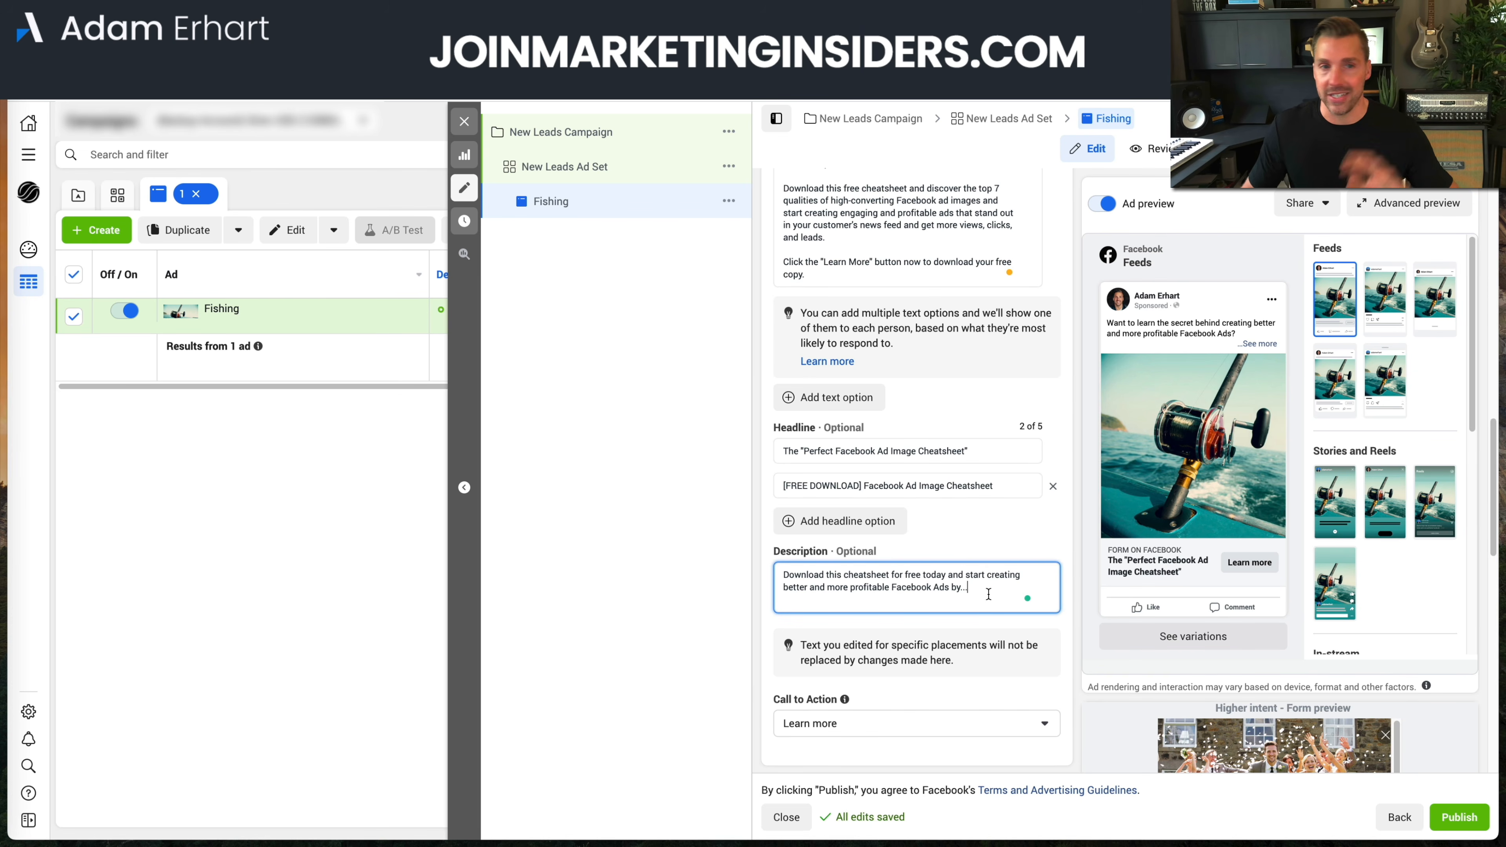
scroll(984, 588, down, 1)
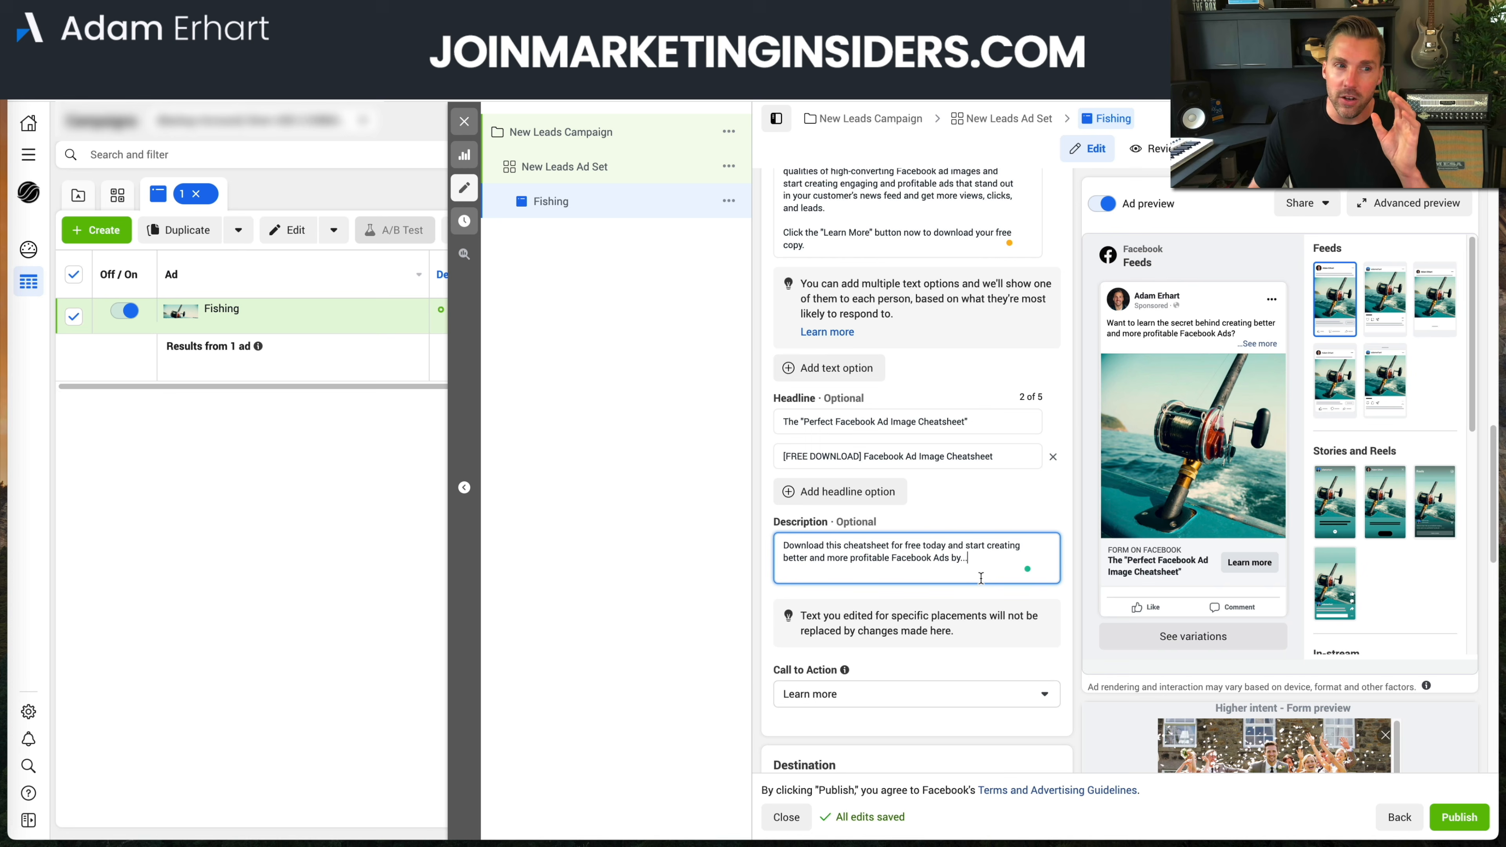
scroll(981, 577, down, 1)
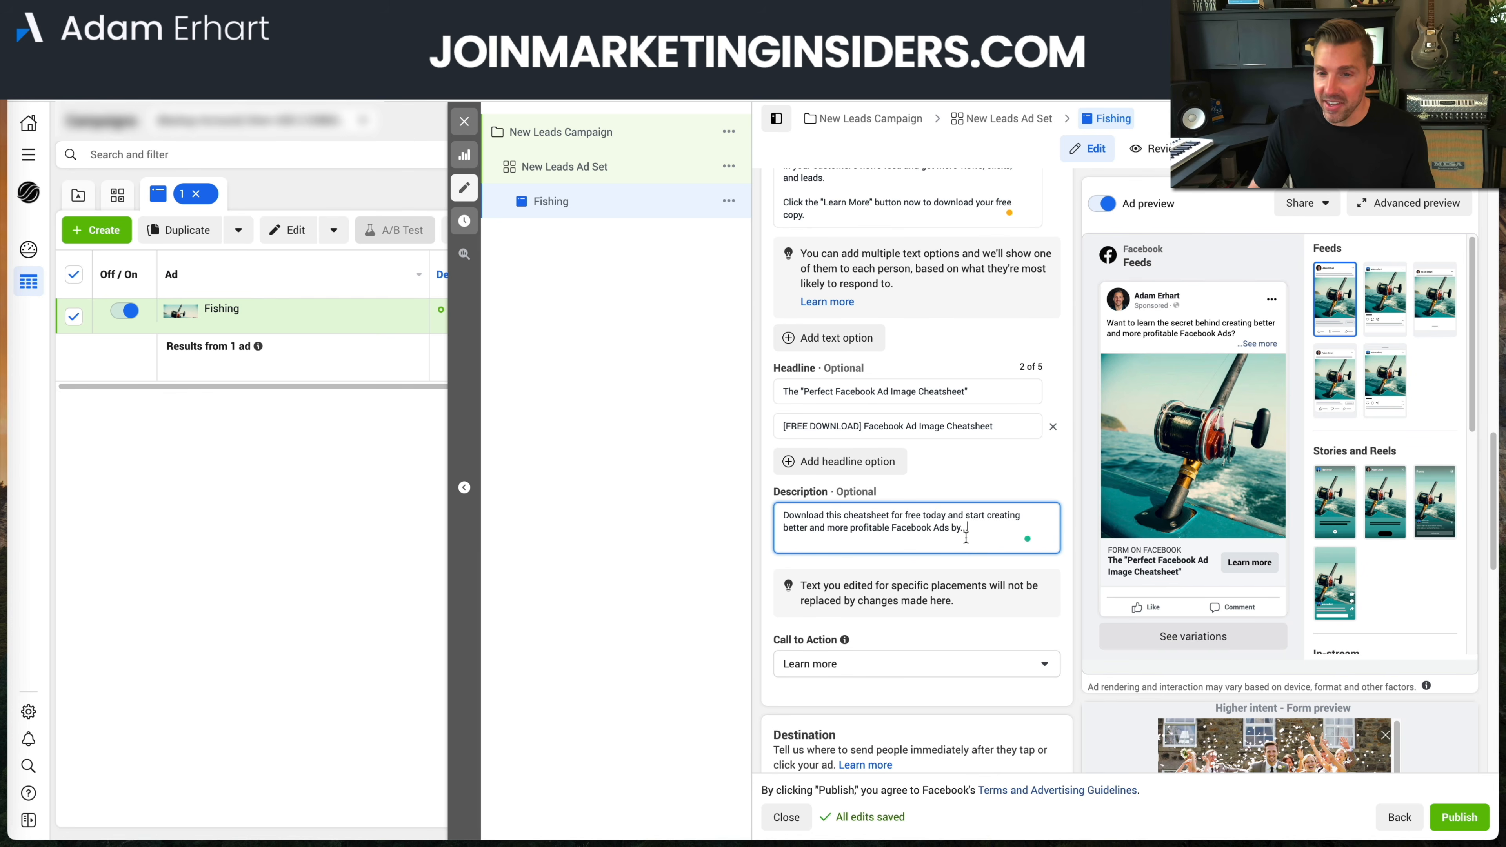
scroll(978, 552, down, 4)
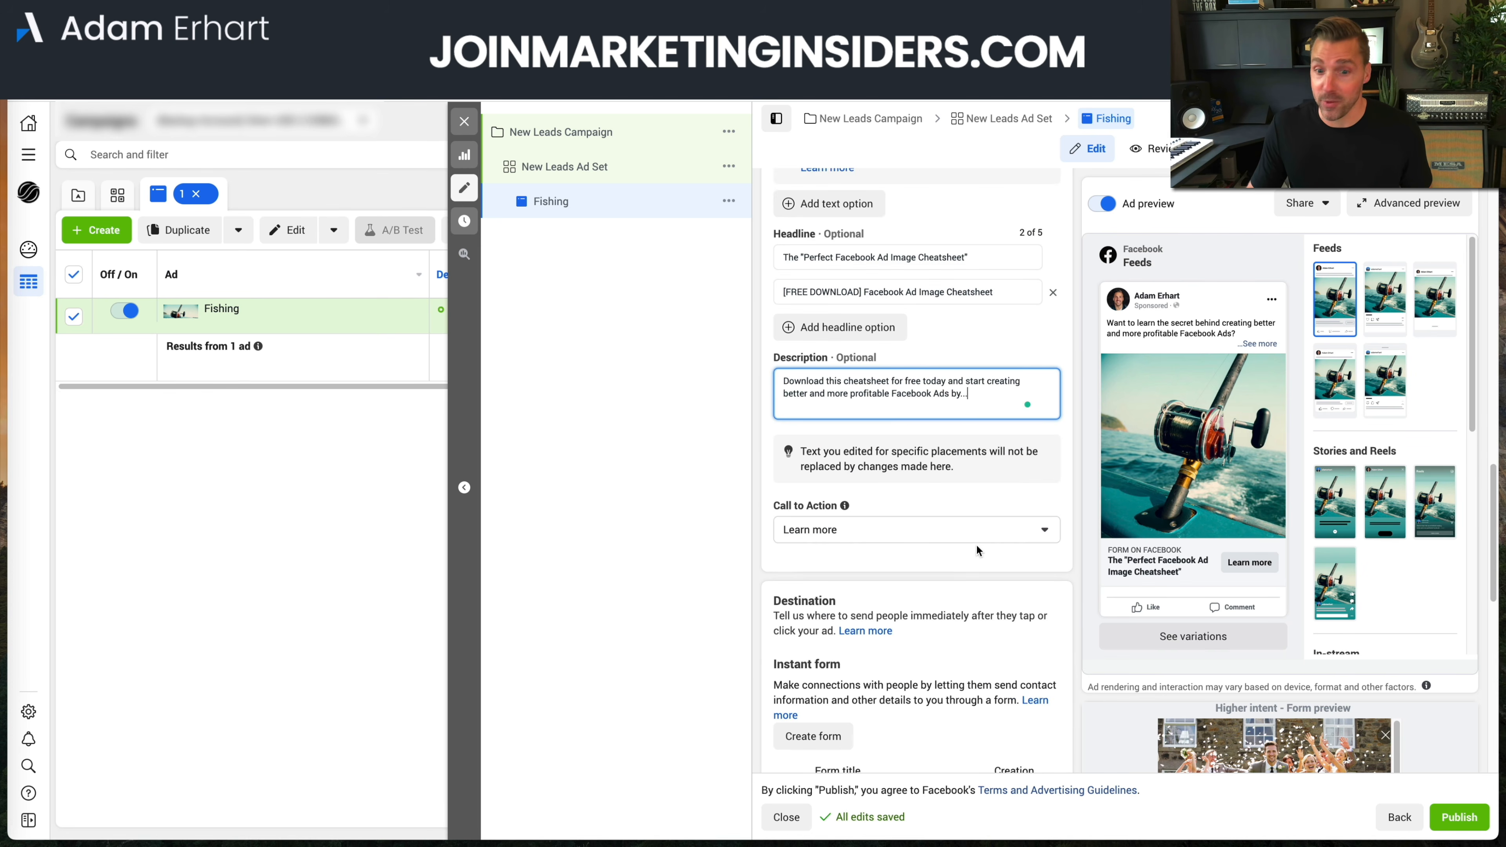
scroll(975, 539, down, 3)
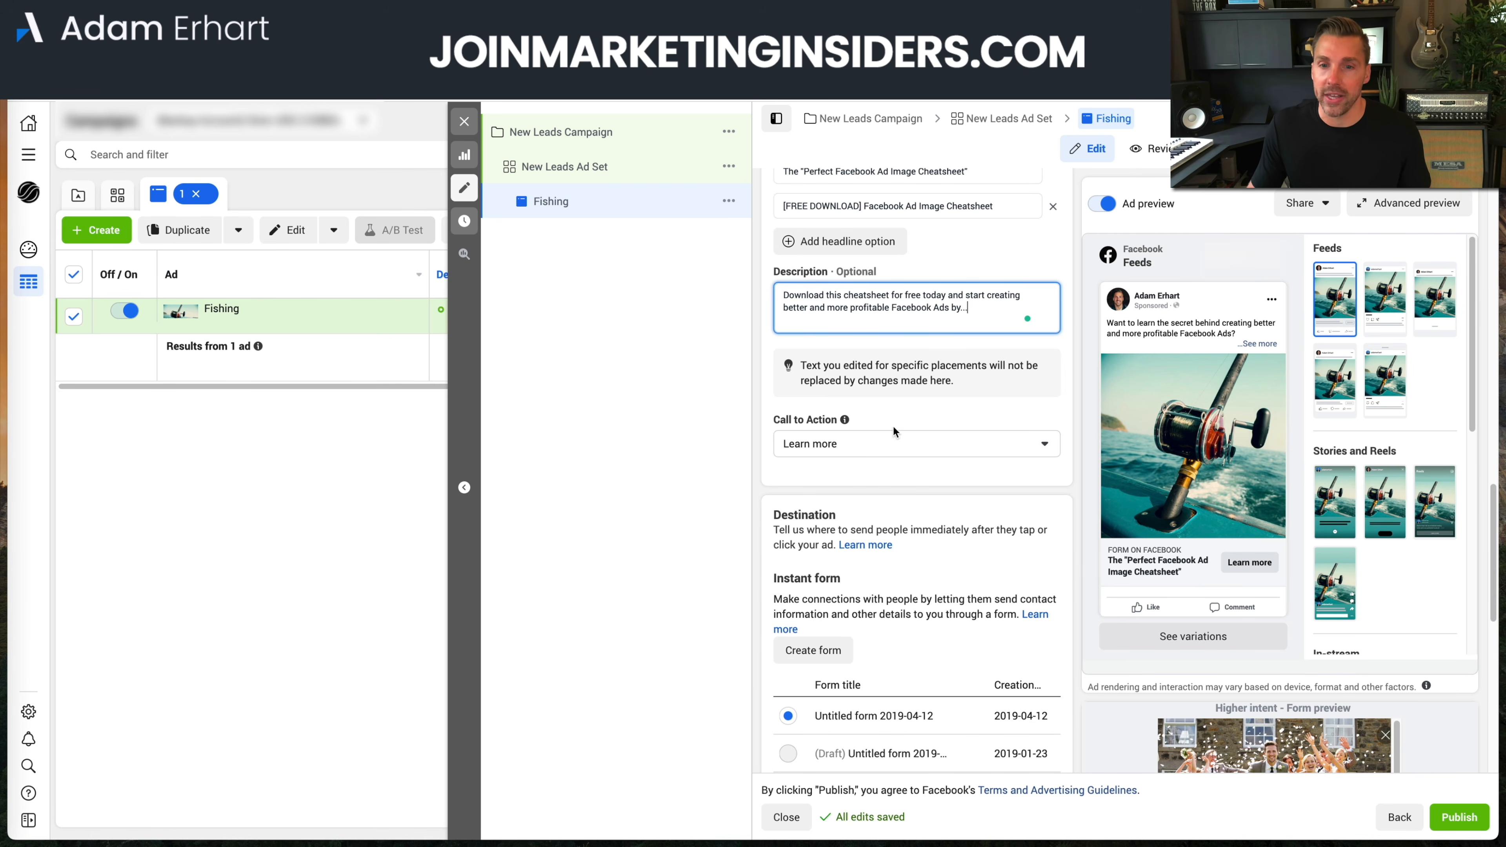
click(899, 445)
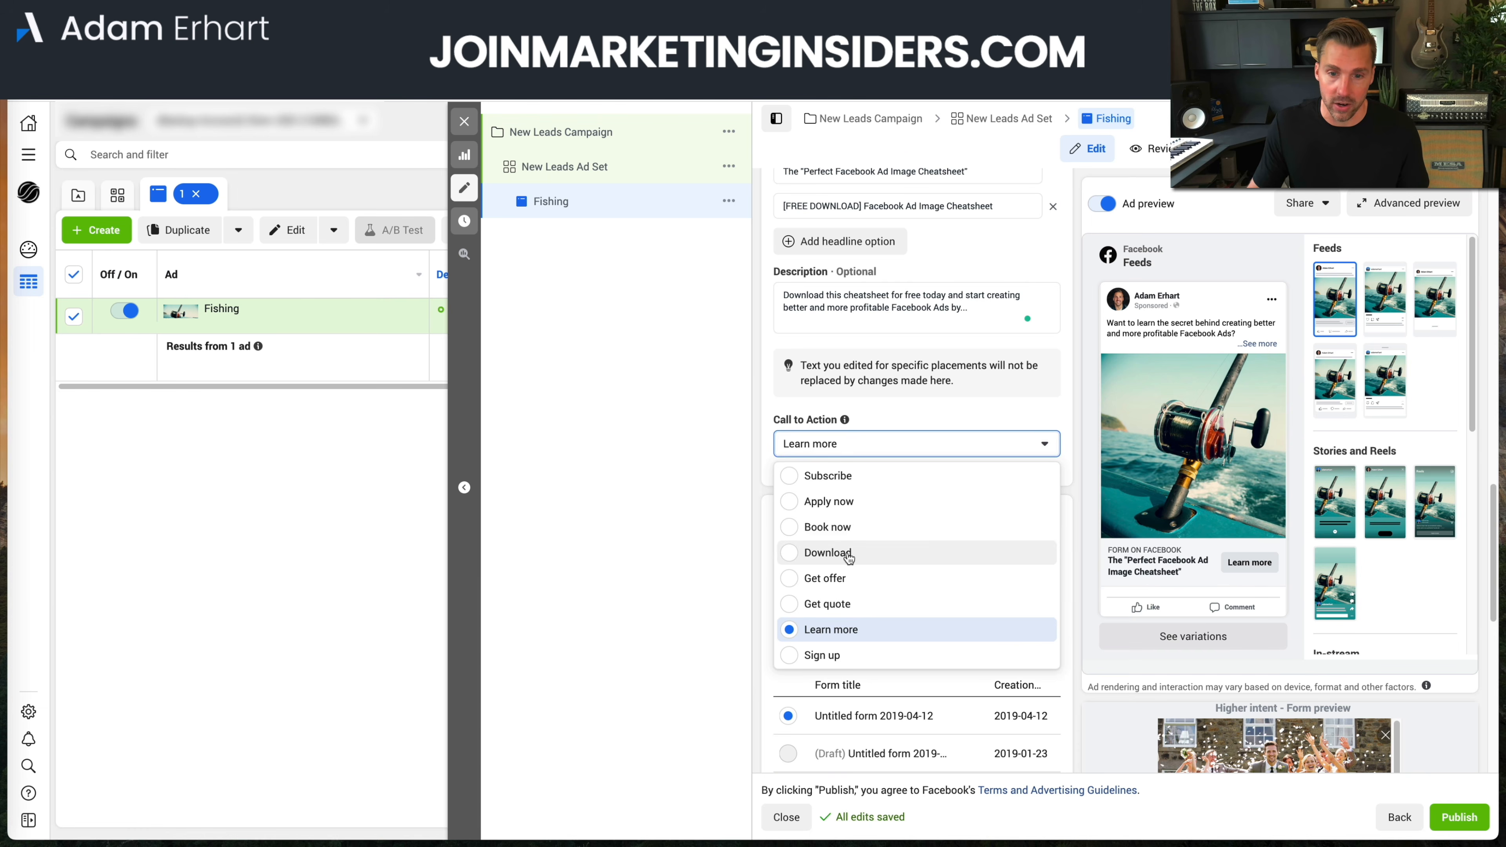
click(1068, 432)
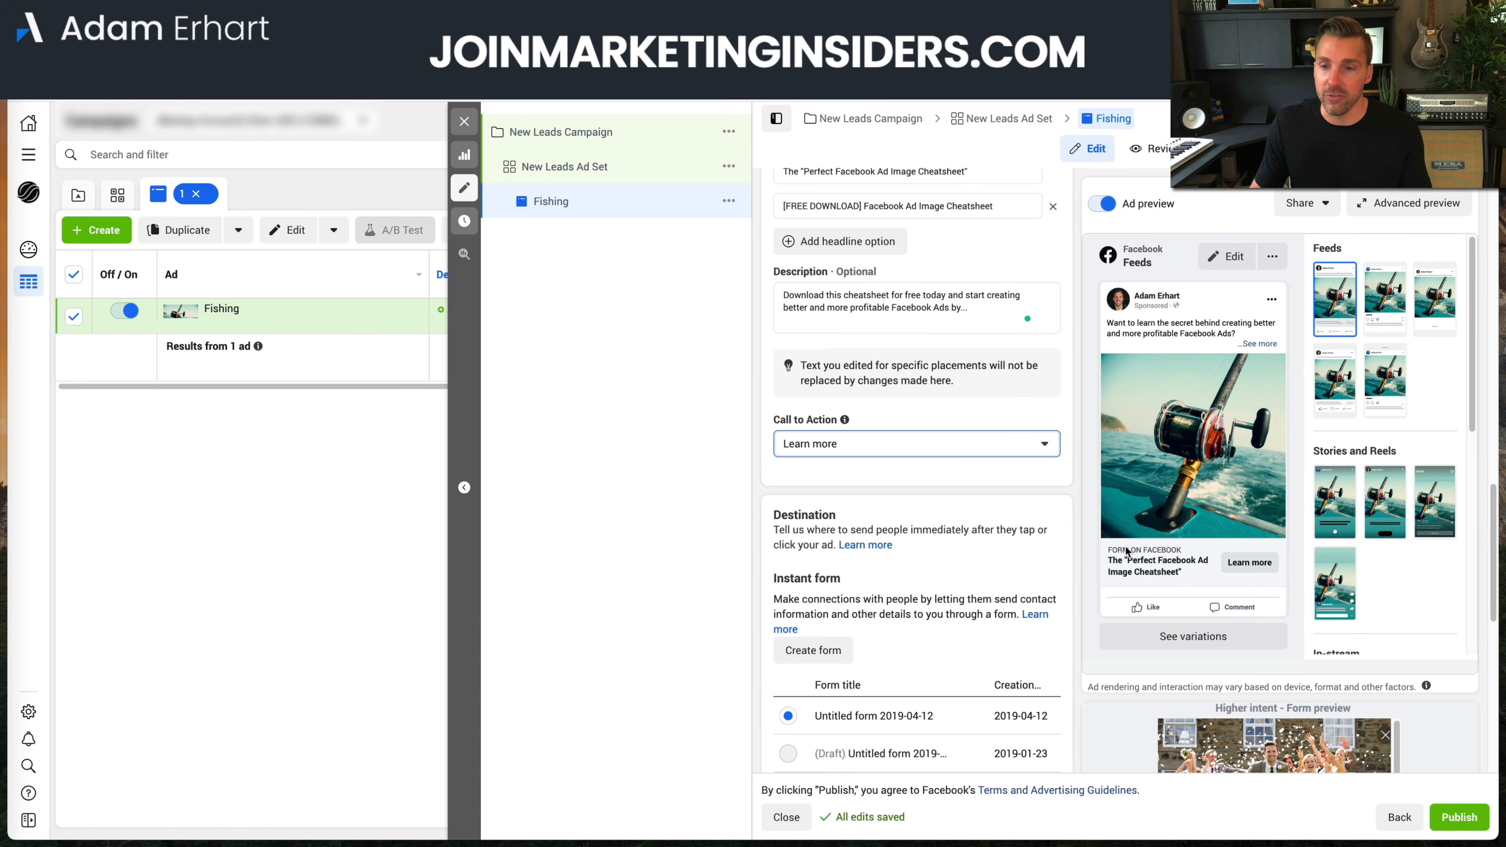
Create a new instant form for the ad's destination and name it "Facebook Image Guide"
scroll(936, 556, down, 5)
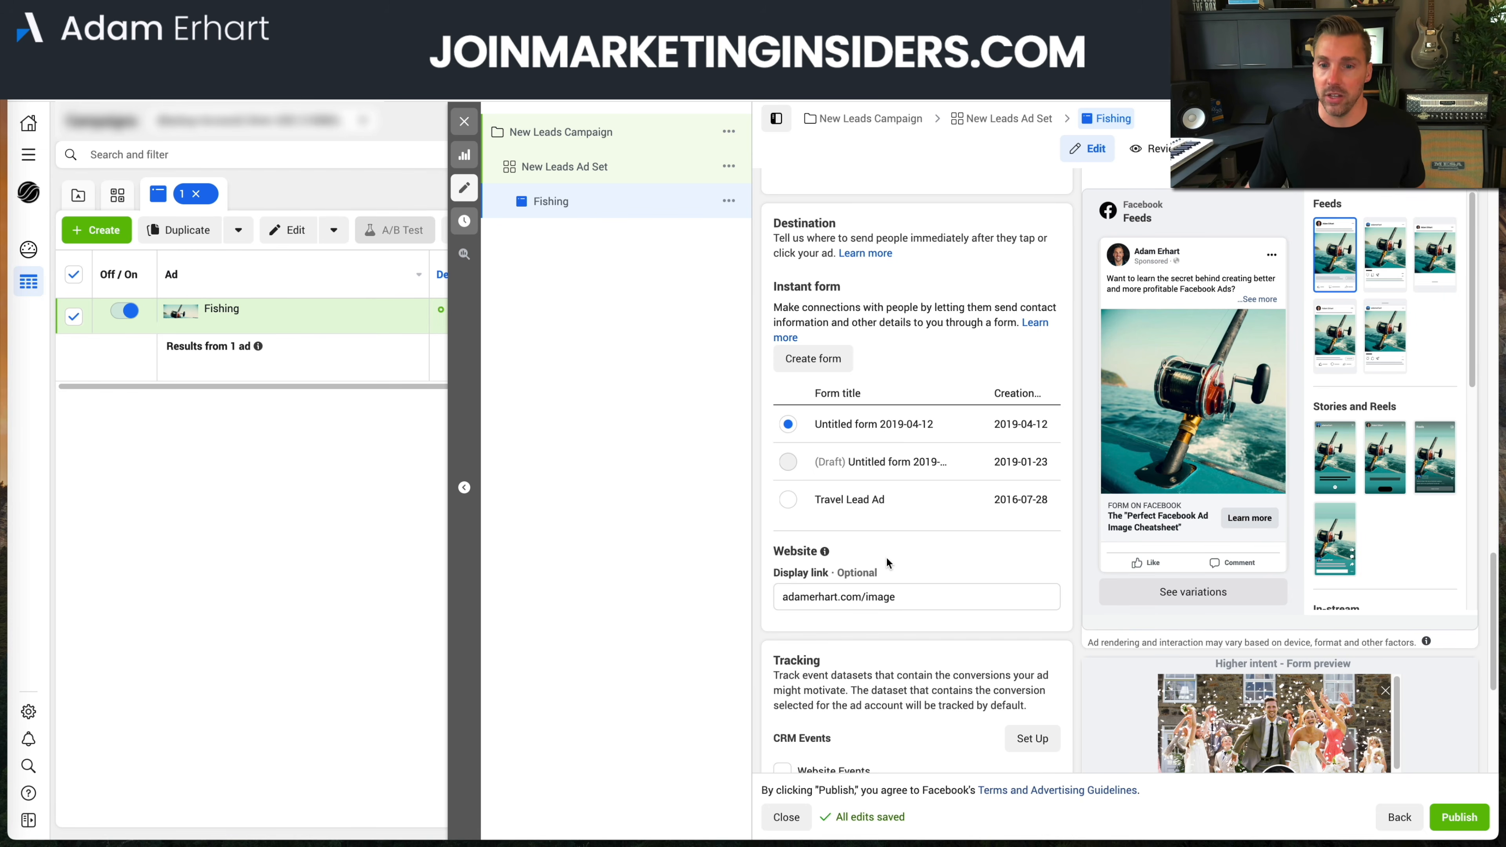
scroll(964, 398, up, 1)
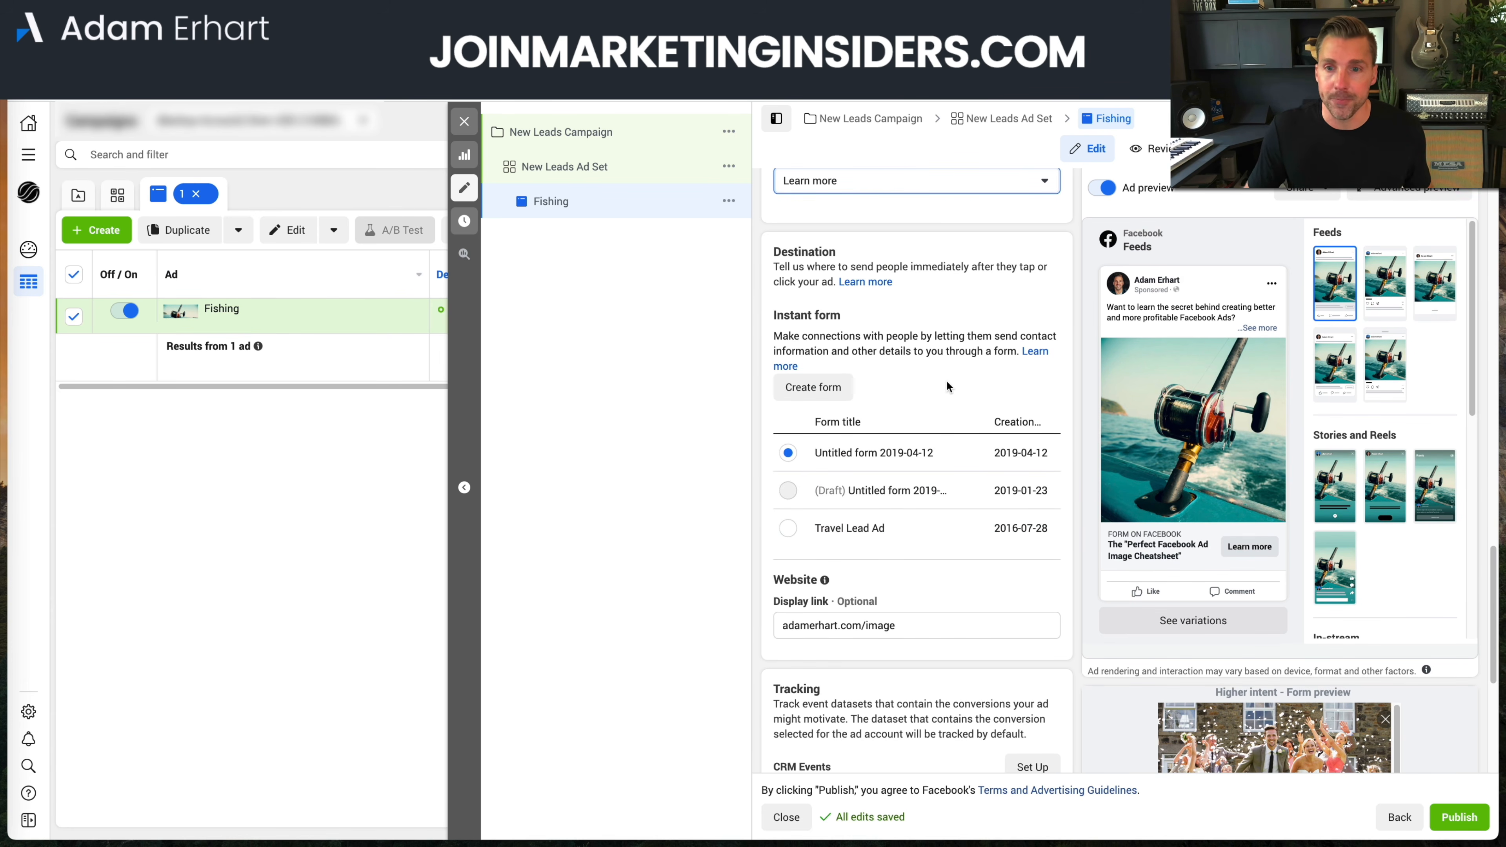
click(813, 388)
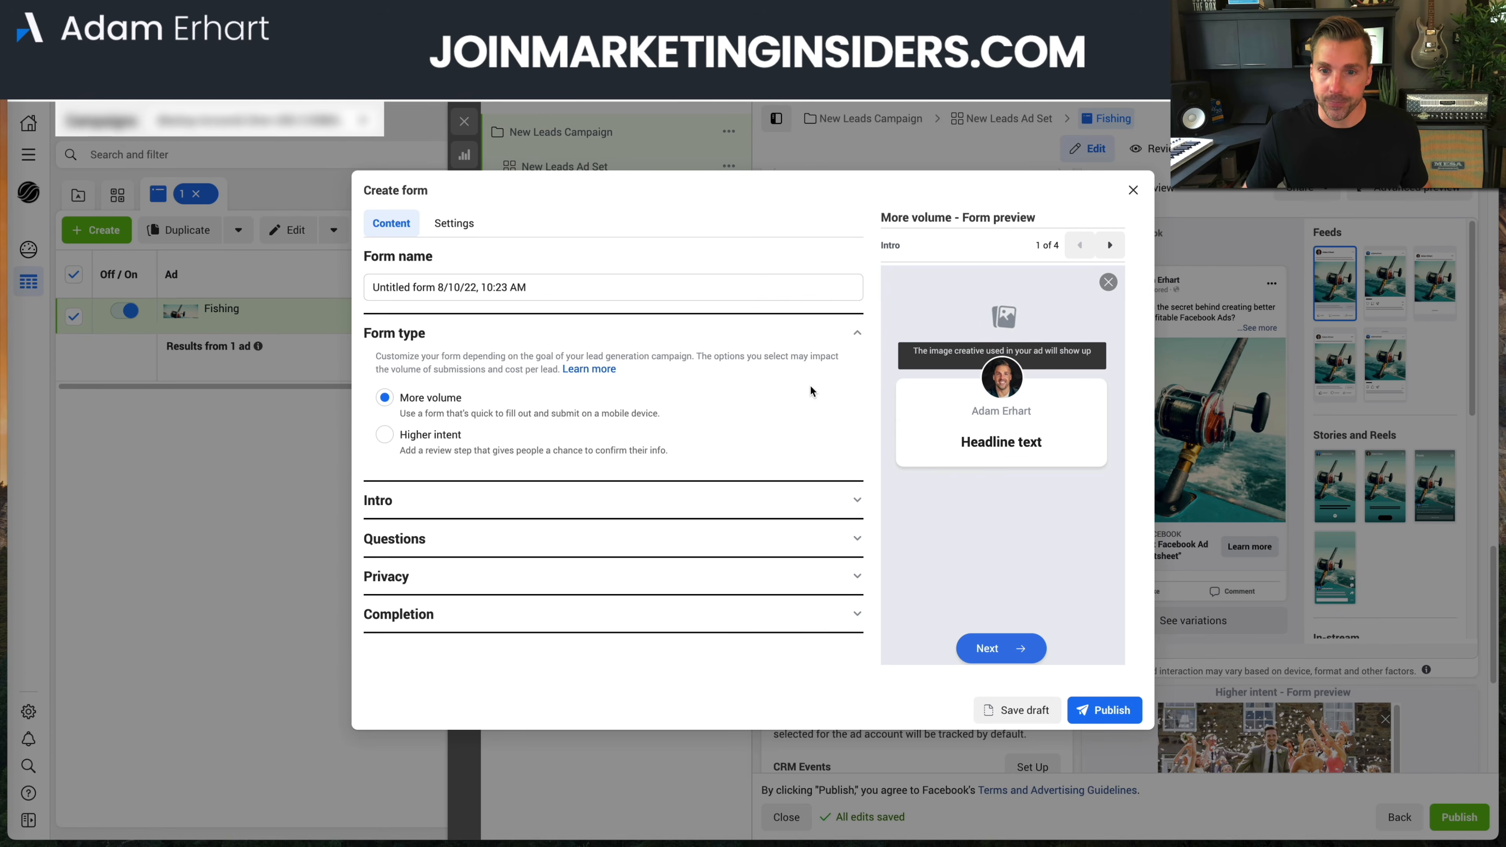
drag(570, 286, 366, 286)
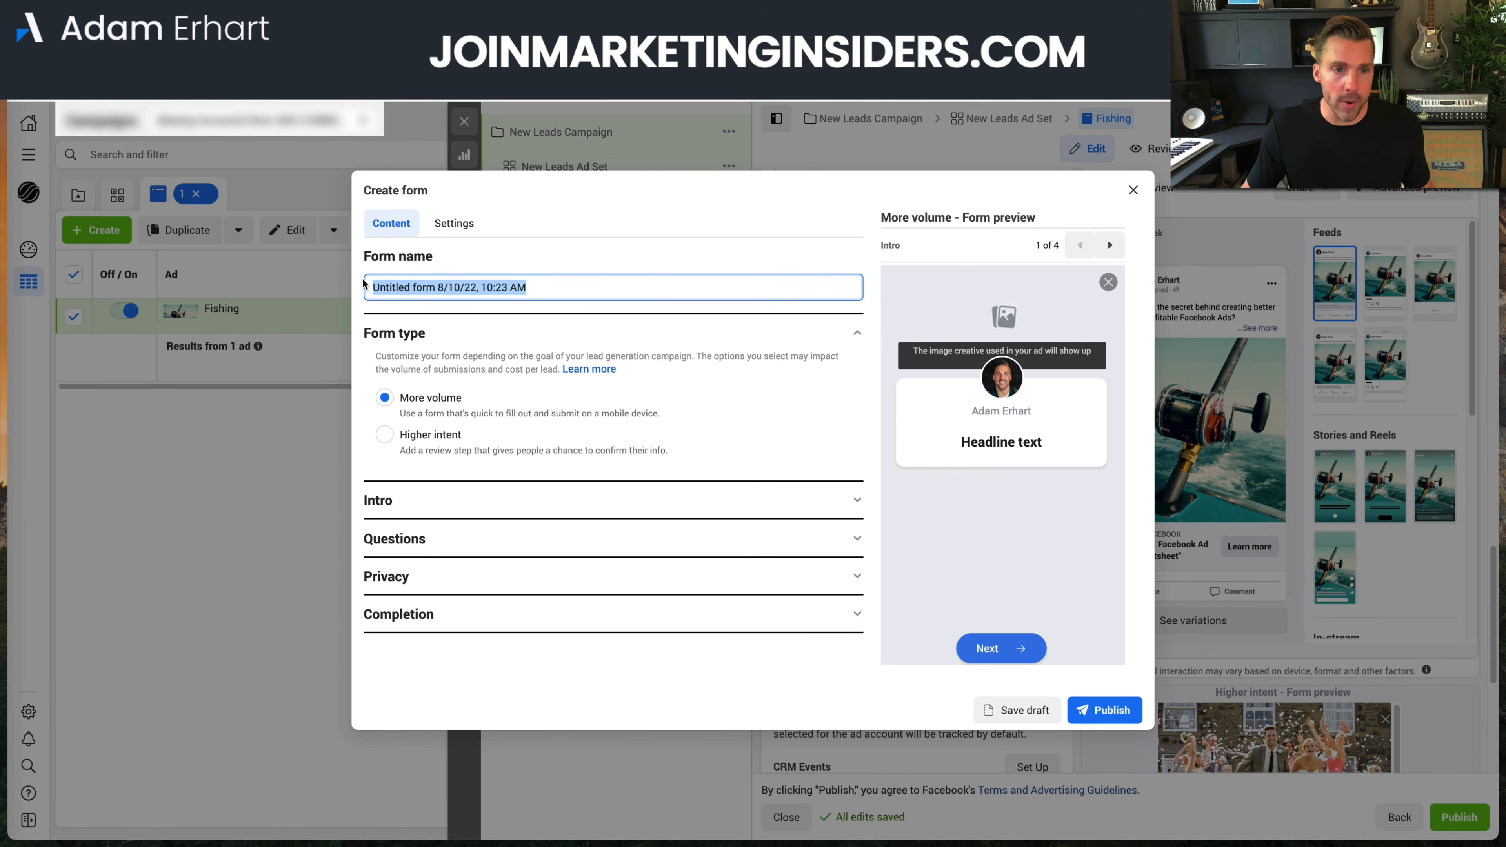
text(F)
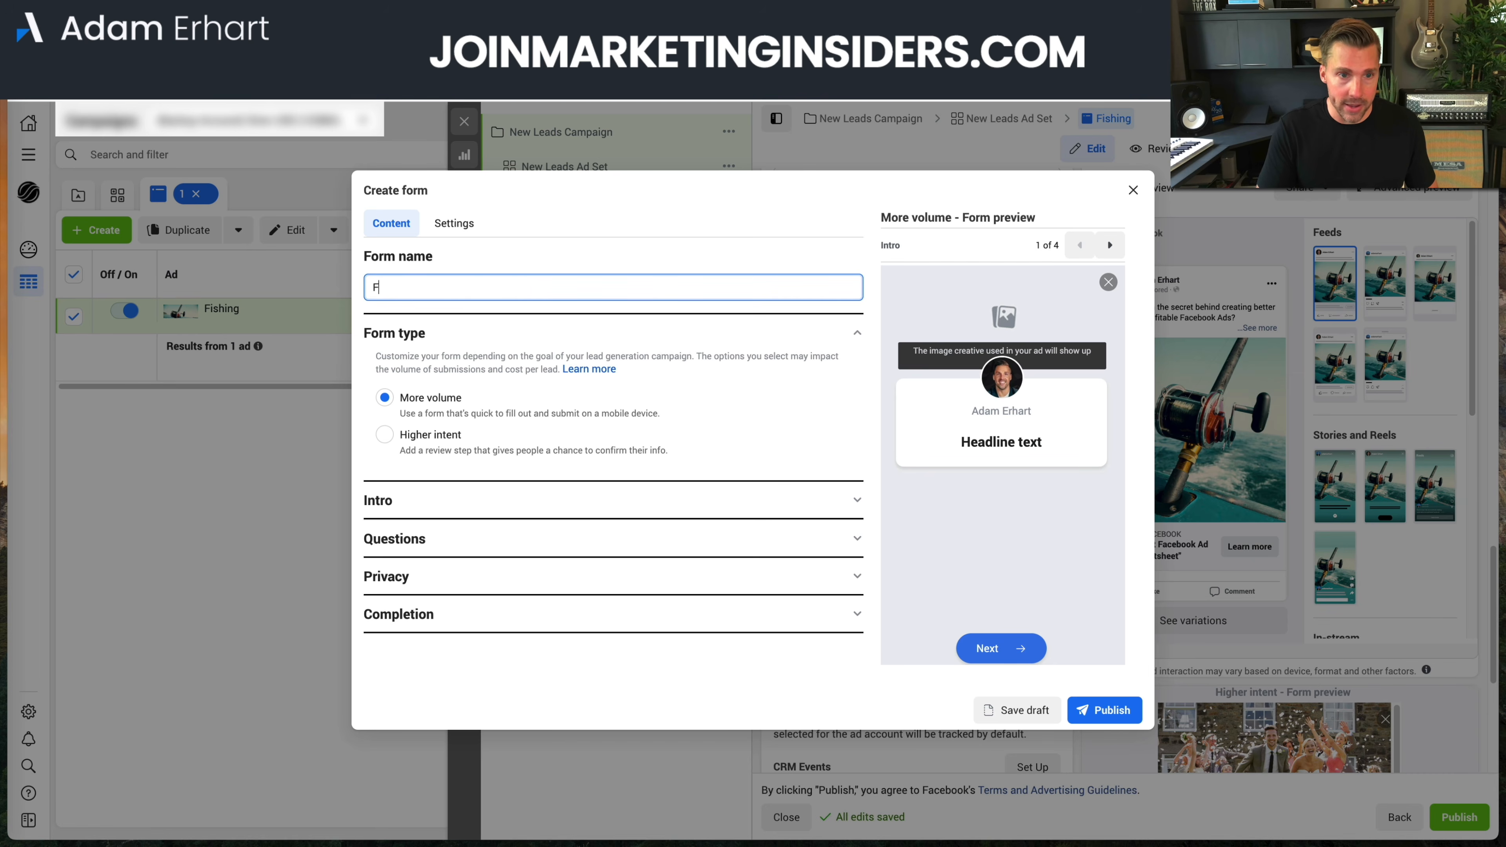
text(acebook Image Guide)
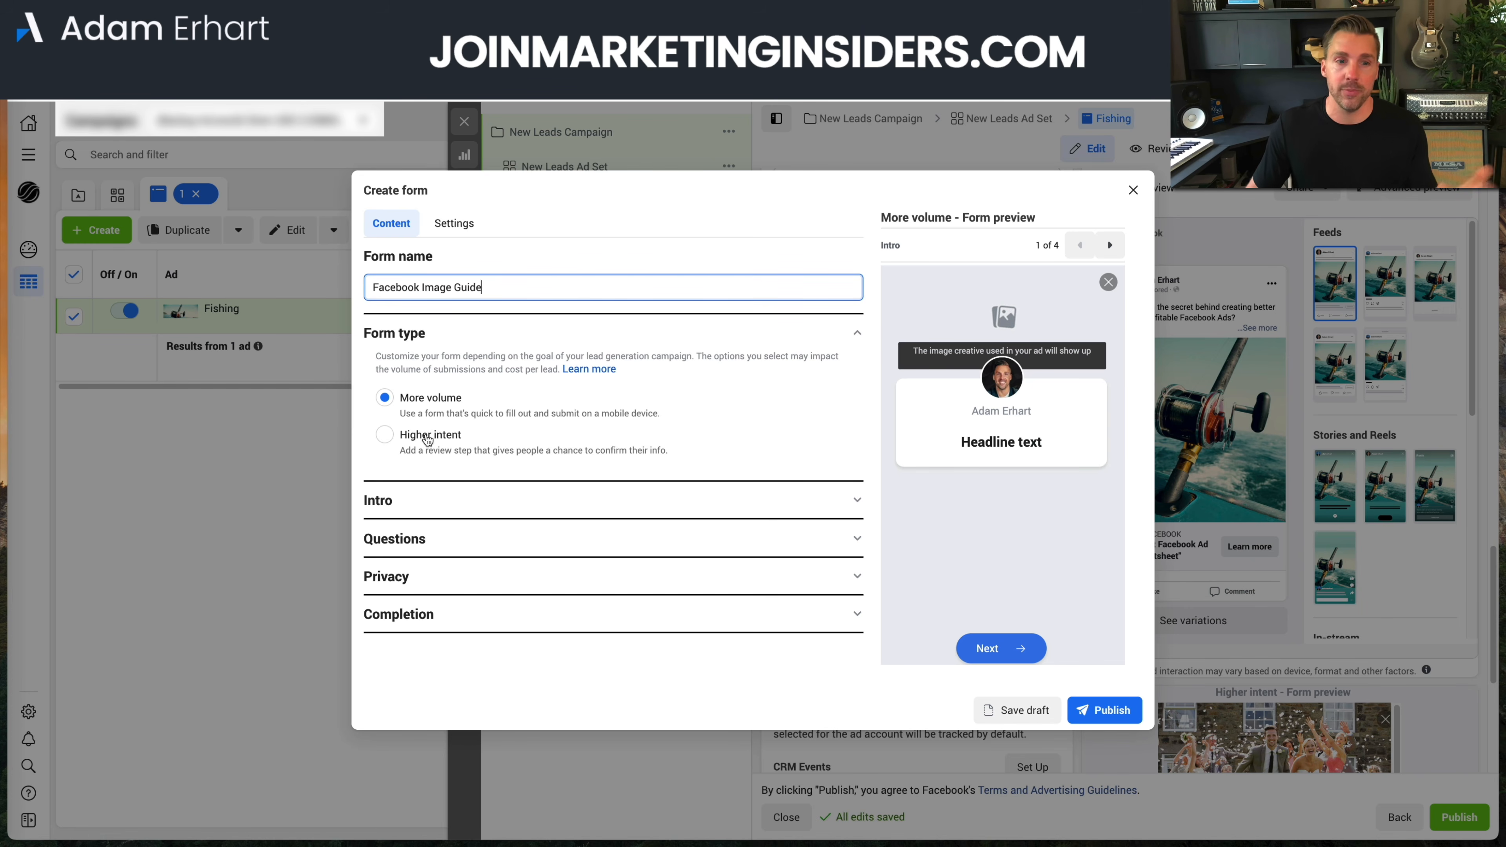
Expand the form's Intro section and examine its background image and greeting settings
click(611, 508)
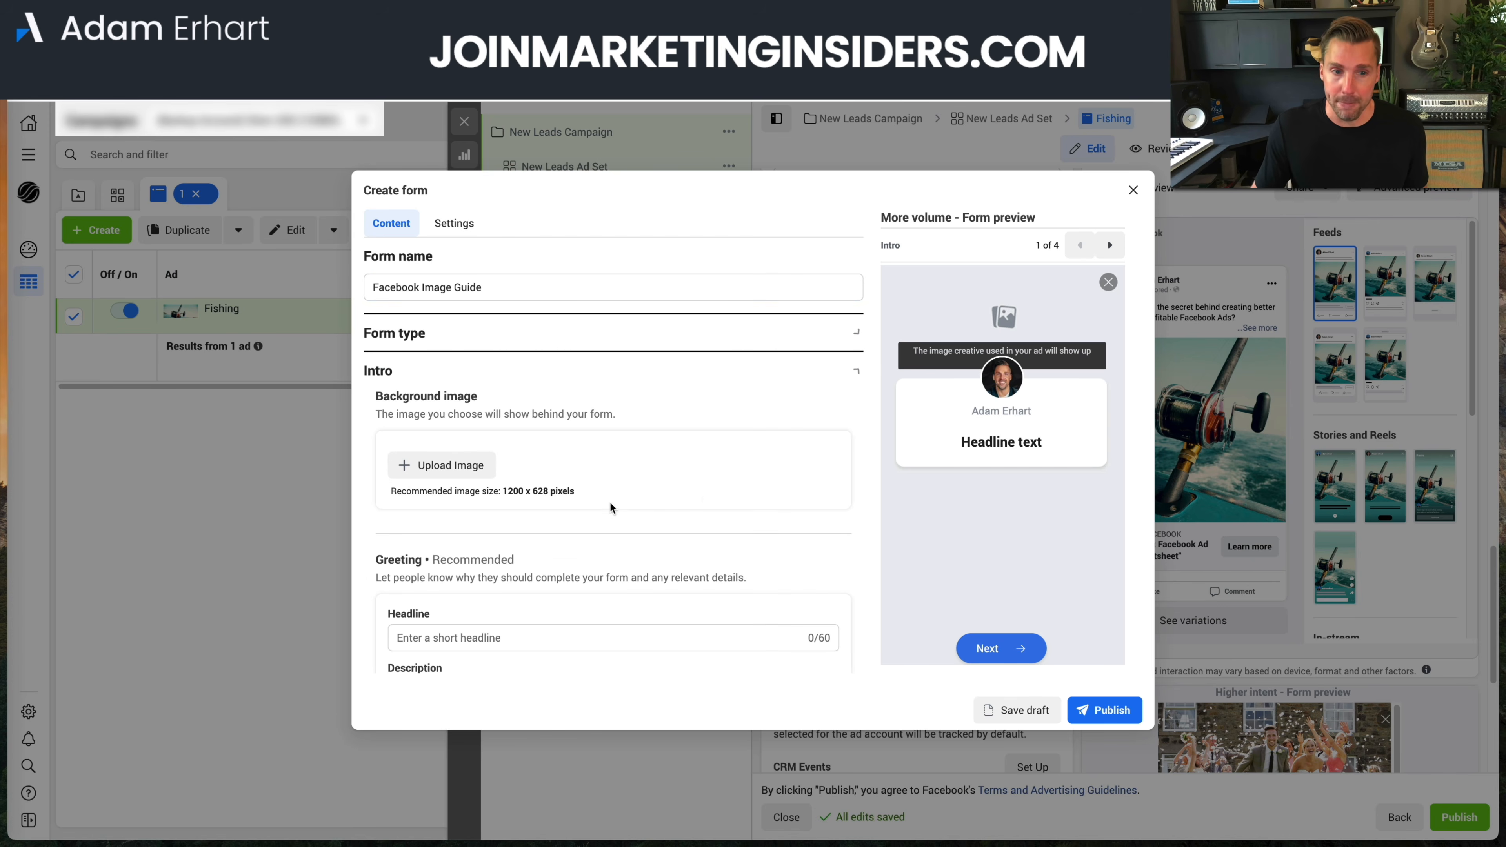
scroll(424, 469, down, 1)
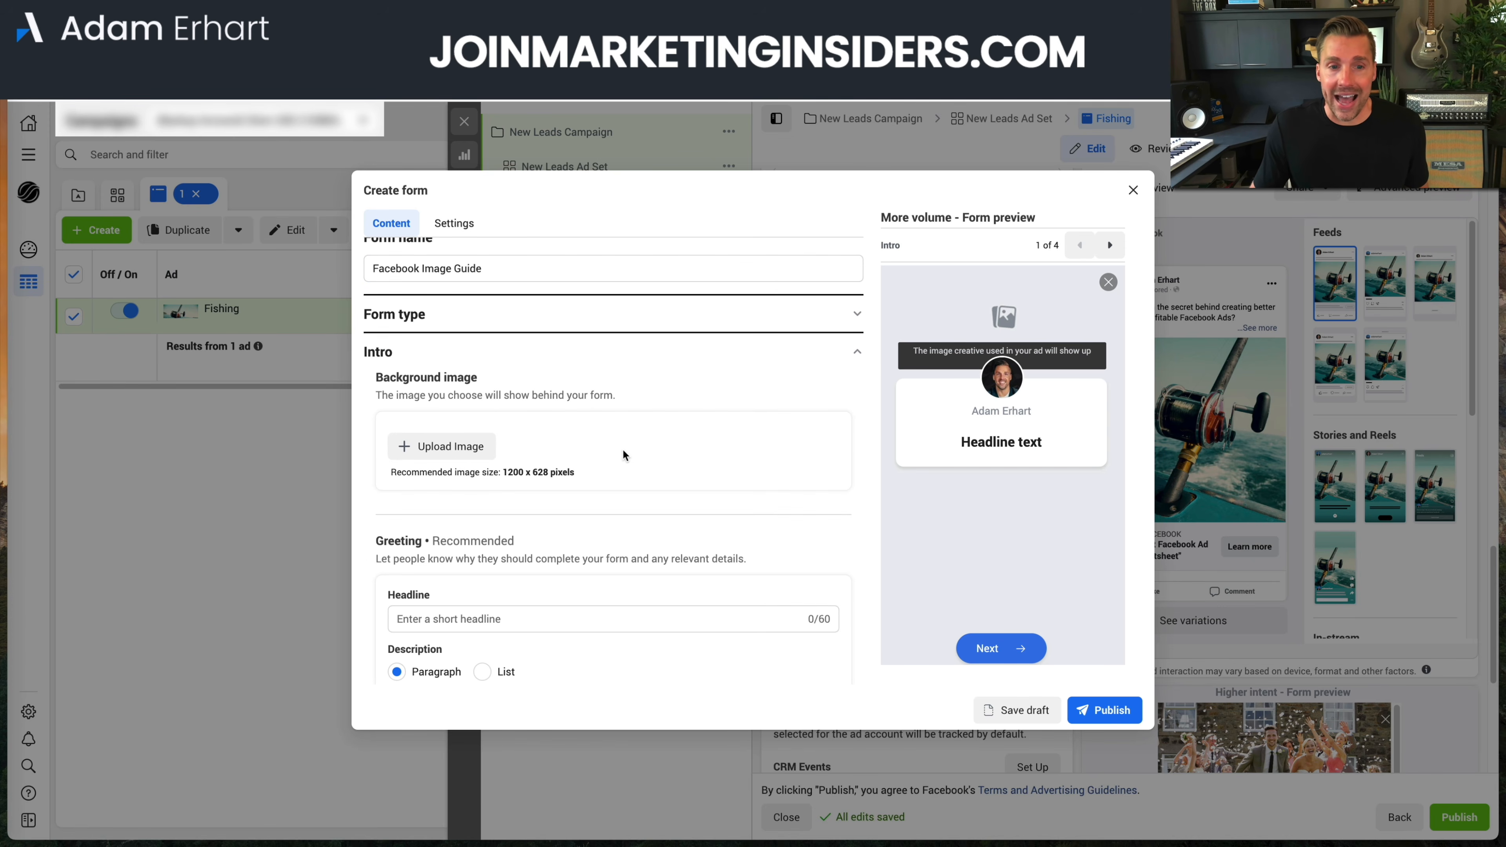
scroll(638, 437, down, 2)
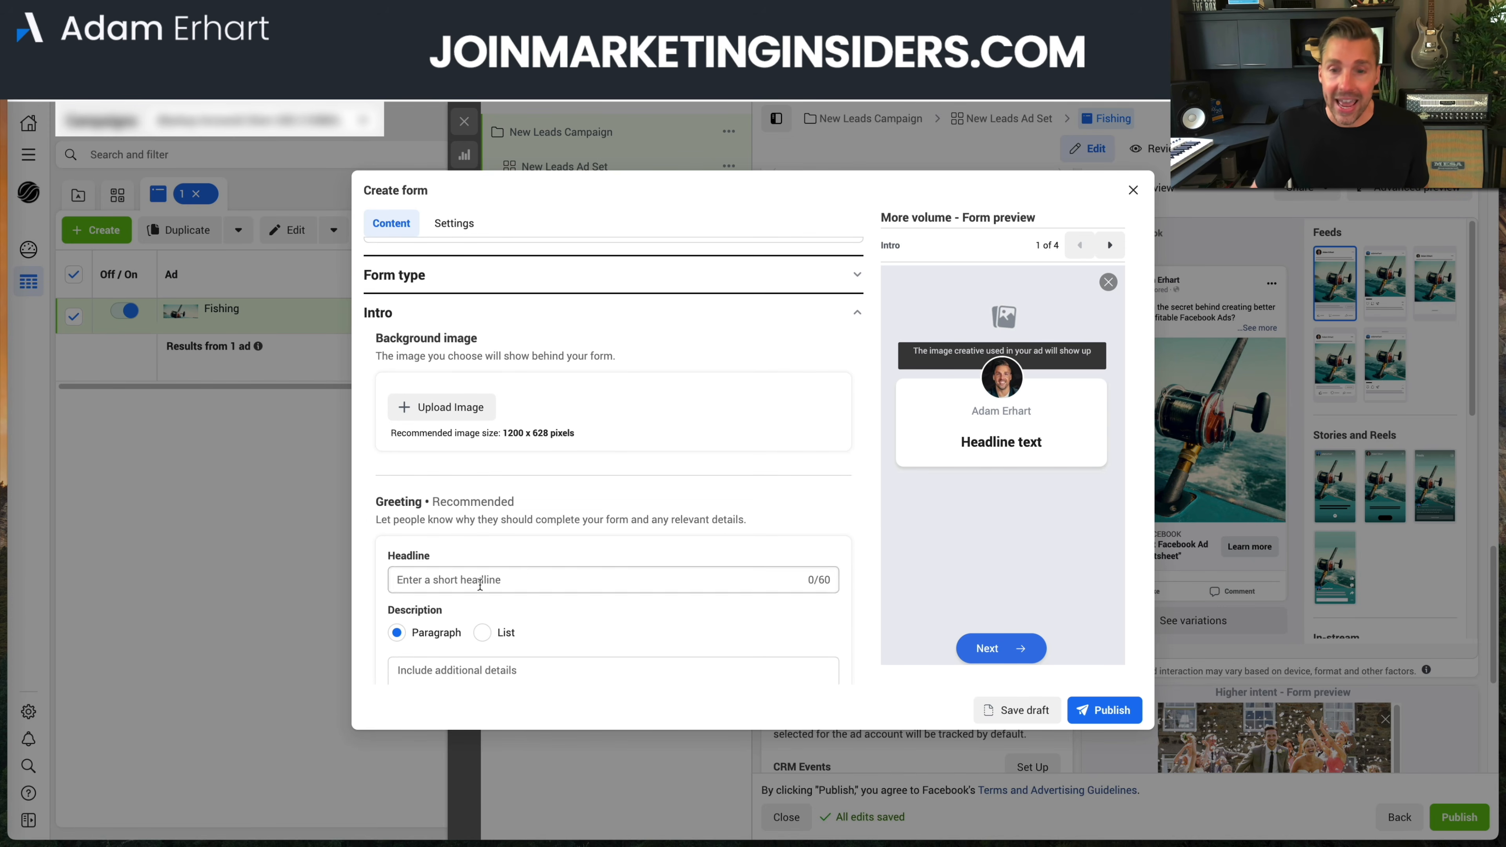
scroll(703, 424, down, 1)
scroll(708, 440, down, 1)
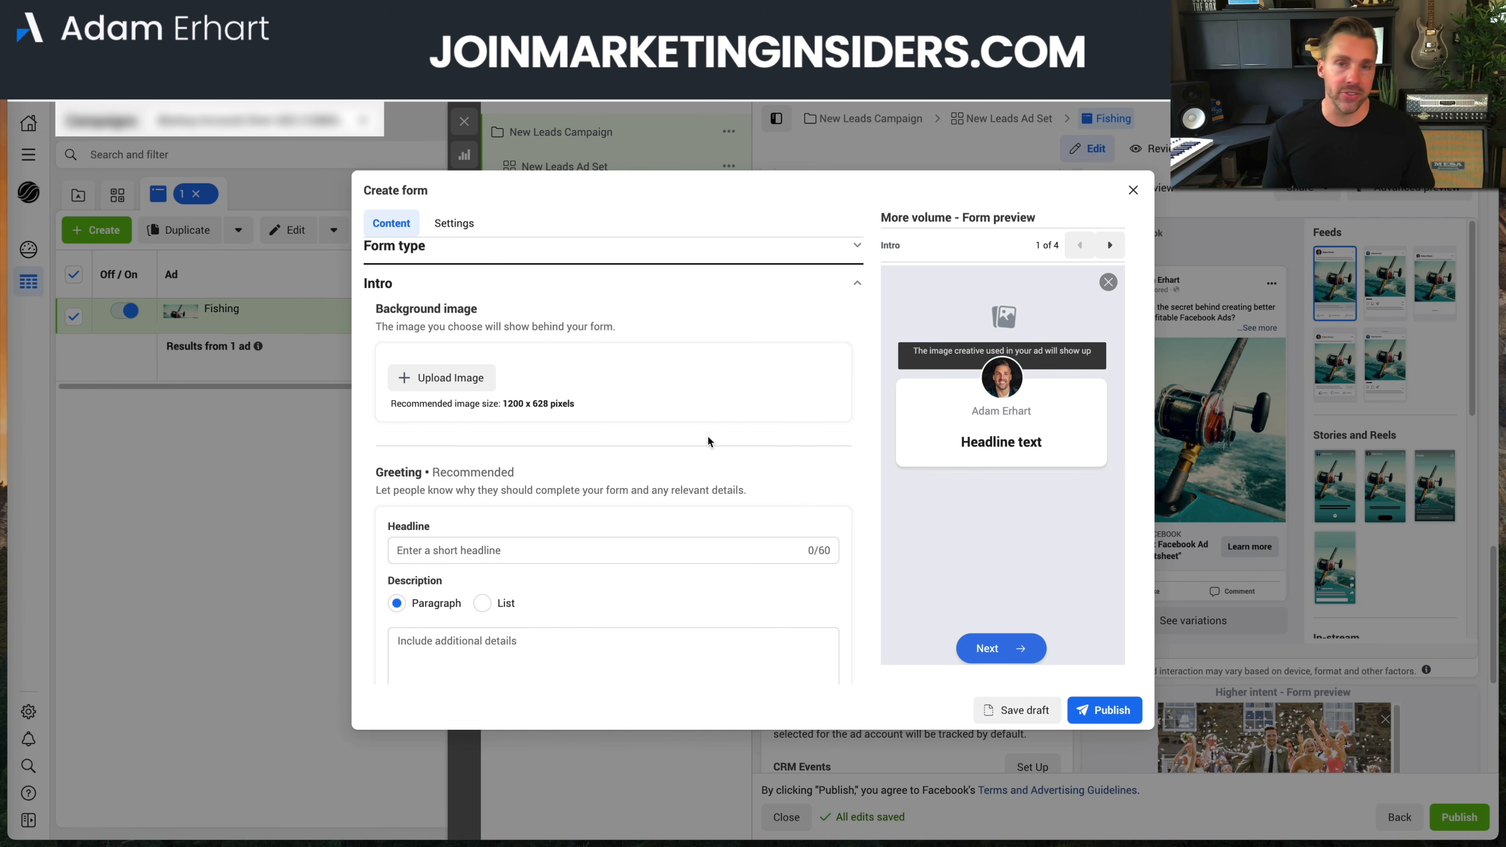
scroll(708, 442, down, 4)
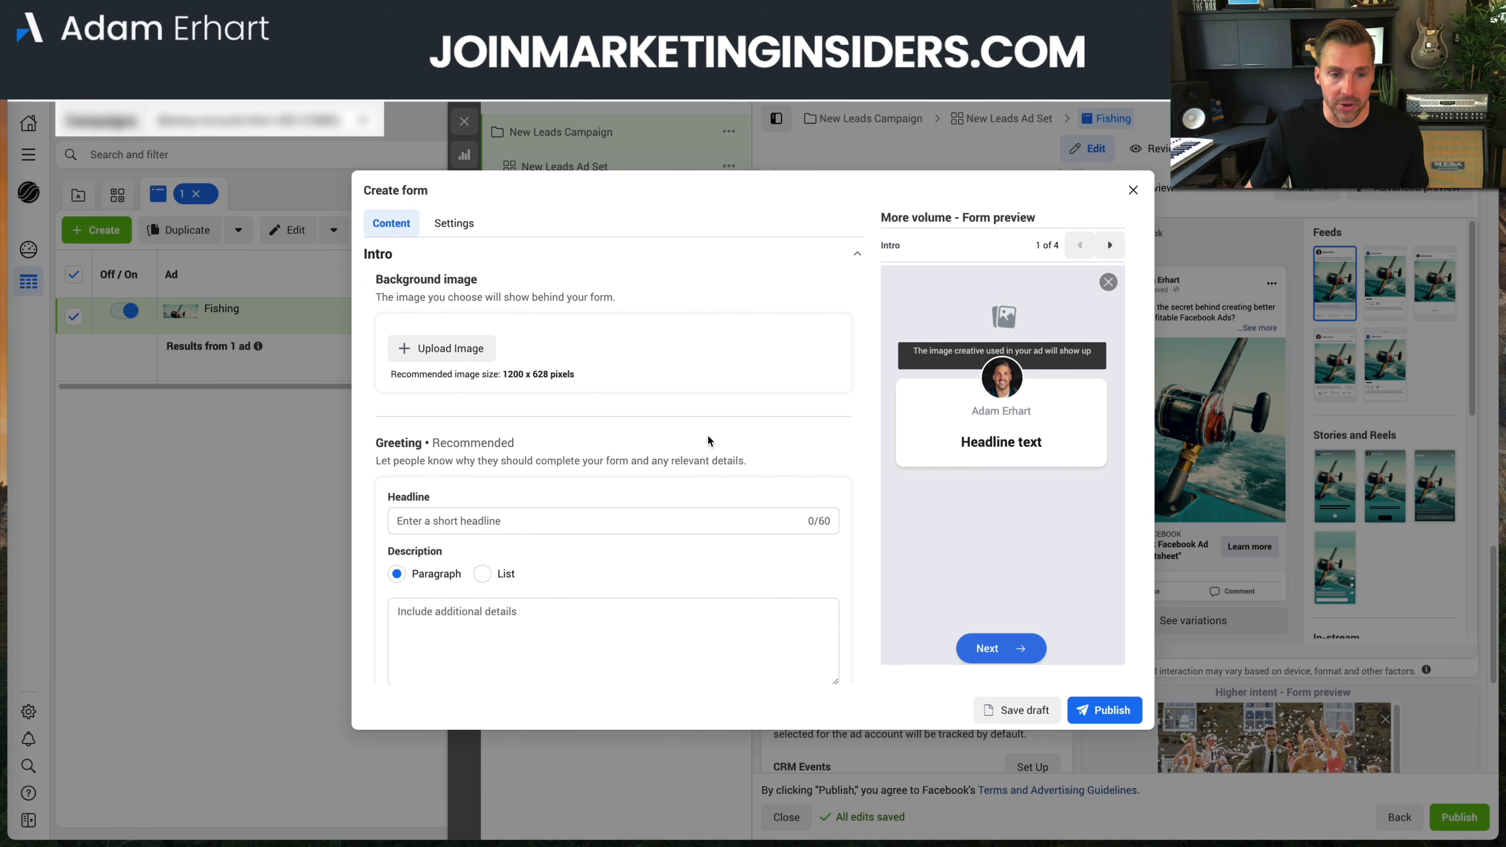
scroll(666, 590, up, 3)
scroll(666, 534, up, 2)
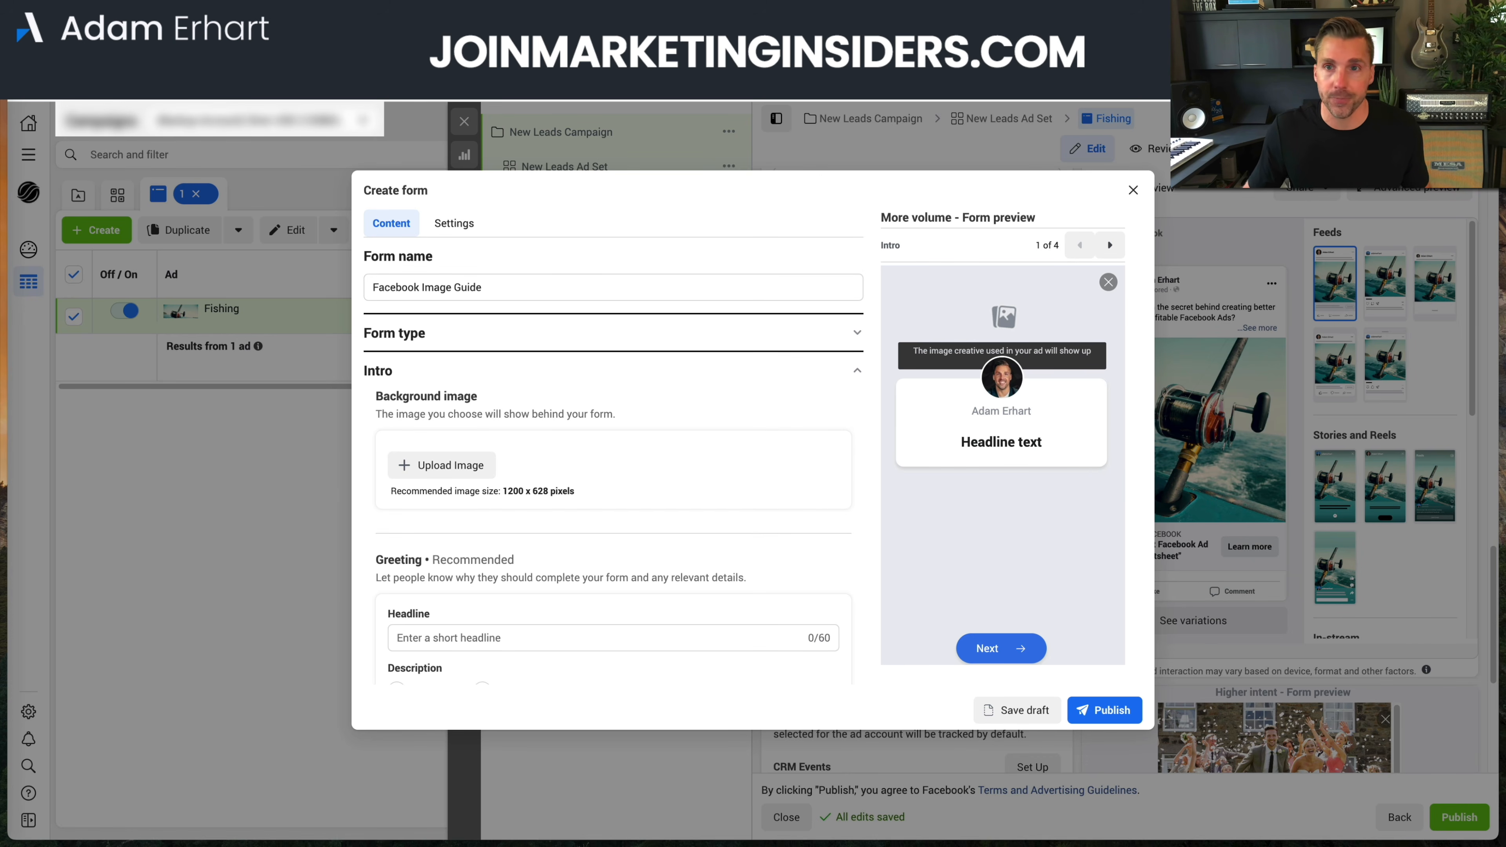
click(996, 28)
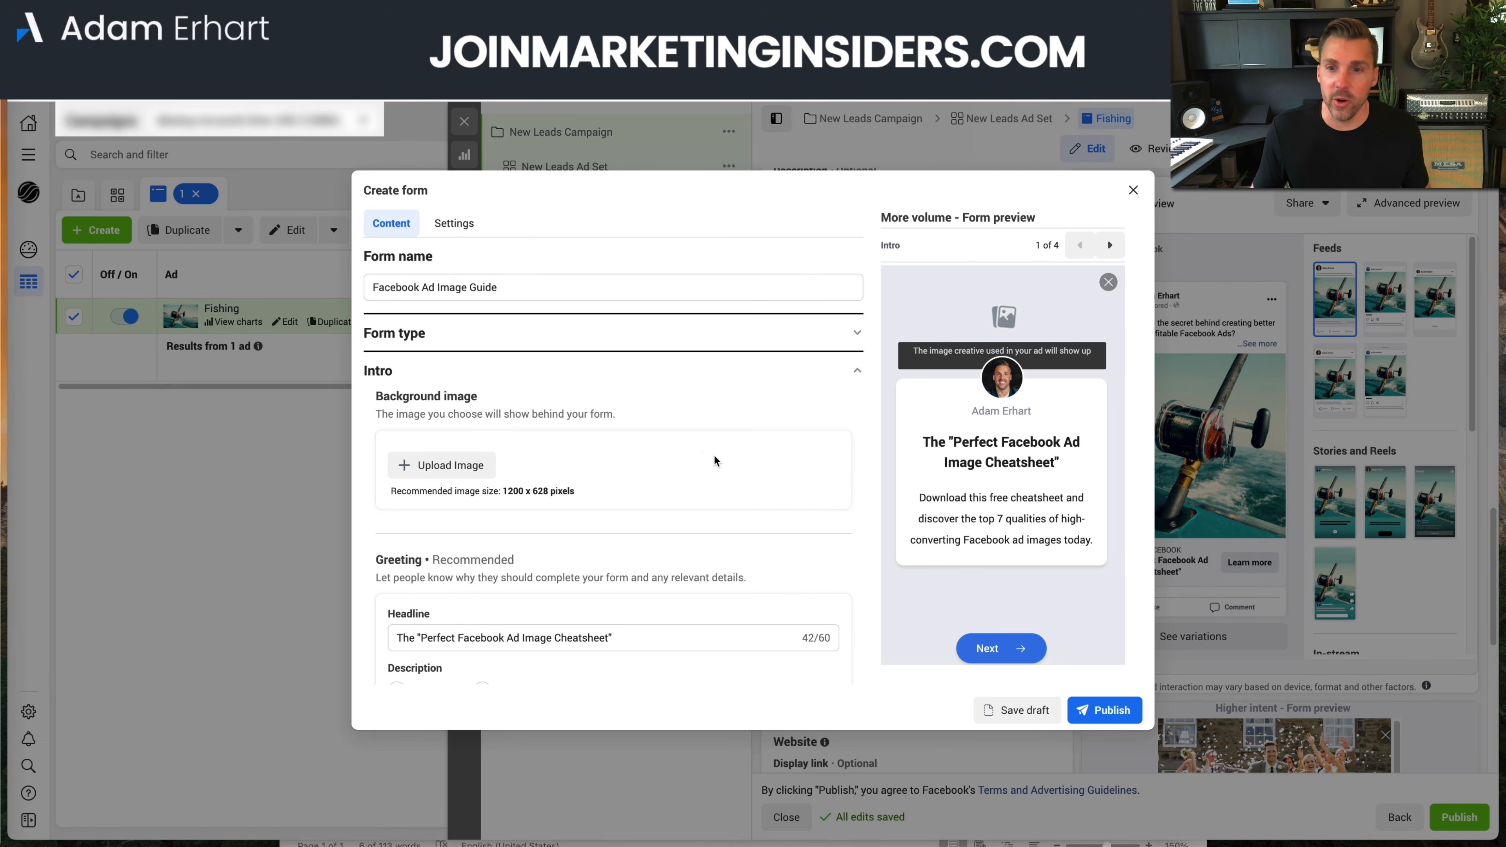
Expand the form's Questions section and open the prefill questions' description for editing
scroll(624, 468, down, 3)
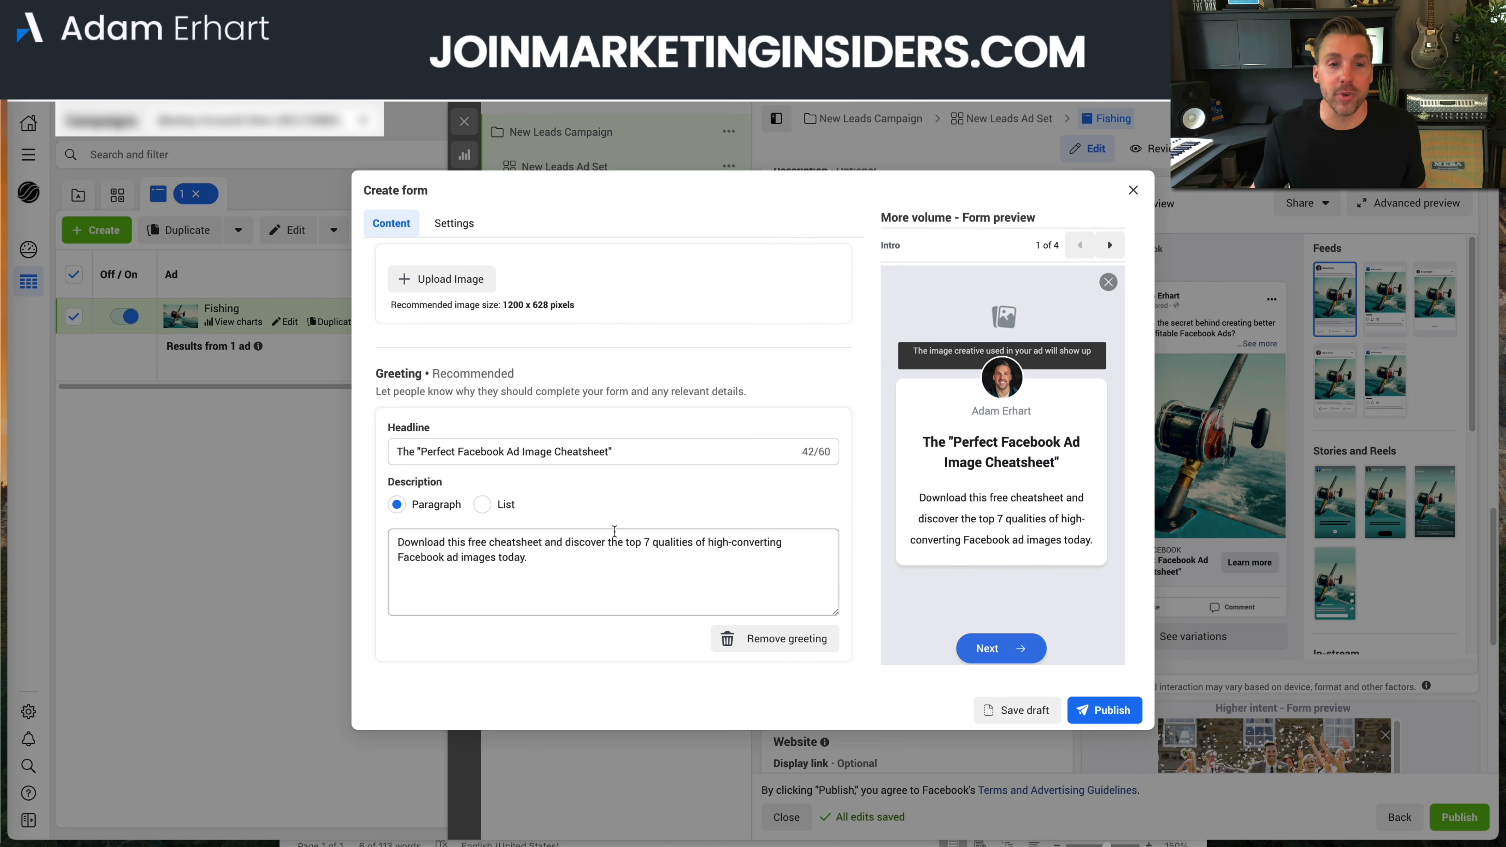
scroll(453, 540, down, 1)
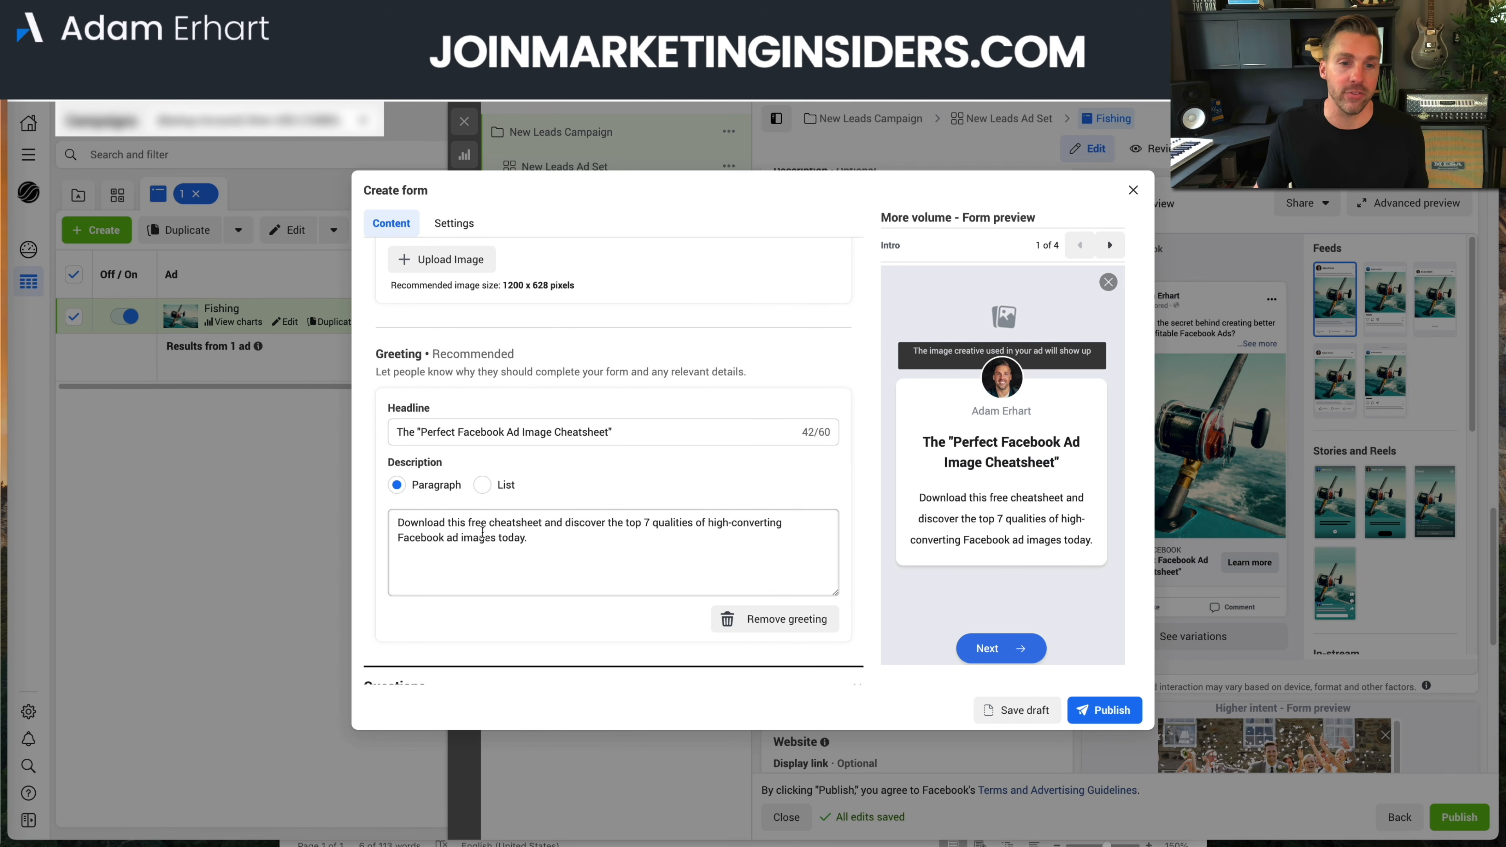
scroll(615, 542, down, 1)
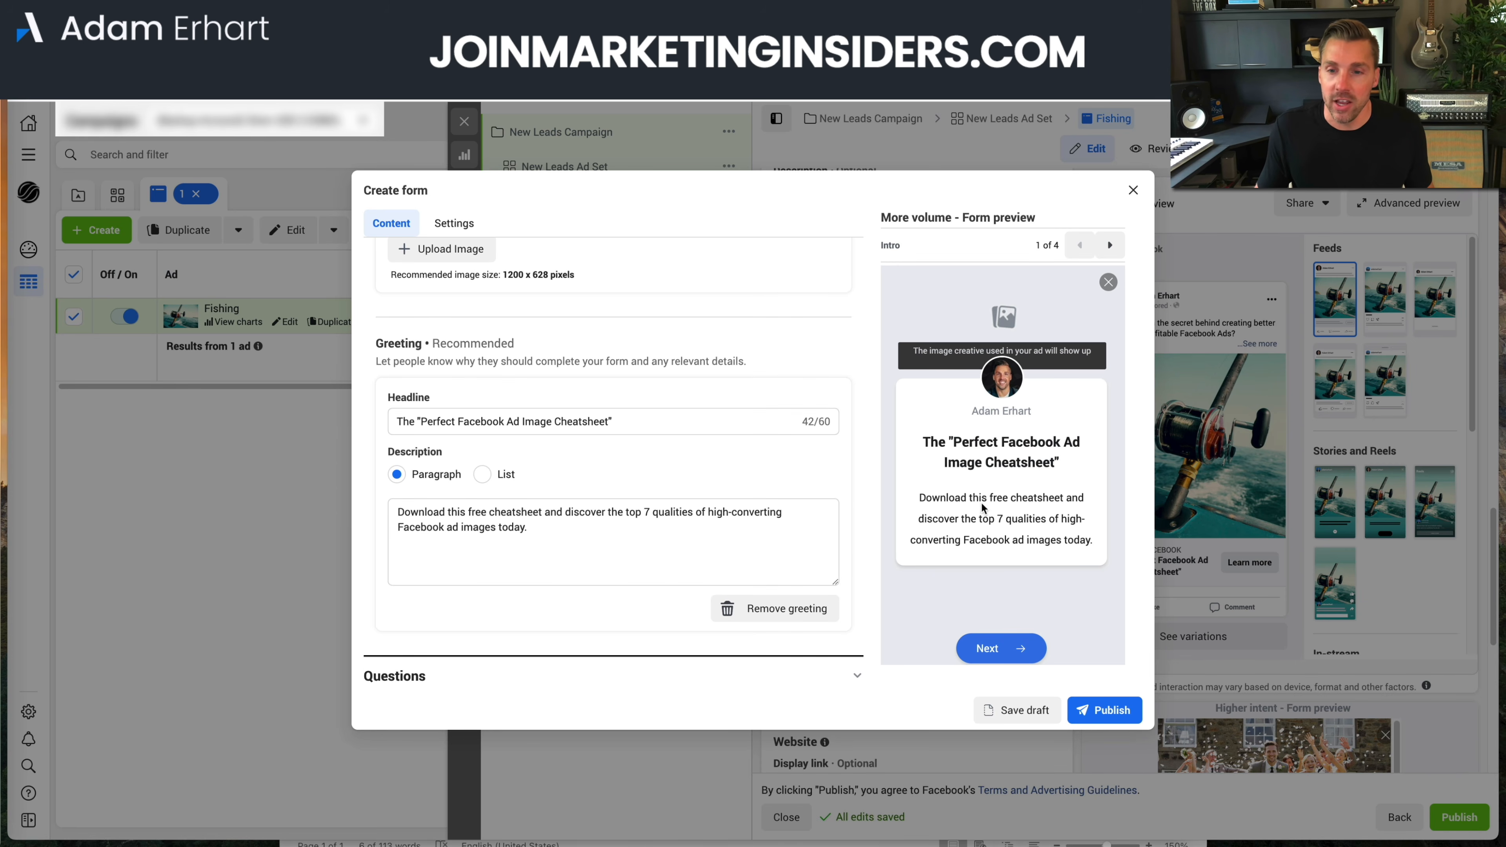
scroll(682, 534, down, 3)
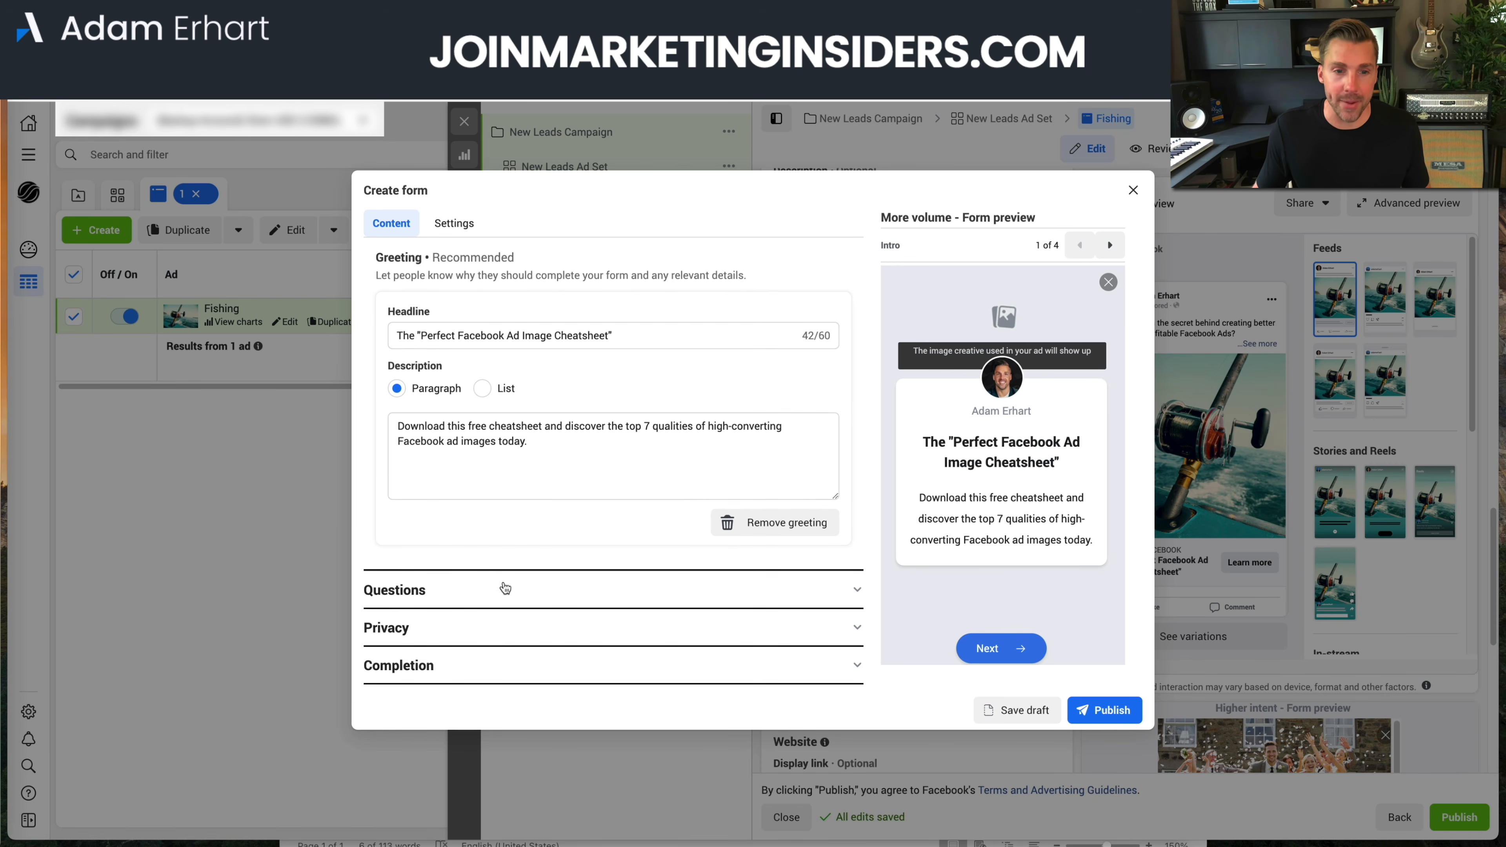
click(498, 589)
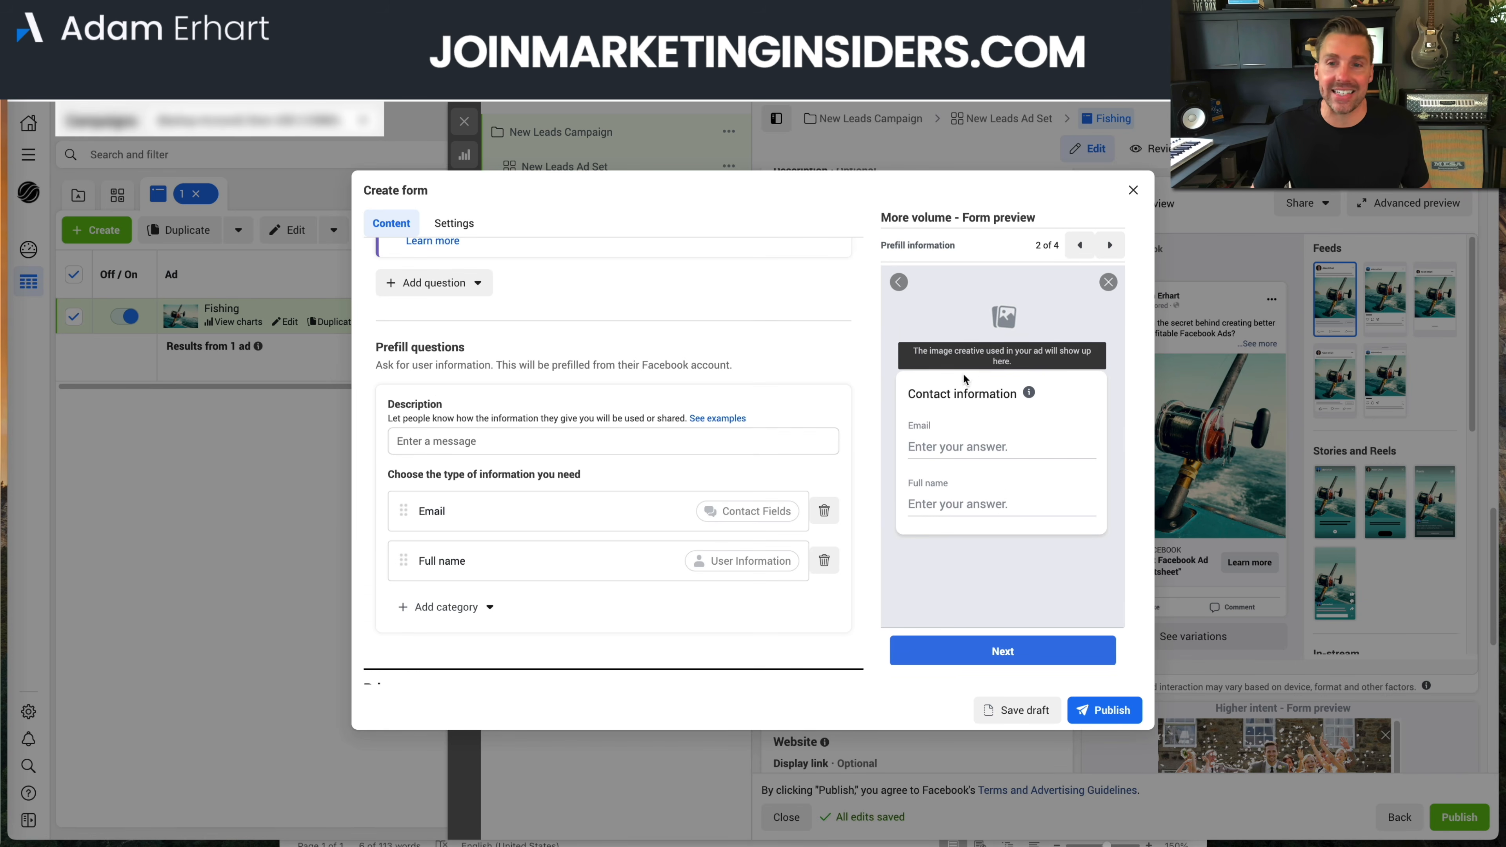
click(510, 440)
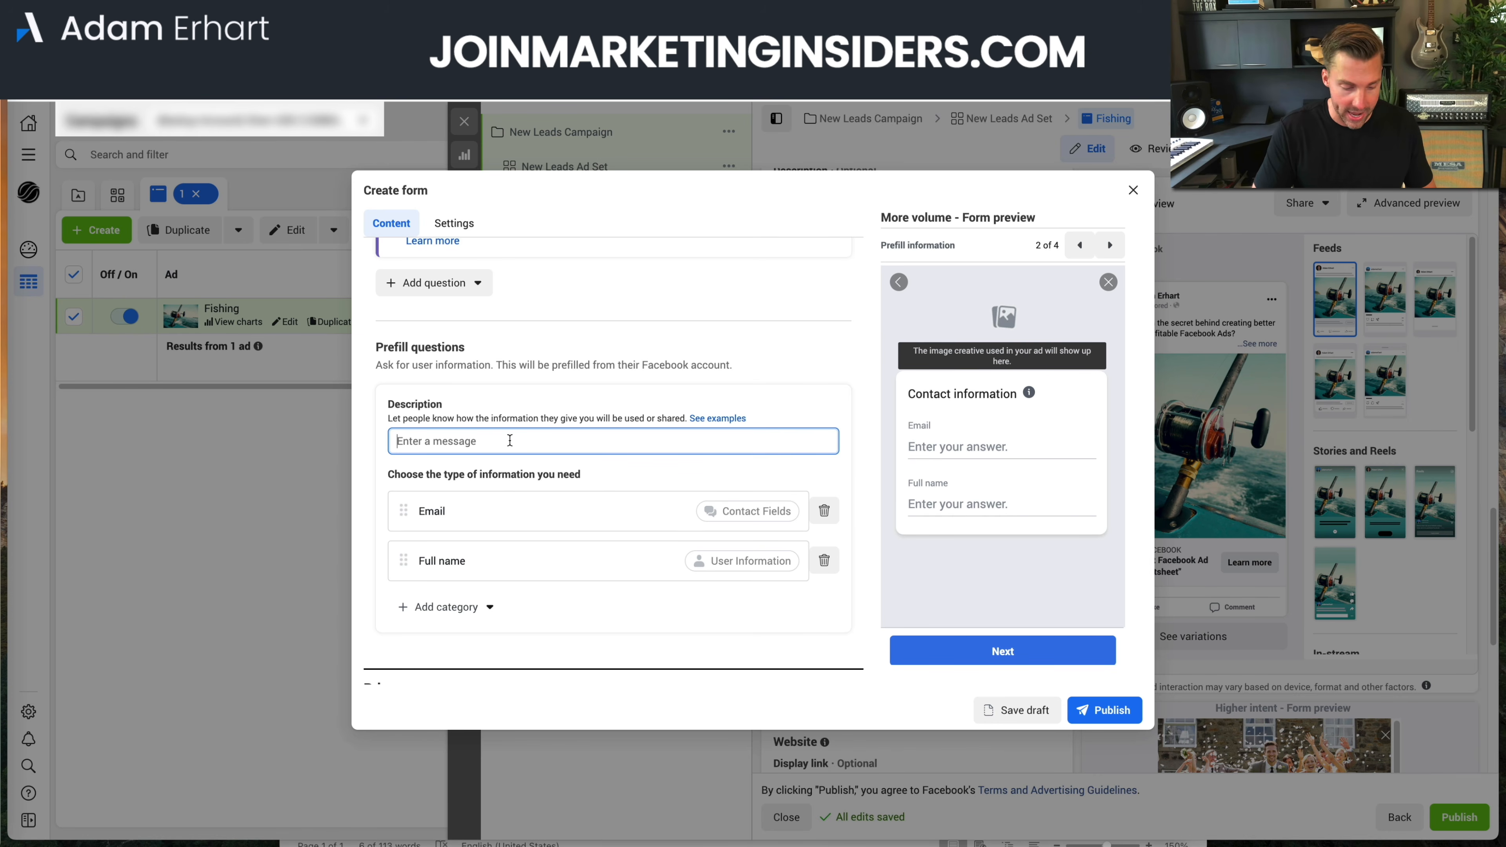
text(Plase)
key(BackSpace)
key(BackSpace)
key(BackSpace)
text(ease )
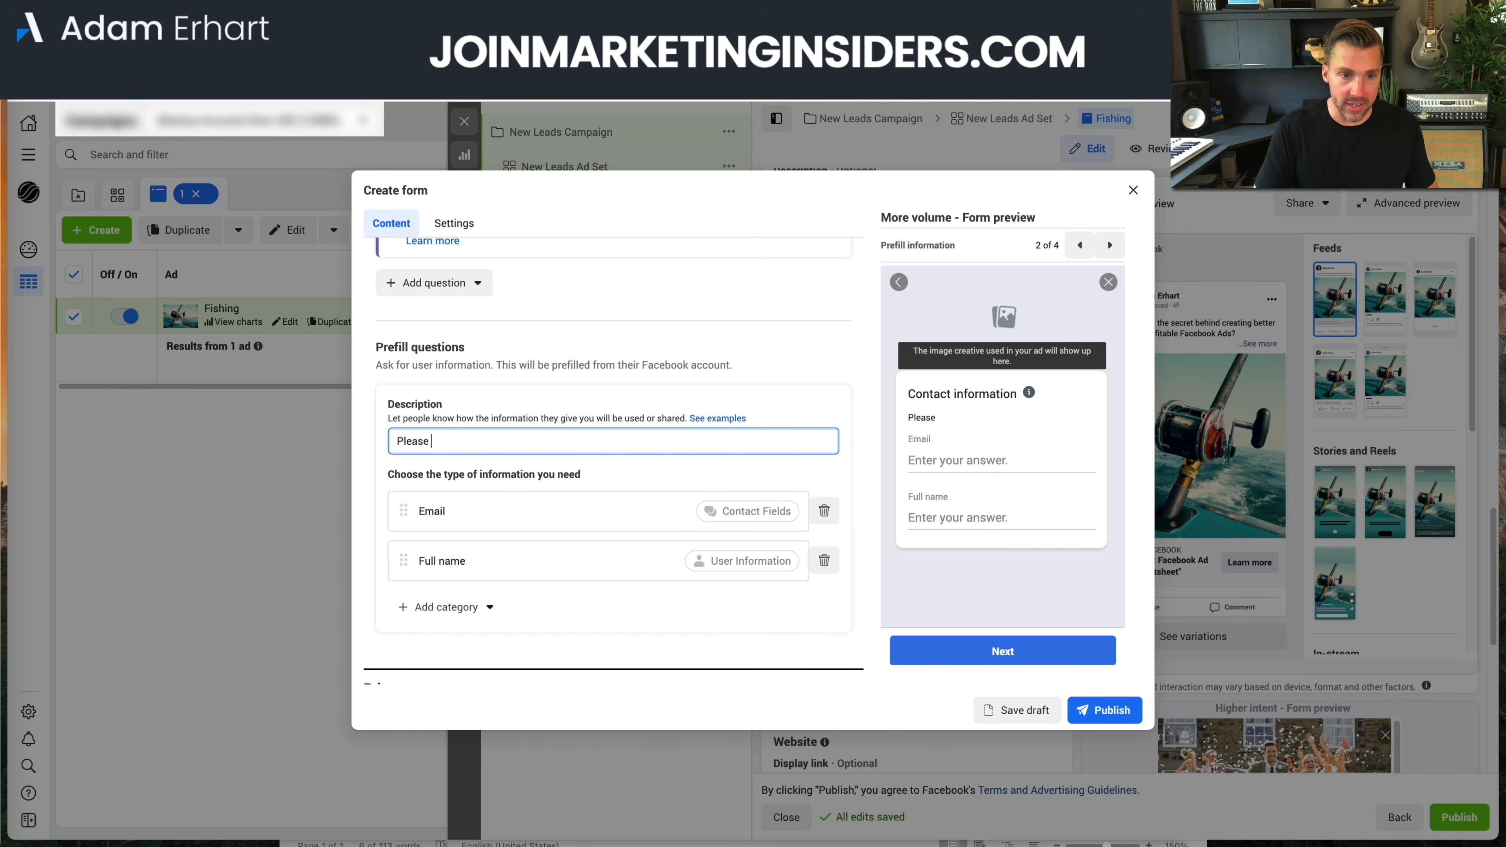
text(let me)
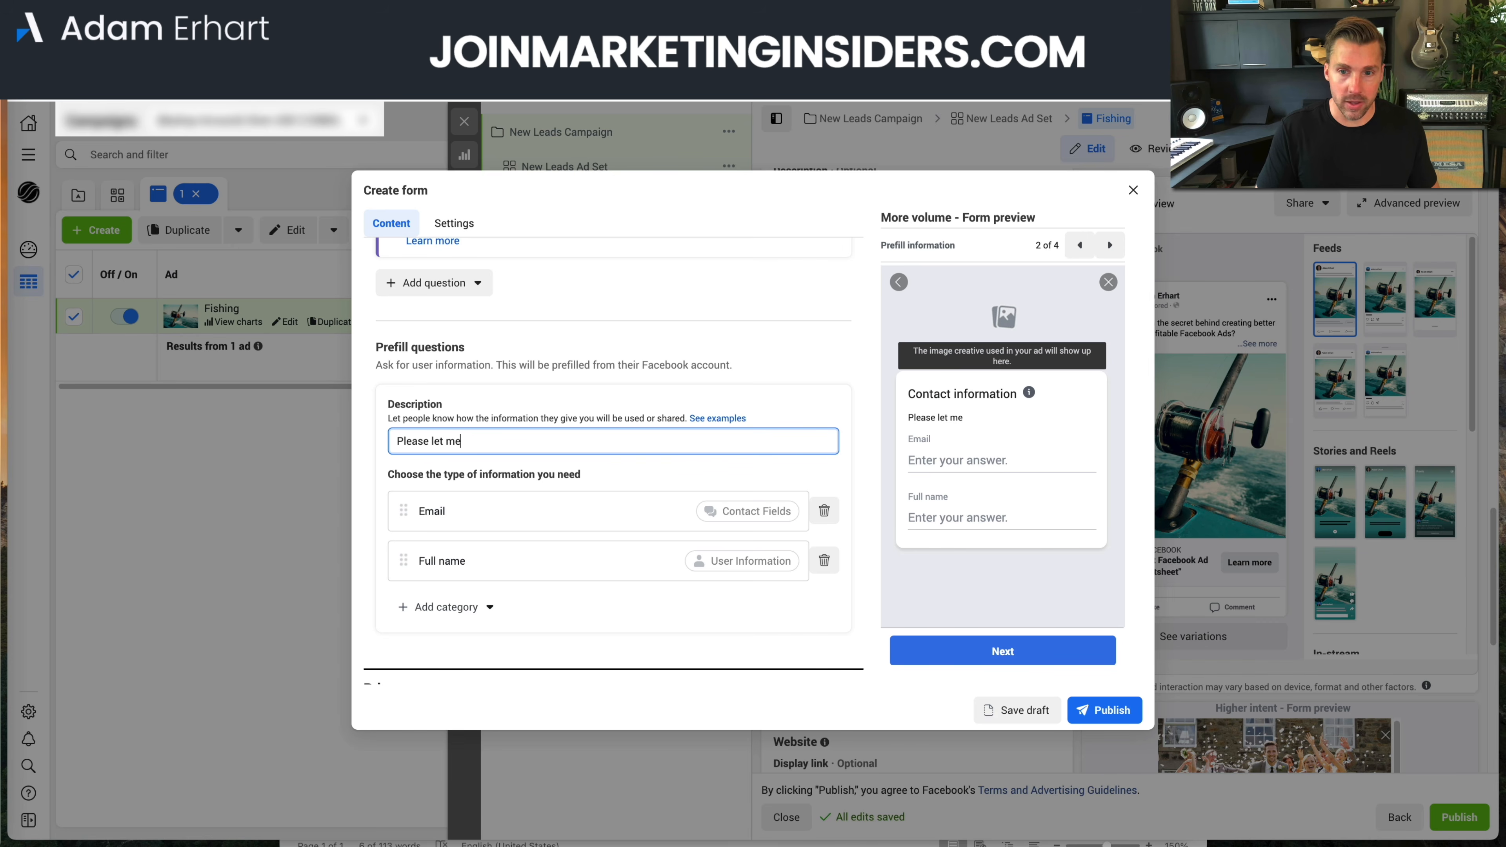
text( know where to send)
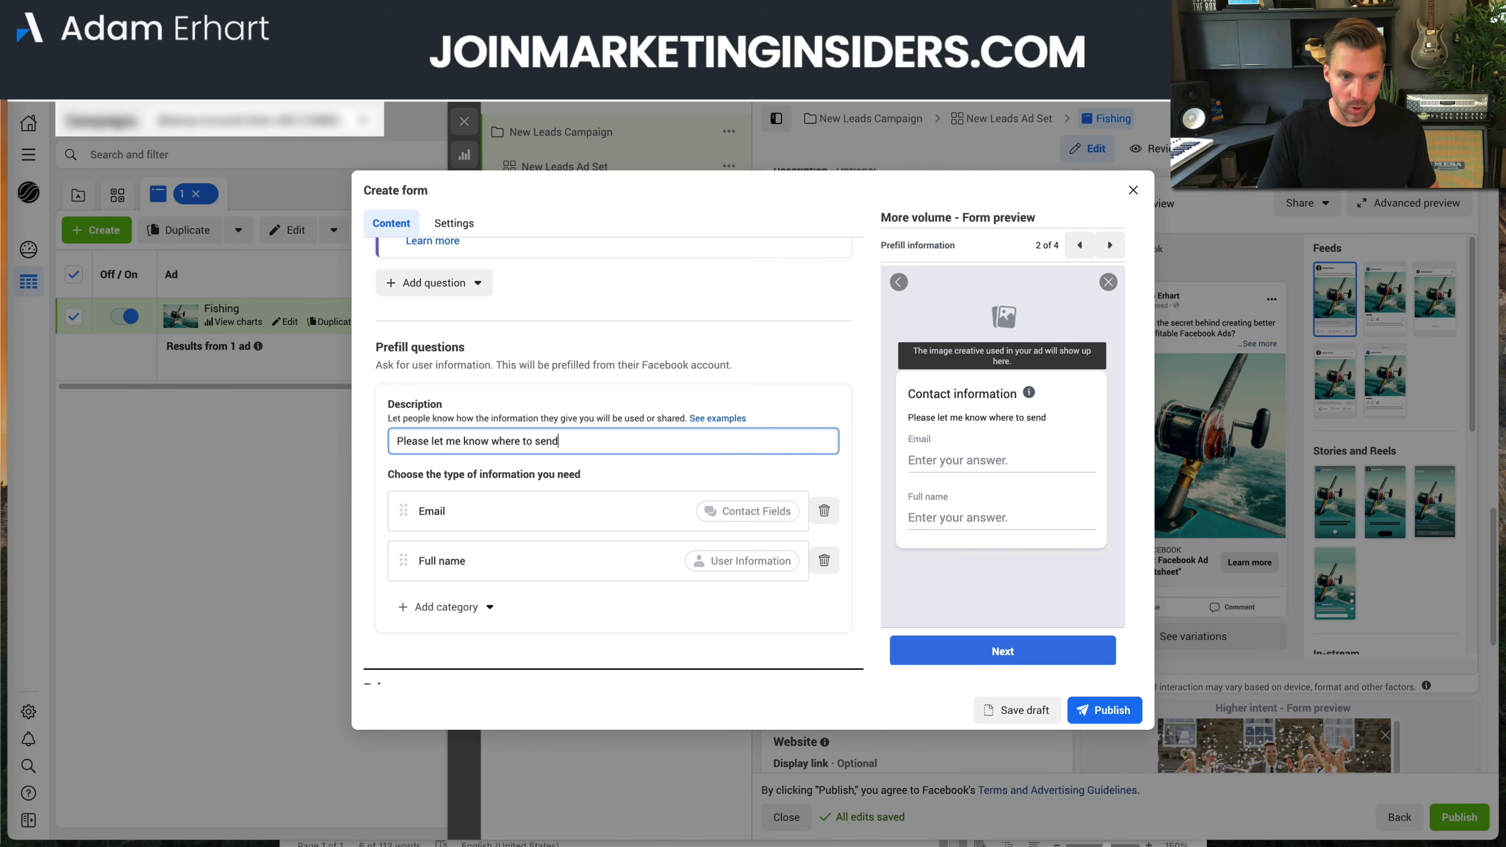
Set the prefill questions' description to "Where would you like us to send your free cheatsheet?"
key(ctrl+a)
text(Where wou)
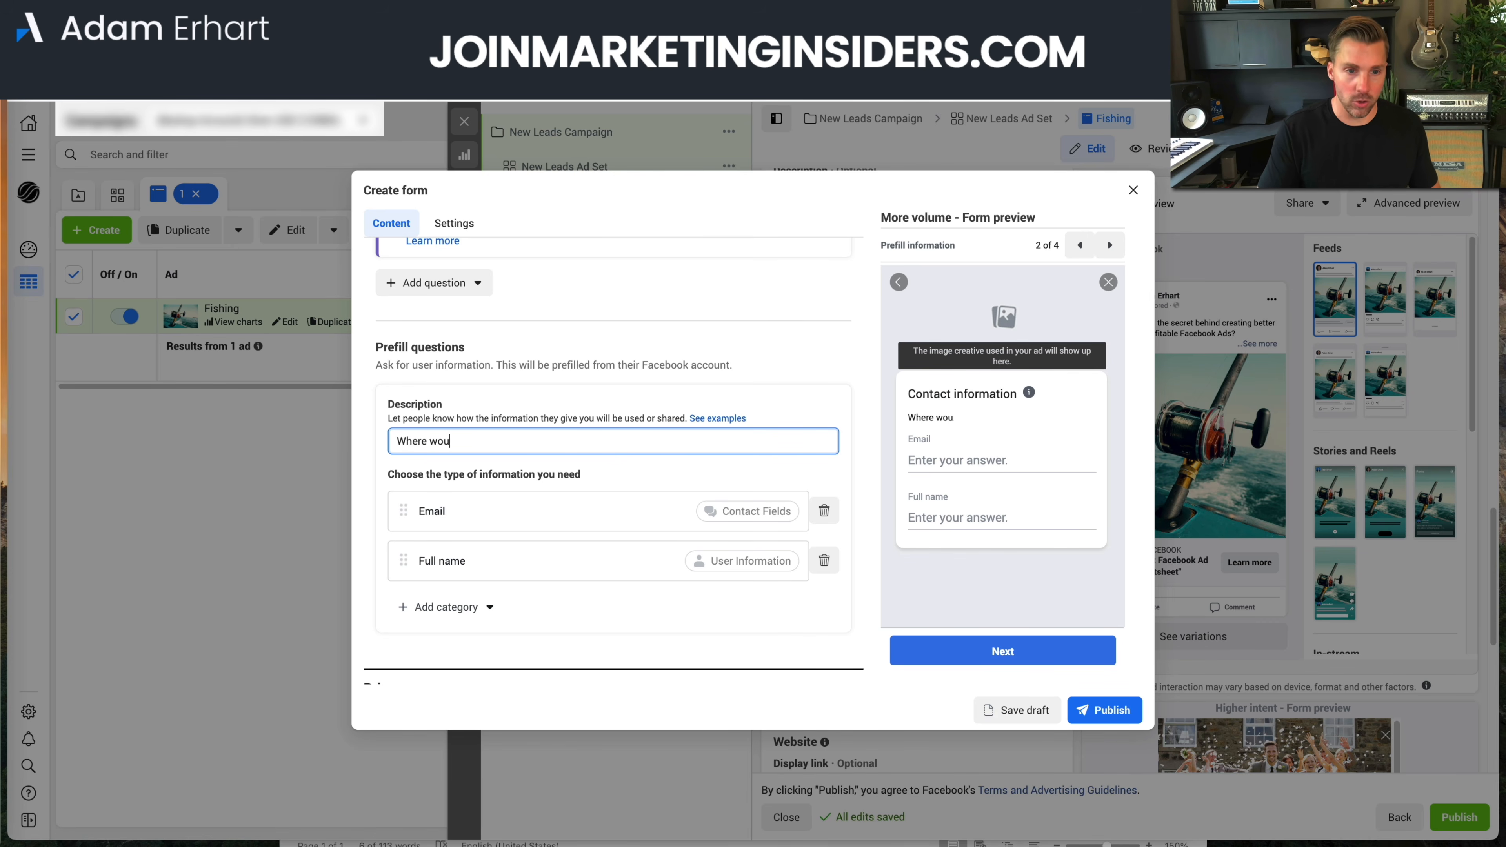
text(ld you like u)
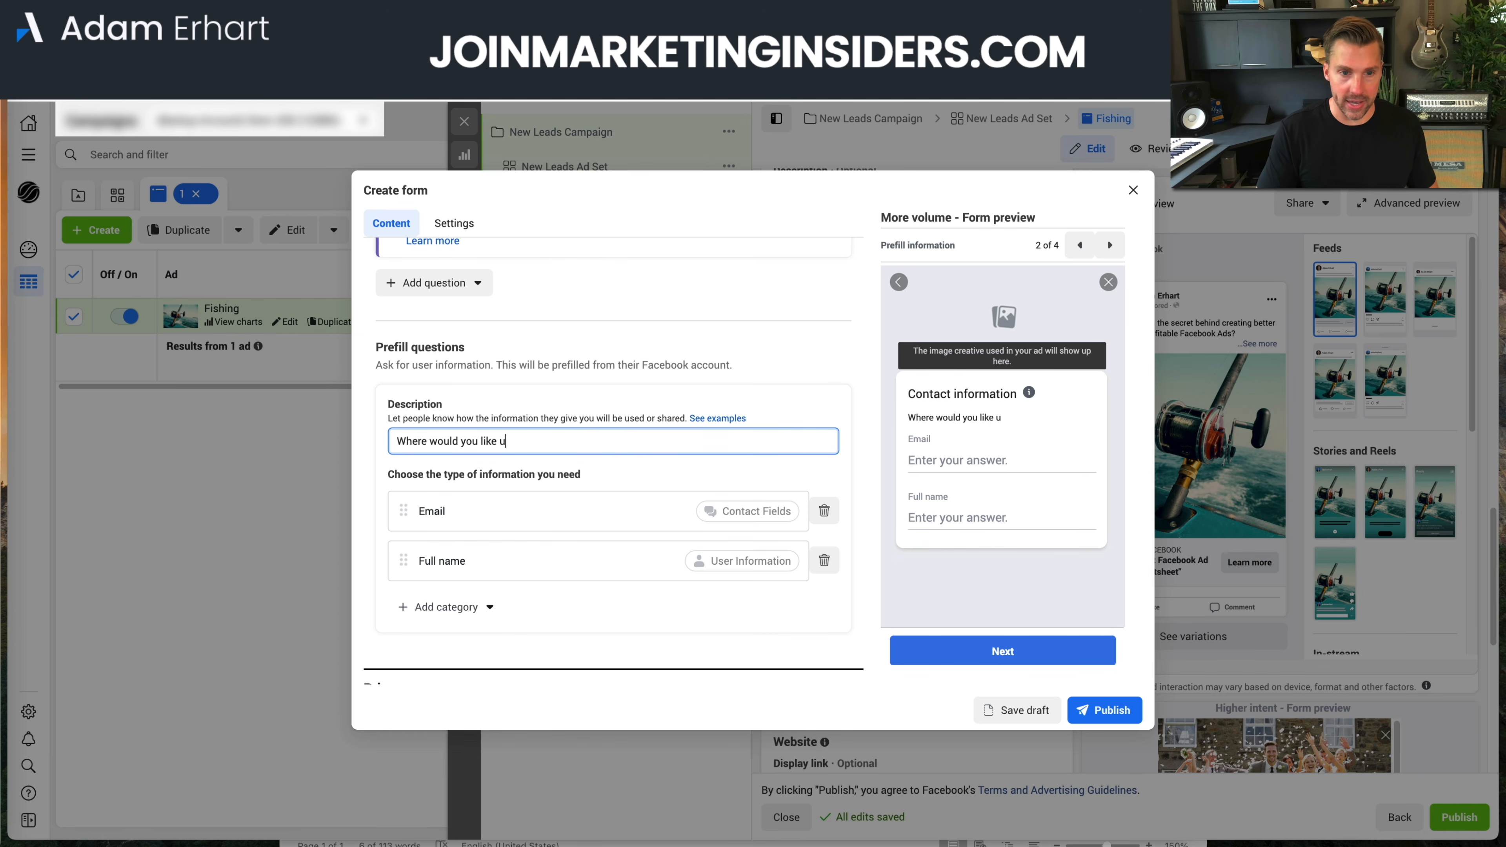
text(s to send your free )
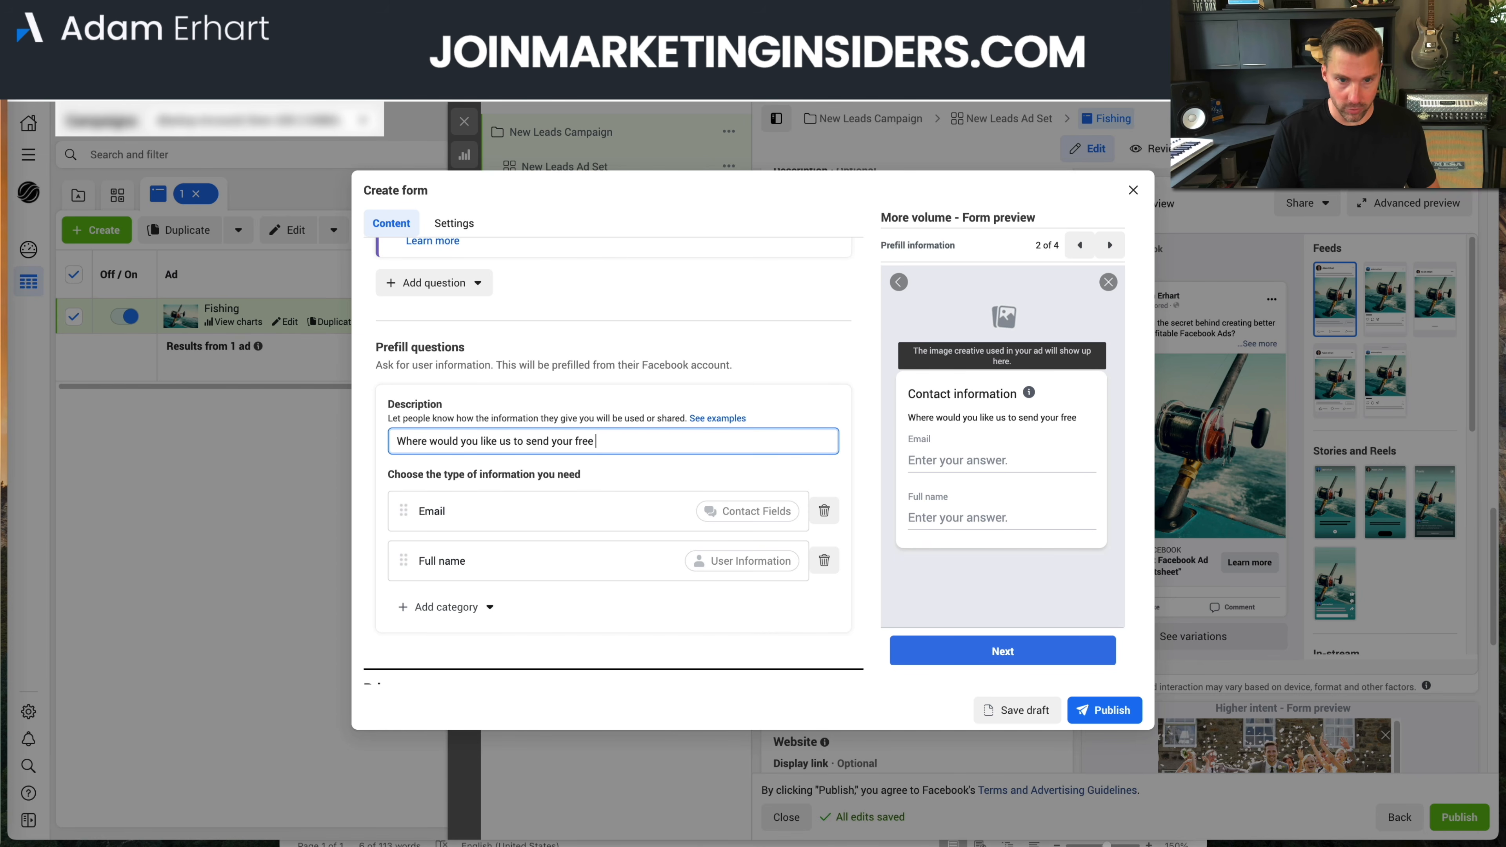
text(cheatsheet?)
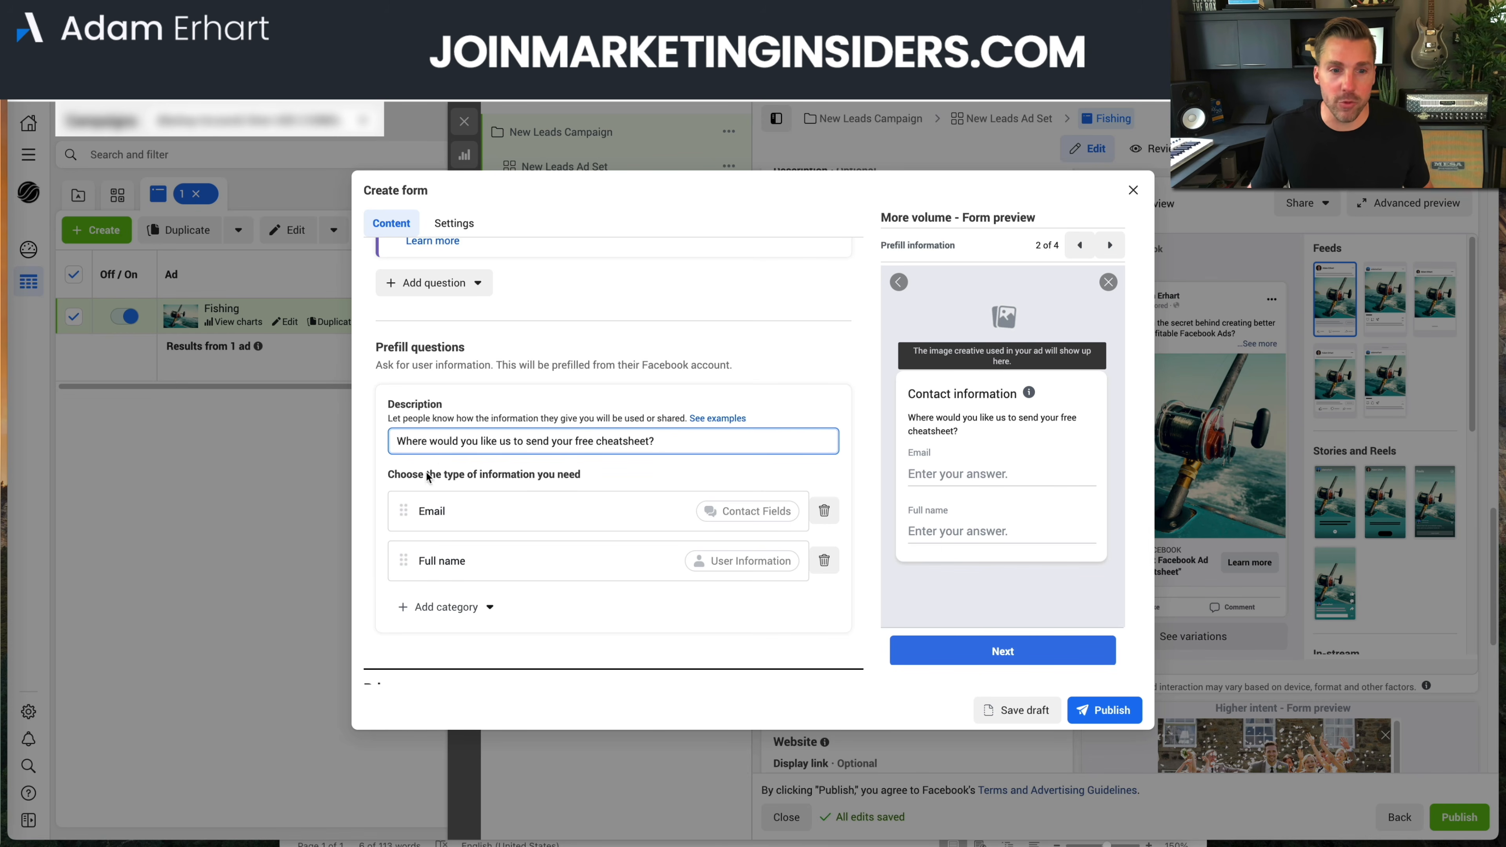
scroll(427, 477, down, 2)
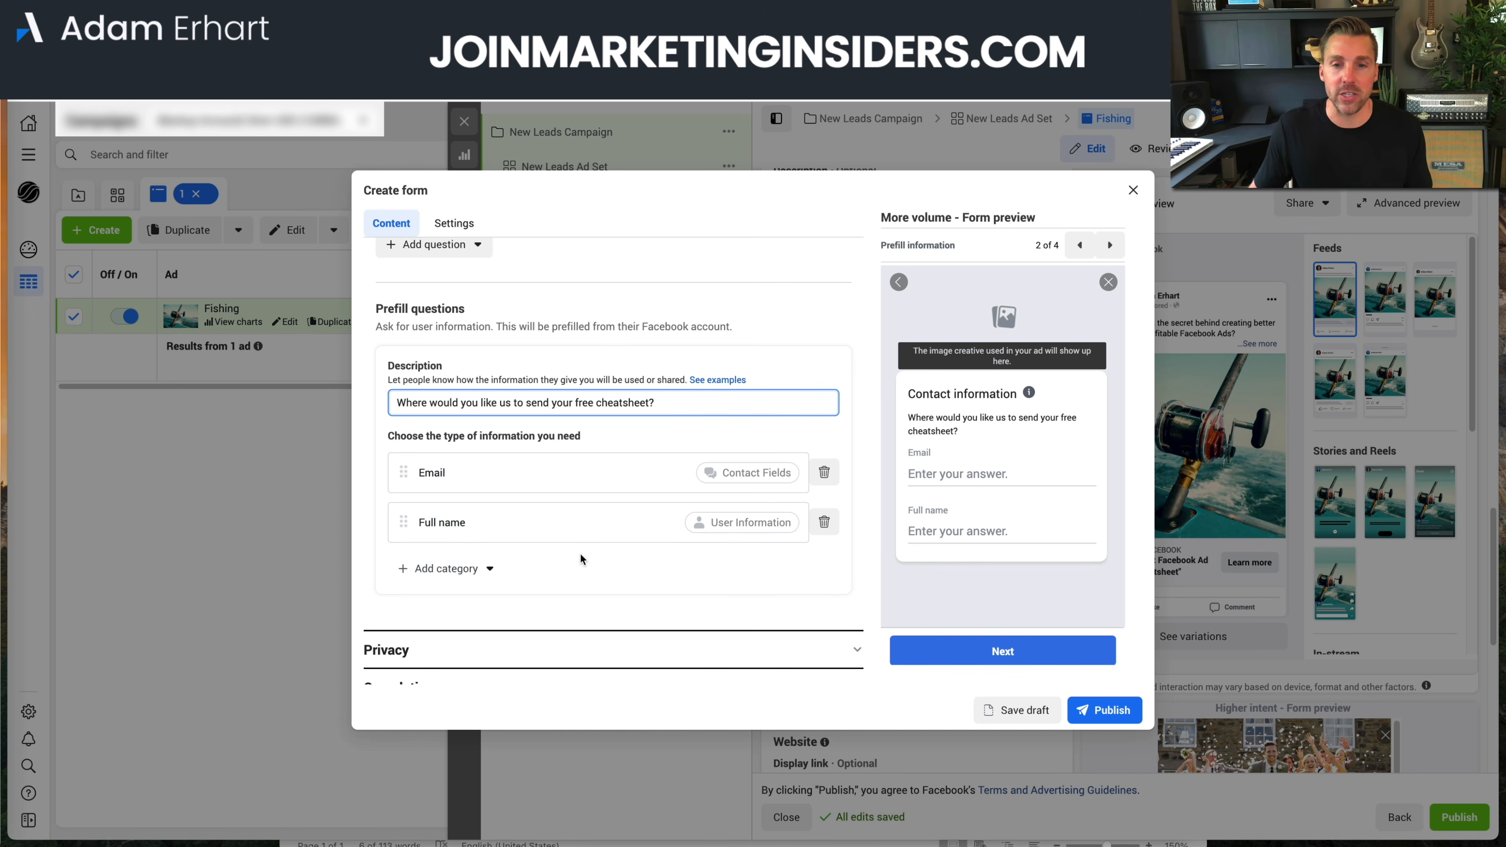
scroll(581, 555, down, 1)
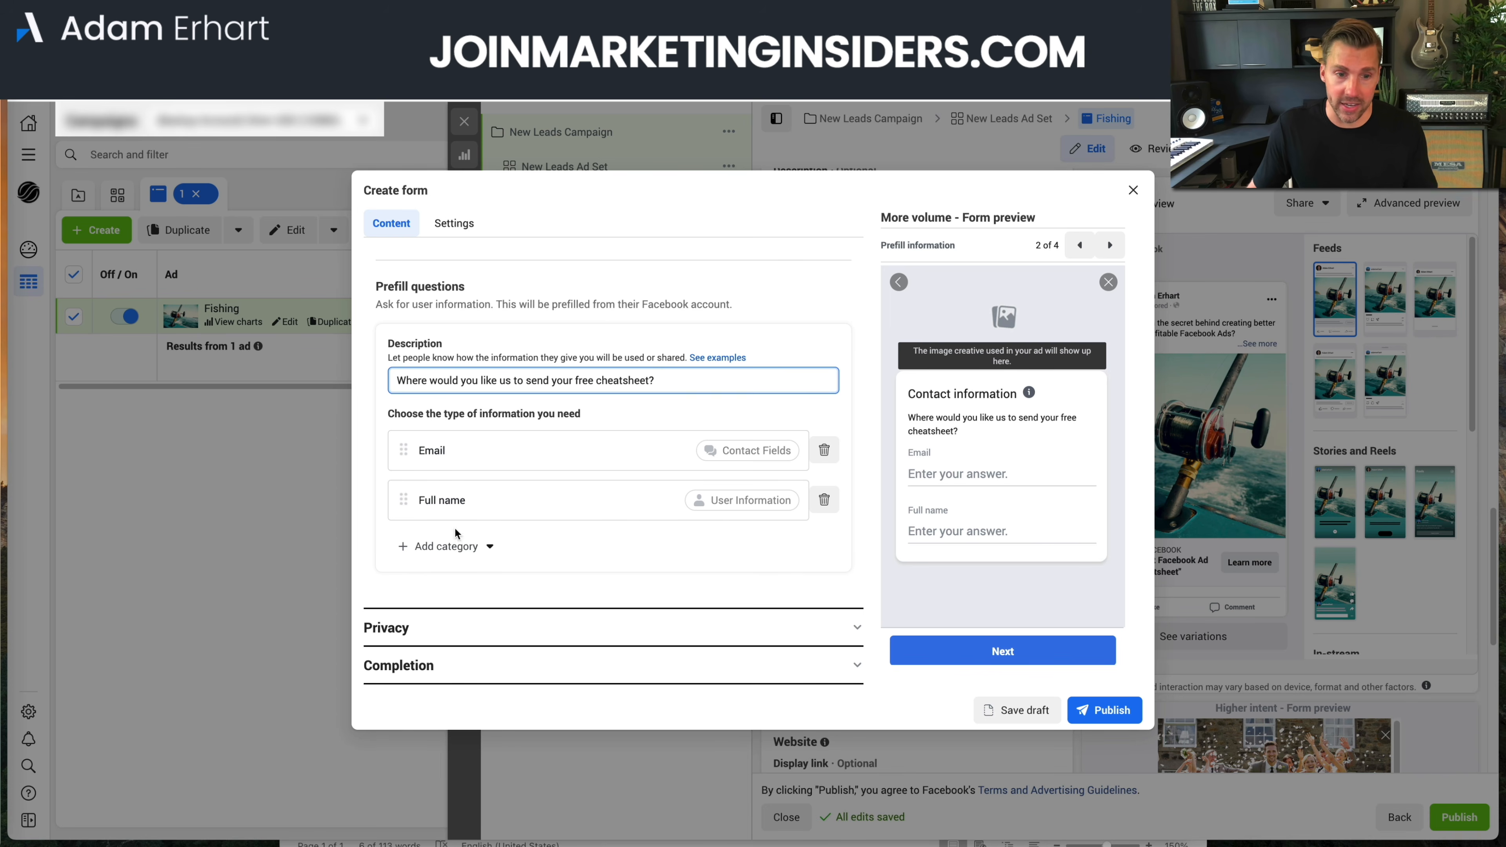
Add the Phone number contact field to the form's prefill questions
click(450, 546)
mouse_move(508, 617)
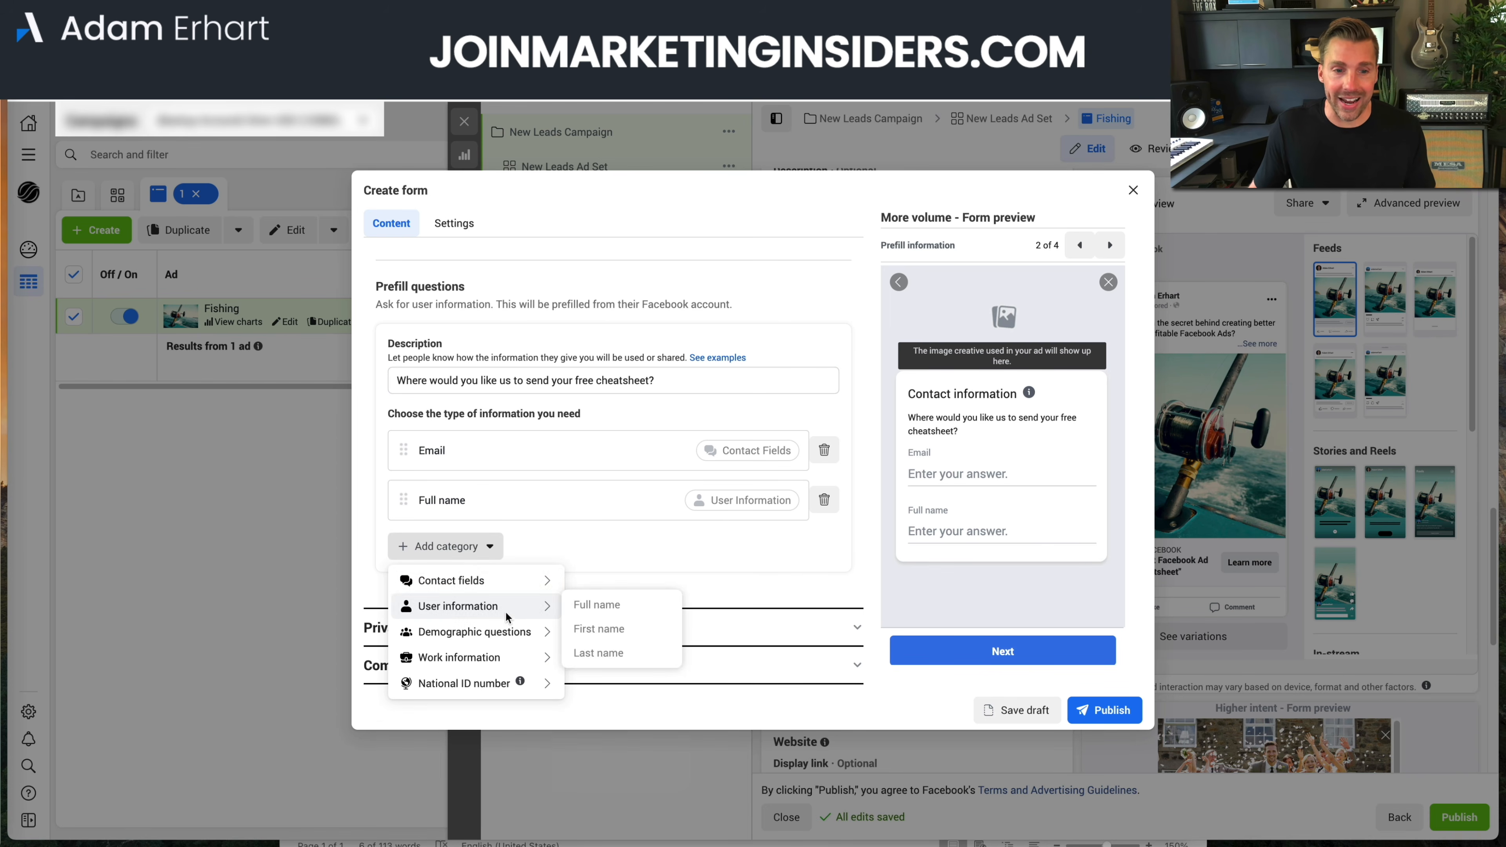
mouse_move(474, 580)
click(600, 604)
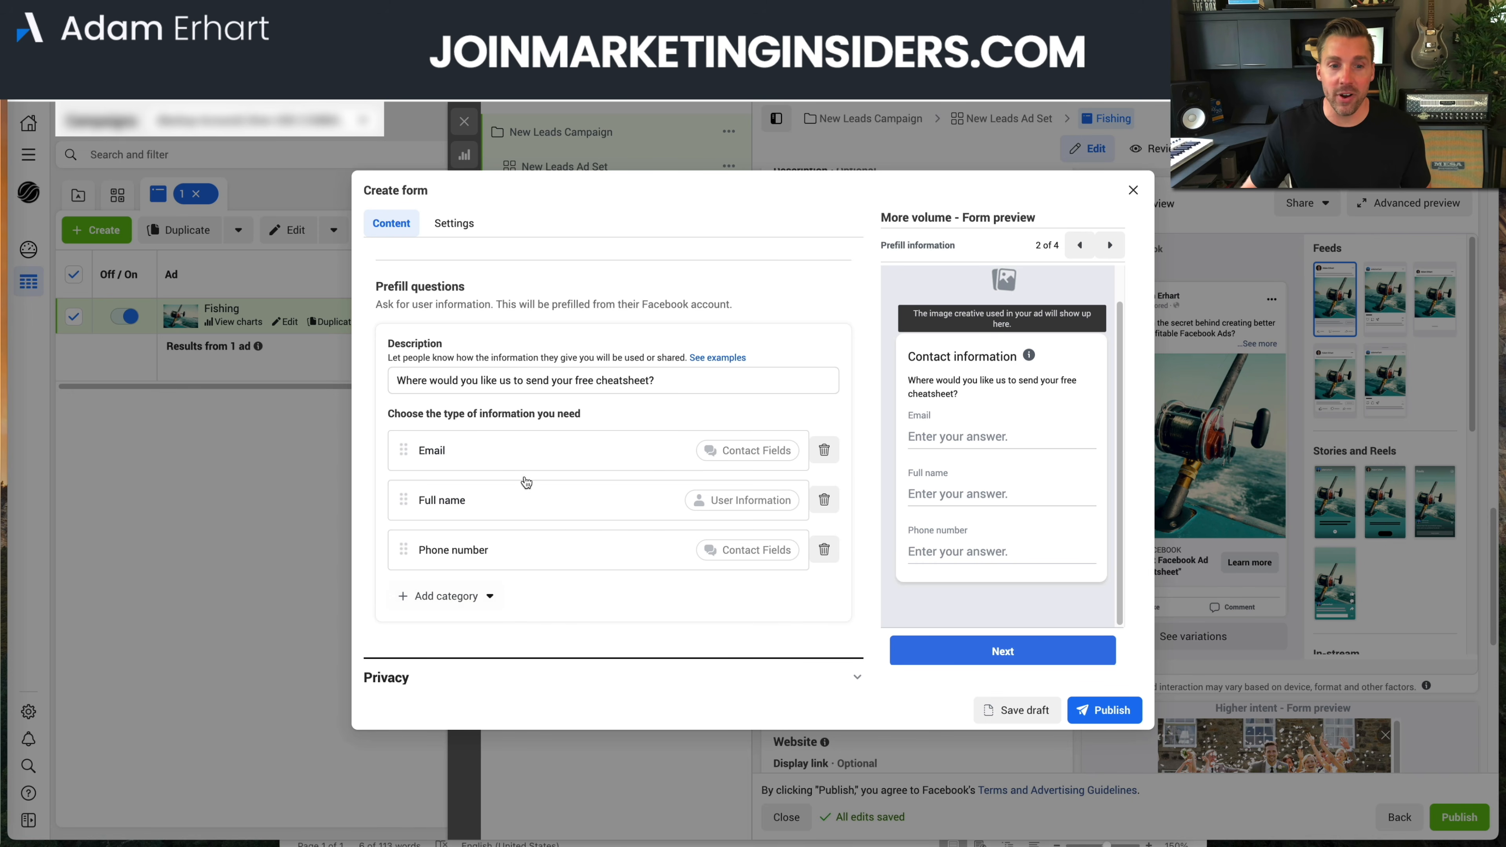
Reorder the prefill questions so that Full name comes first, followed by Email and Phone number
scroll(679, 609, down, 1)
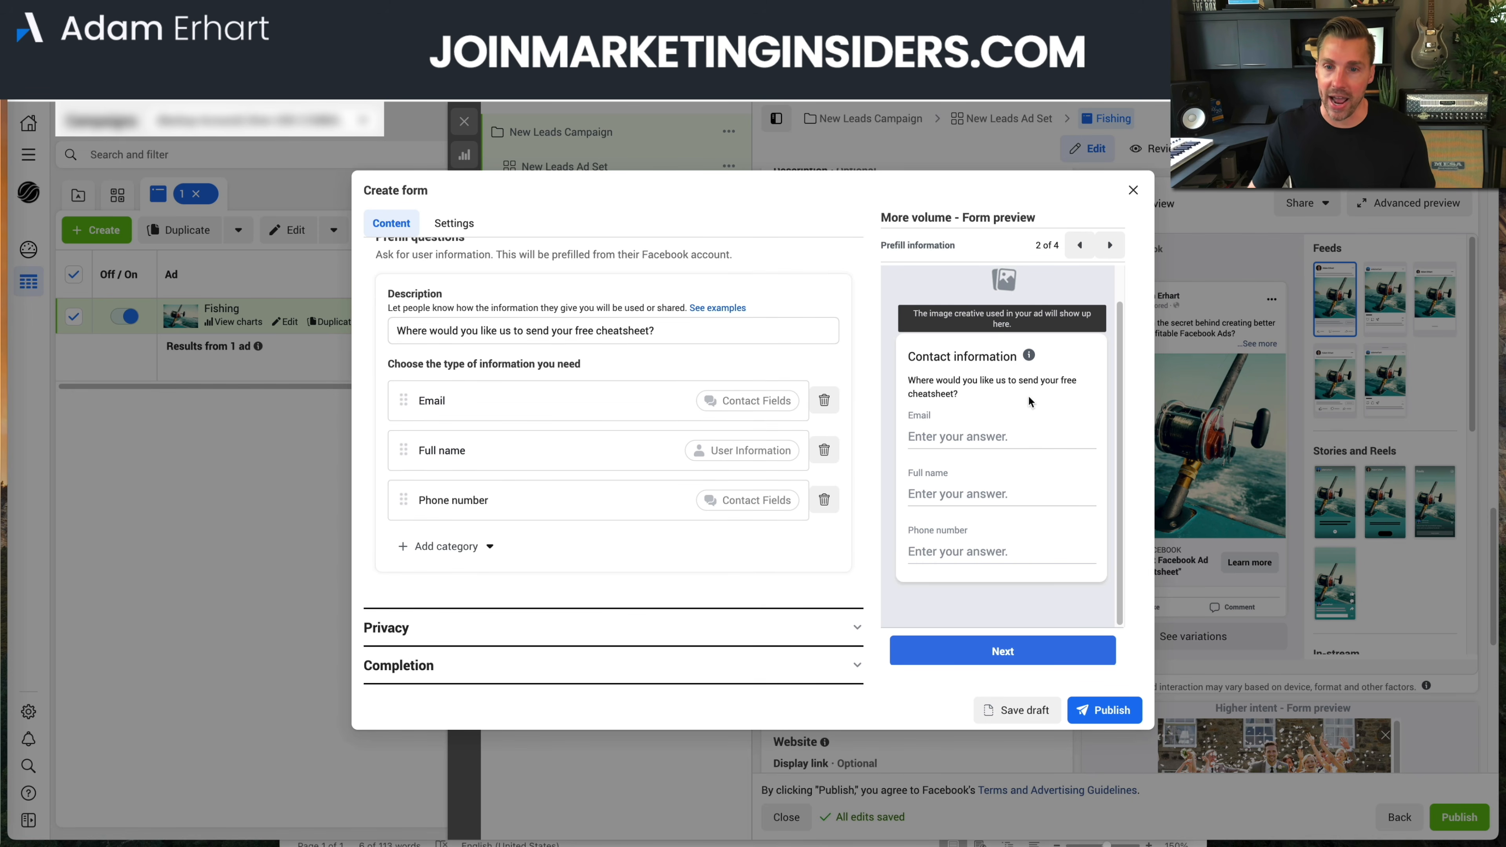
drag(418, 450, 409, 401)
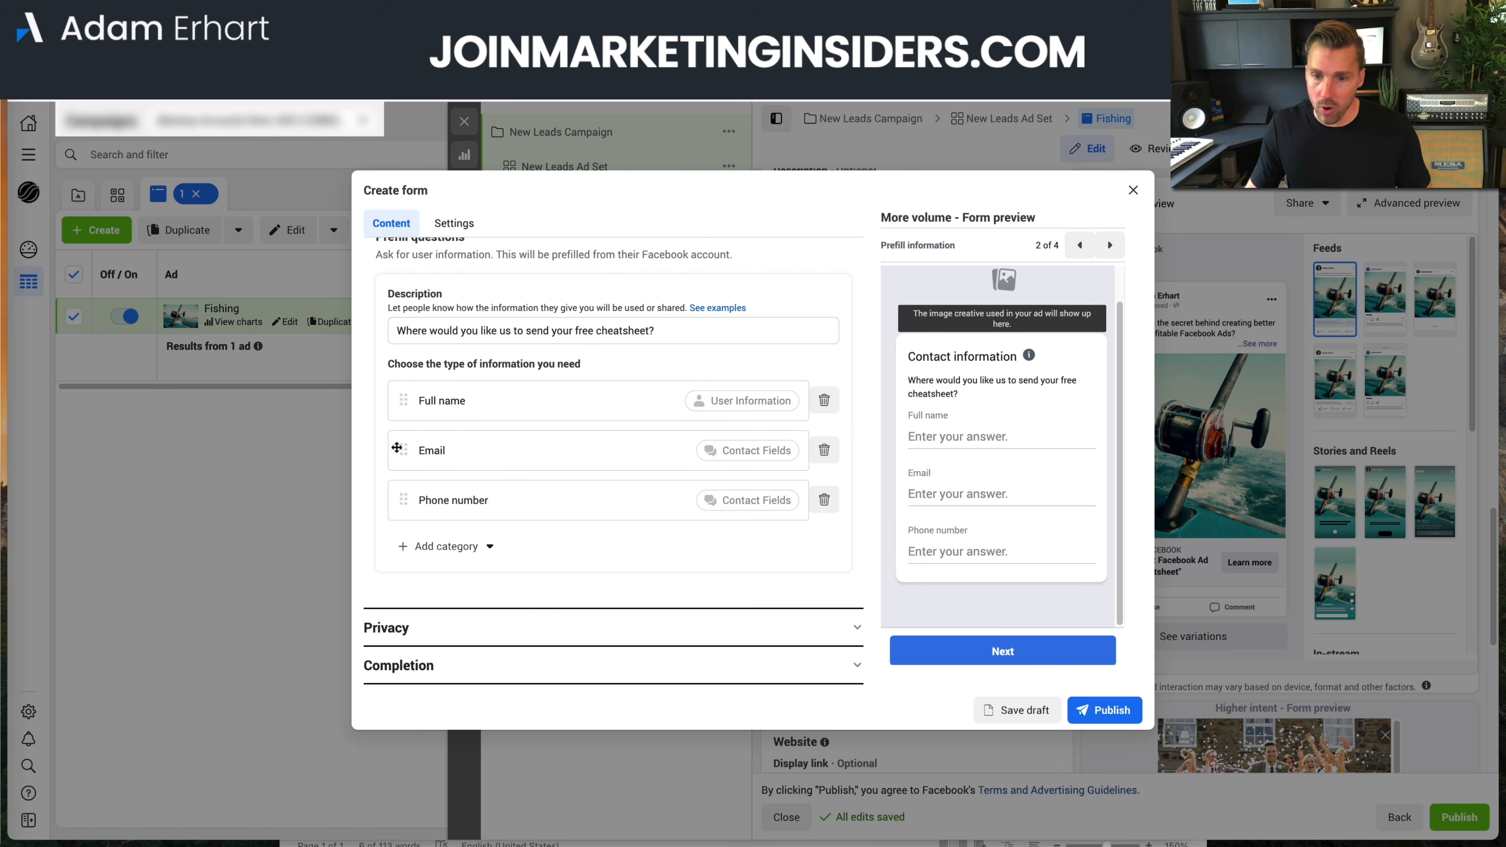
drag(395, 456, 399, 503)
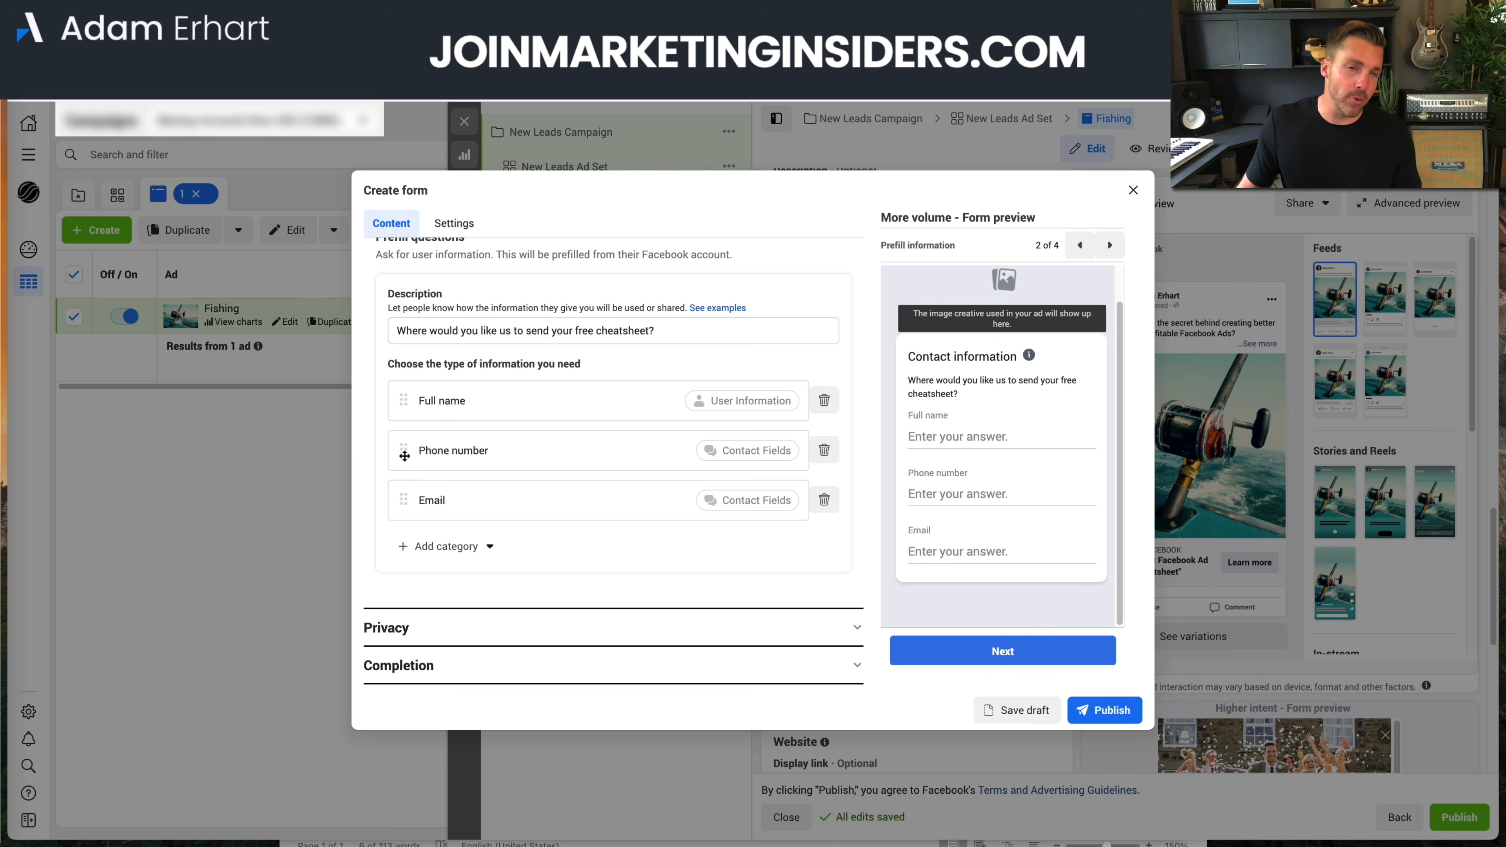
drag(405, 457, 404, 499)
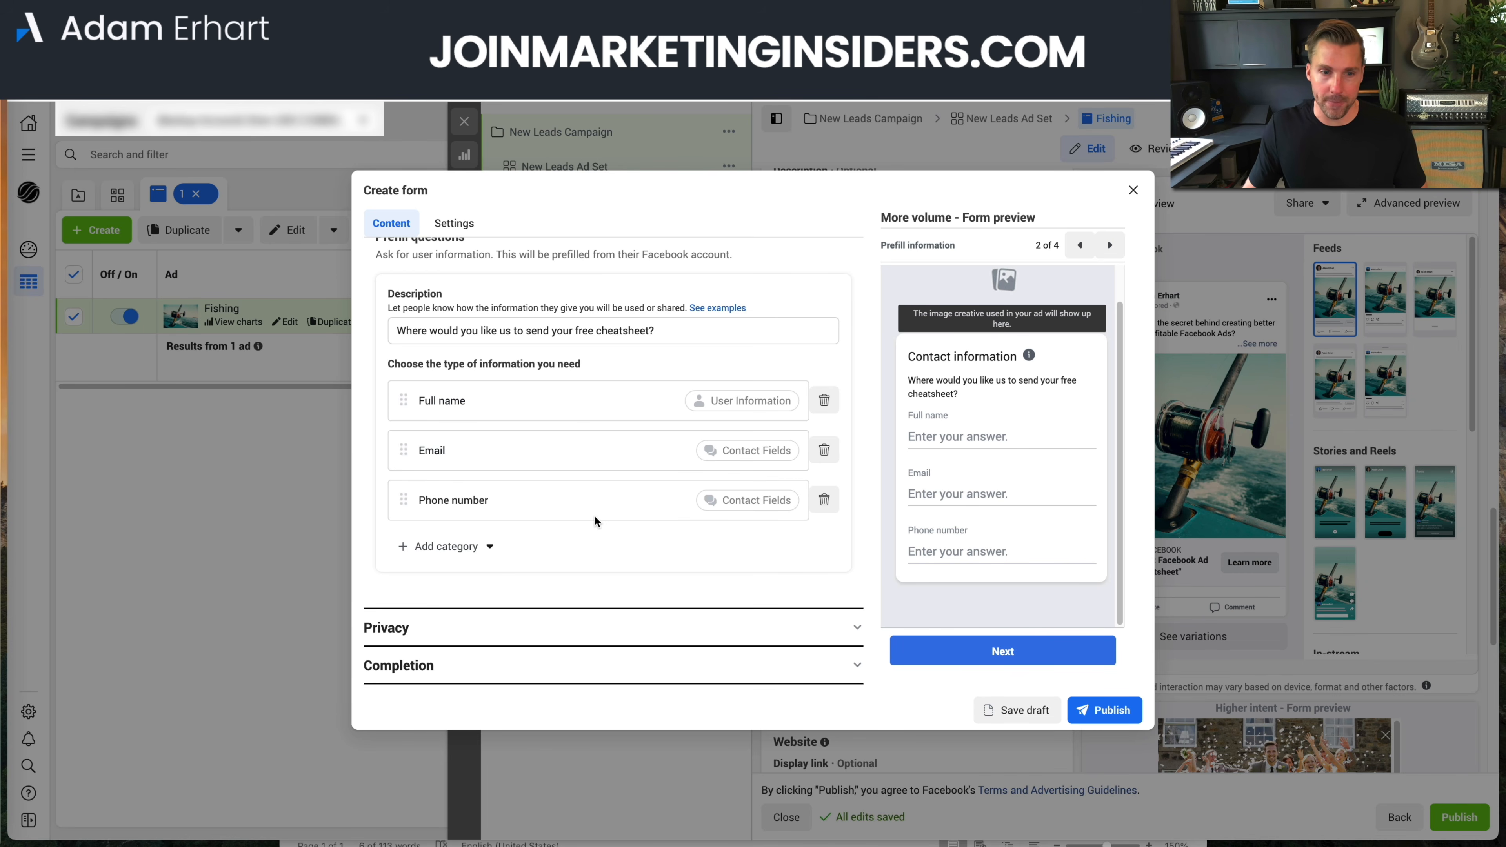
Examine the further information categories available for prefill questions, including work information, national ID number and contact fields
click(467, 552)
mouse_move(476, 611)
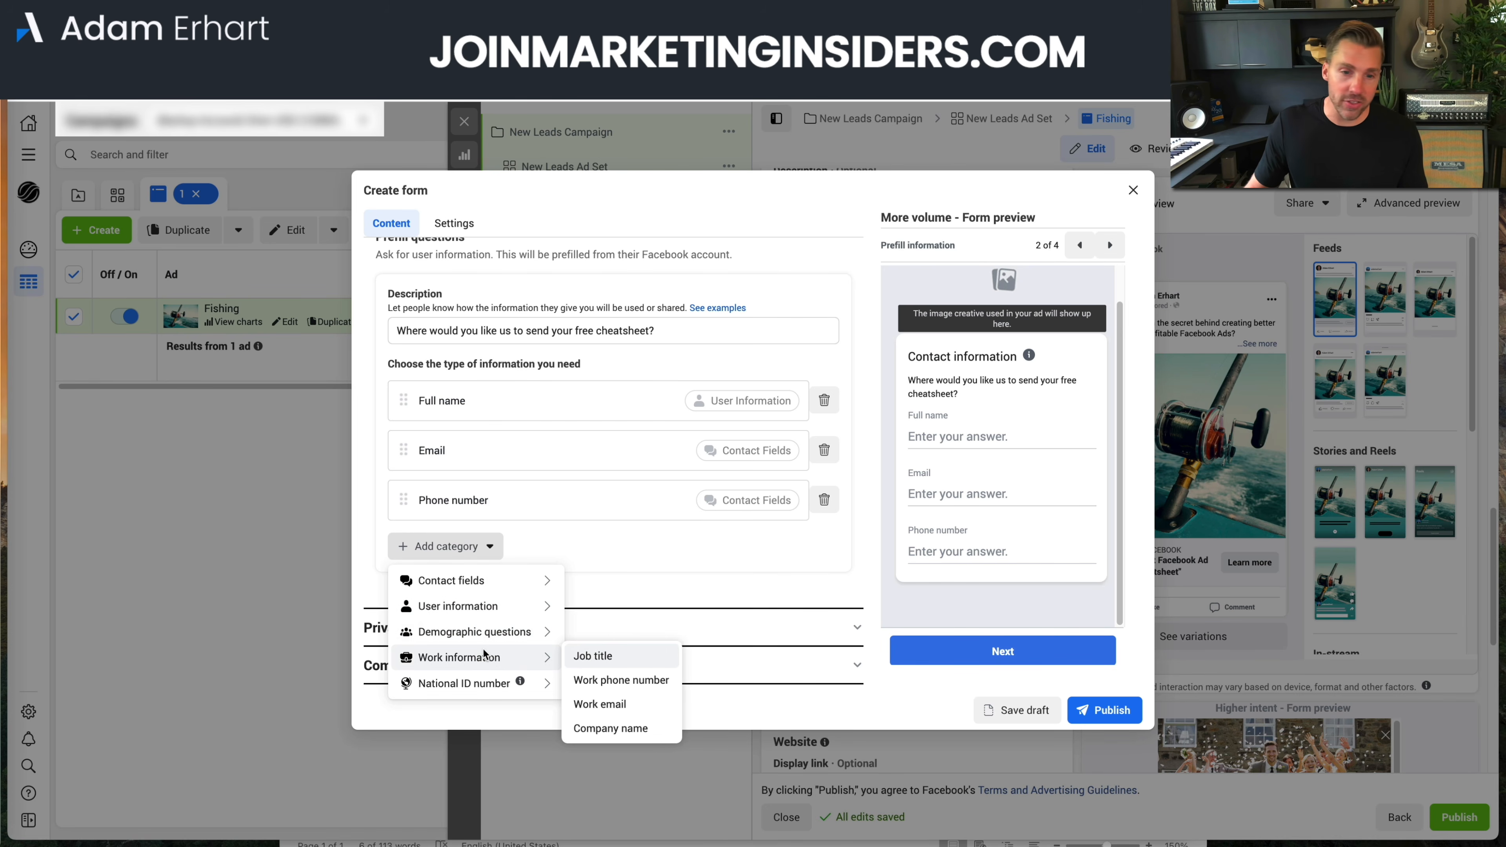
mouse_move(477, 684)
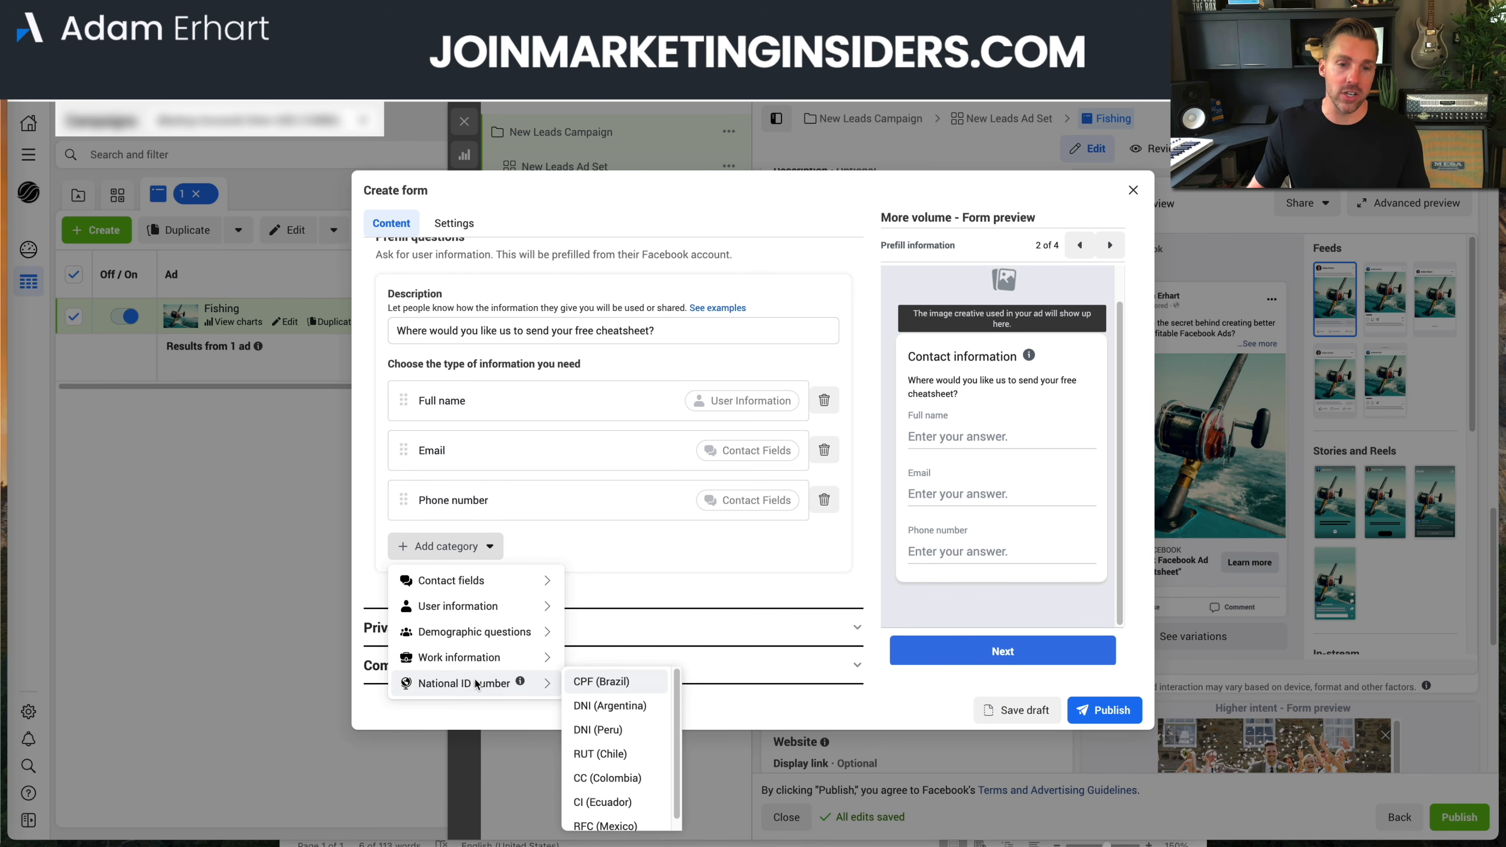
mouse_move(489, 581)
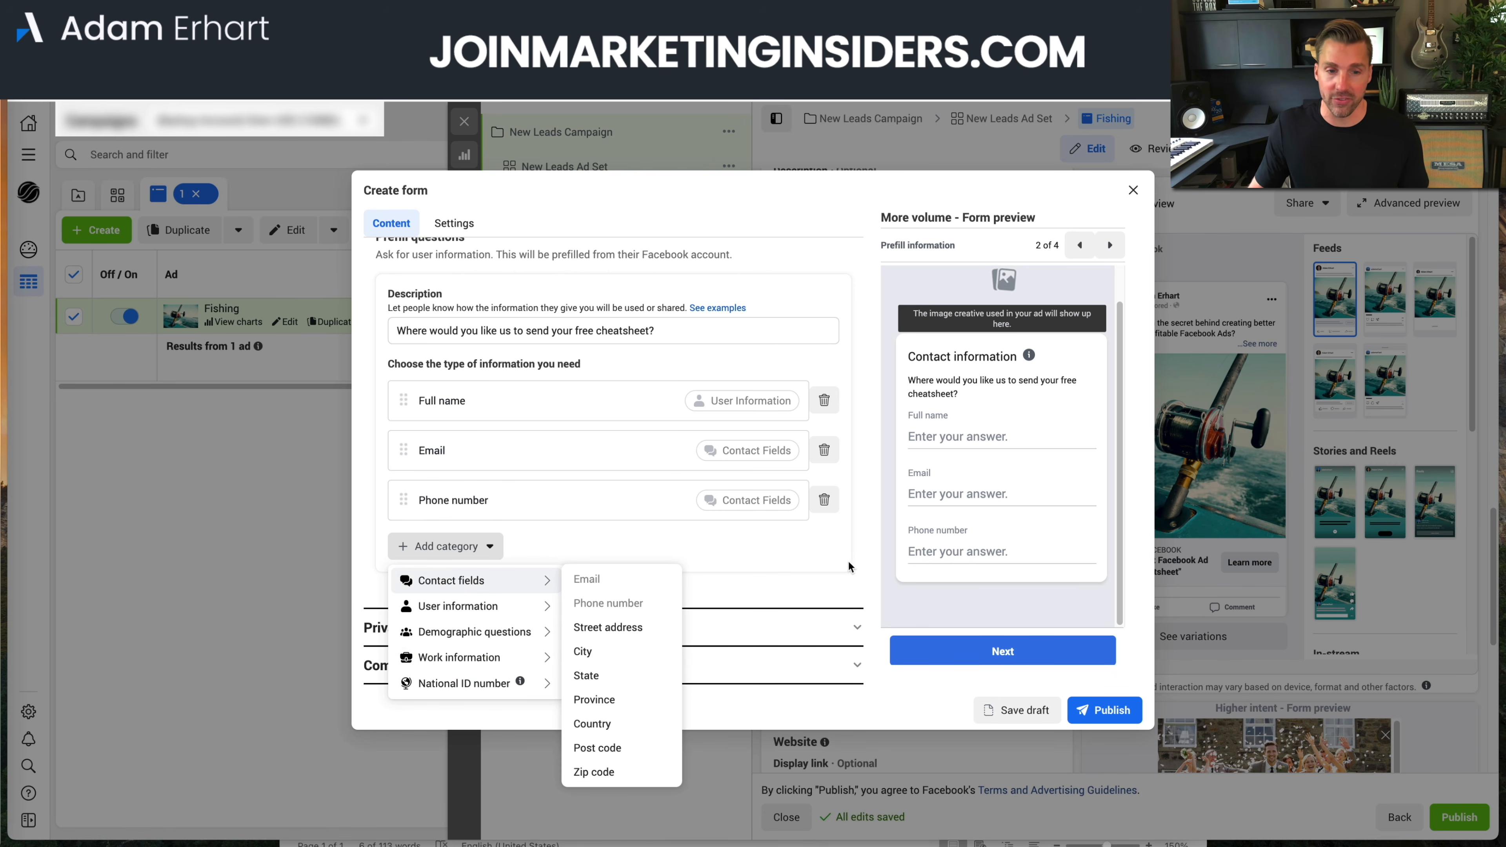
click(771, 579)
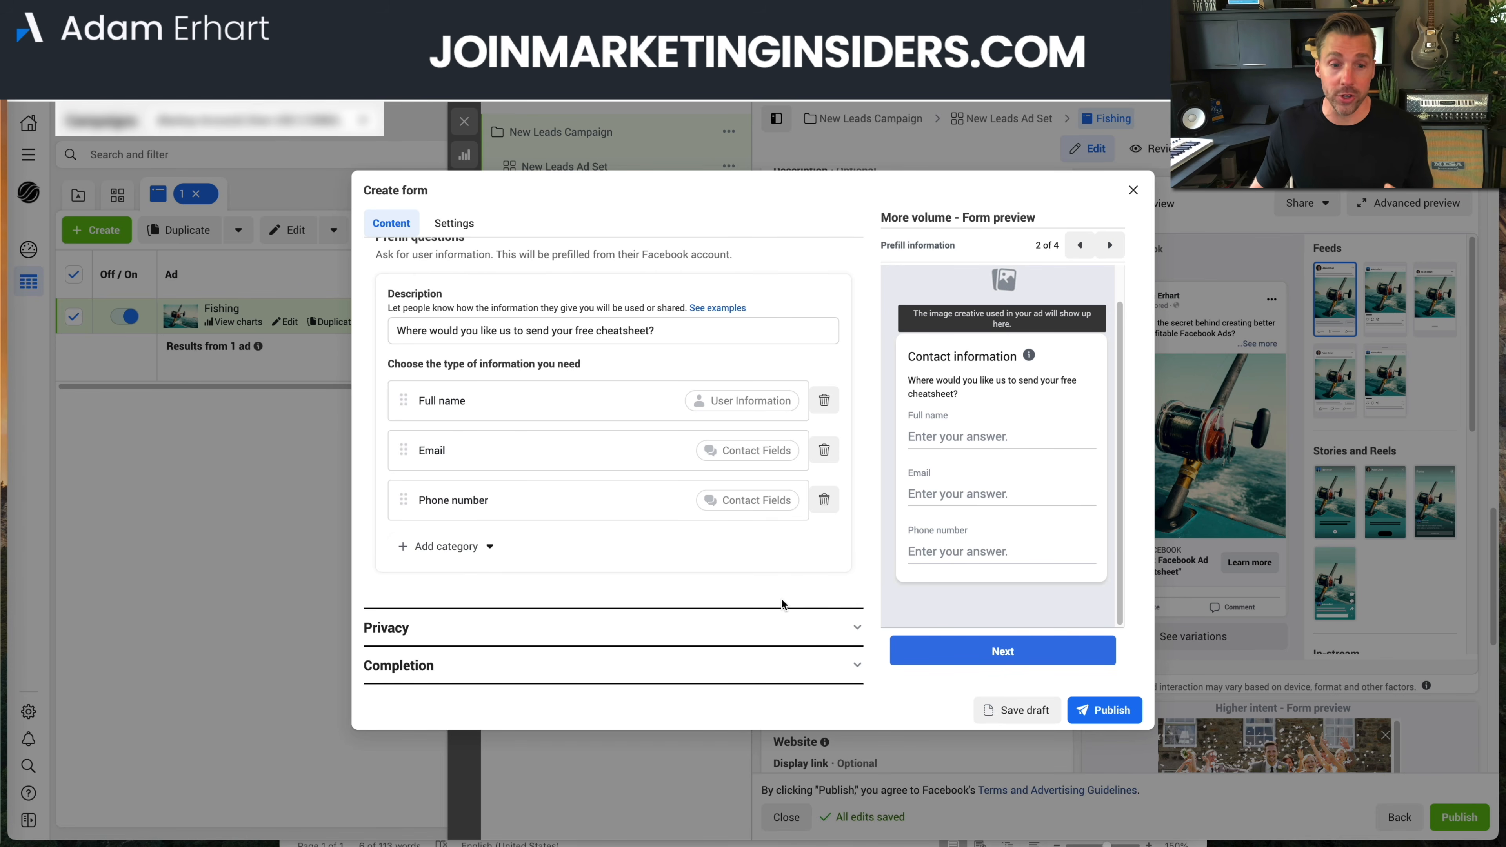
Review the form's Privacy and Completion sections and read through the example confirmation page with its follow-up steps
click(790, 628)
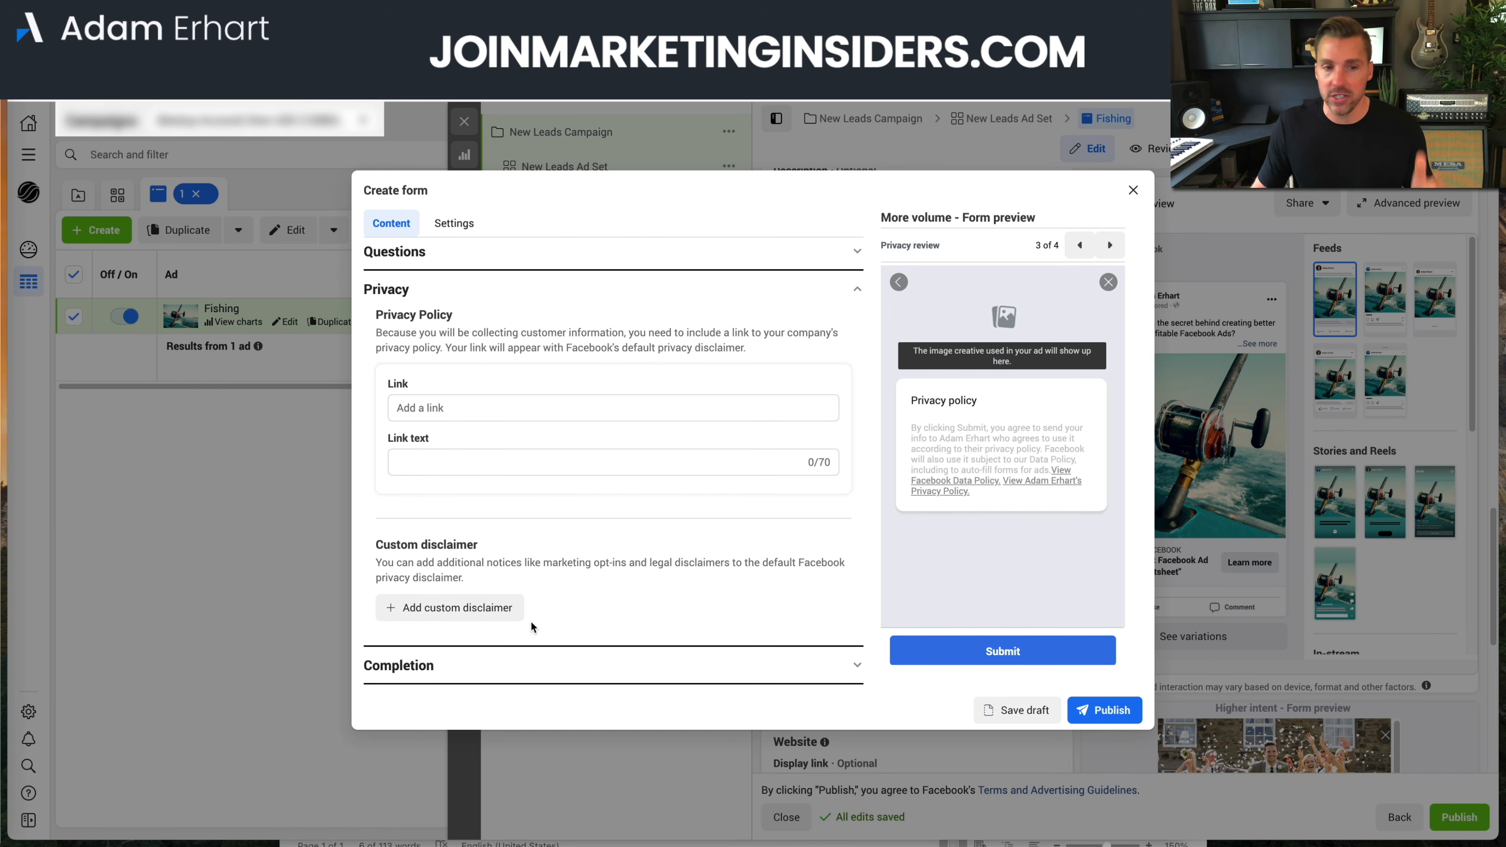
click(476, 665)
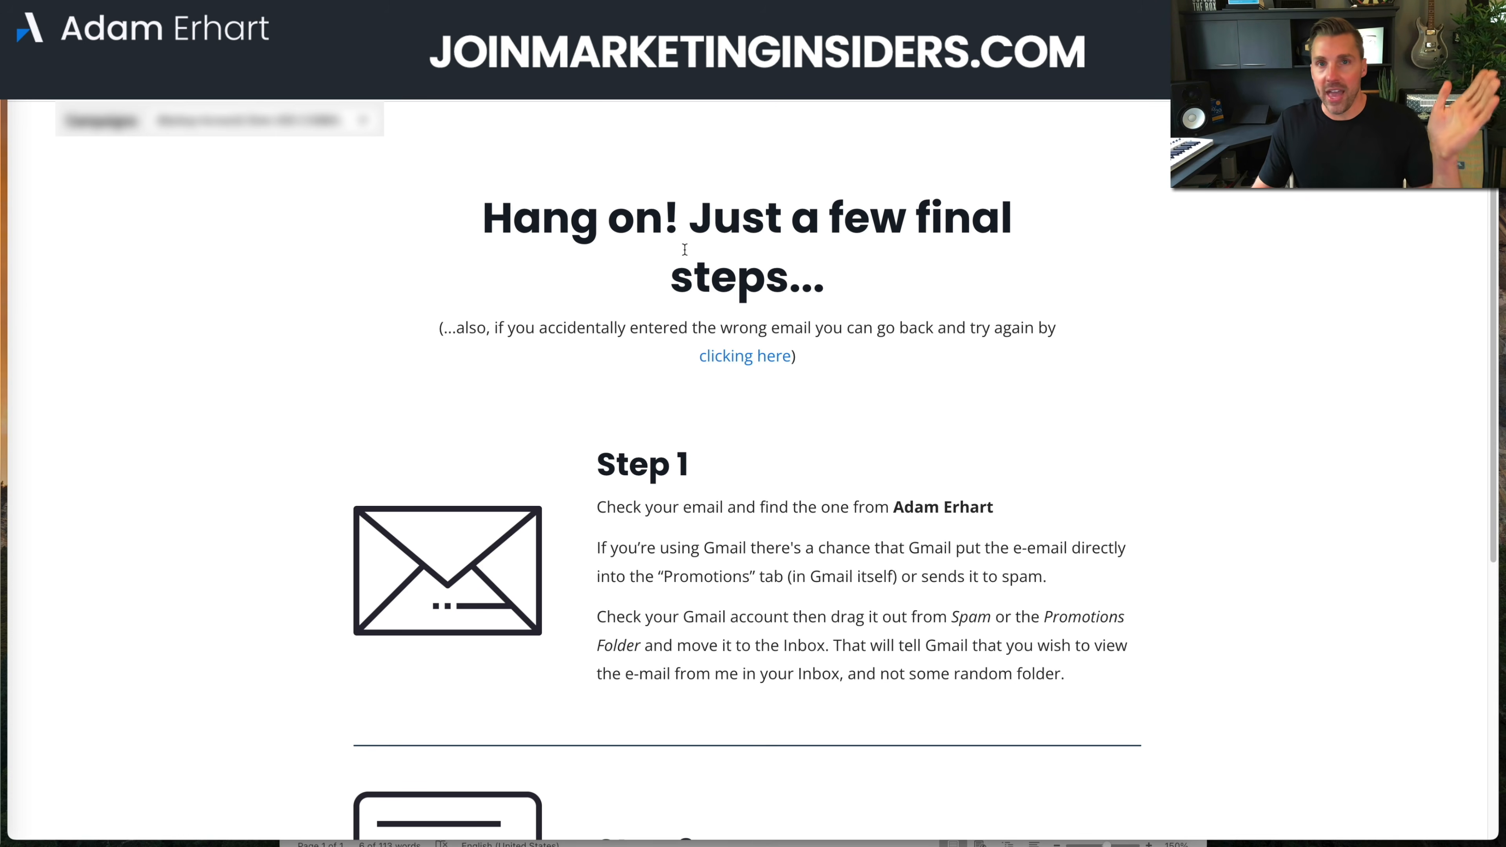
scroll(682, 249, down, 7)
scroll(716, 276, up, 3)
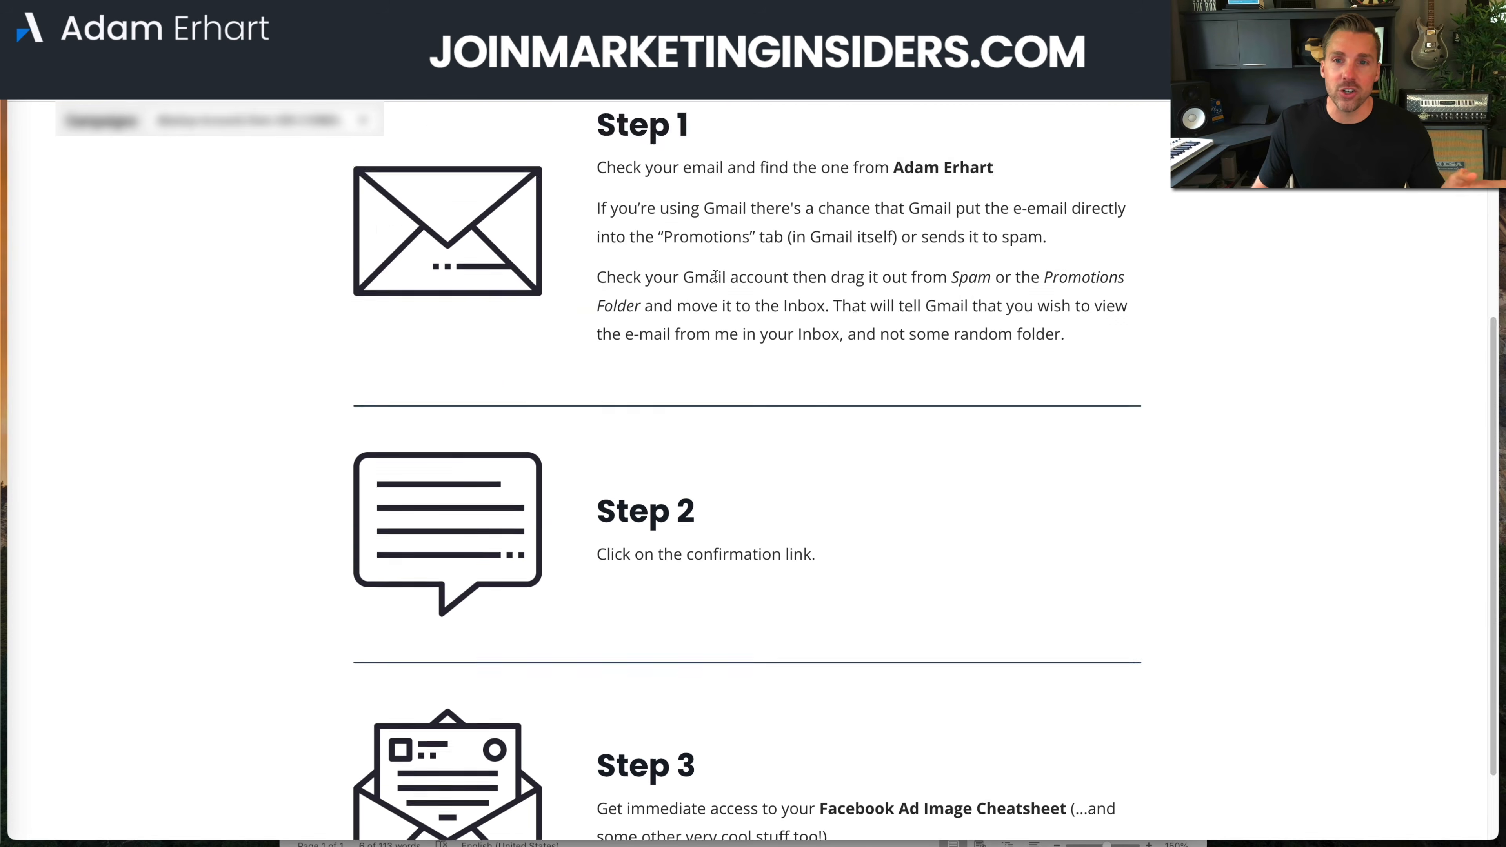
scroll(846, 320, down, 3)
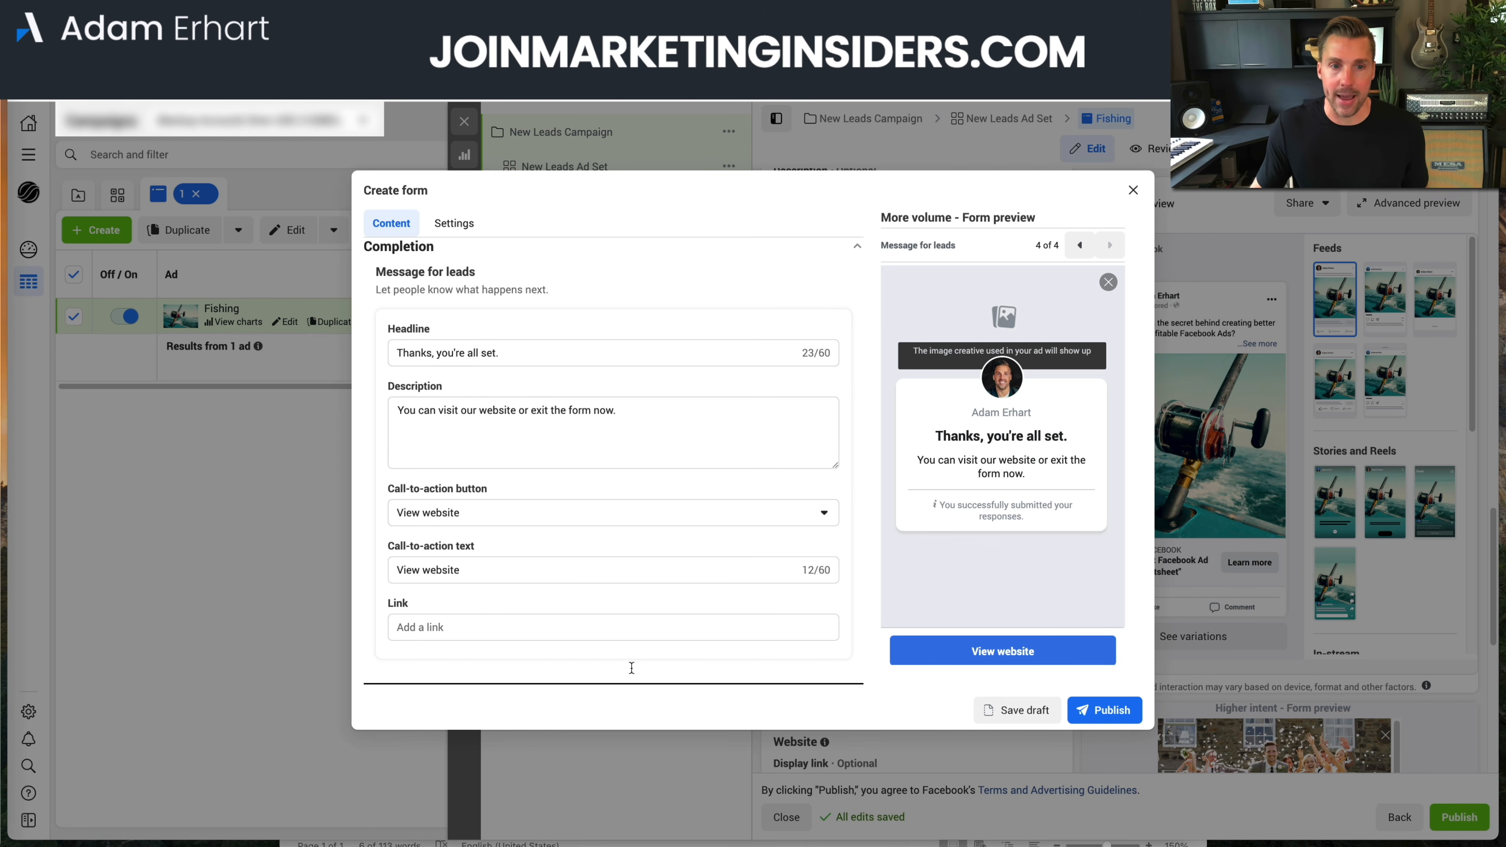
Save the instant form as a draft, close it and leave the Fishing ad's editor
click(1025, 719)
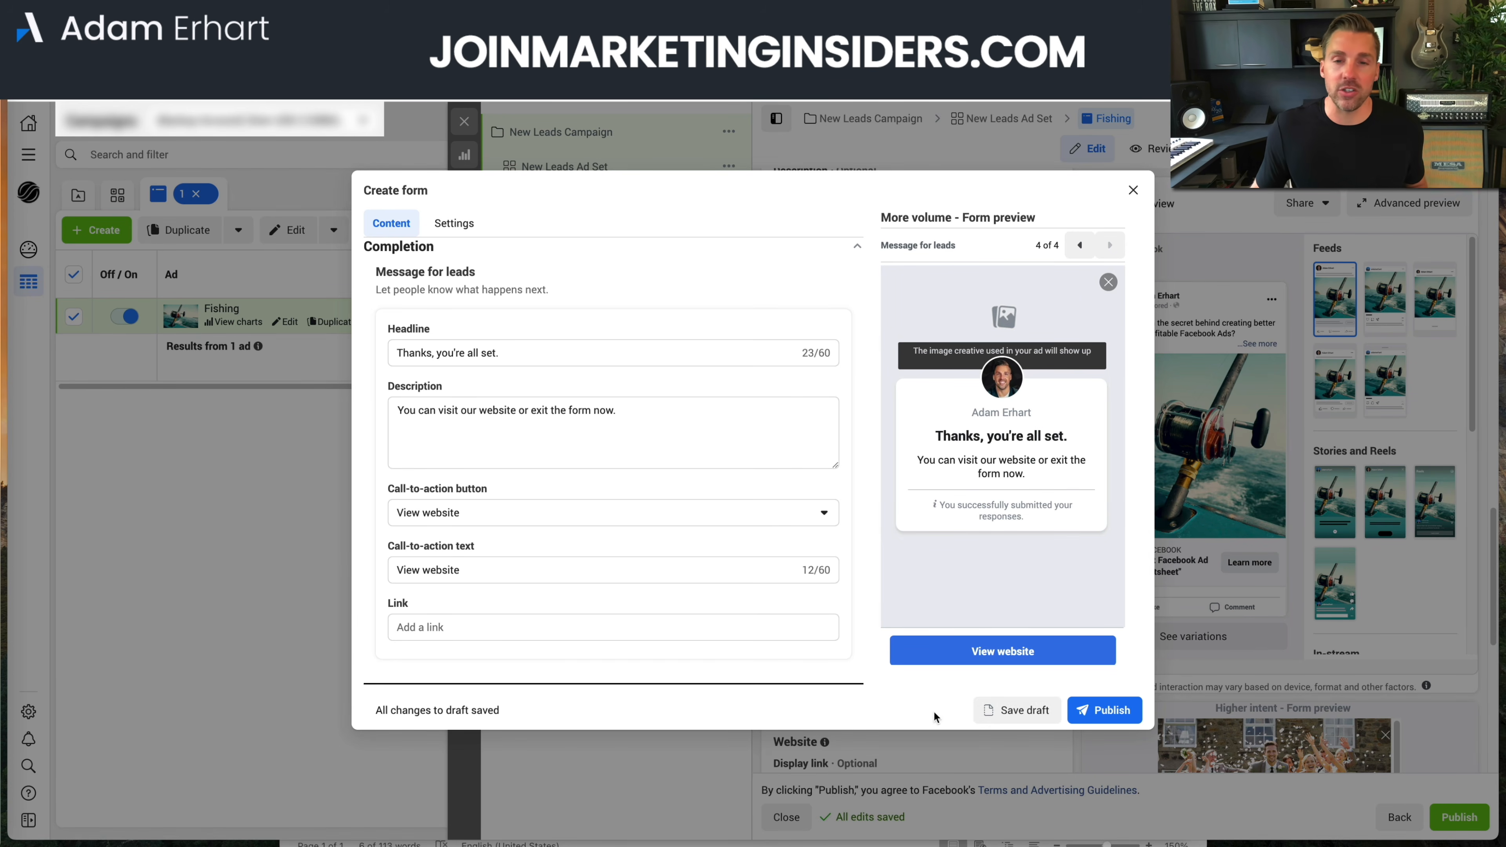
click(1134, 191)
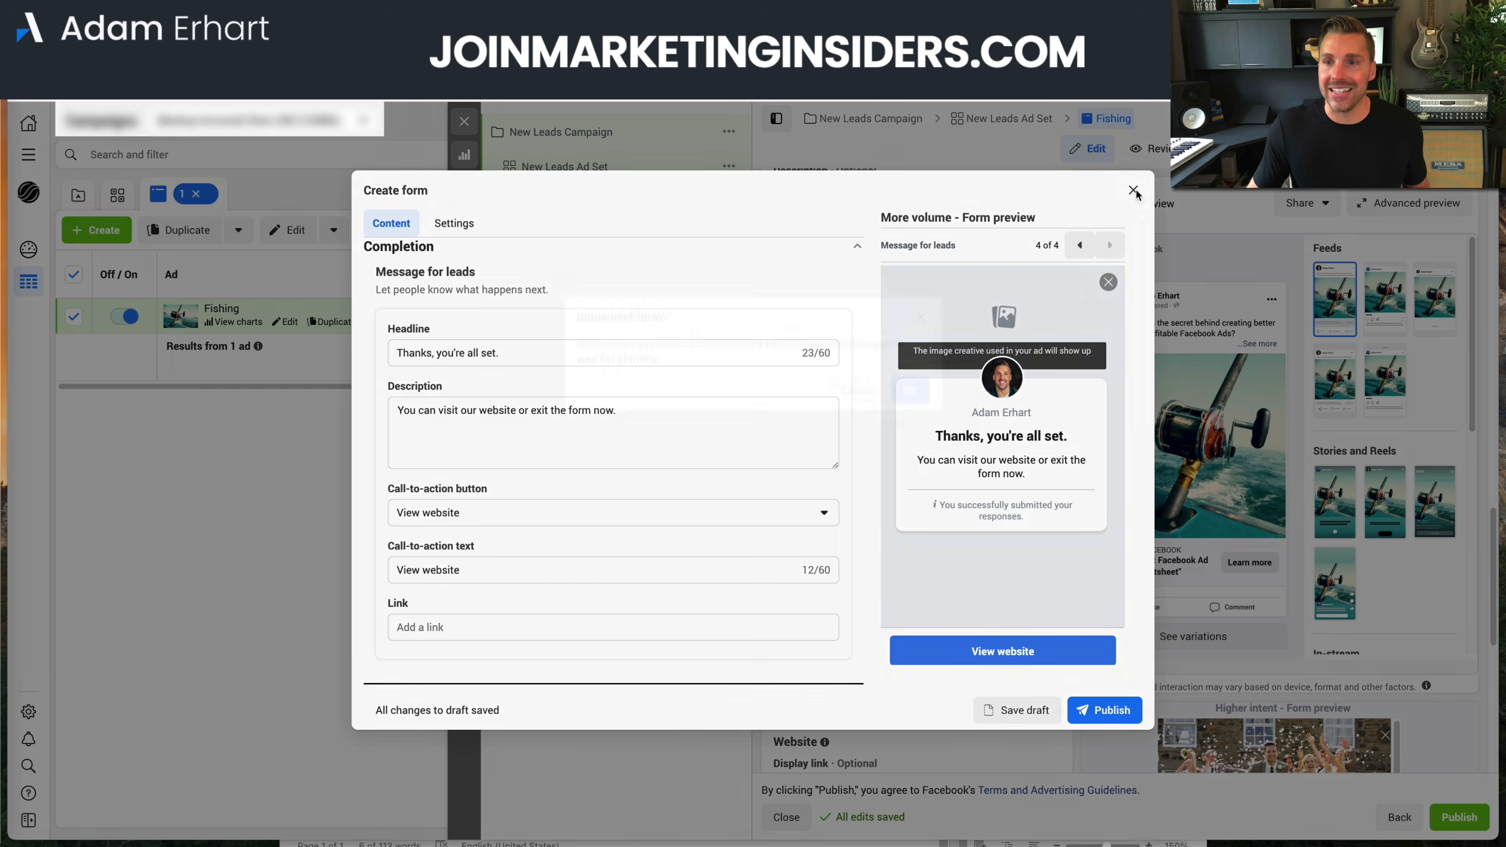
click(917, 391)
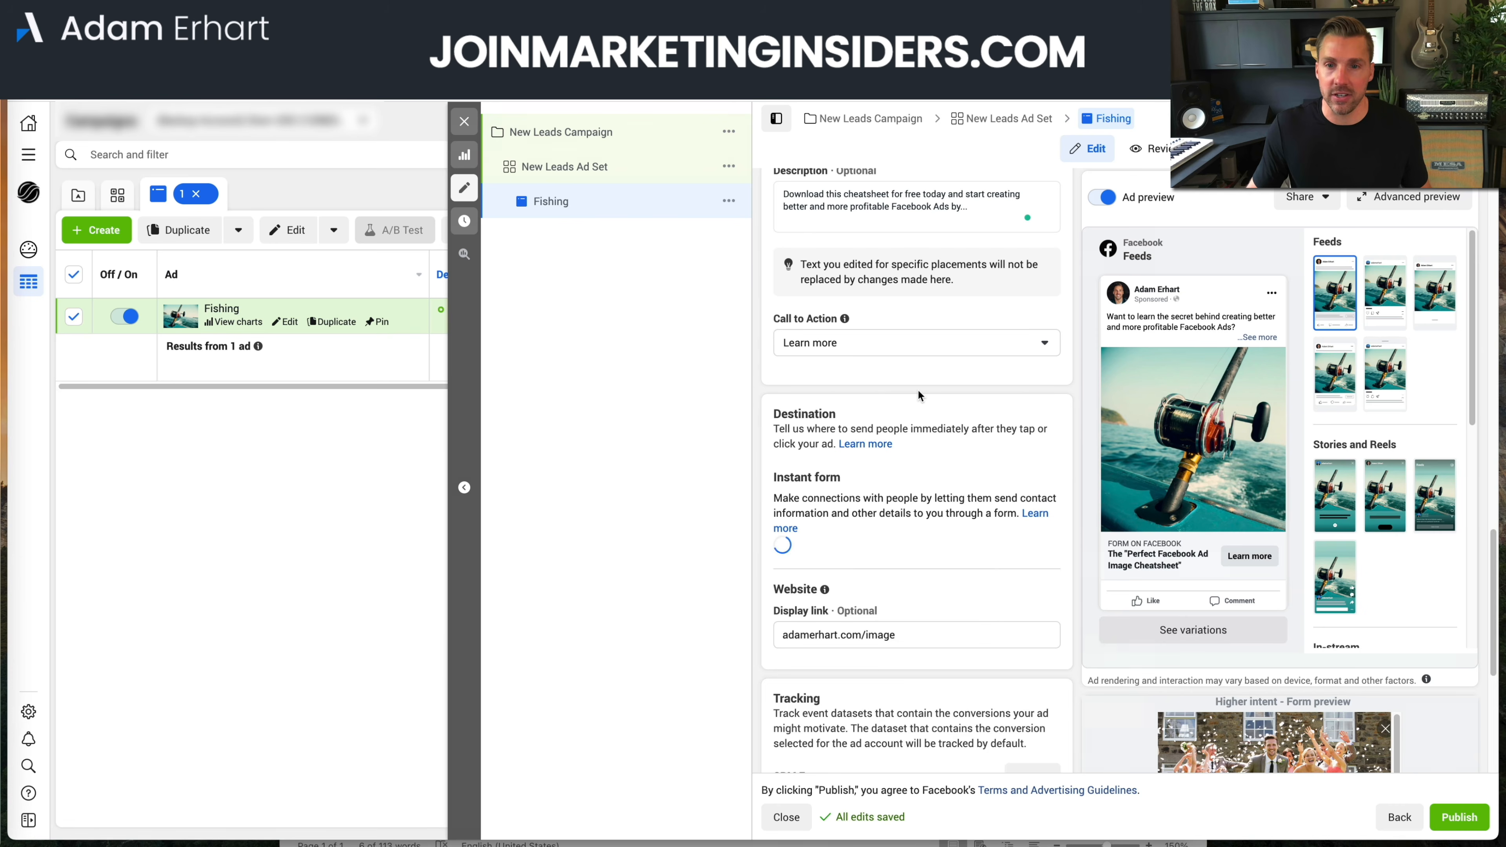
mouse_move(795, 619)
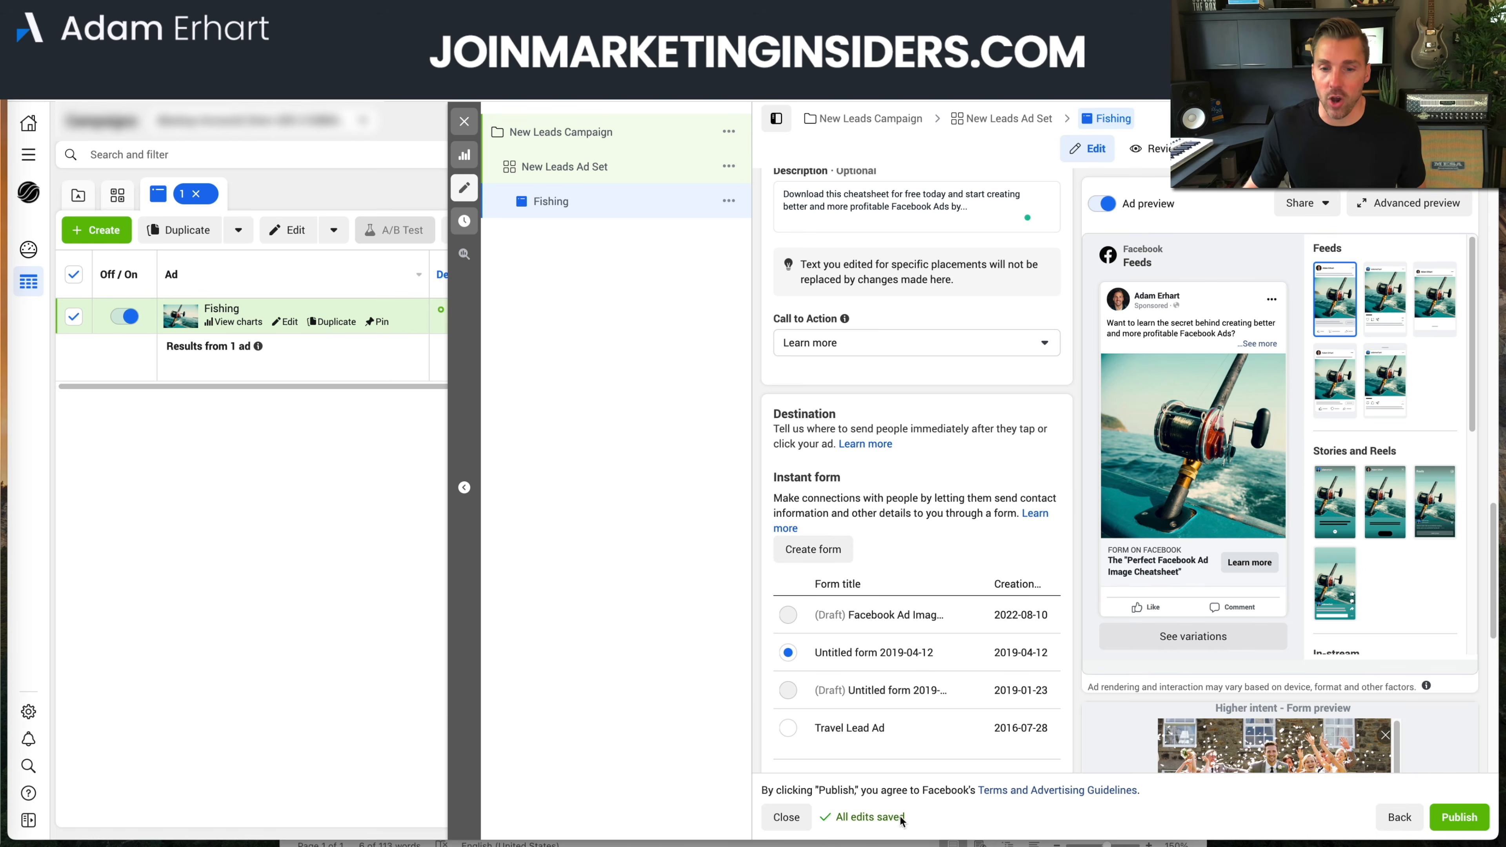
click(787, 817)
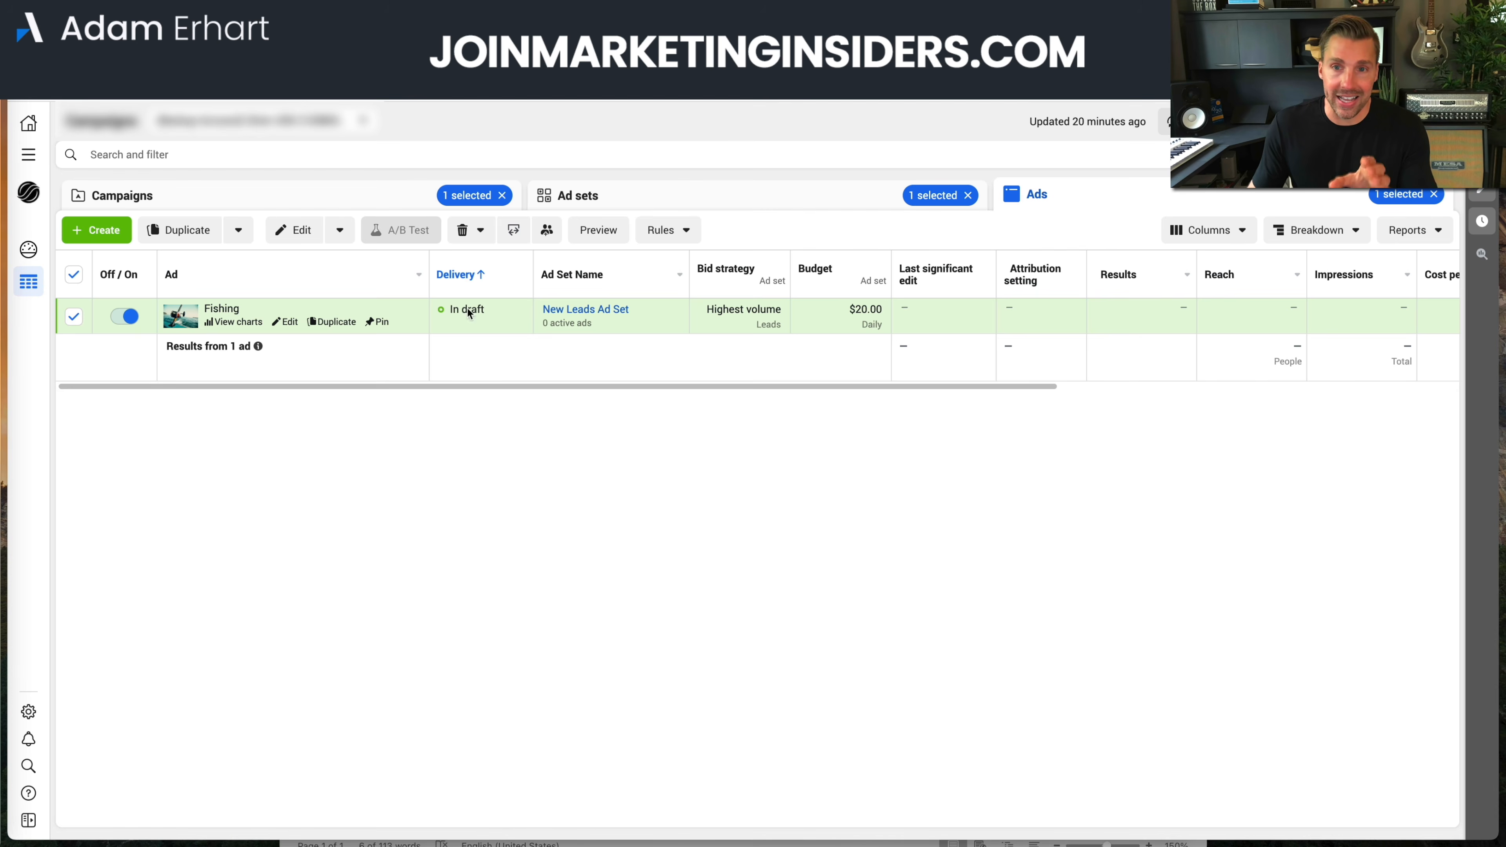
Open New Leads Campaign's ad set for editing and review its conversion location and audience settings
click(314, 205)
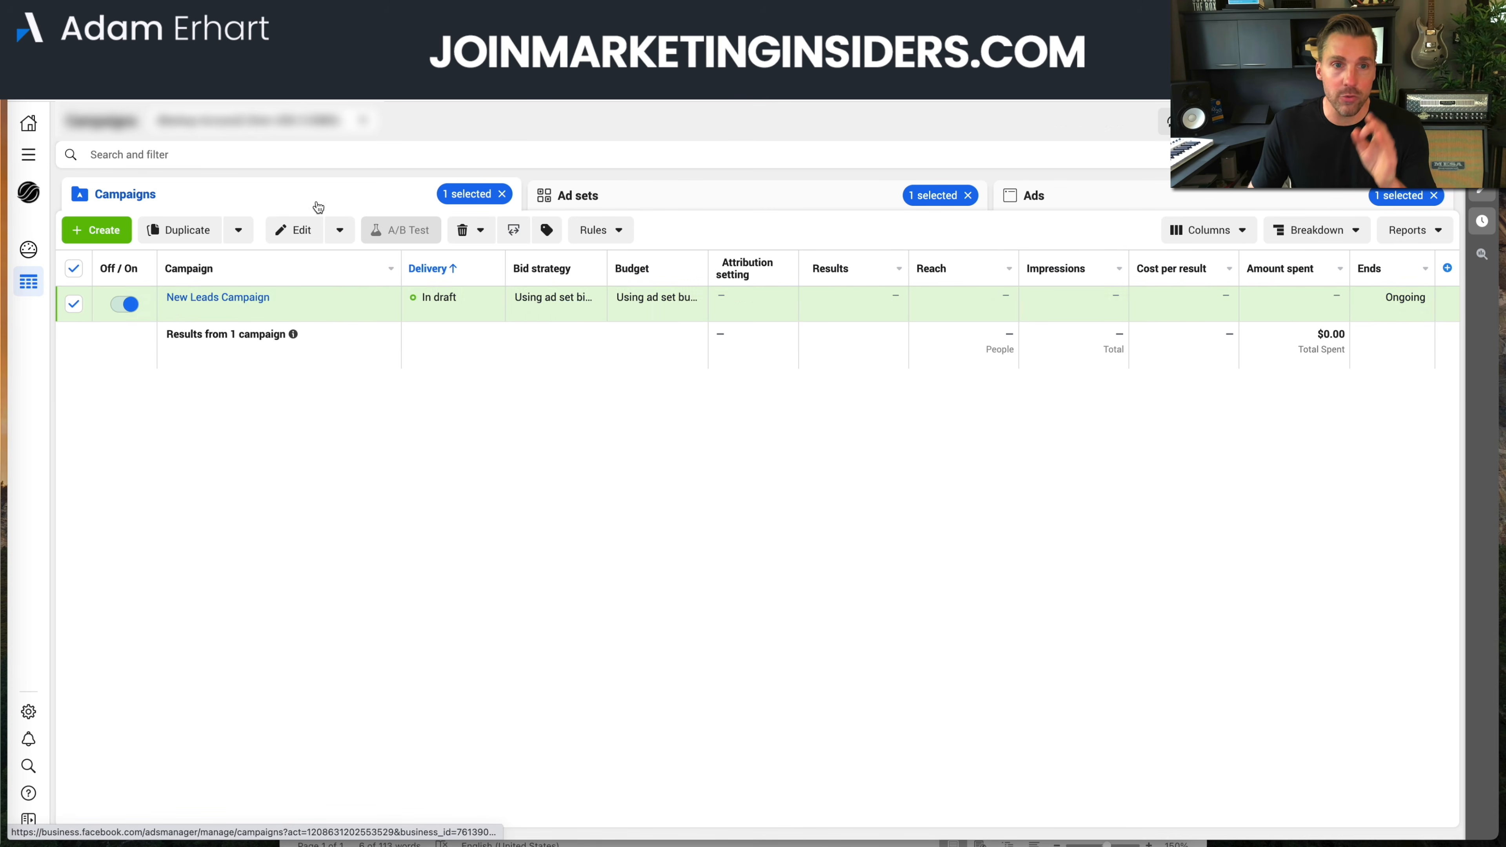
click(190, 299)
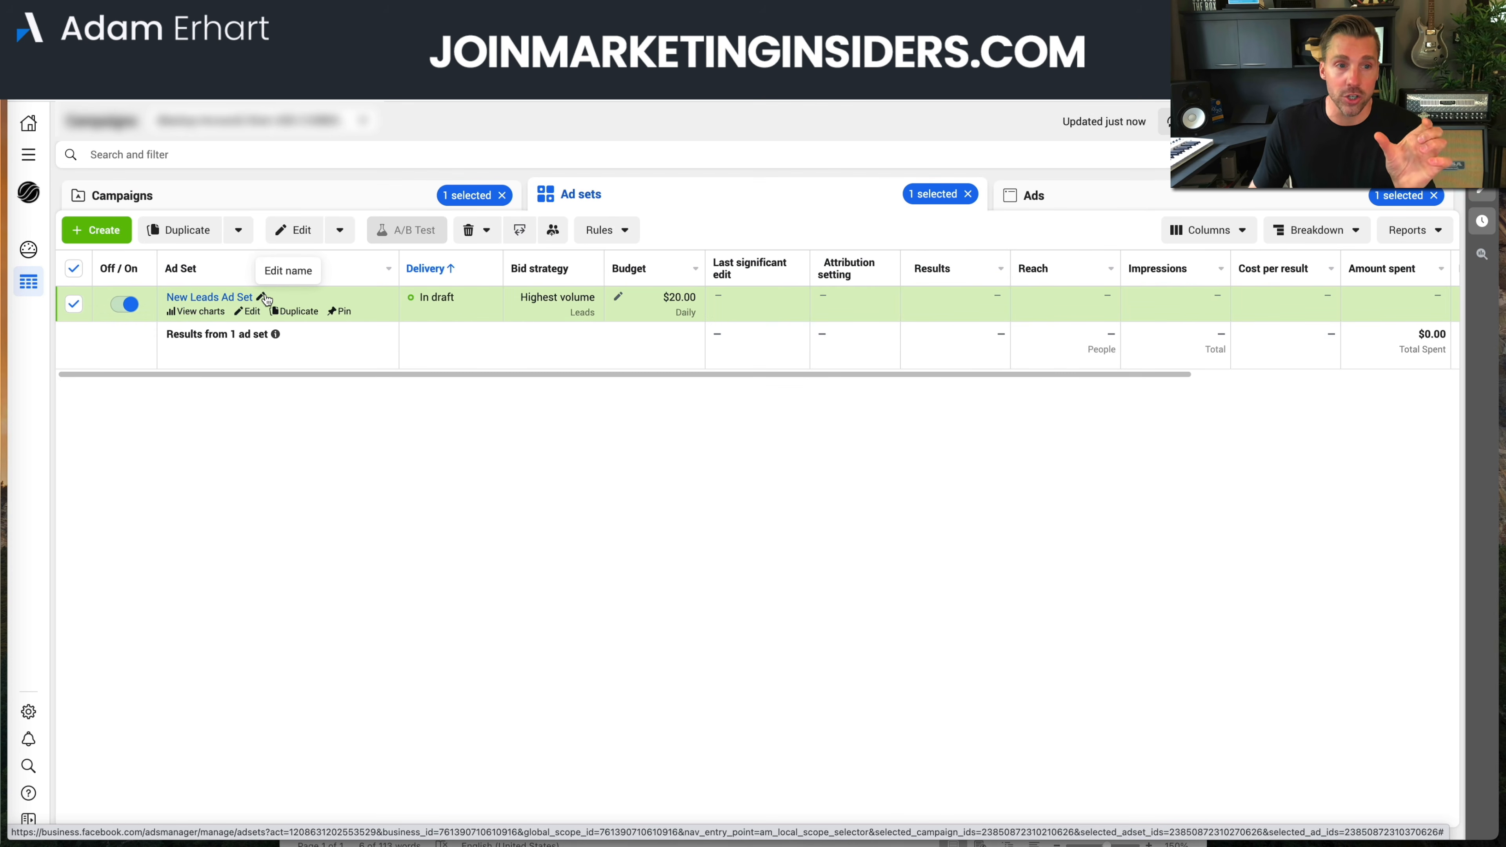
click(264, 298)
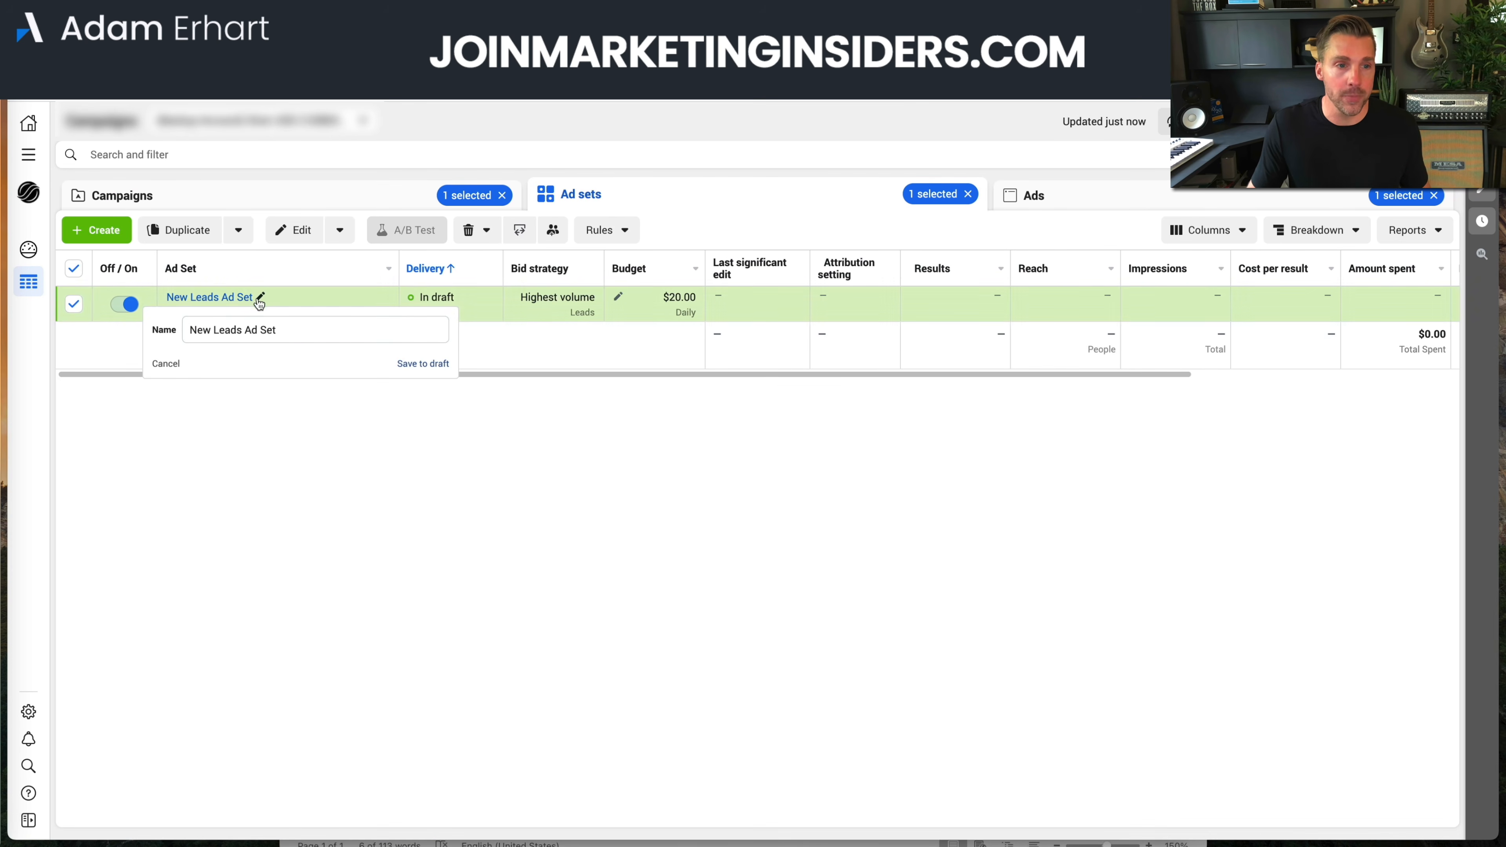
click(165, 363)
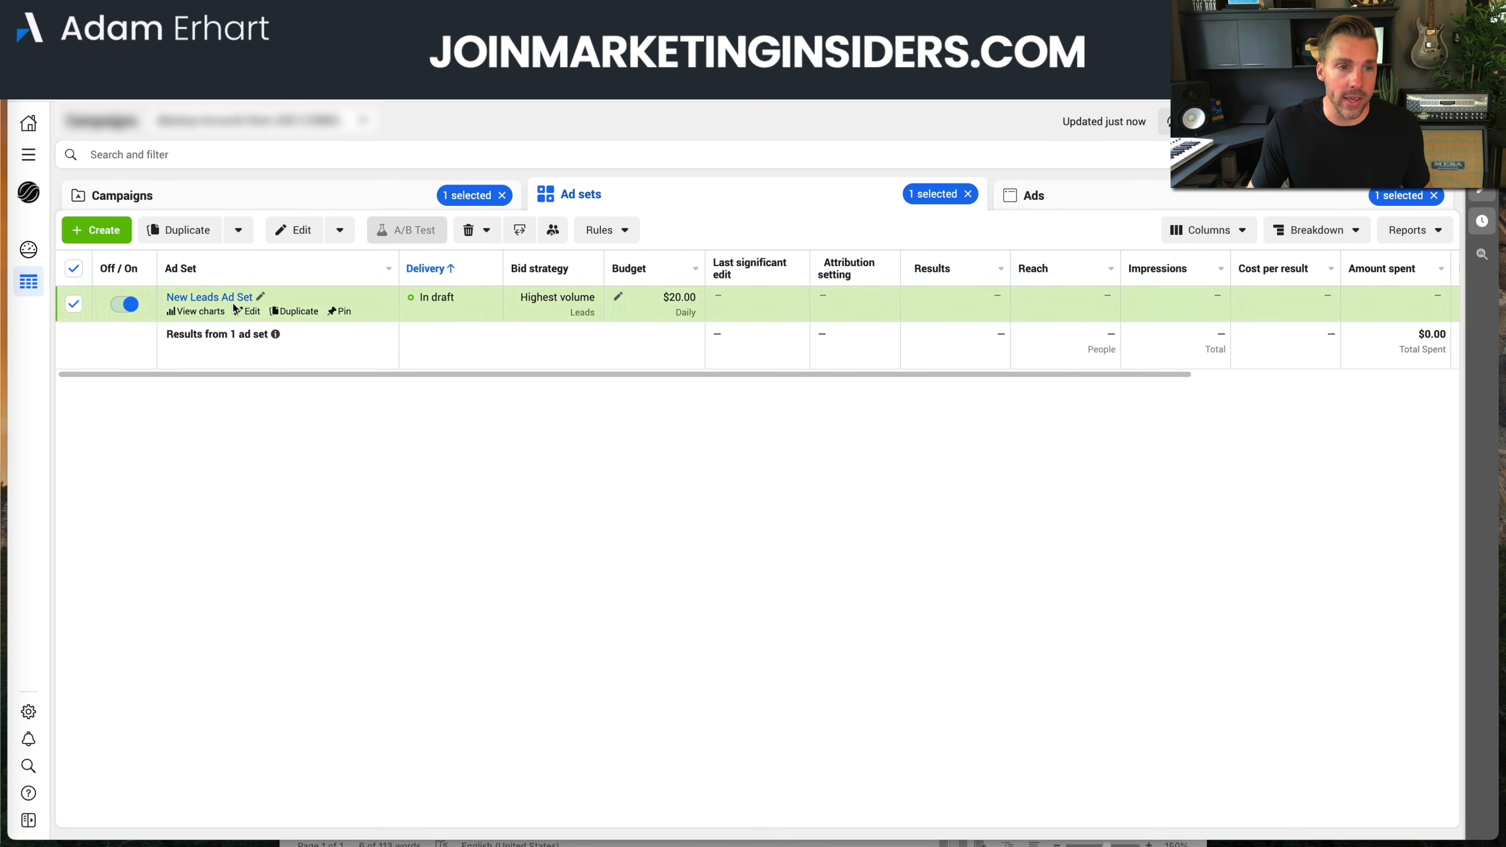
click(253, 311)
scroll(865, 453, down, 15)
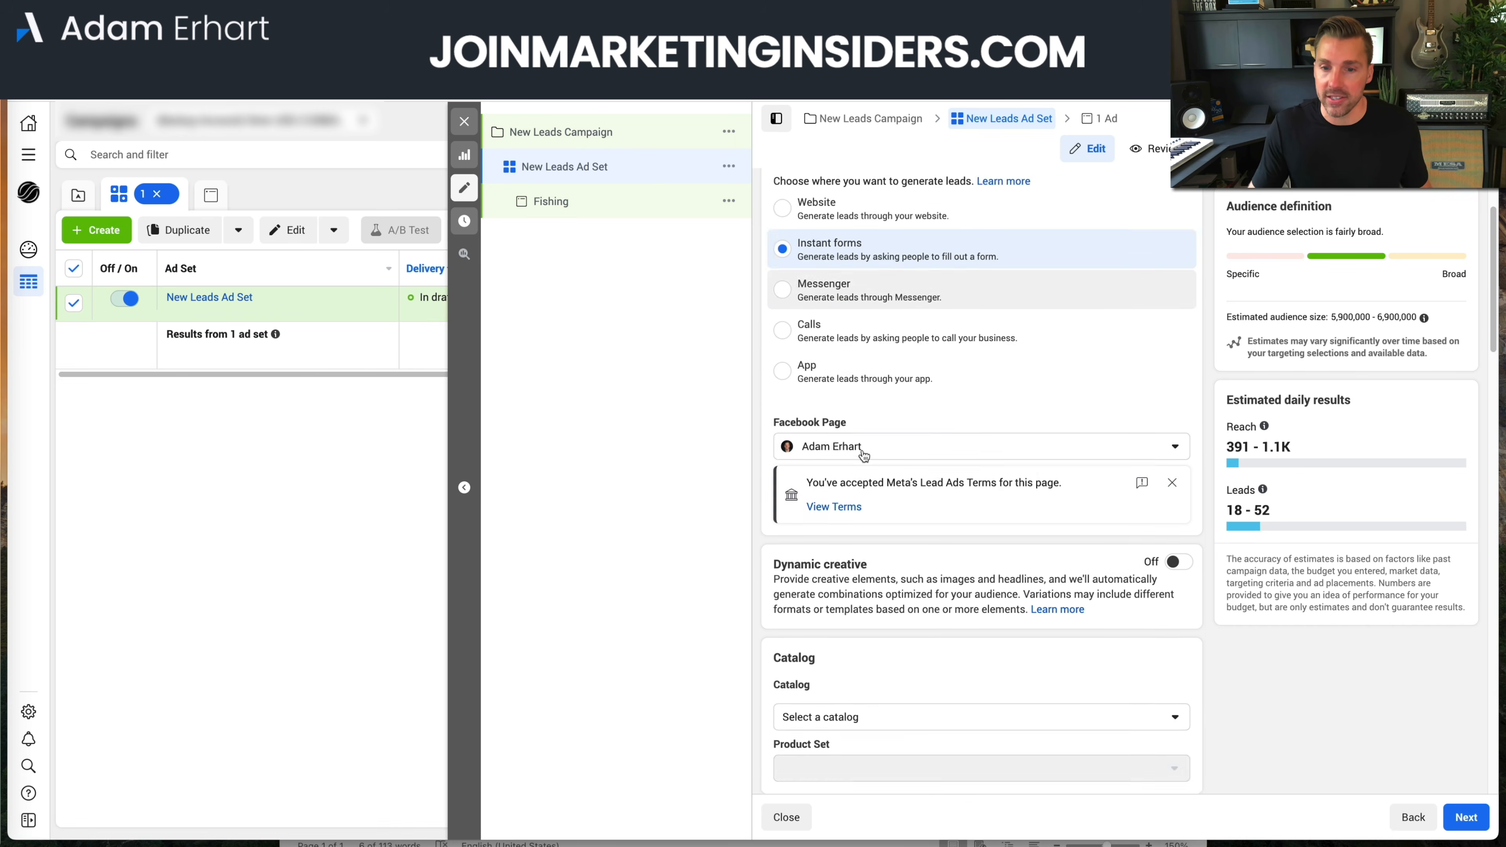
scroll(949, 615, down, 10)
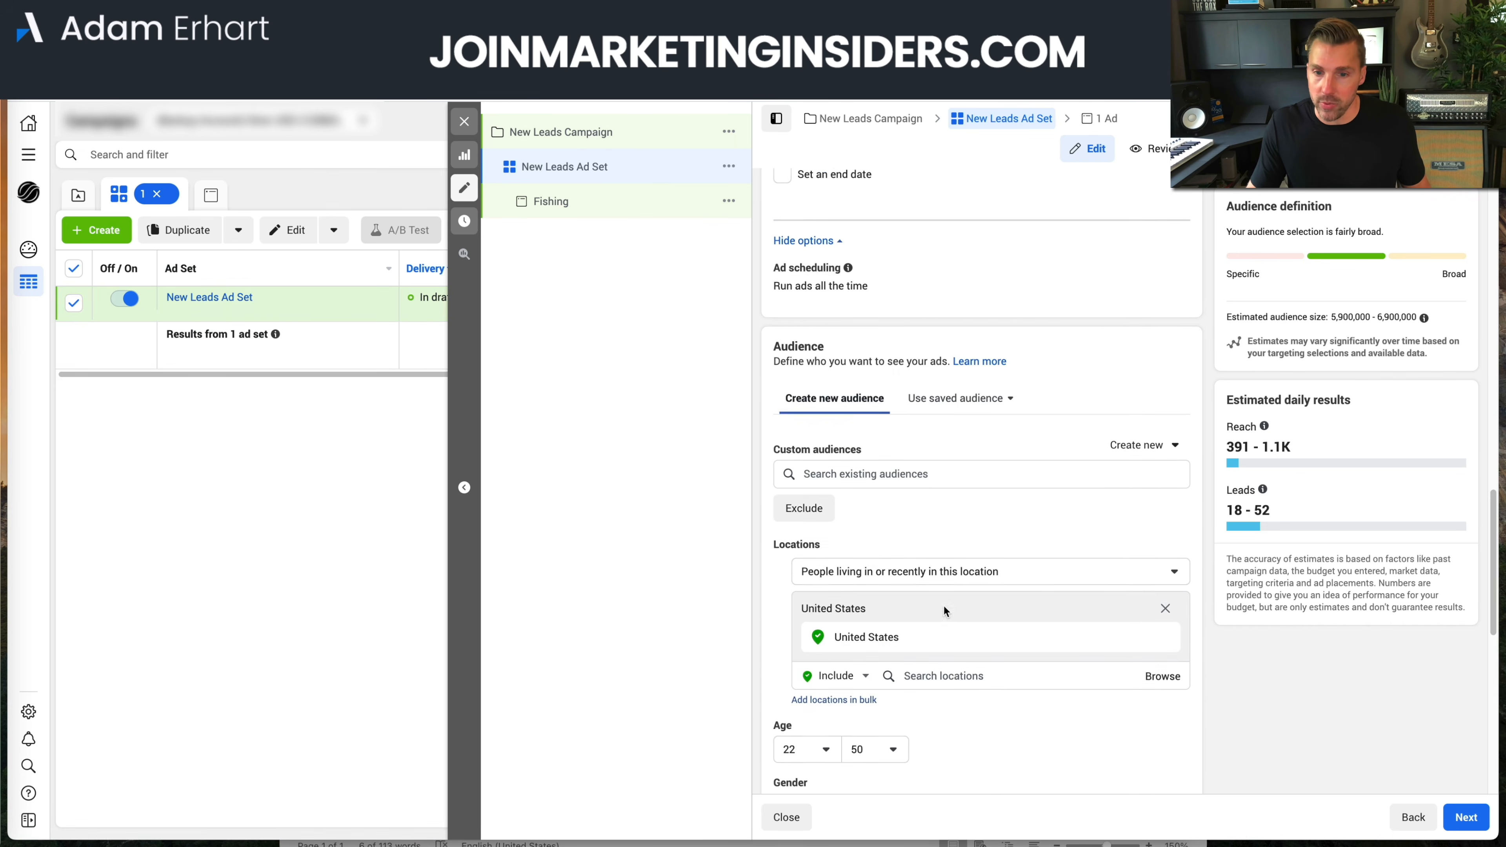
mouse_move(822, 592)
scroll(952, 608, up, 20)
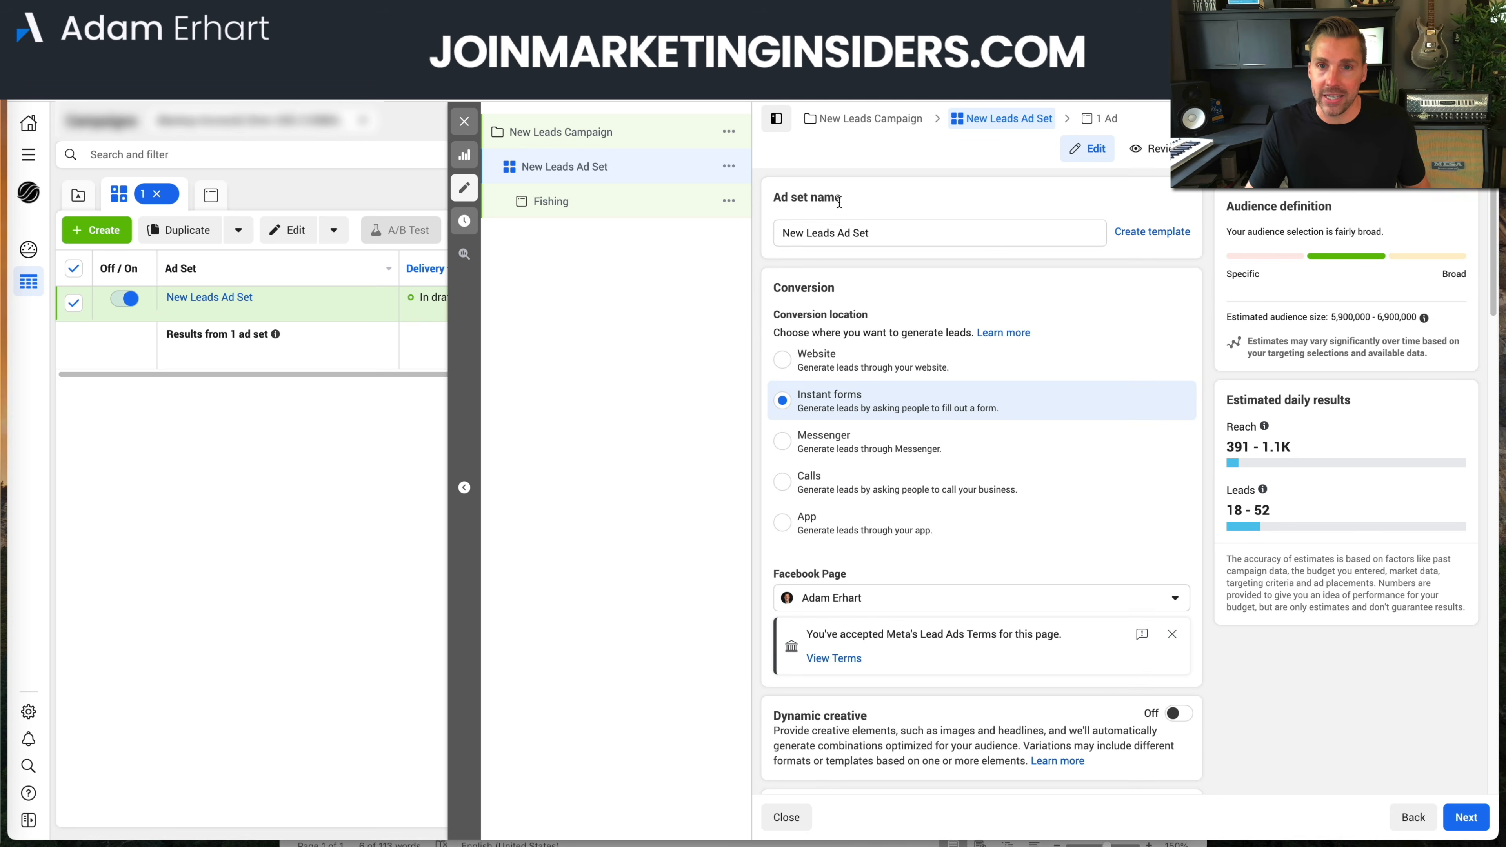
Rename the ad set as "Conversion and Lead Gen" and close the editor
drag(897, 234, 650, 233)
text(Convers)
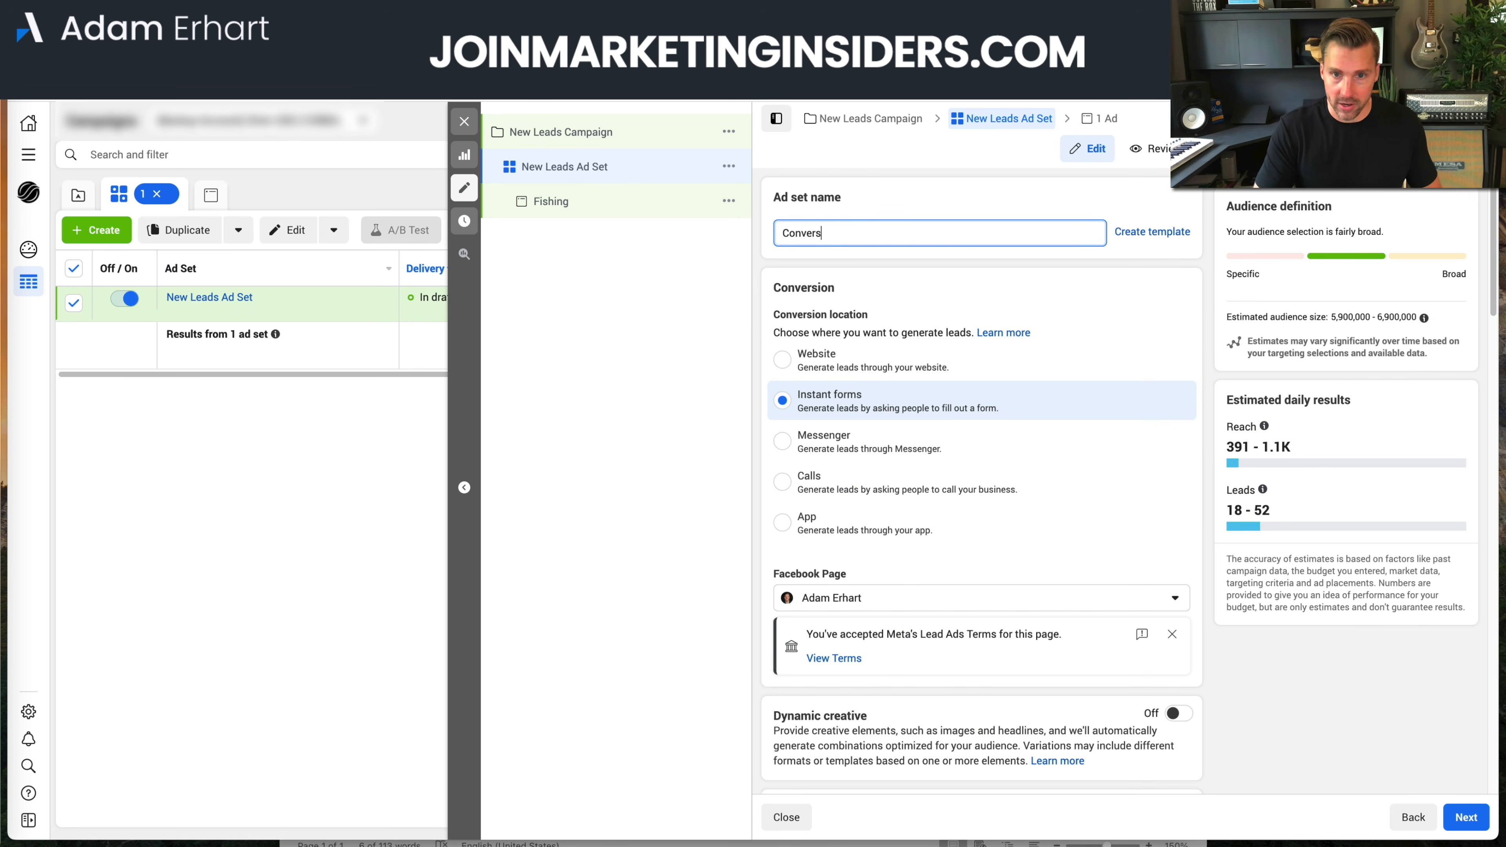
text(ion and Lead Gen)
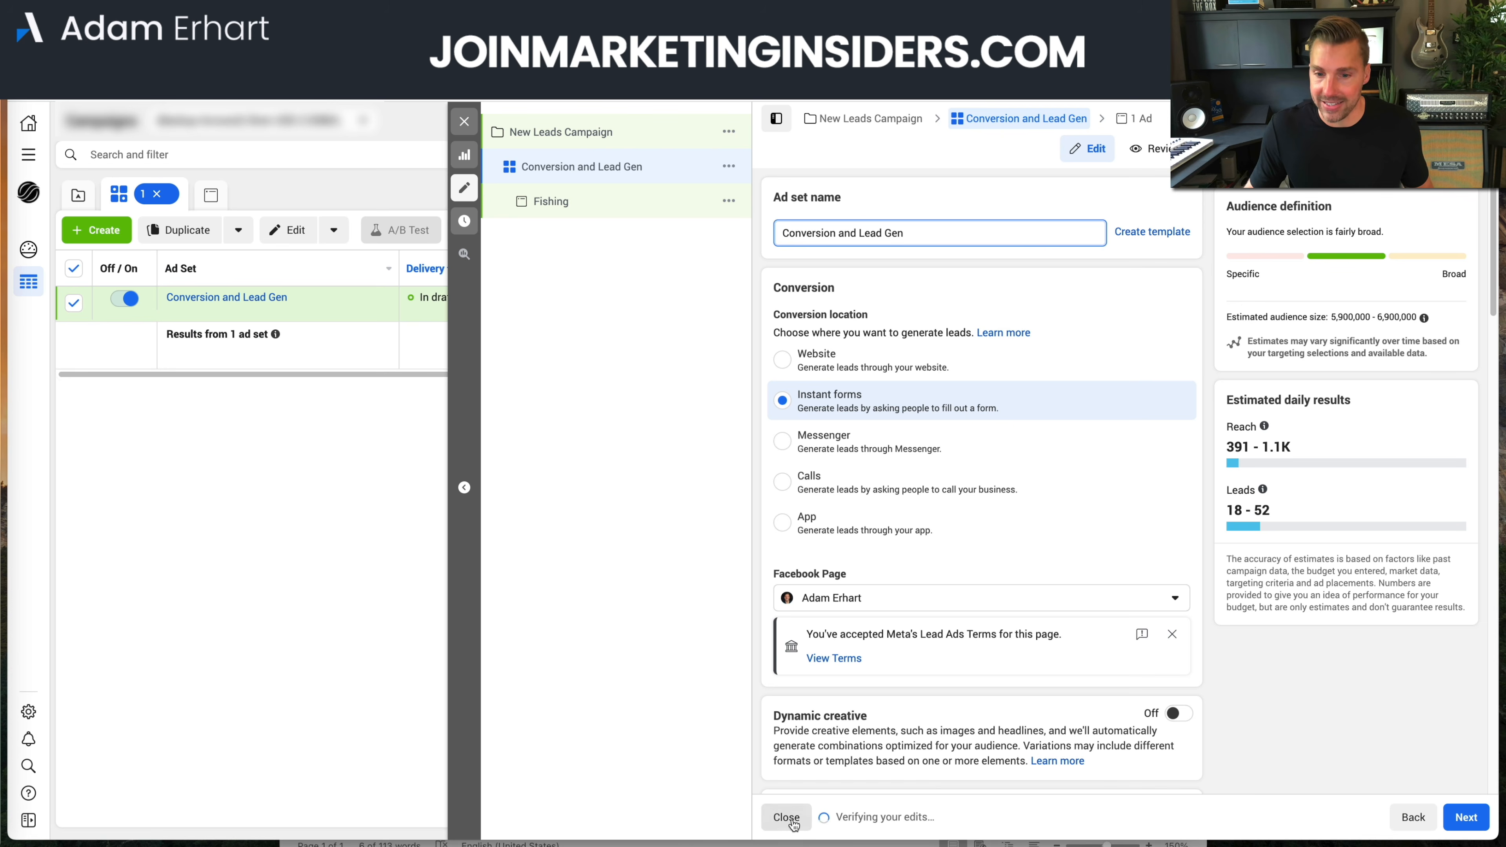
click(1462, 817)
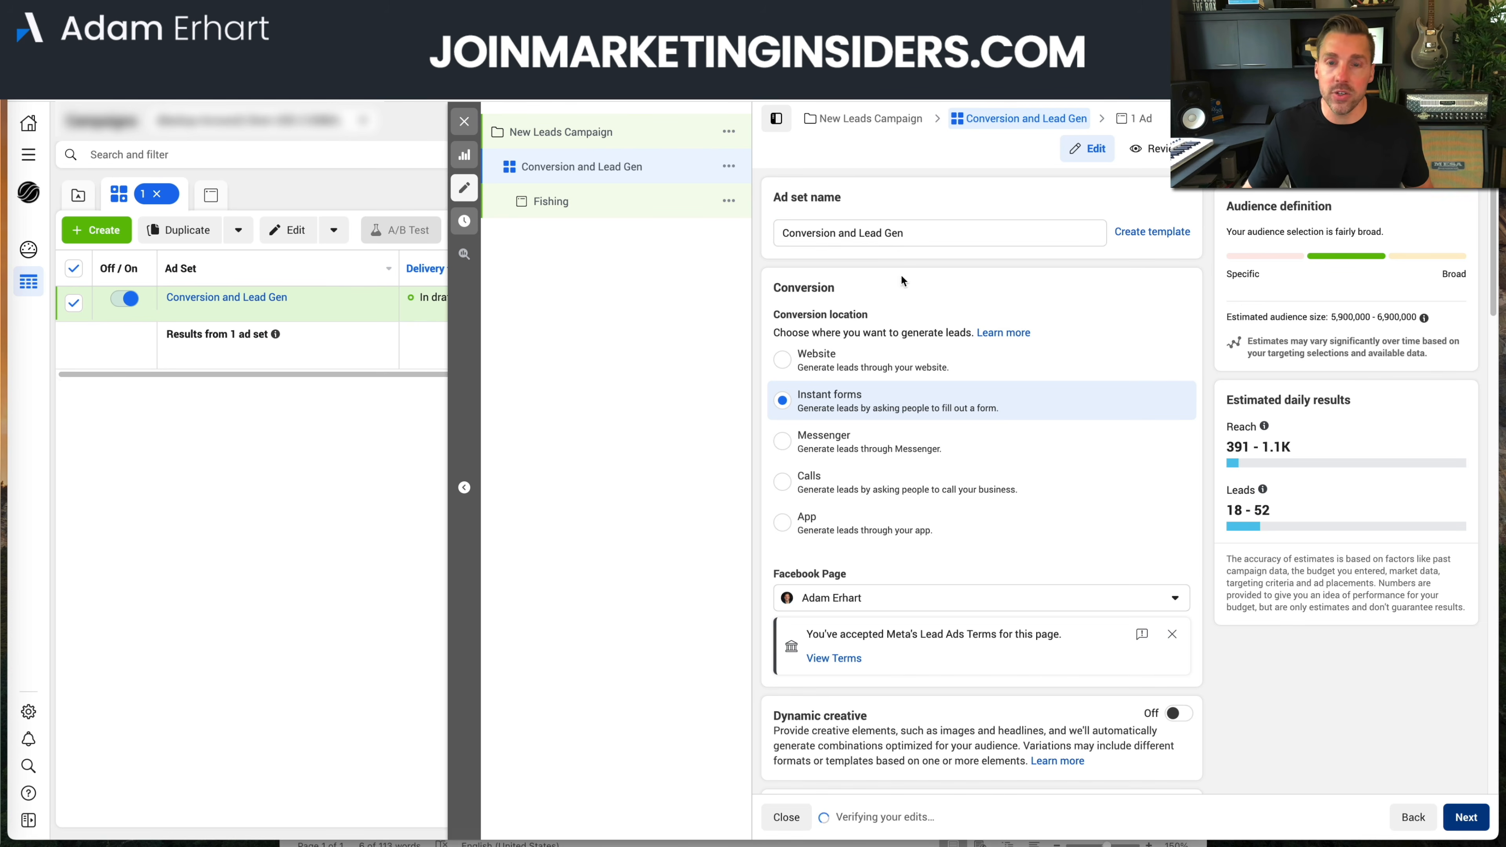
click(786, 818)
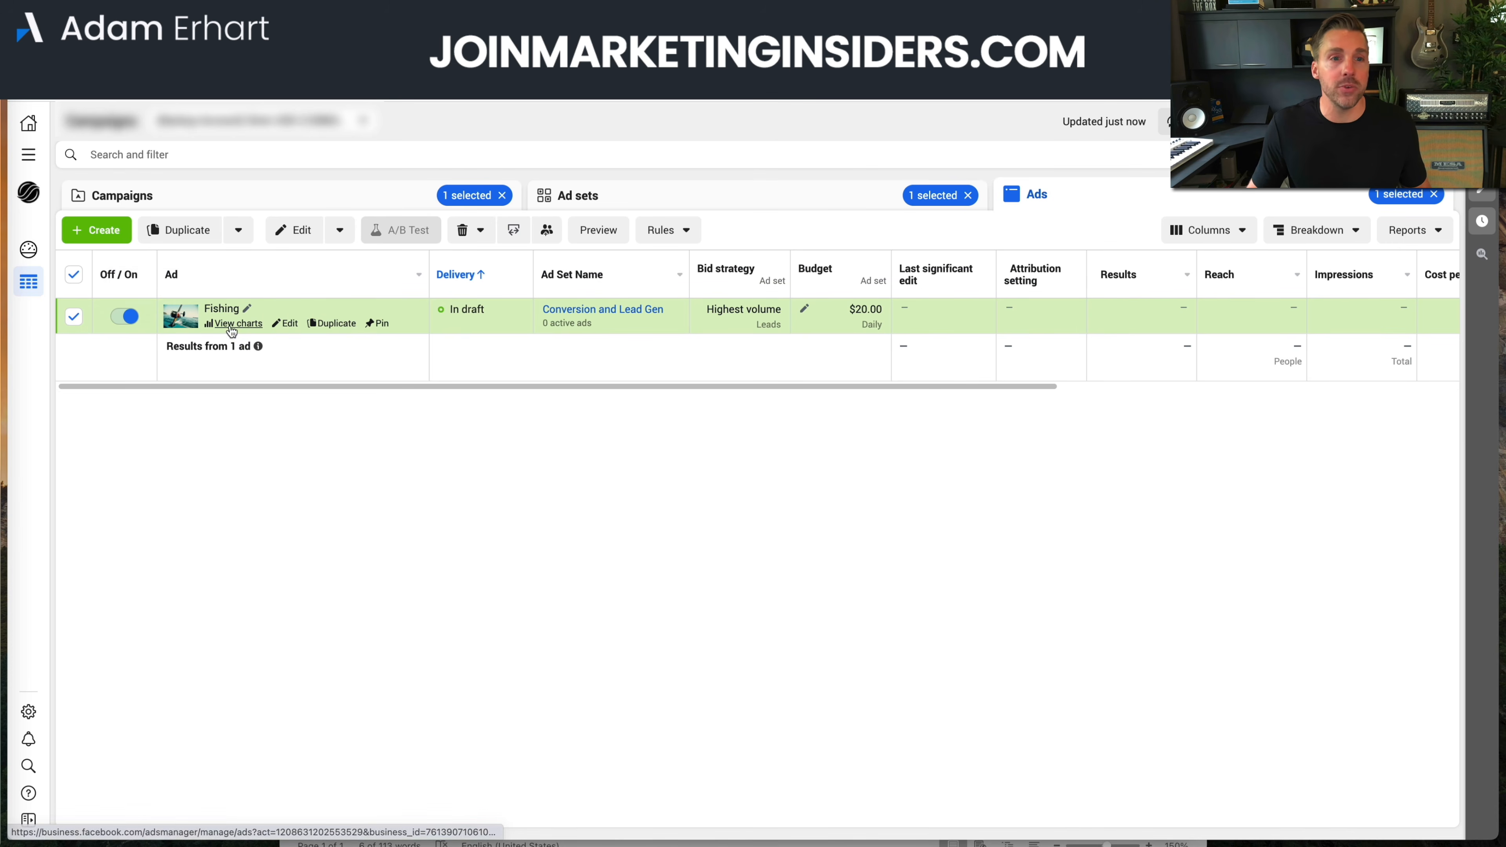
Duplicate the Fishing ad once within its original campaign and remove all media from the copy
click(185, 231)
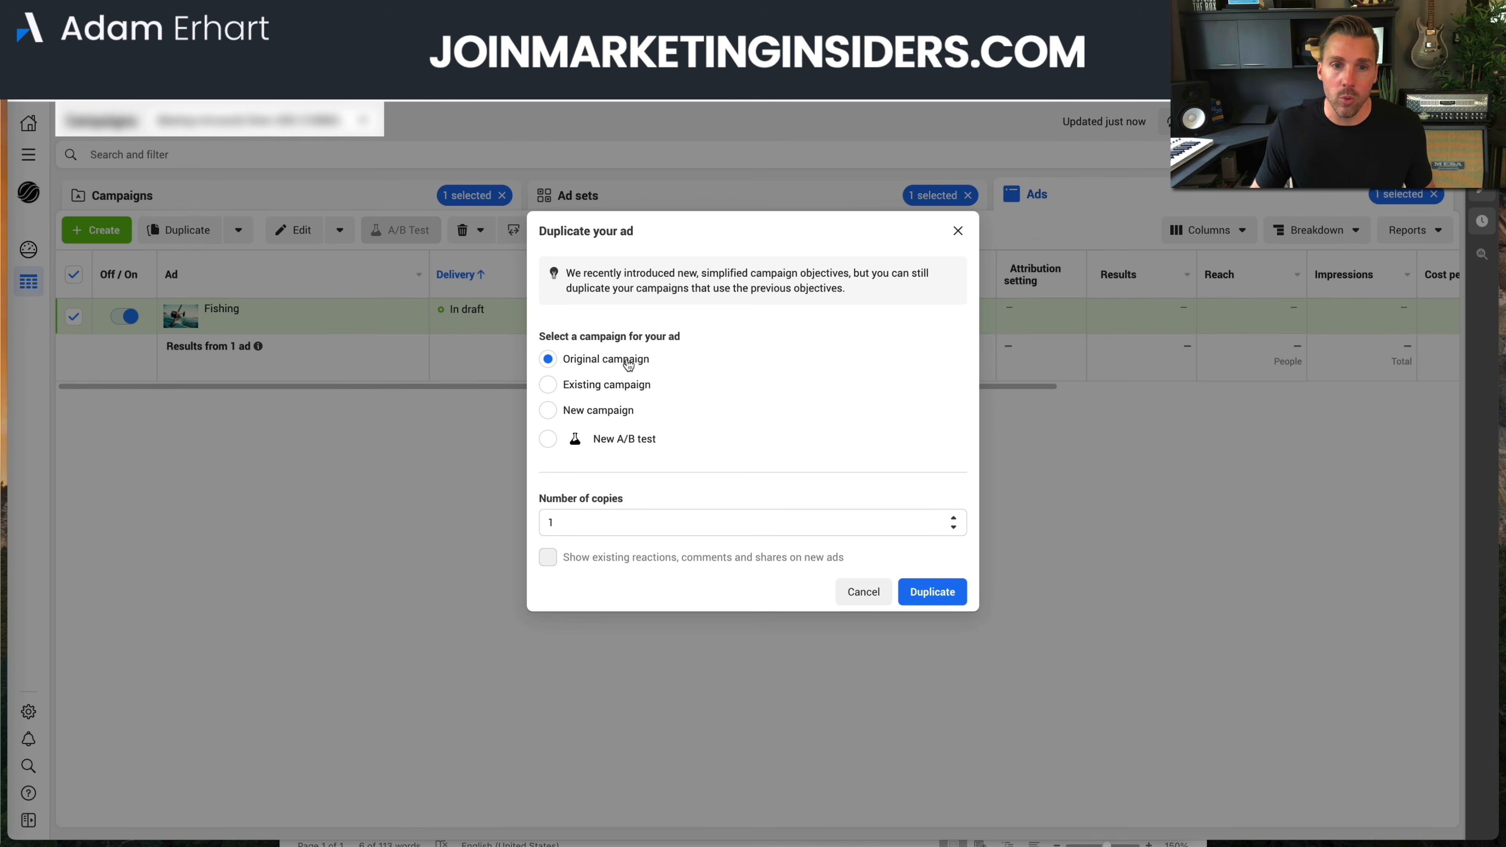
click(939, 593)
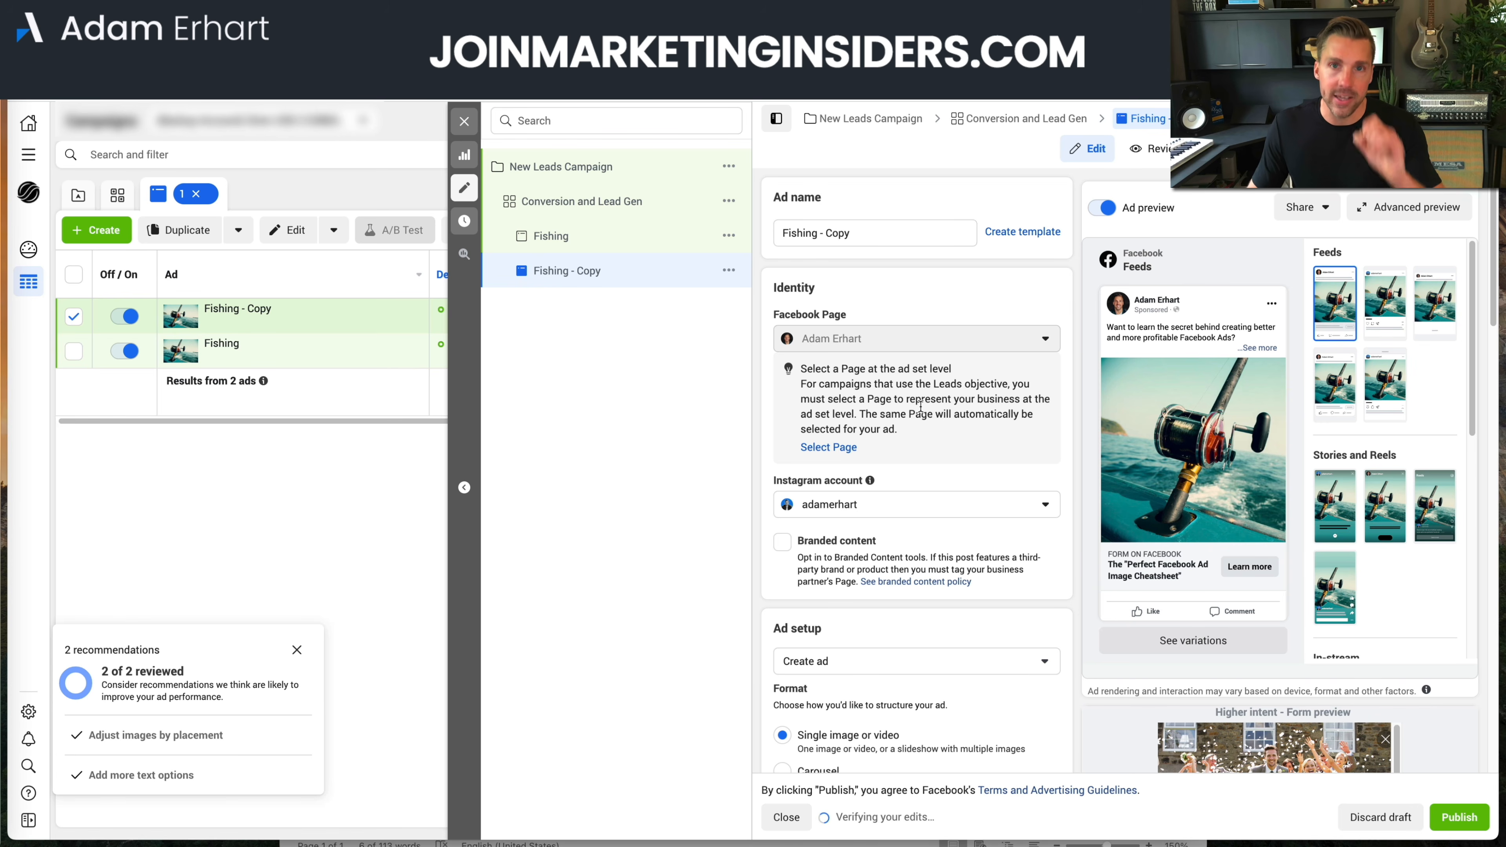
scroll(1009, 534, down, 1)
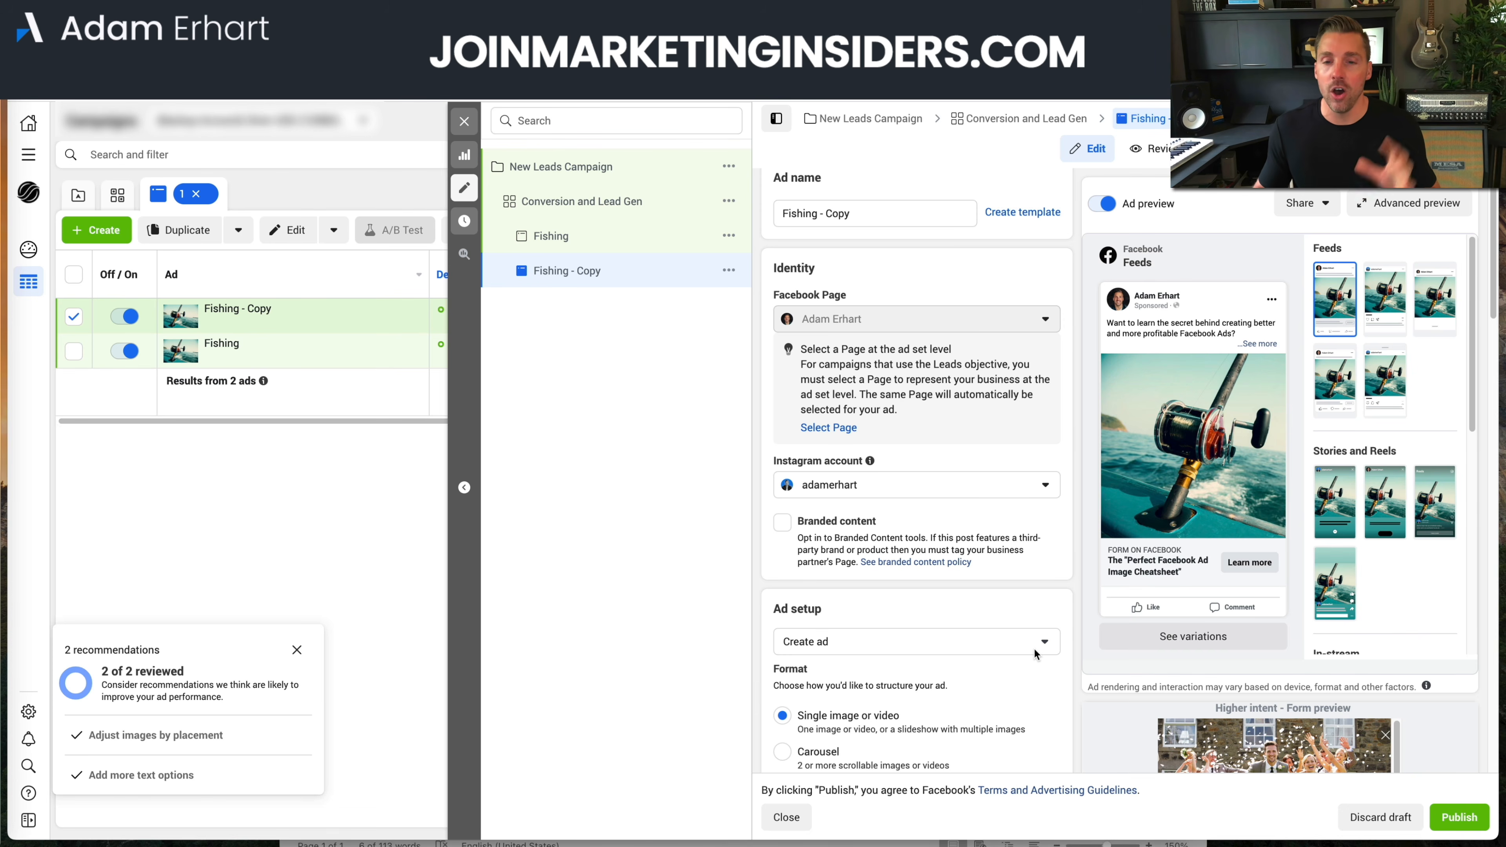
scroll(1018, 598, down, 5)
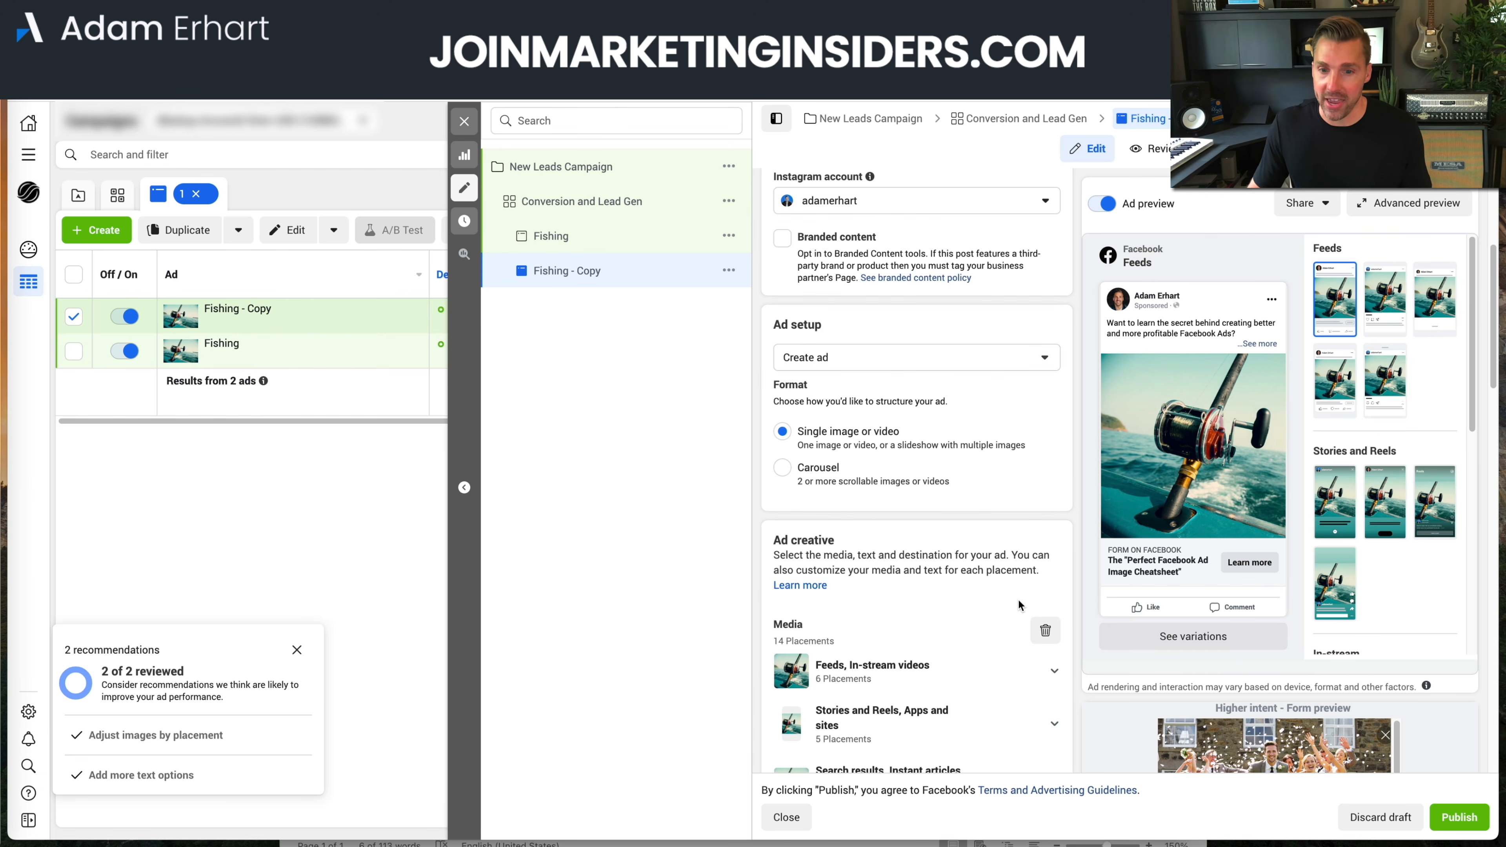
scroll(974, 565, down, 2)
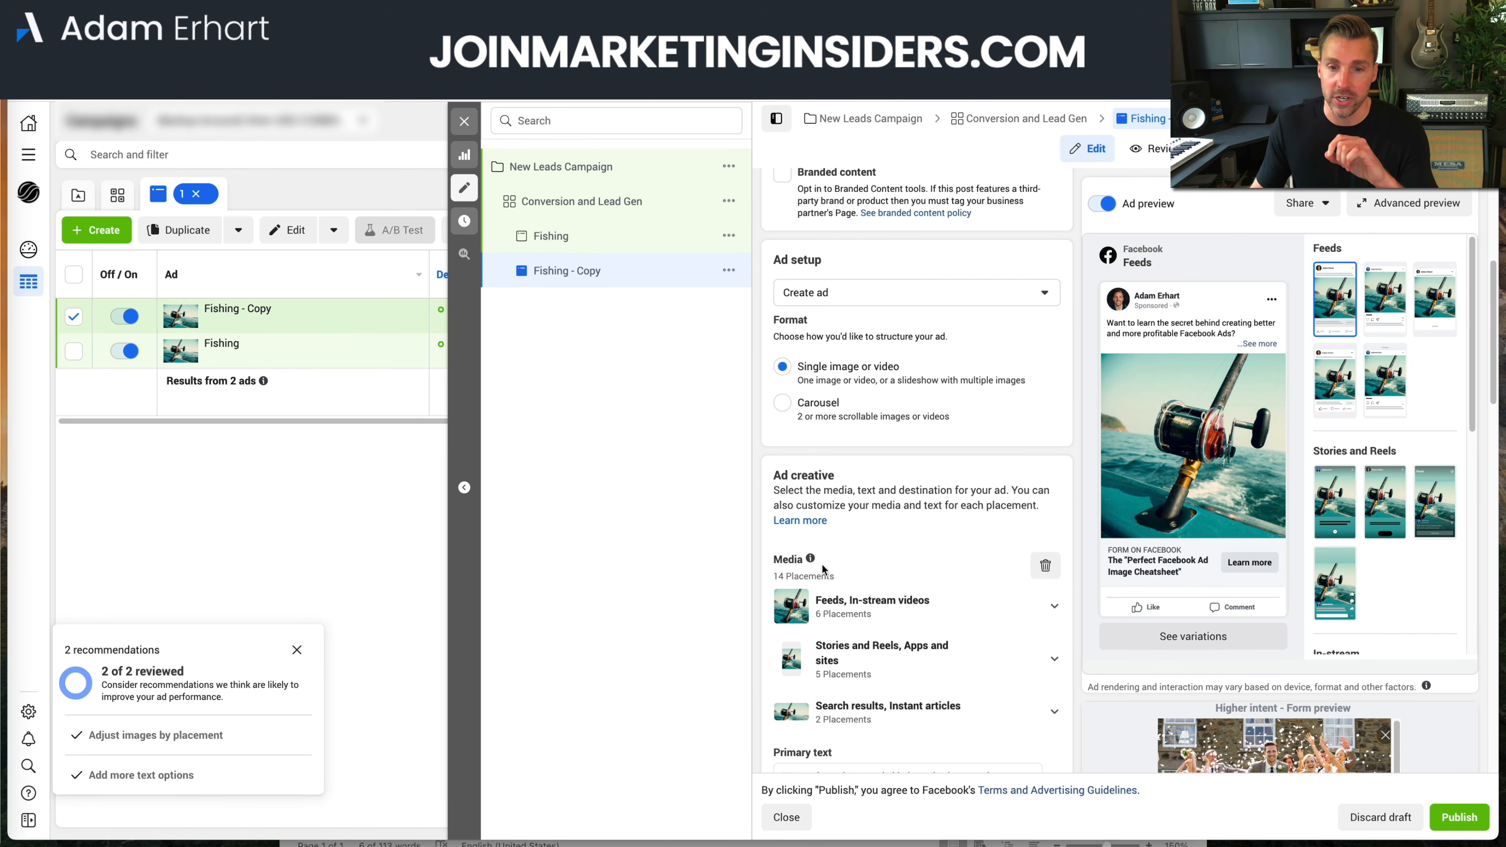
click(1046, 566)
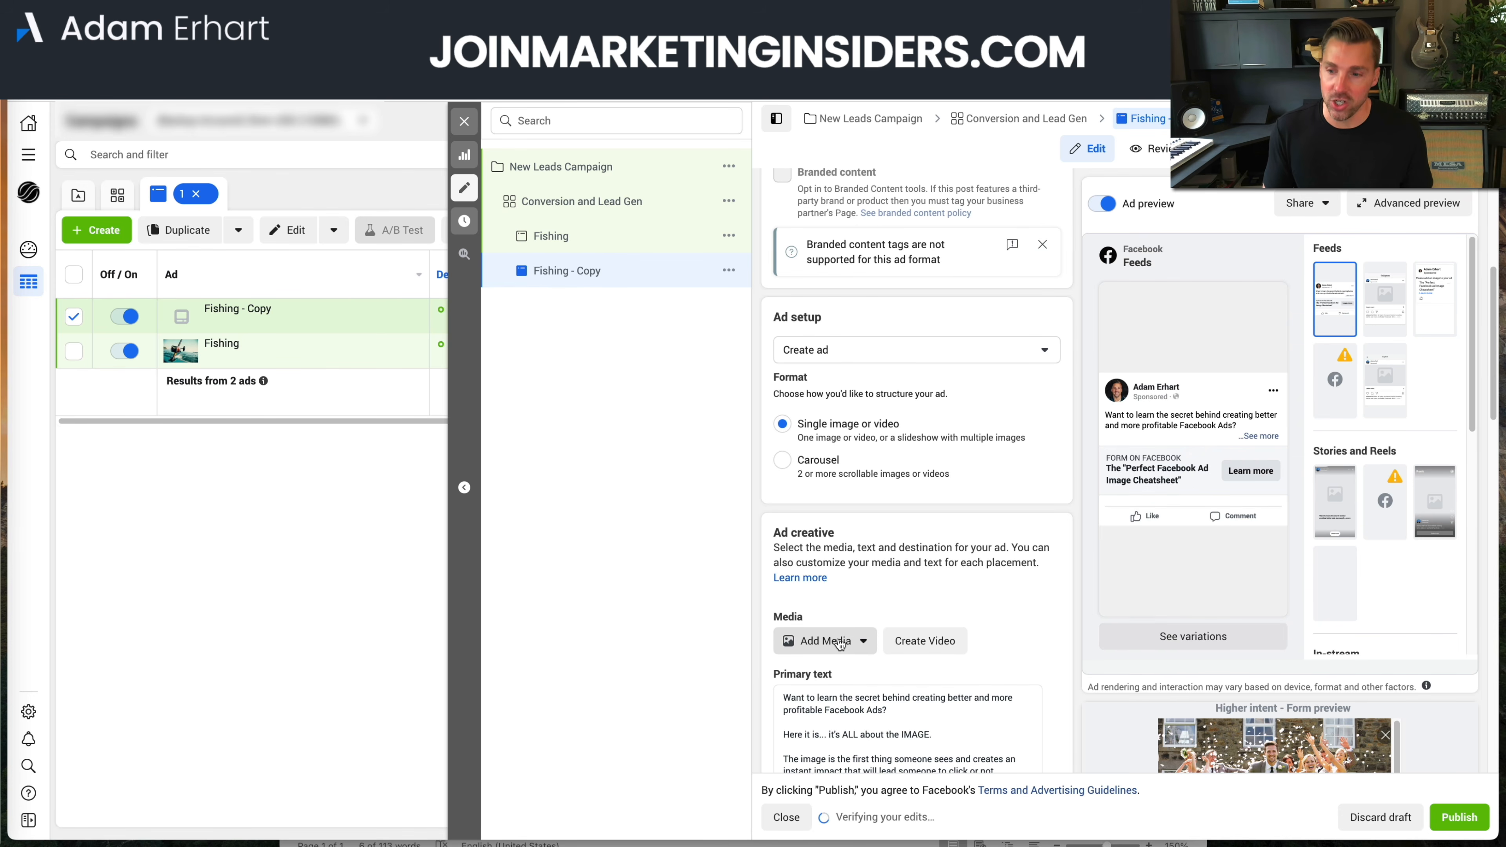
scroll(1028, 570, down, 2)
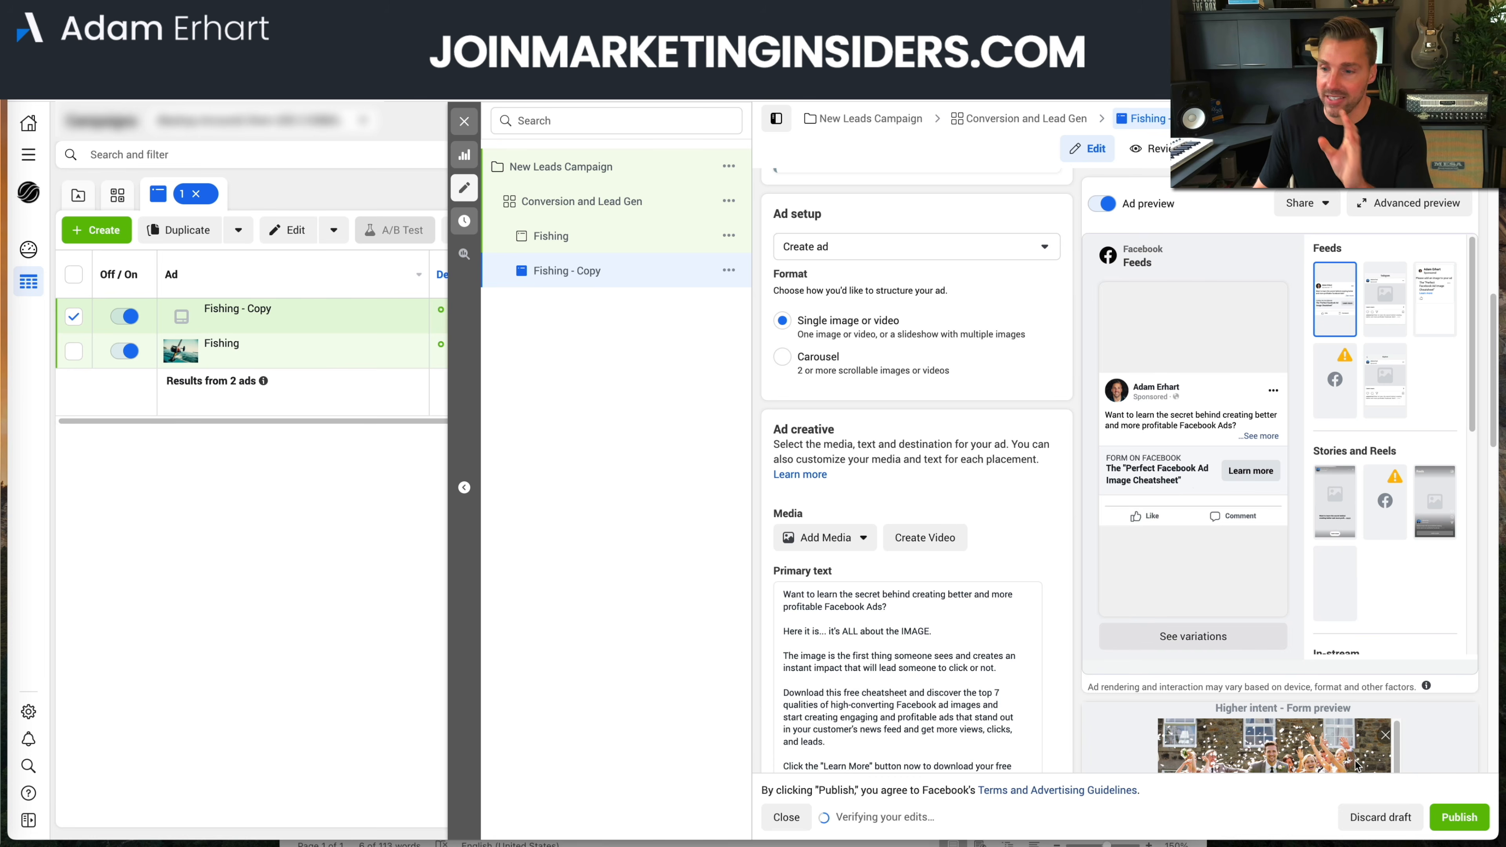